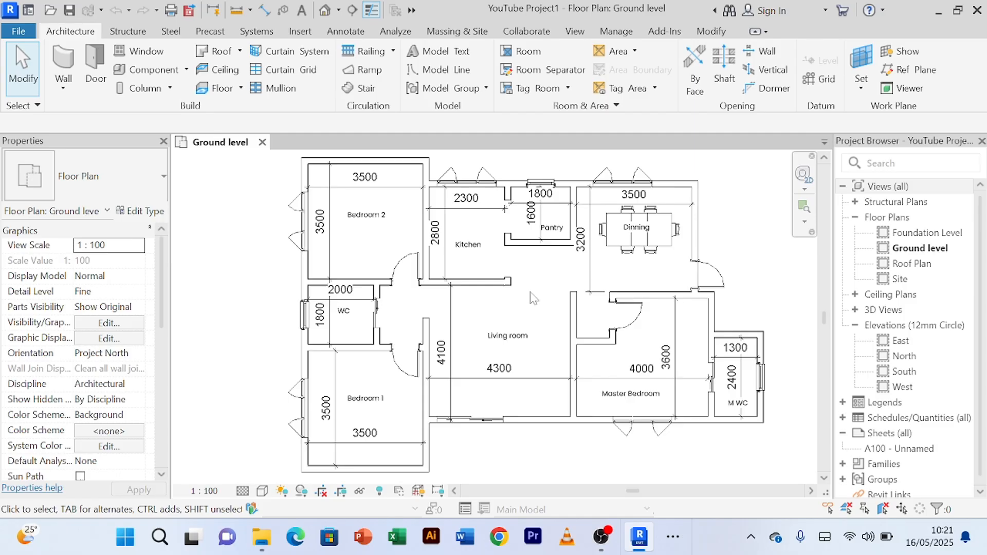
scroll(532, 297, "up", 2)
scroll(532, 297, "up", 2)
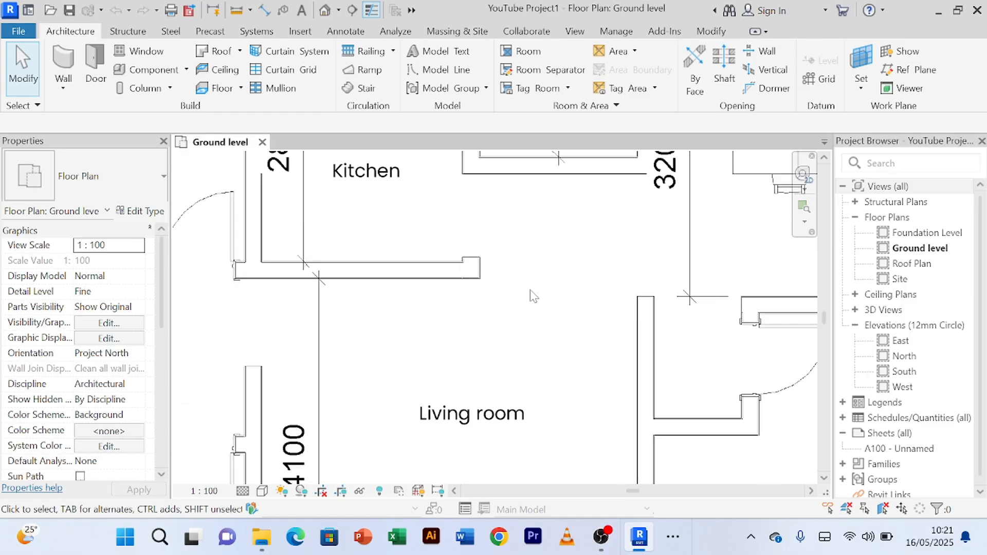
scroll(532, 297, "down", 3)
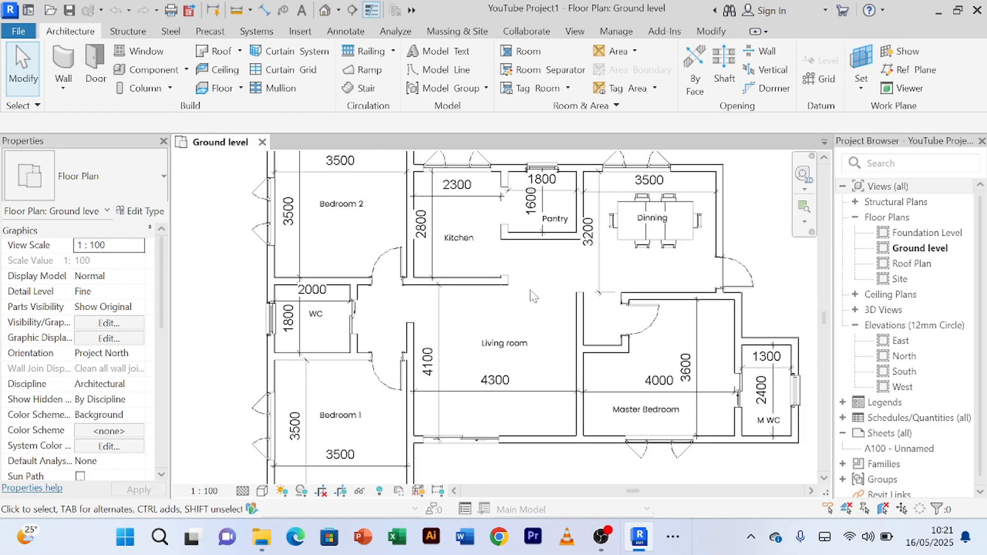
scroll(532, 288, "down", 1)
middle_click_drag(542, 297, 522, 305)
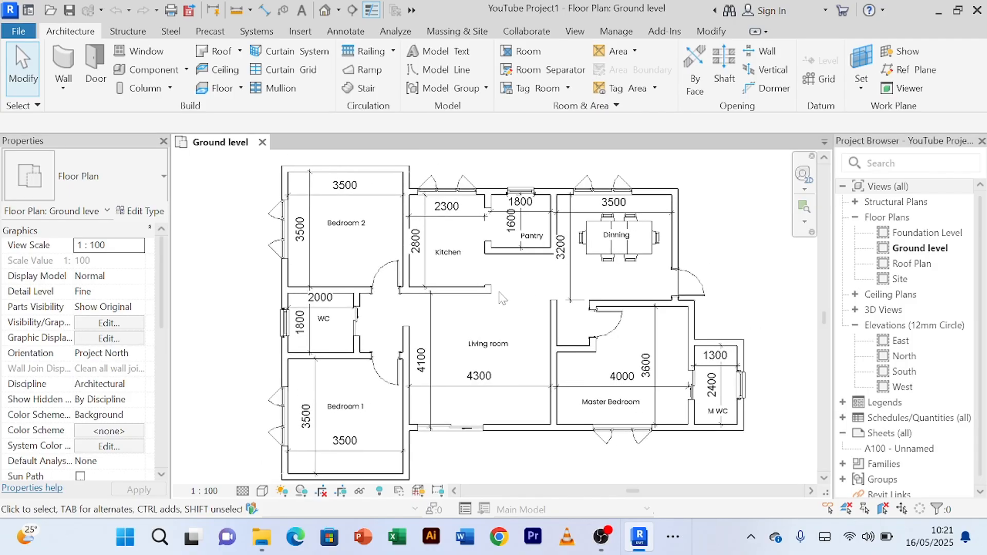
Step: Open the default 3D view of the house and set its visual style to Shaded
left_click(324, 12)
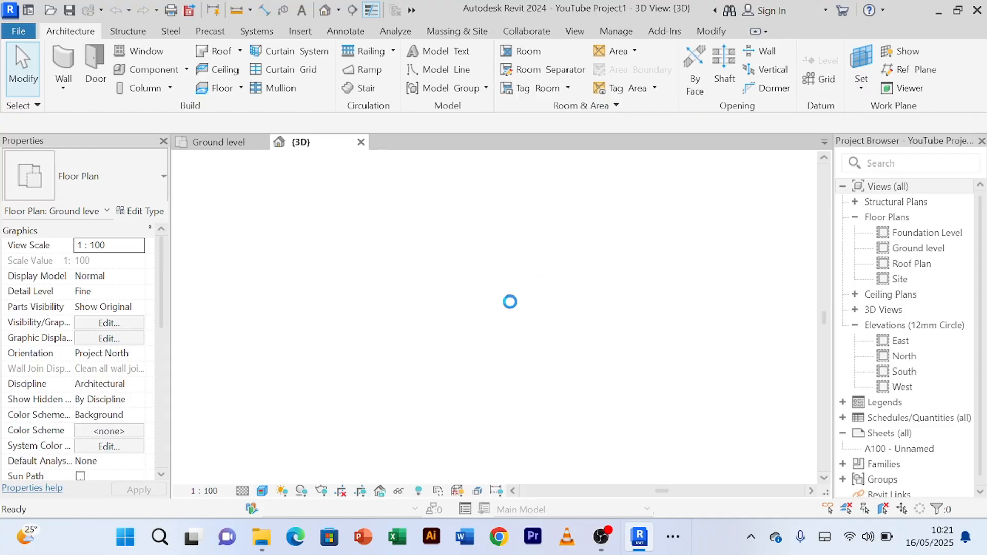
scroll(581, 405, "up", 5)
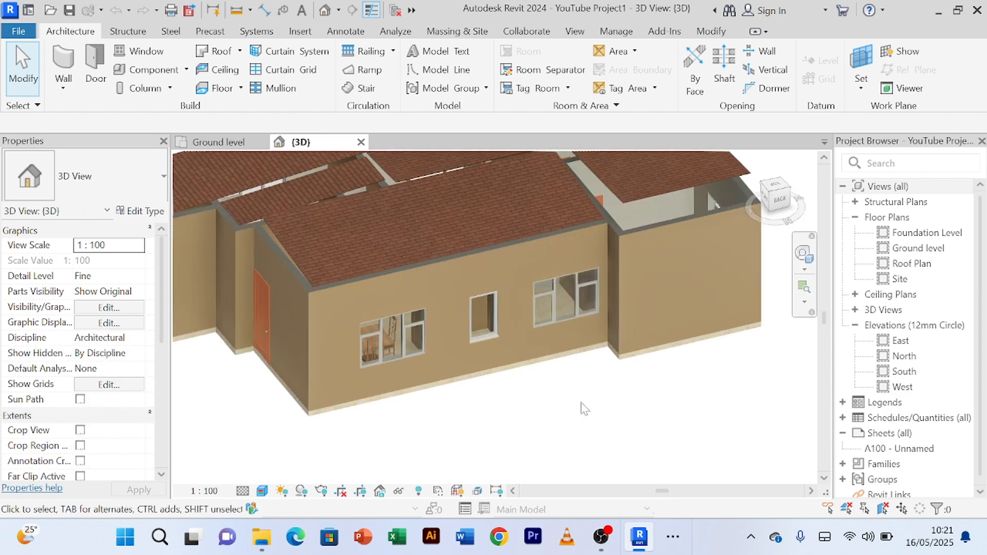
scroll(580, 405, "down", 5)
middle_click_drag(581, 405, 623, 427)
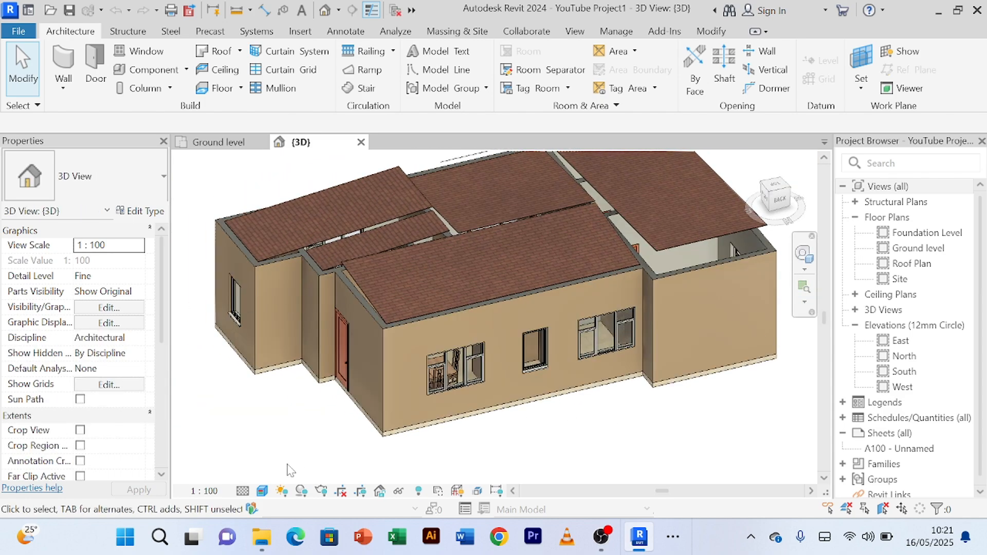
left_click(262, 491)
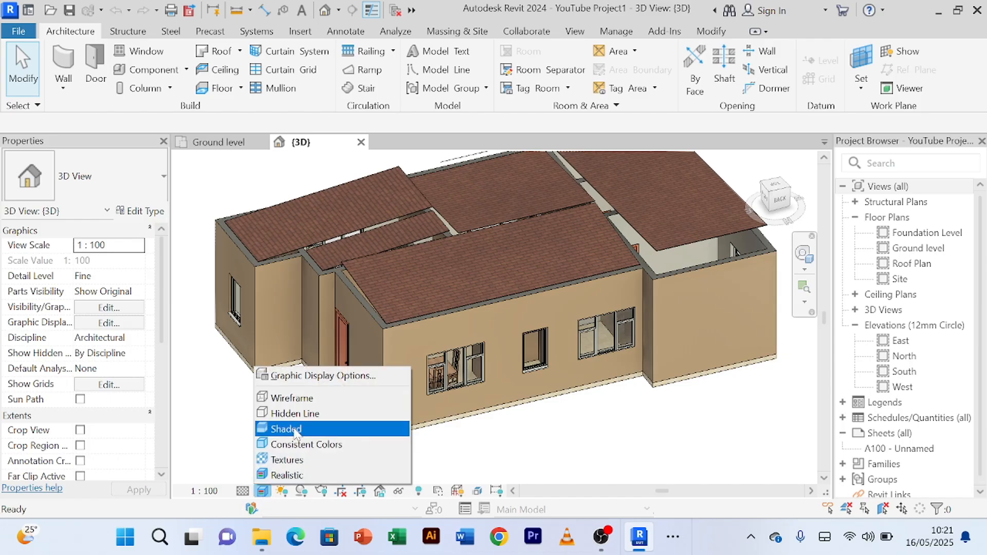
left_click(559, 448)
scroll(565, 432, "up", 4)
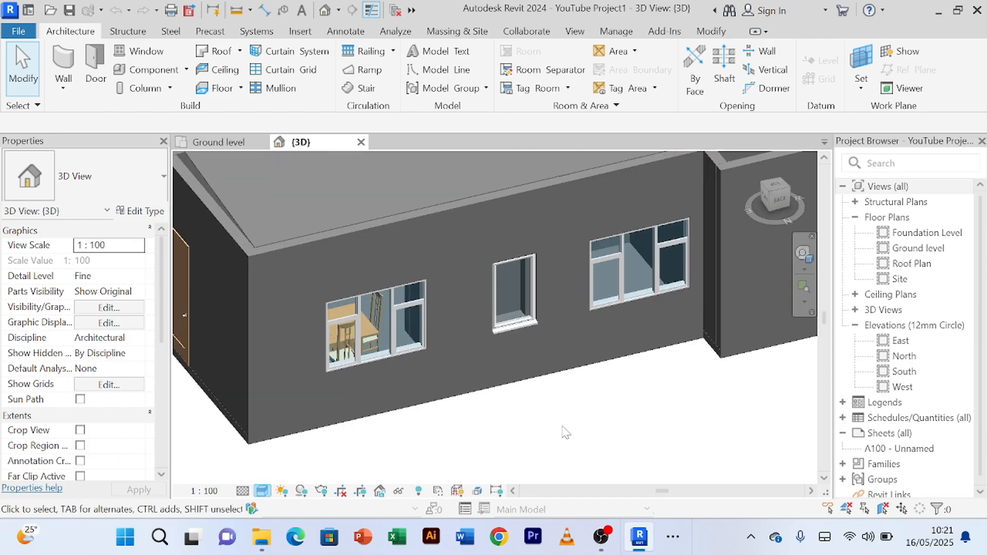
Step: Examine the house's exterior walls, windows, door and sloped roofs from several sides in the 3D view
scroll(565, 432, "down", 5)
middle_click_drag(561, 425, 594, 417, "shift")
scroll(578, 367, "up", 4)
scroll(573, 359, "up", 2)
scroll(569, 353, "down", 5)
scroll(645, 328, "up", 5)
scroll(651, 327, "down", 3)
mouse_move(662, 403)
middle_mouse_down("shift")
mouse_move(545, 391)
mouse_move(452, 348)
mouse_move(421, 380)
mouse_move(463, 372)
mouse_move(639, 385)
mouse_move(667, 418)
mouse_move(666, 410)
middle_mouse_up("shift")
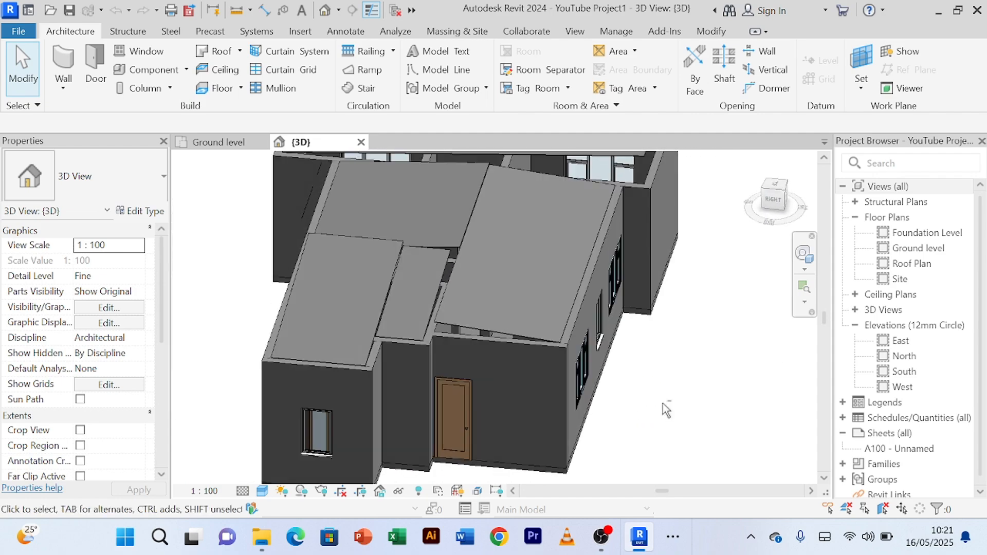
Step: Compare the Ground level plan with the 3D view, selecting the house's floor slab in 3D and viewing it from below
left_click(218, 142)
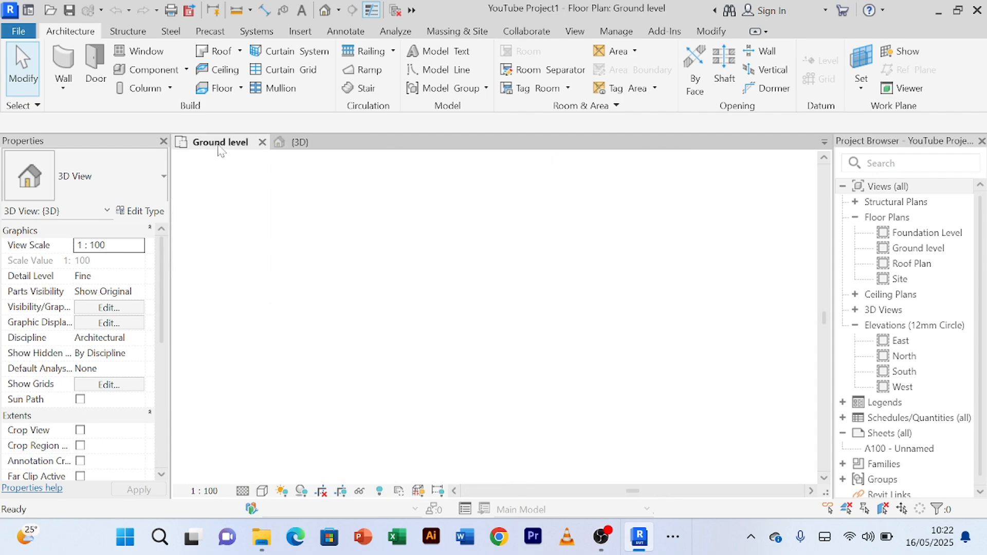
scroll(278, 260, "up", 2)
scroll(281, 265, "down", 2)
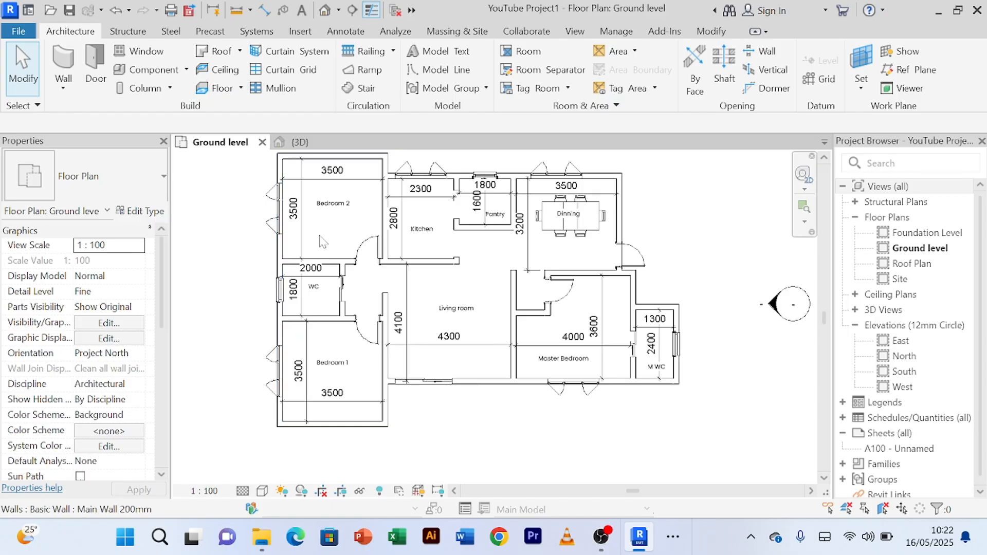
left_click(300, 142)
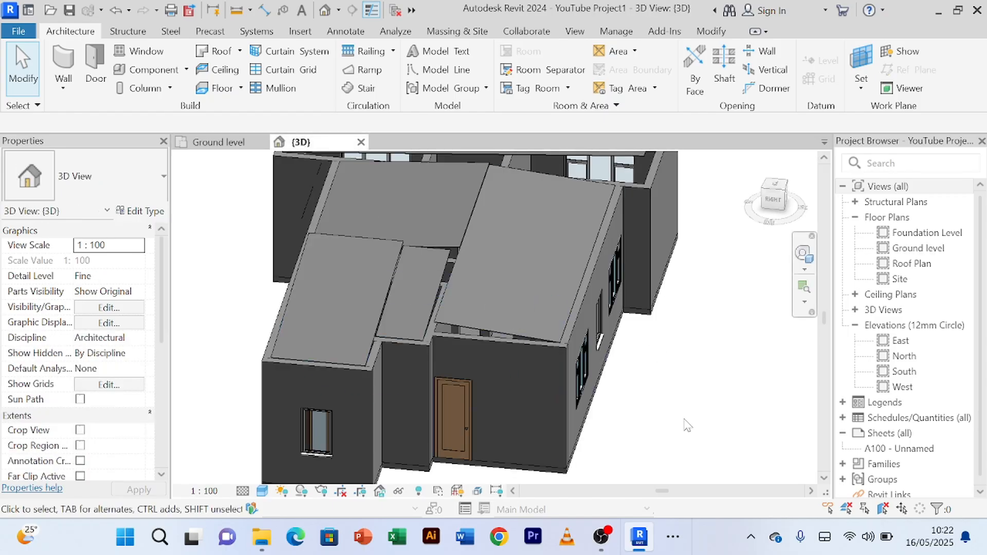
middle_click_drag(659, 424, 514, 328, "shift")
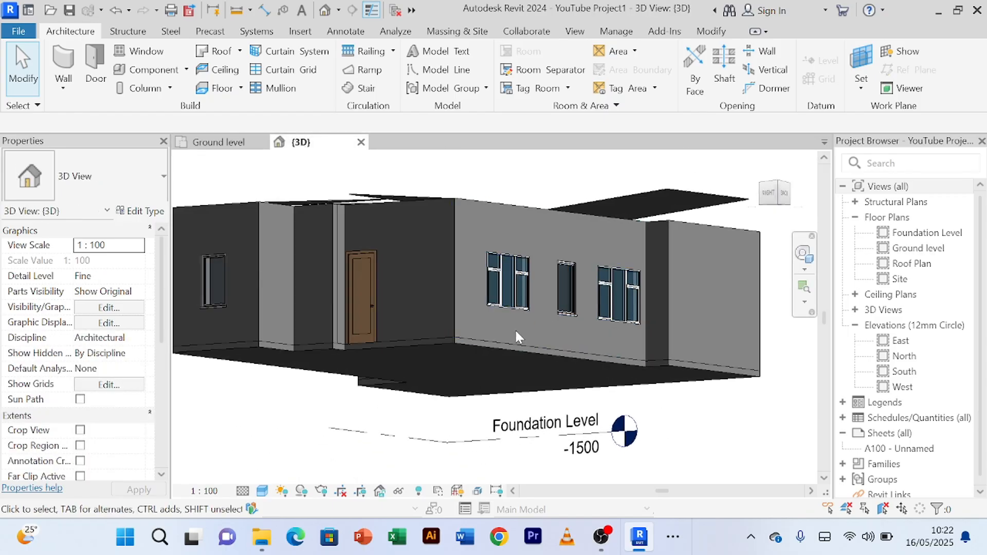
left_click(467, 341)
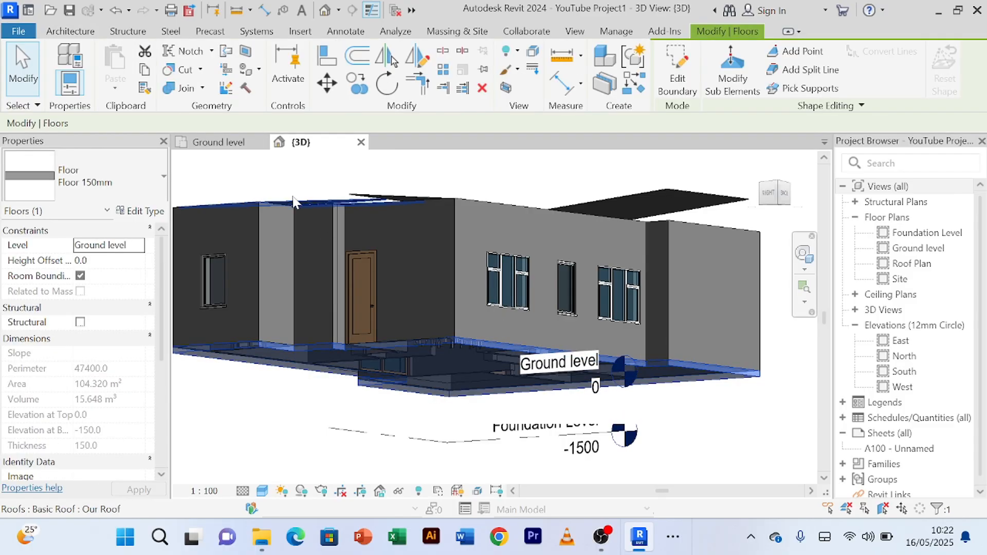
scroll(435, 323, "up", 3)
scroll(455, 326, "down", 5)
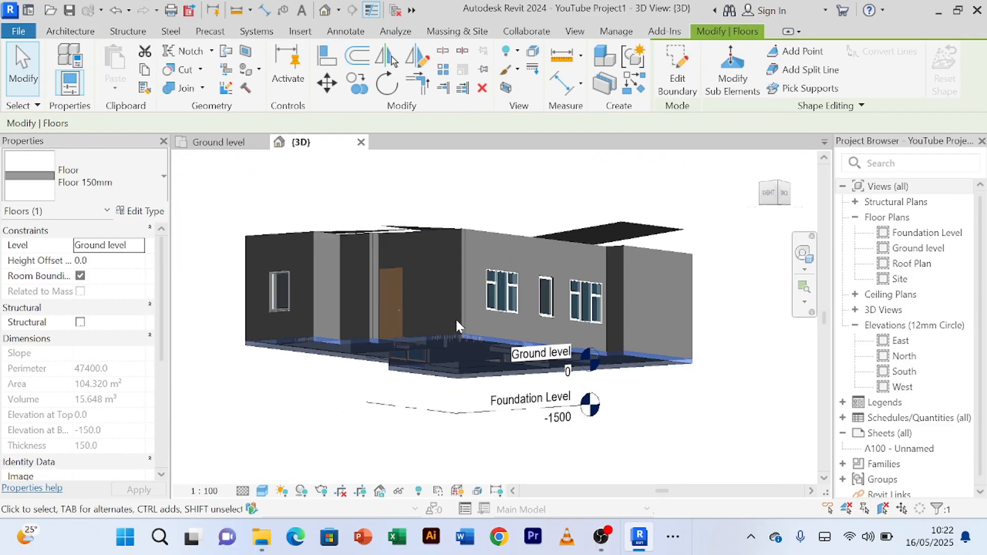
mouse_move(649, 409)
middle_mouse_down("shift")
mouse_move(685, 434)
mouse_move(696, 471)
mouse_move(688, 383)
middle_mouse_up("shift")
scroll(539, 313, "down", 3)
Step: Examine the extent of the selected floor slab across the rooms in the Ground level plan
left_click(220, 142)
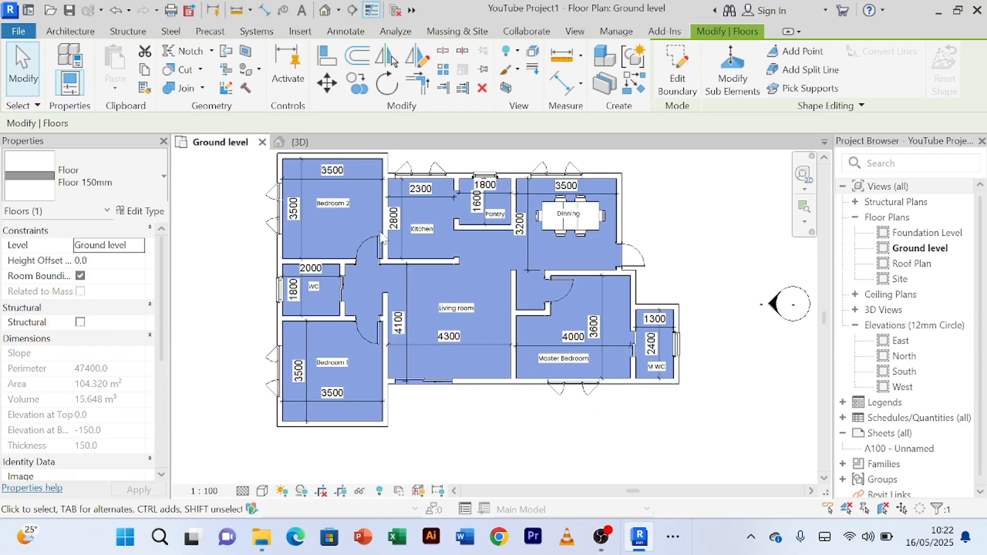
scroll(483, 273, "up", 2)
scroll(462, 247, "down", 3)
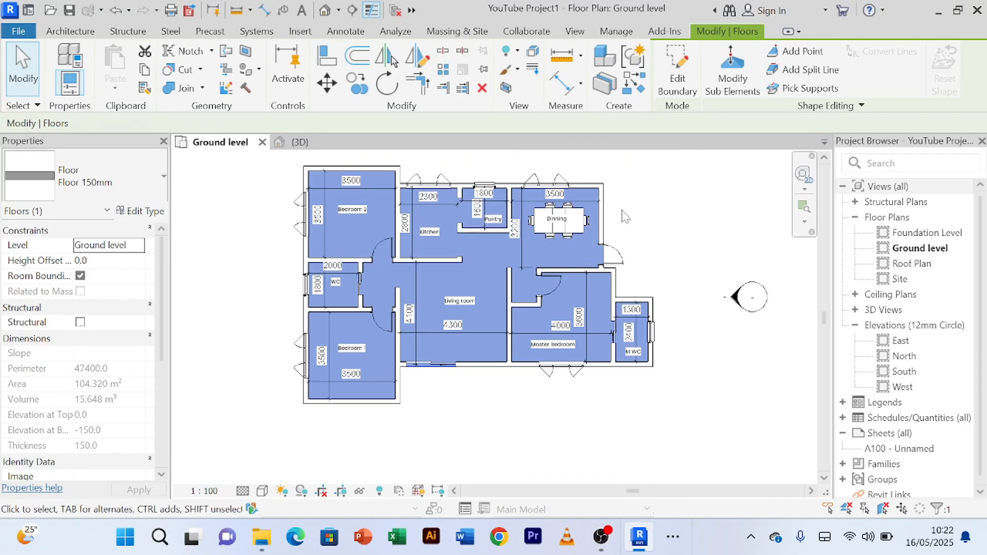
scroll(671, 194, "up", 2)
scroll(659, 194, "down", 2)
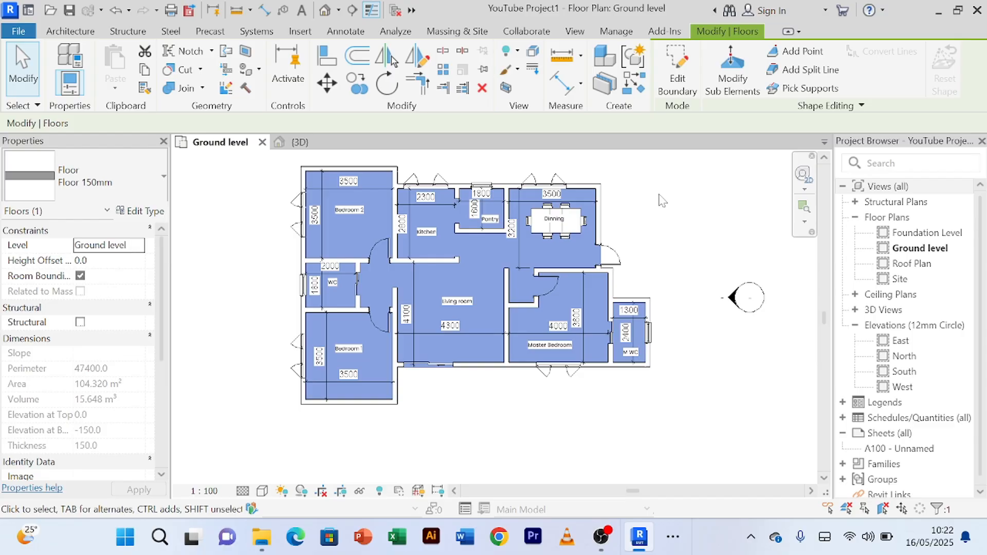
scroll(646, 189, "up", 1)
scroll(646, 189, "down", 3)
middle_click_drag(646, 189, 627, 244)
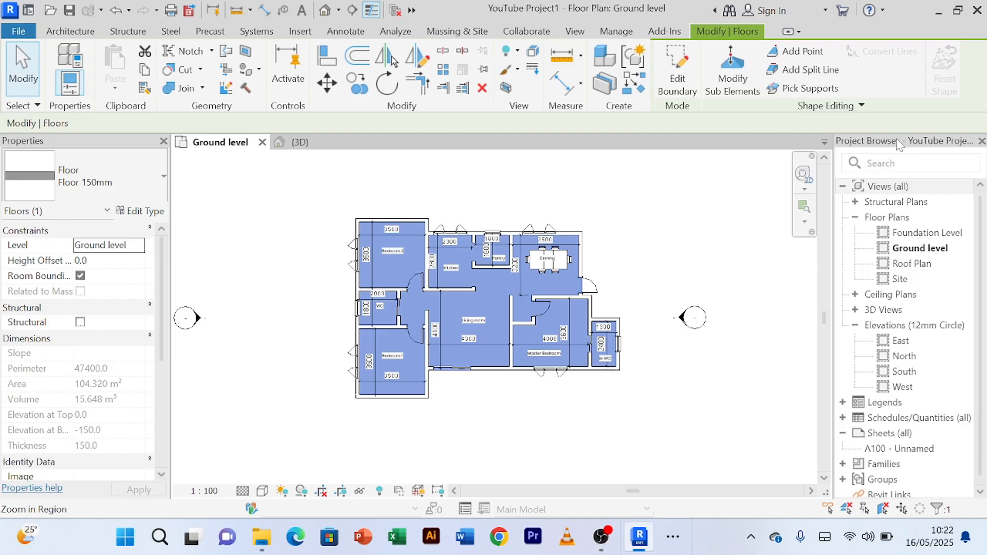
Step: Open the Roof Plan floor plan, clear the floor selection and look over the roof outlines
double_click(905, 266)
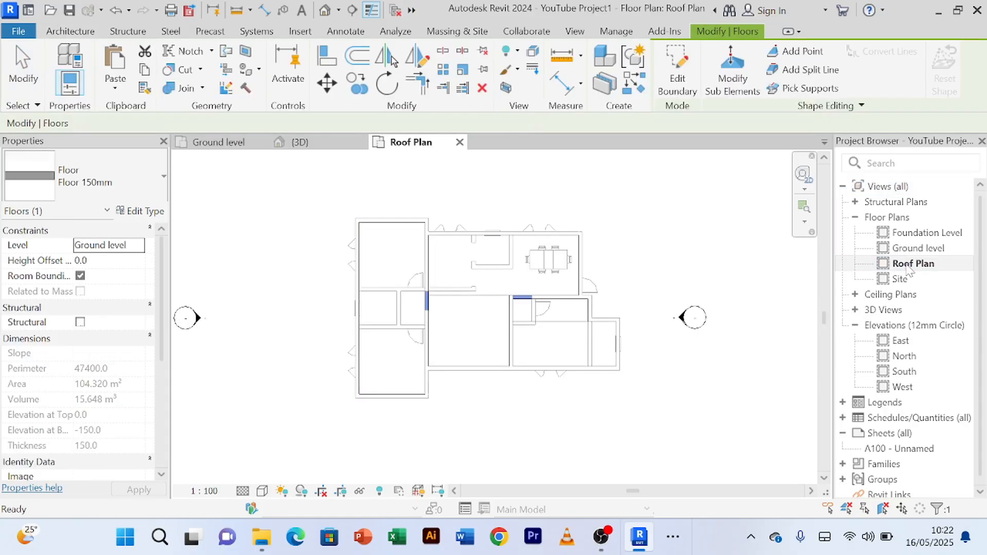
scroll(485, 335, "up", 5)
left_click(475, 318)
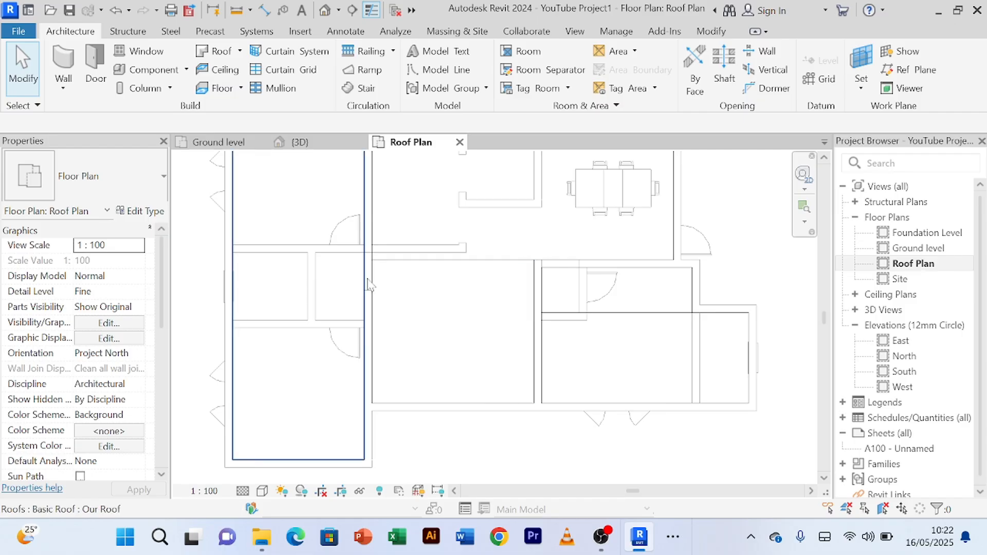
scroll(401, 283, "down", 4)
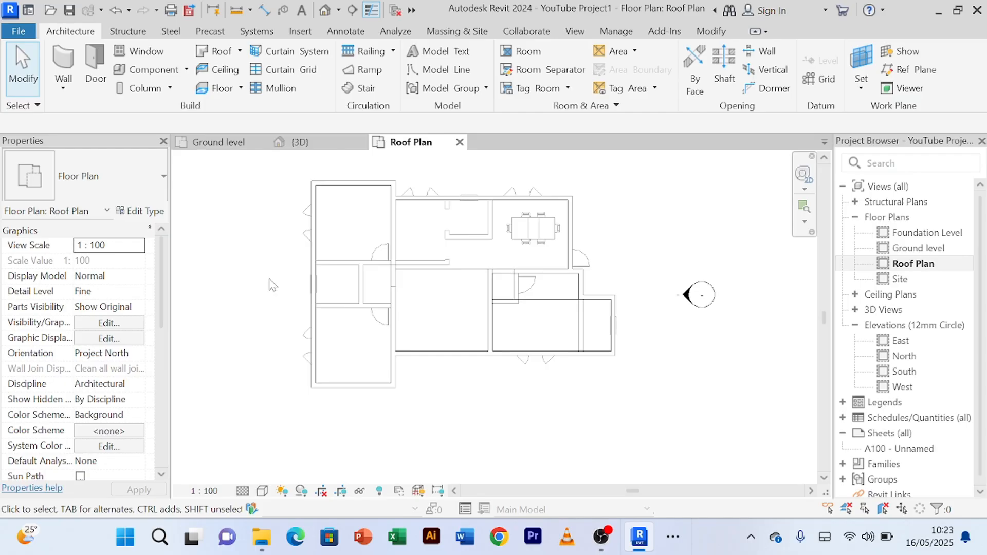
scroll(267, 271, "up", 2)
scroll(277, 258, "down", 2)
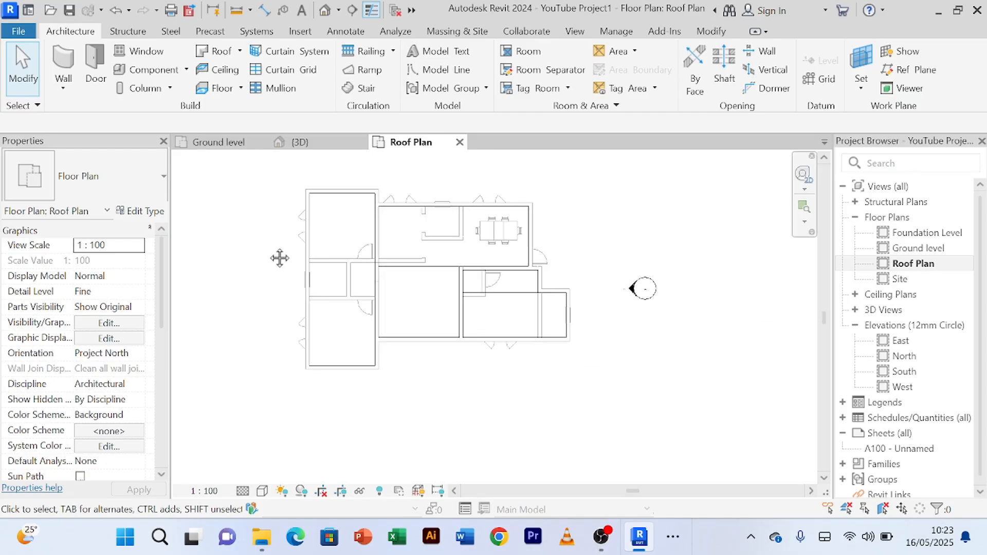
scroll(270, 270, "up", 1)
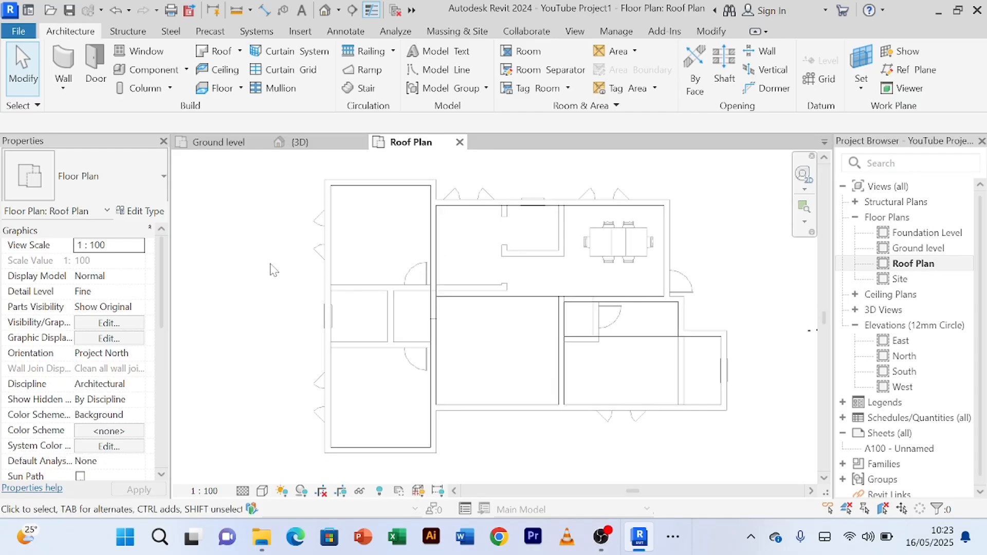
scroll(272, 269, "down", 1)
Step: Inspect the roofs over the living room, master bedroom, bedroom wing and kitchen-dining area by selecting each in turn
left_click(496, 301)
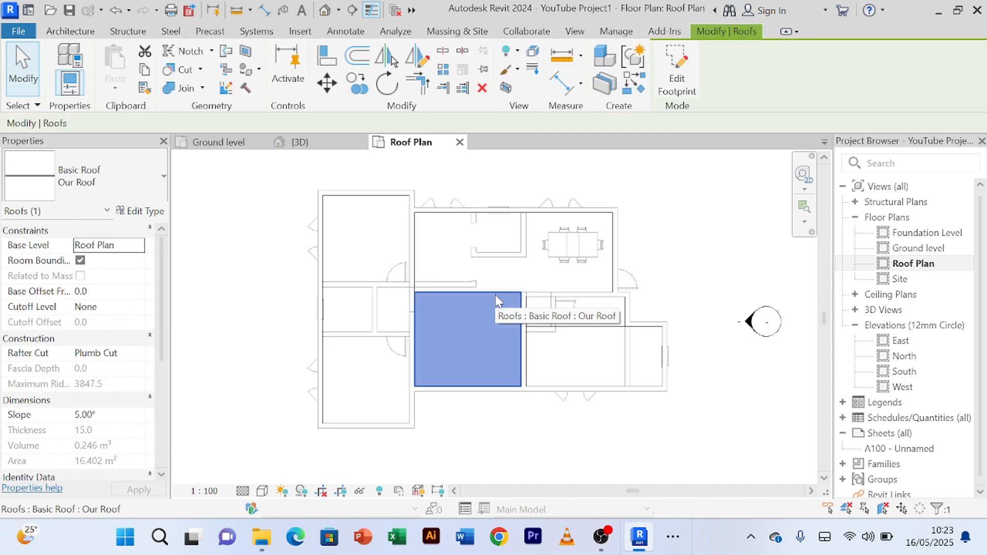
left_click(576, 355)
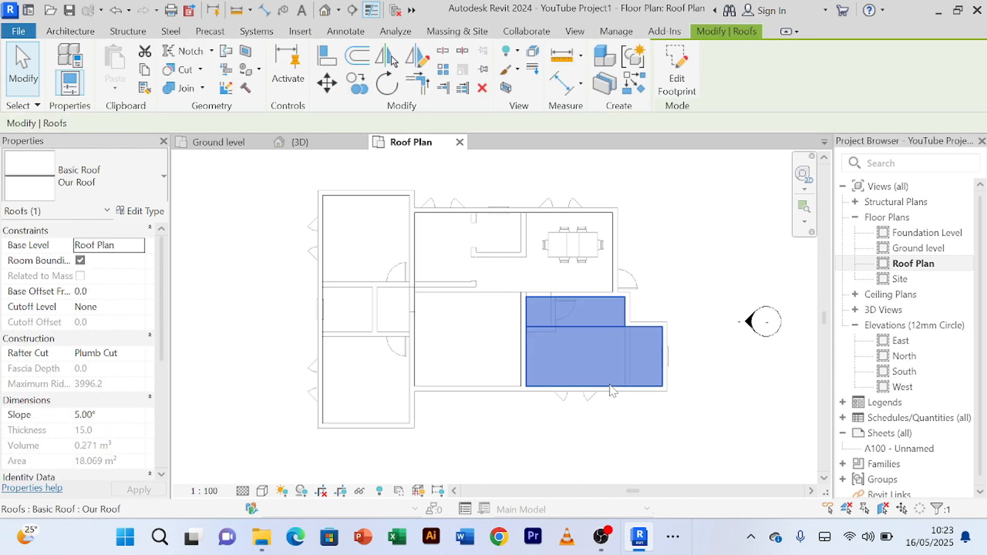
left_click(410, 408)
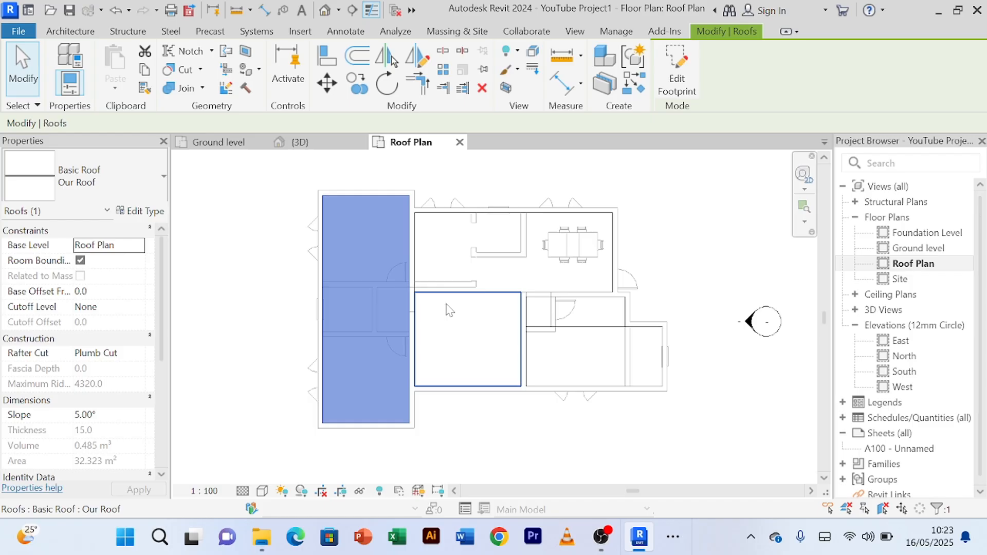
left_click(498, 216)
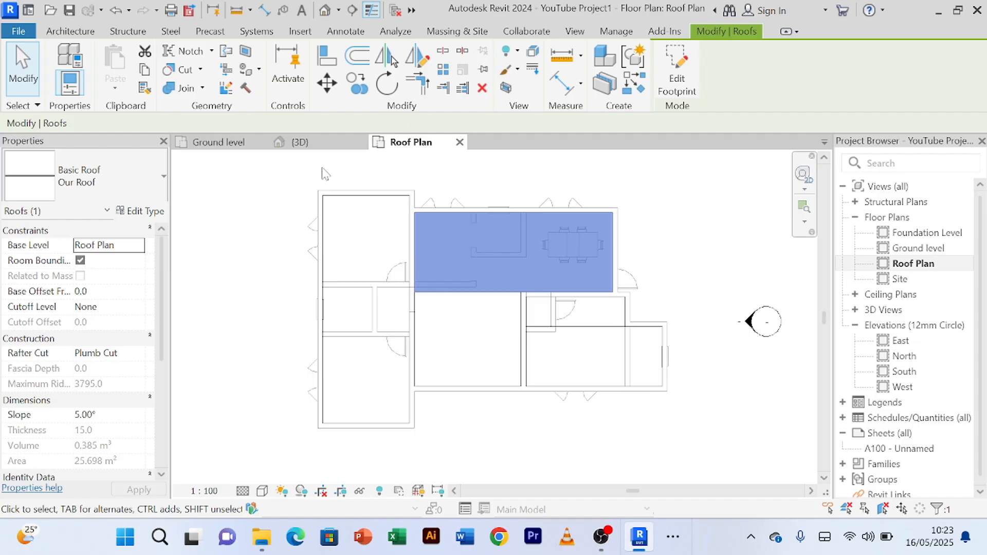
Step: Examine the selected kitchen-dining roof and the neighbouring roof slopes from the front in the 3D view
left_click(318, 144)
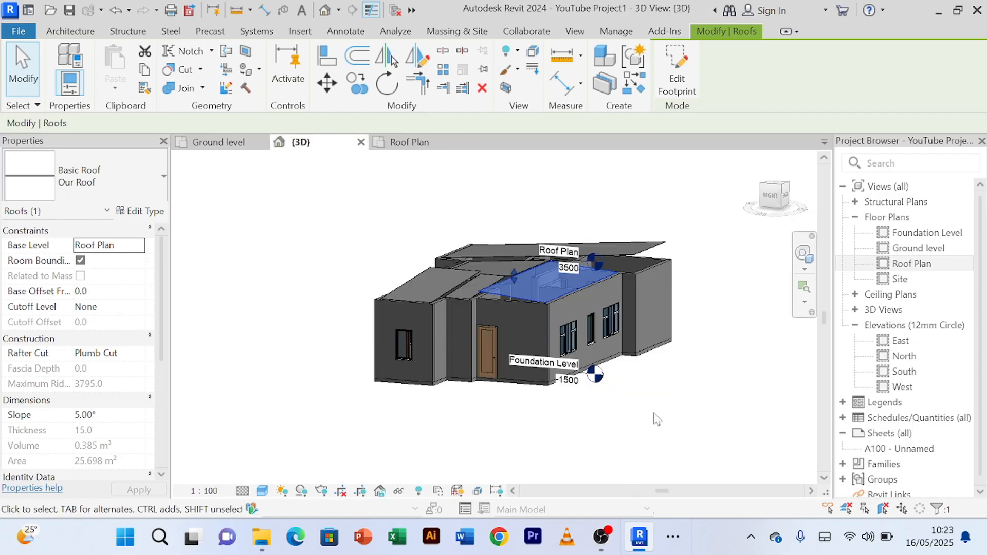
scroll(655, 415, "up", 1)
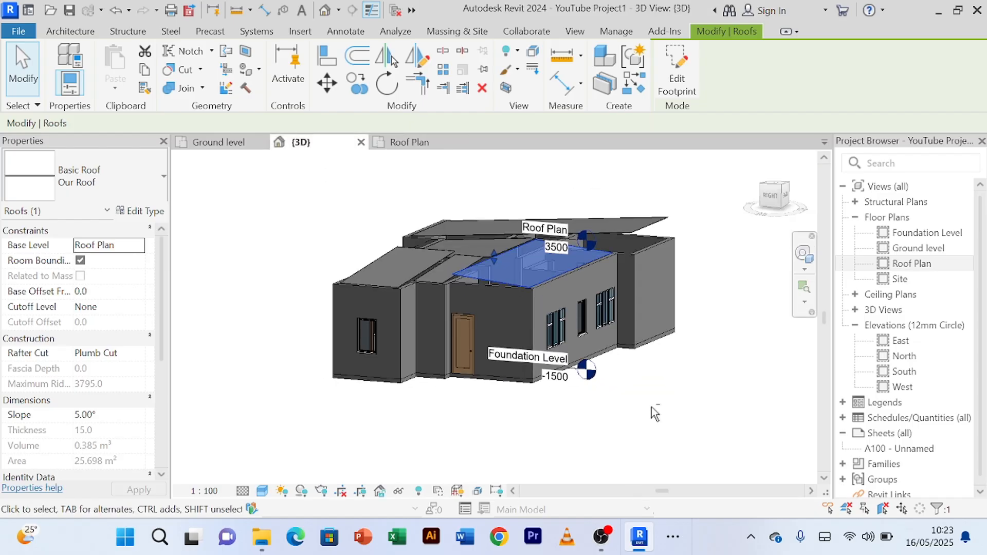
middle_click_drag(655, 414, 634, 458, "shift")
scroll(632, 456, "up", 4)
mouse_move(569, 449)
middle_mouse_down()
mouse_move(583, 411)
mouse_move(559, 390)
mouse_move(591, 432)
mouse_move(580, 436)
middle_mouse_up()
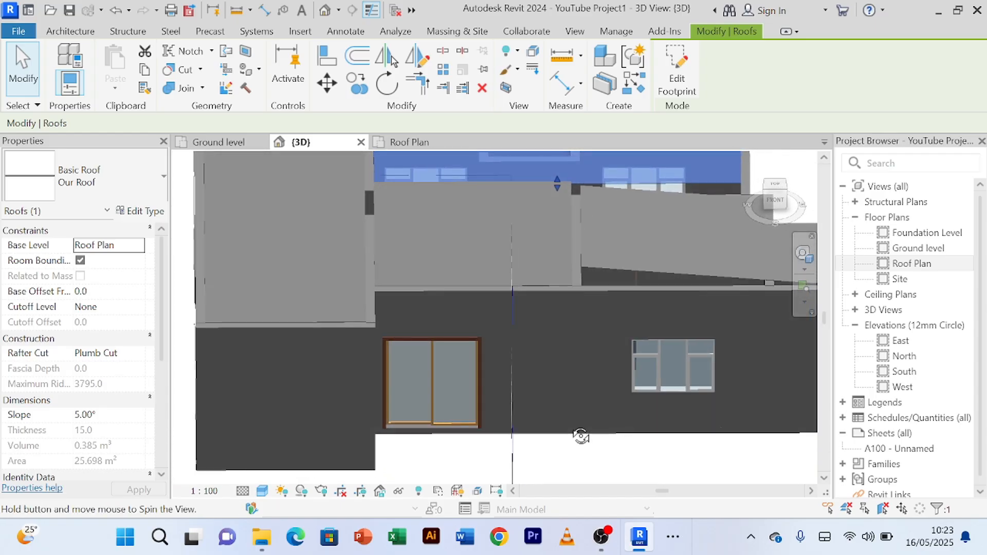
scroll(569, 430, "down", 3)
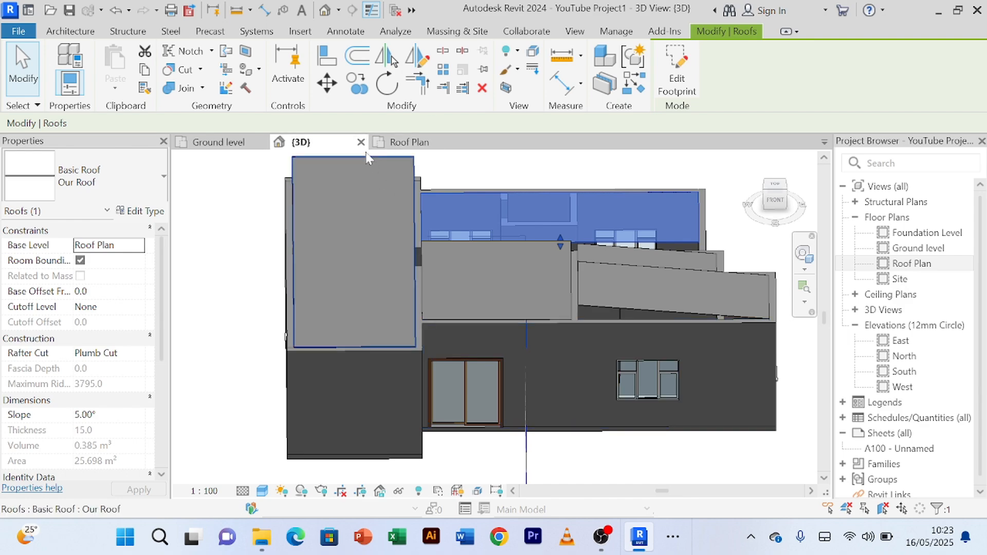
Step: Return to the Roof Plan and select the roof over the living room
left_click(406, 142)
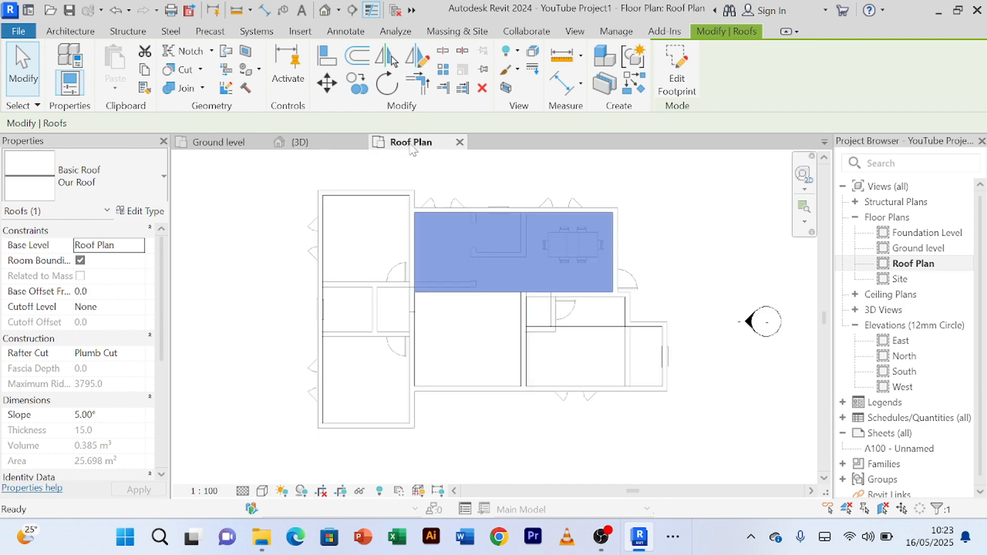
left_click(469, 380)
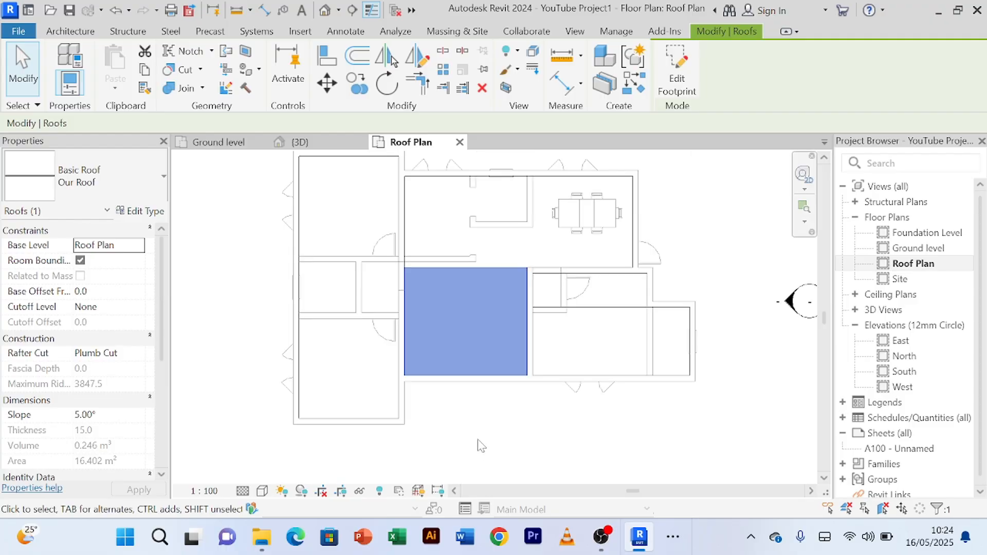
scroll(483, 449, "up", 1)
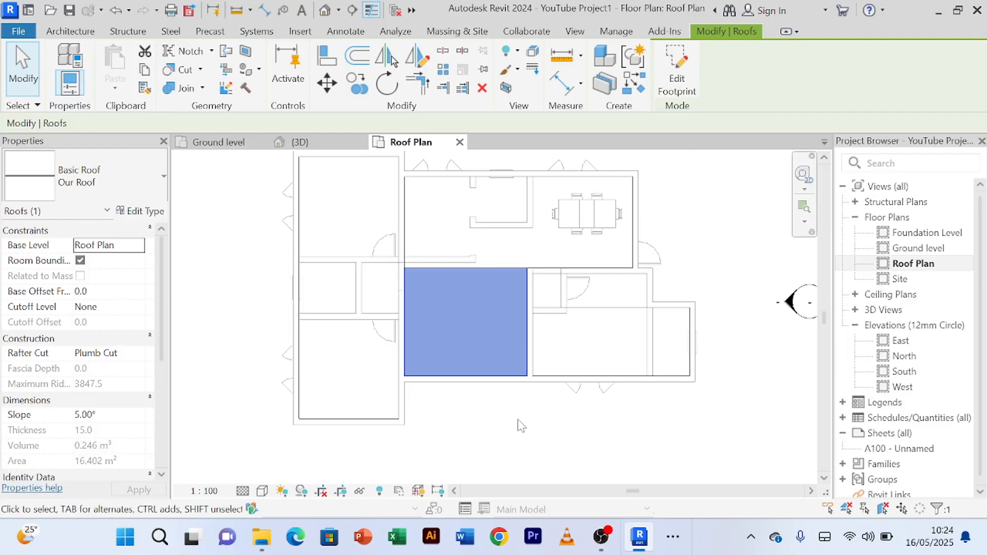
Step: Look over the whole roof plan and clear the living room roof selection
scroll(516, 423, "down", 1)
middle_click_drag(515, 423, 505, 427)
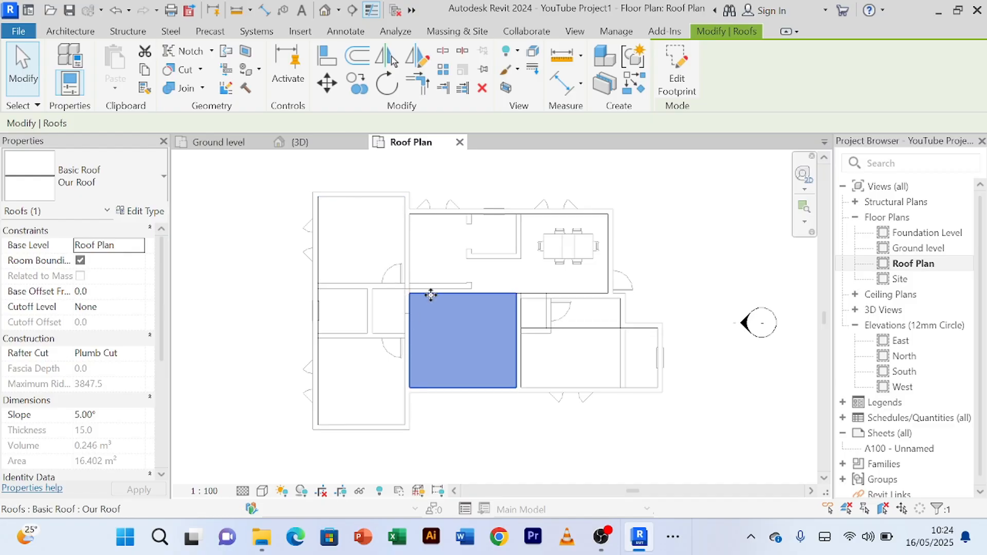
scroll(452, 321, "up", 2)
scroll(453, 320, "down", 1)
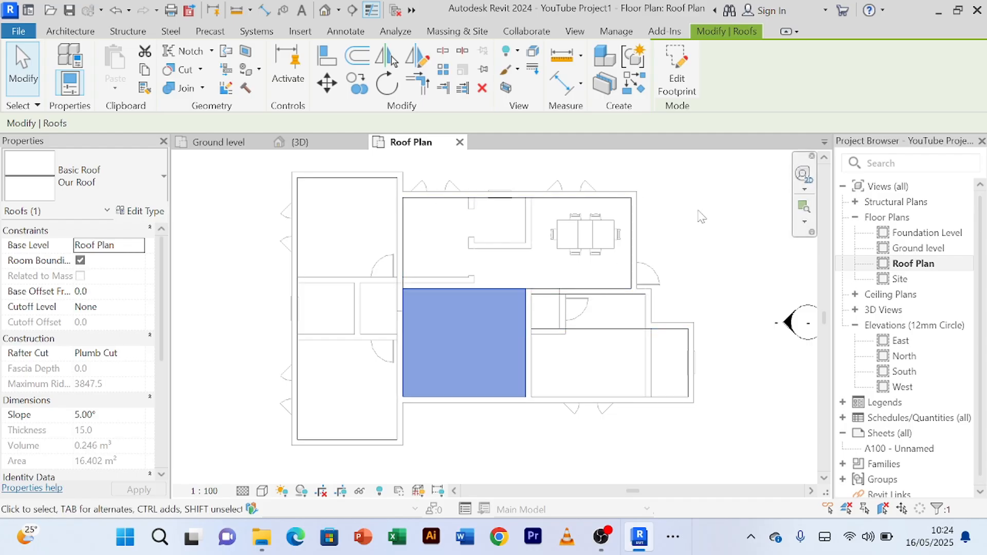
scroll(675, 233, "down", 2)
middle_click_drag(686, 241, 627, 258)
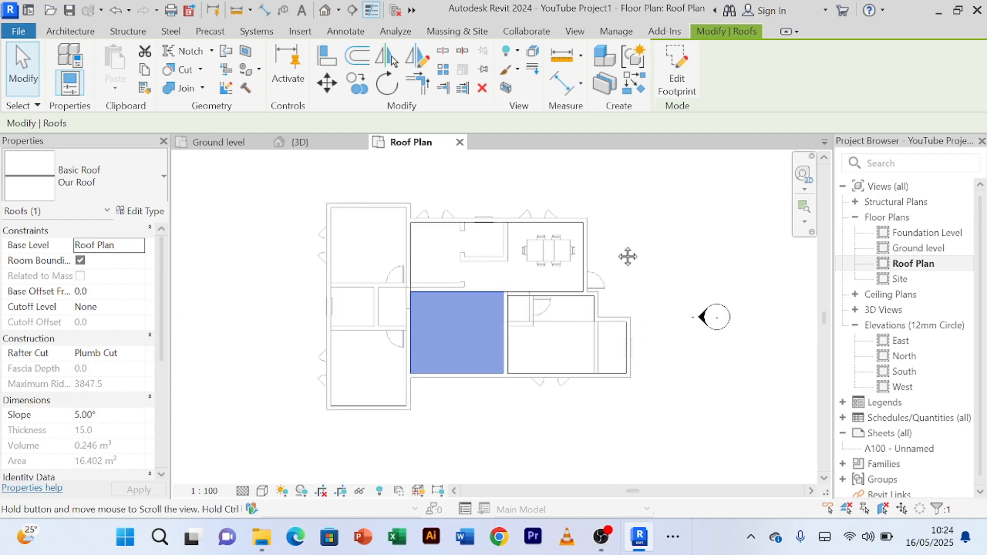
left_click(618, 252)
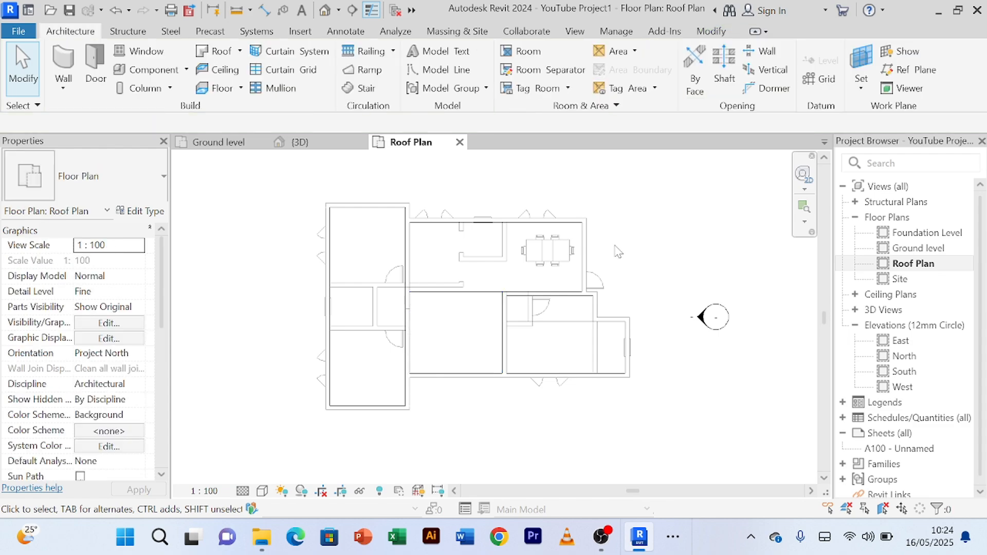
scroll(618, 252, "up", 1)
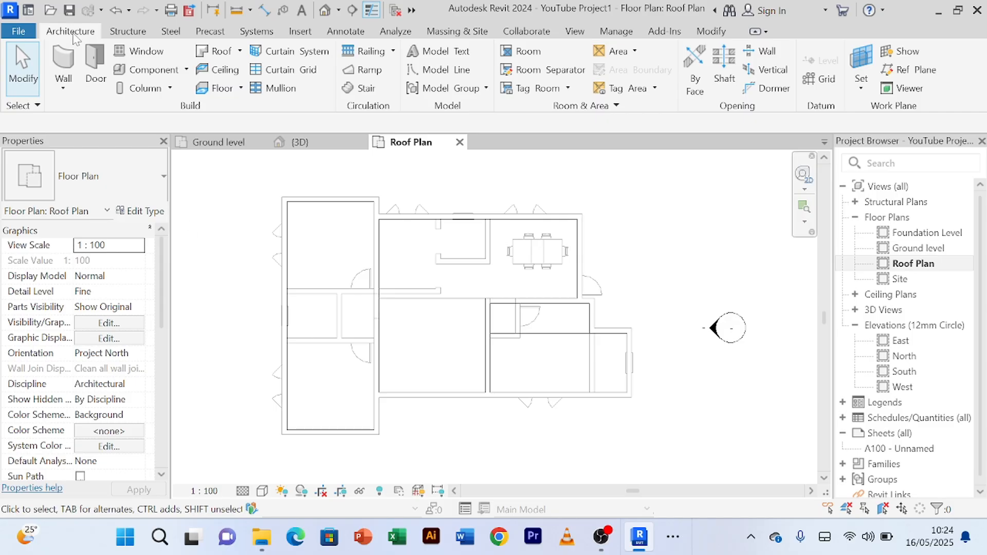
Step: Draw a 3500 mm high Main Wall 200mm architectural wall down the full left outer side of the bedroom wing, about 9600 mm long
left_click(63, 87)
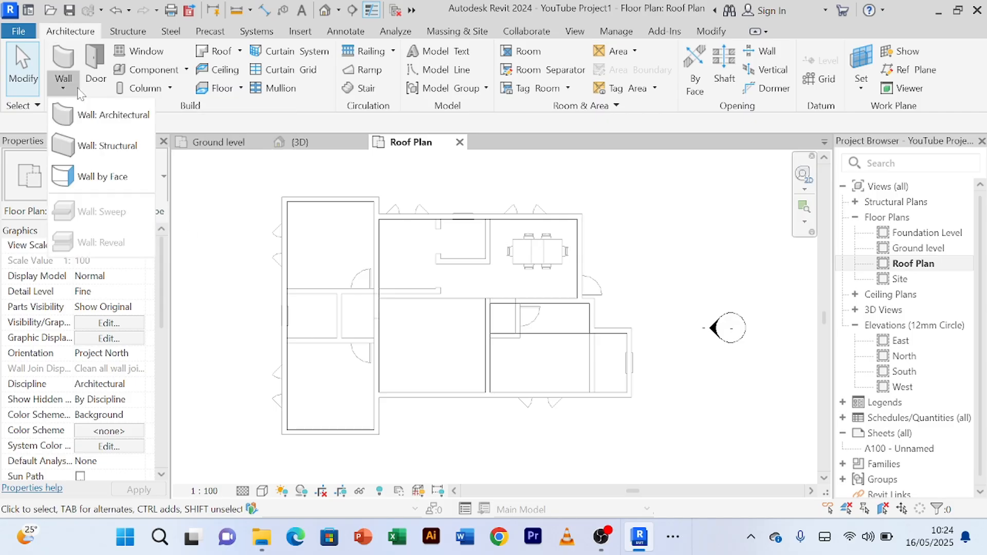
left_click(106, 115)
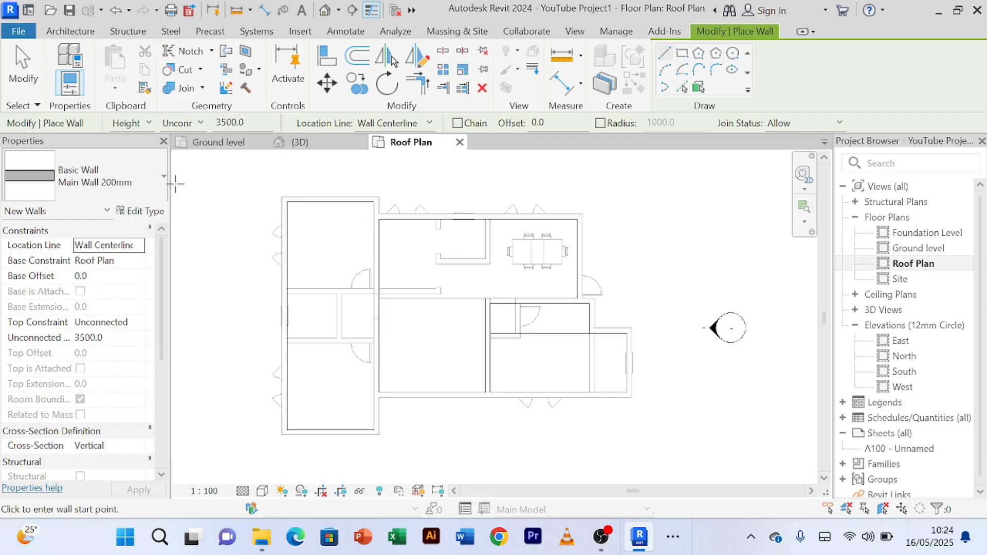
scroll(268, 216, "up", 2)
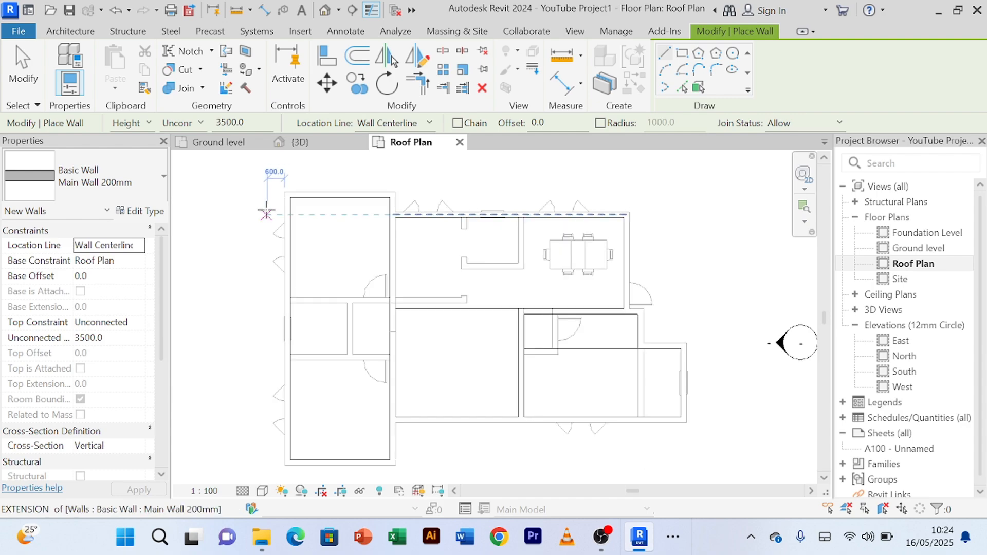
scroll(266, 215, "up", 1)
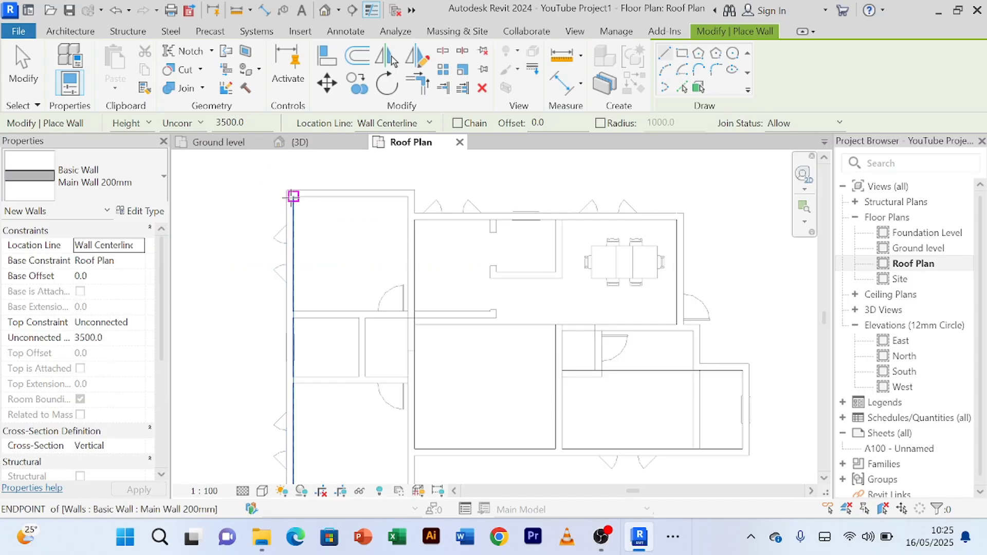
middle_click_drag(300, 205, 299, 185)
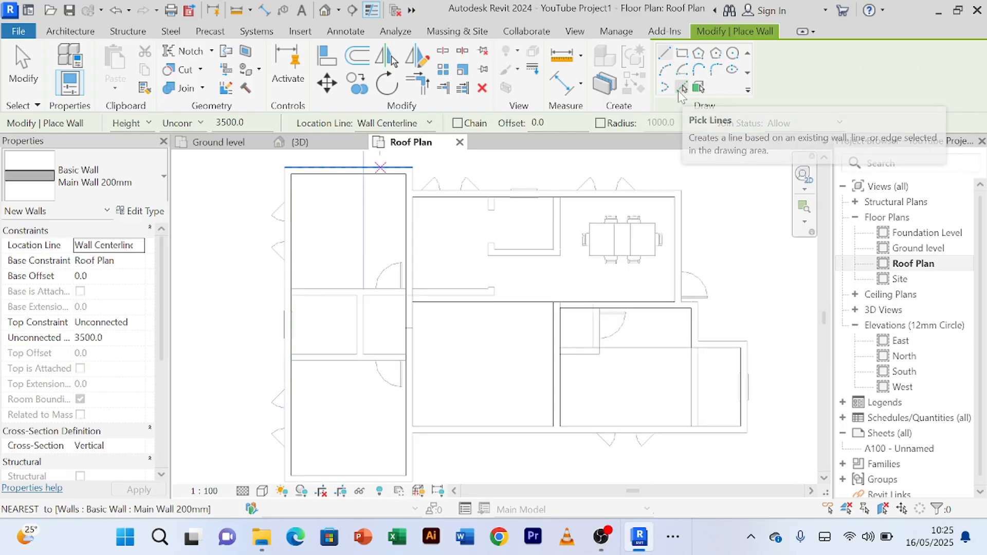
left_click(285, 169)
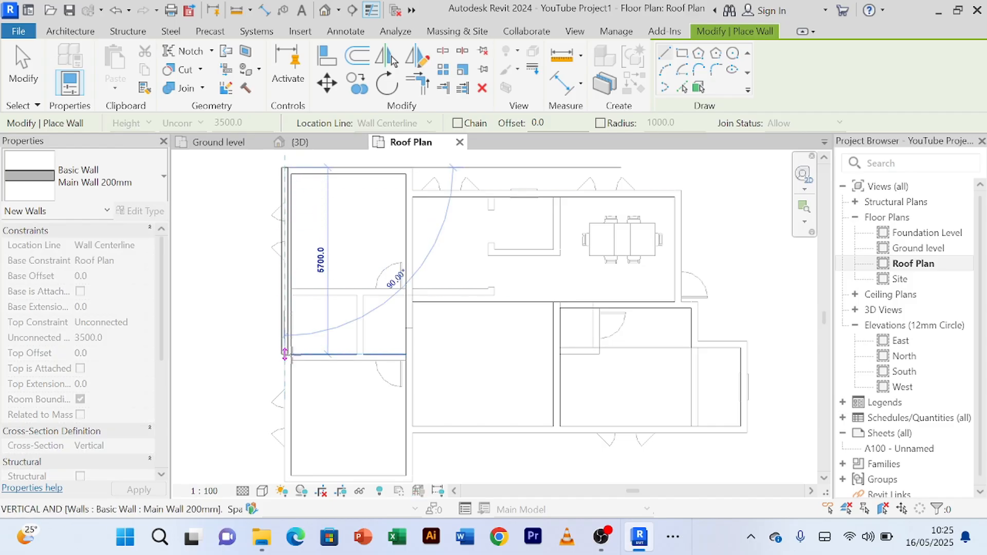
middle_click_drag(299, 360, 306, 288)
scroll(309, 357, "up", 5)
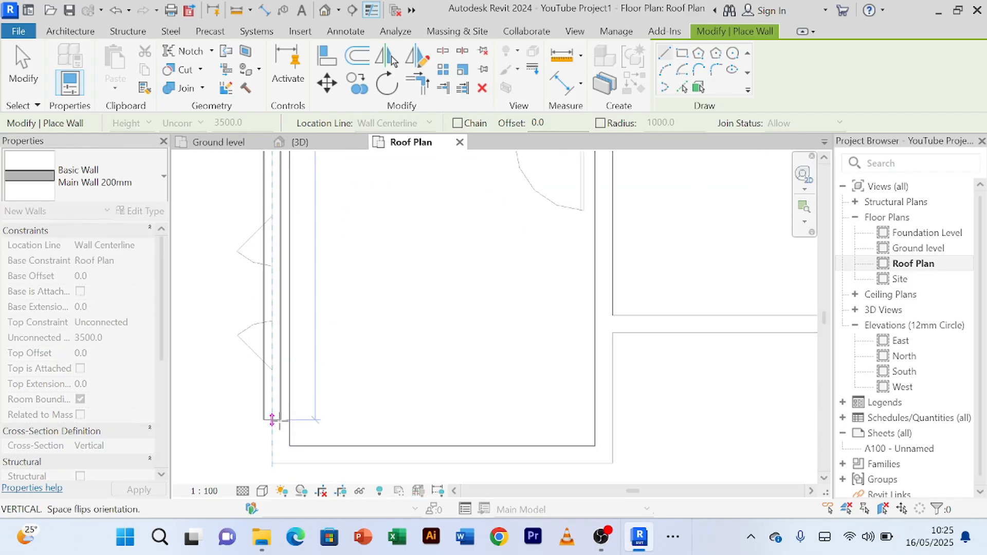
left_click(272, 463)
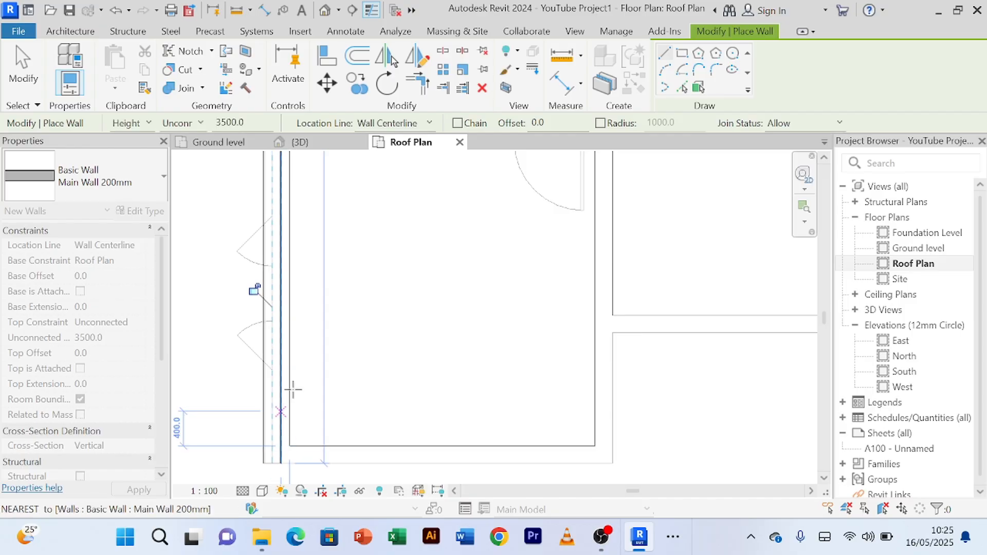
right_click(438, 283)
left_click(524, 22)
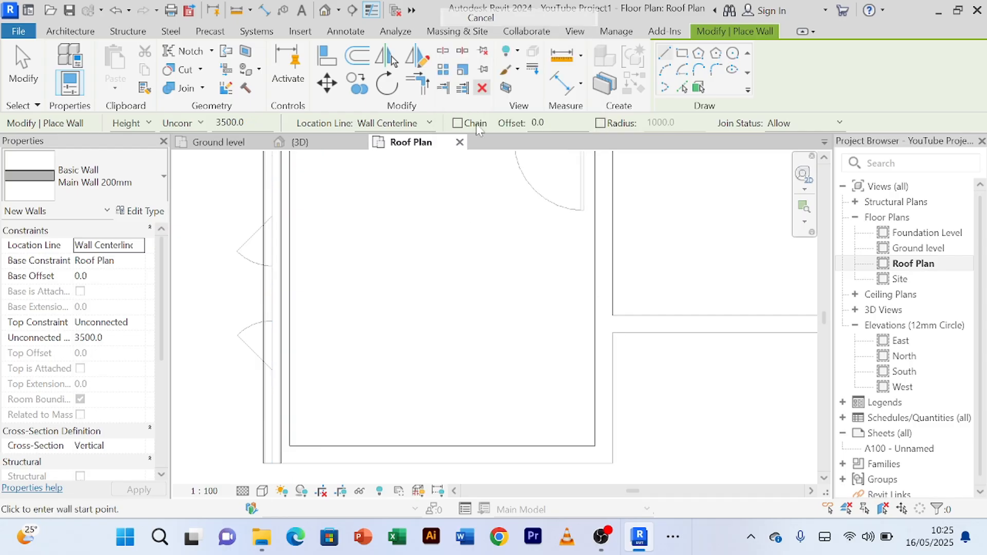
right_click(440, 327)
left_click(494, 66)
Step: Examine the new wall against the bedroom roof edge near its upper end and select the wall
scroll(386, 308, "down", 2)
middle_click_drag(391, 334, 378, 443)
scroll(328, 291, "up", 2)
middle_click_drag(350, 293, 360, 365)
scroll(374, 288, "down", 2)
middle_click_drag(381, 246, 356, 348)
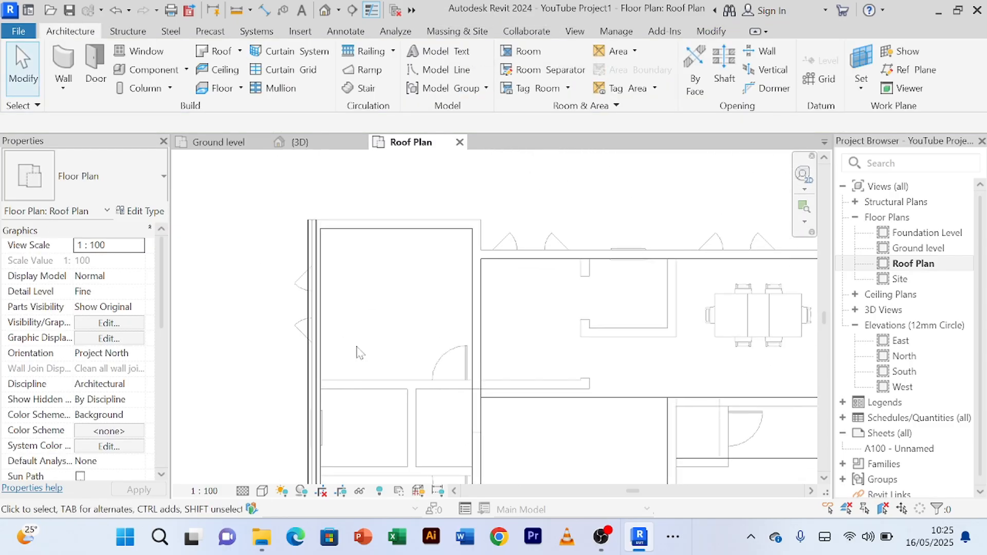
scroll(319, 230, "up", 2)
left_click(304, 240)
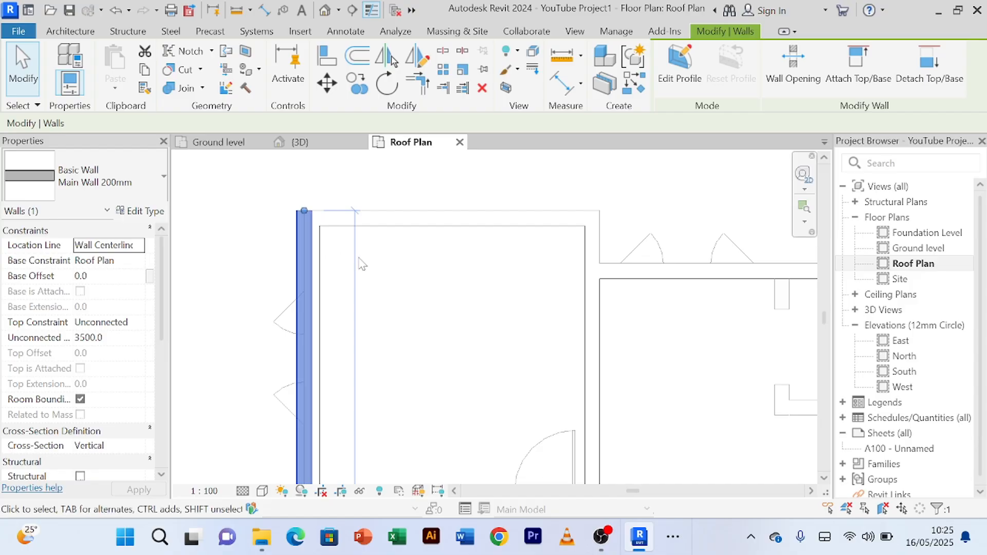
left_click(267, 234)
scroll(322, 247, "up", 2)
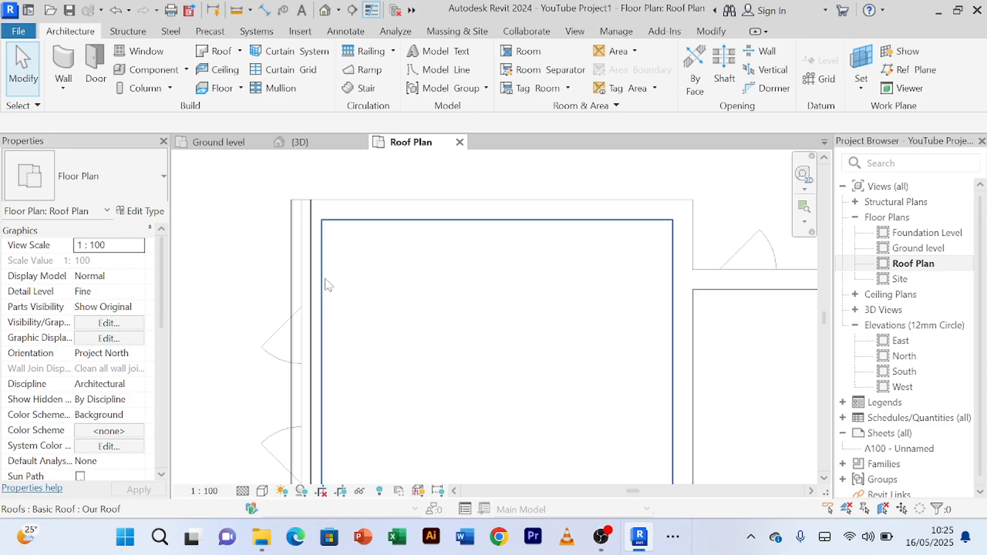
left_click(306, 254)
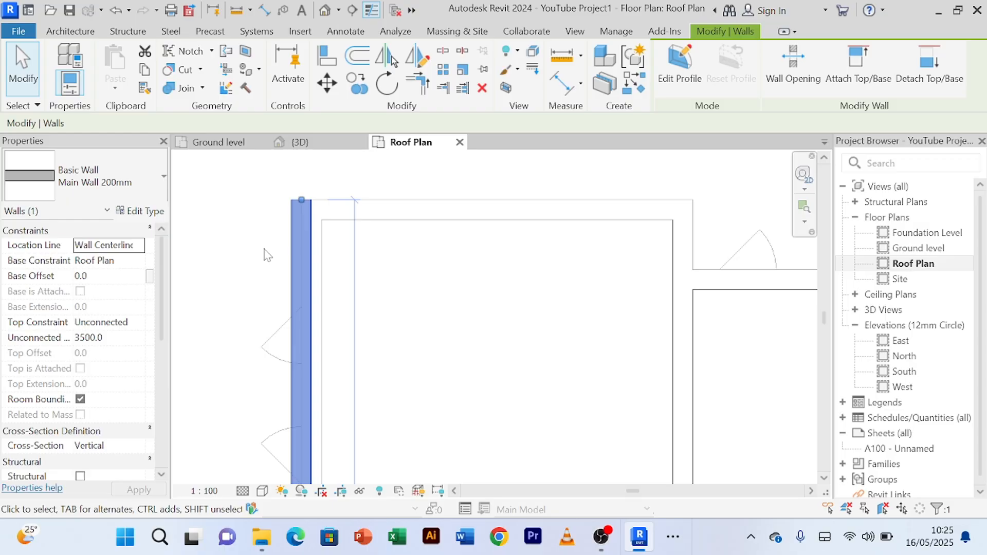
scroll(266, 254, "down", 5)
middle_click_drag(270, 249, 337, 201)
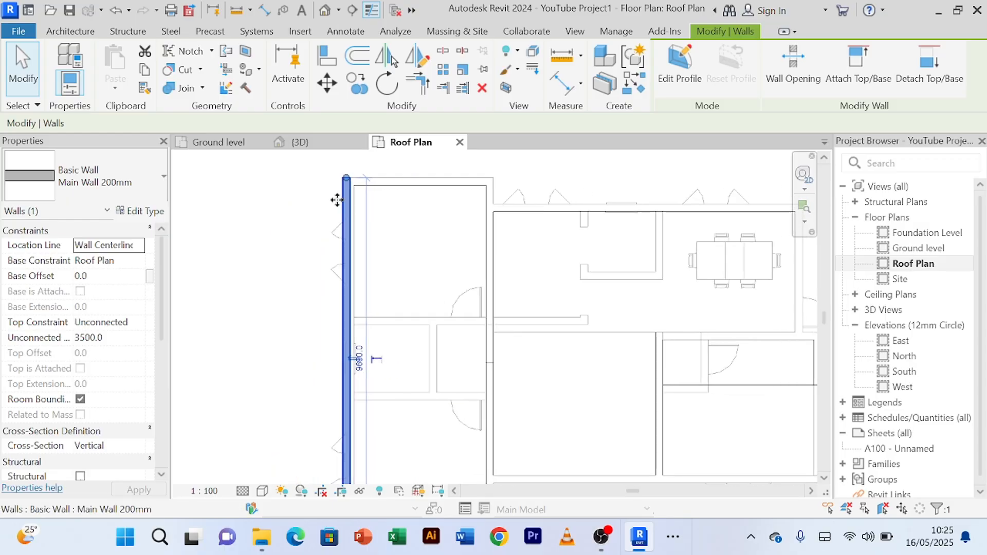
Step: Measure from the new wall's inner face to the far side edge of the bedroom roof with an aligned dimension, without keeping it
left_click(562, 89)
scroll(353, 208, "up", 2)
scroll(345, 201, "up", 3)
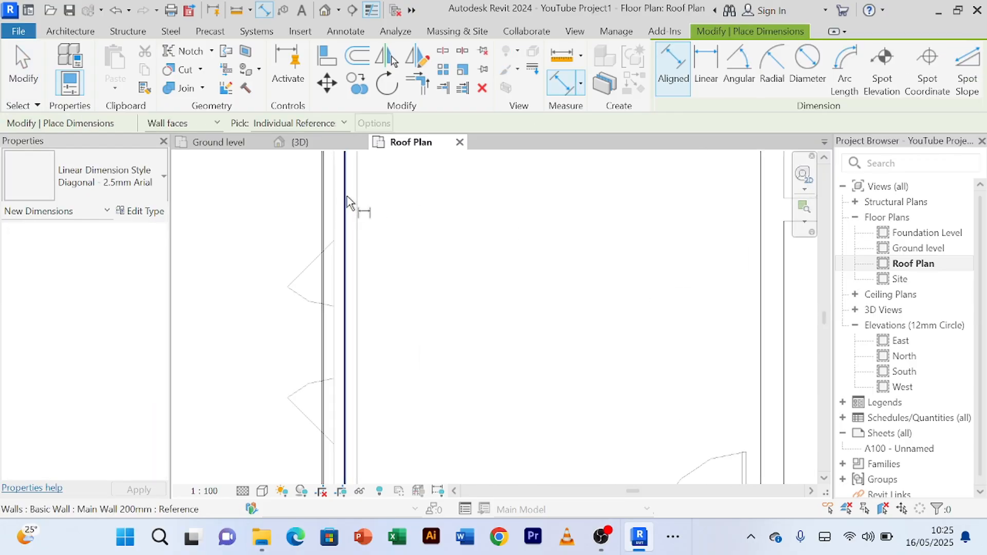
left_click(346, 201)
scroll(746, 211, "down", 2)
middle_click_drag(758, 224, 390, 287)
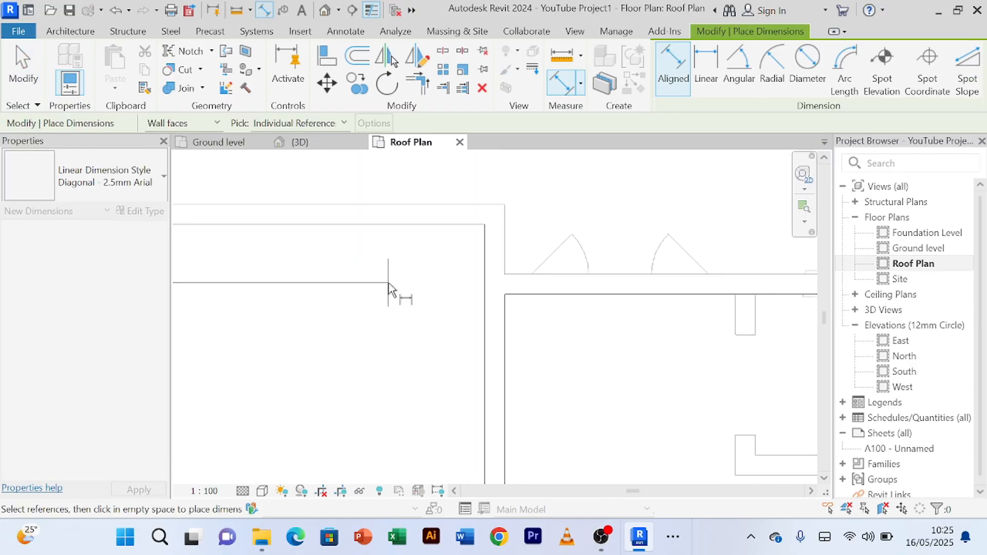
scroll(411, 287, "down", 2)
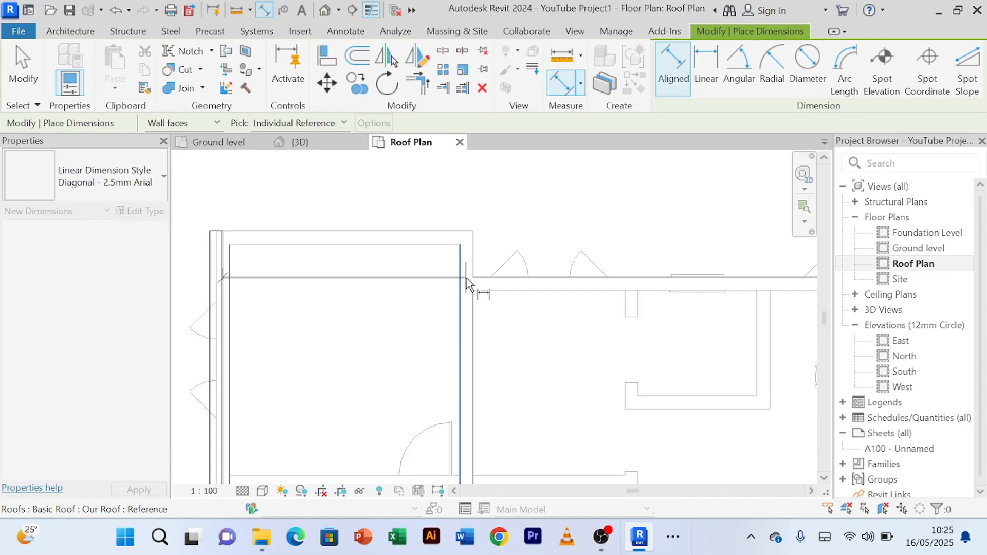
scroll(467, 282, "down", 1)
middle_click_drag(470, 282, 488, 246)
scroll(489, 250, "down", 1)
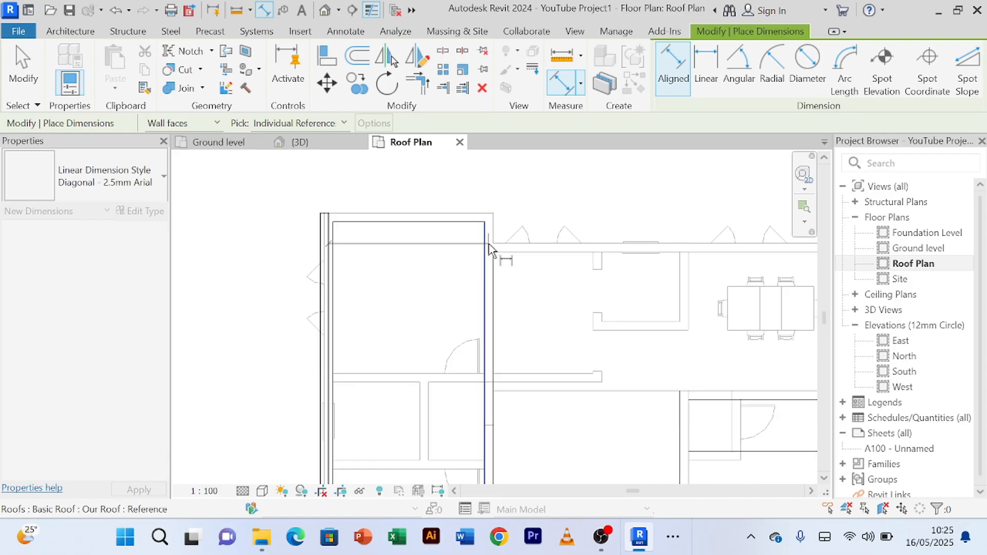
left_click(487, 245)
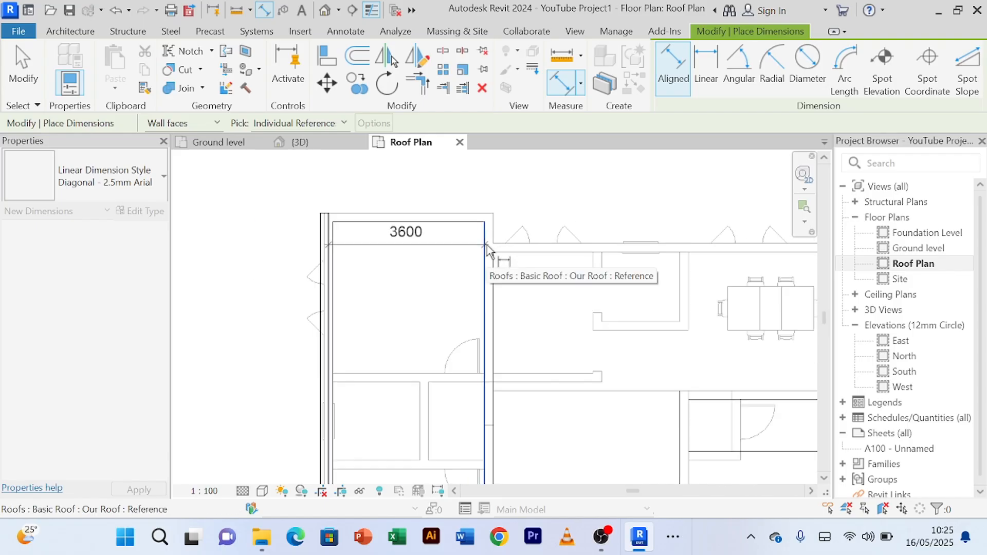
right_click(499, 193)
left_click(516, 195)
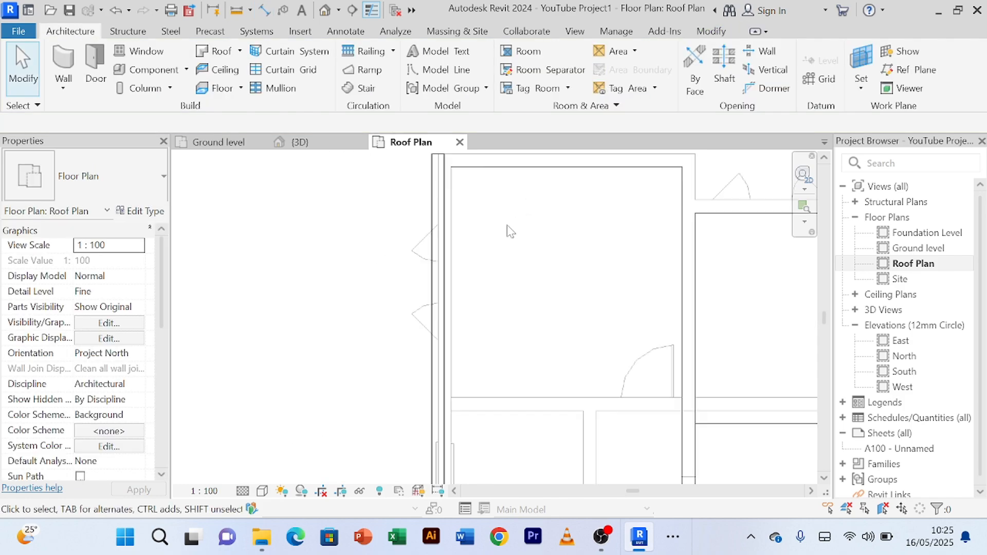
Step: Offset a copy of the new wall by 3600 mm across to the opposite side of the bedroom wing
scroll(507, 225, "down", 2)
middle_click_drag(484, 242, 425, 237)
left_click(407, 202)
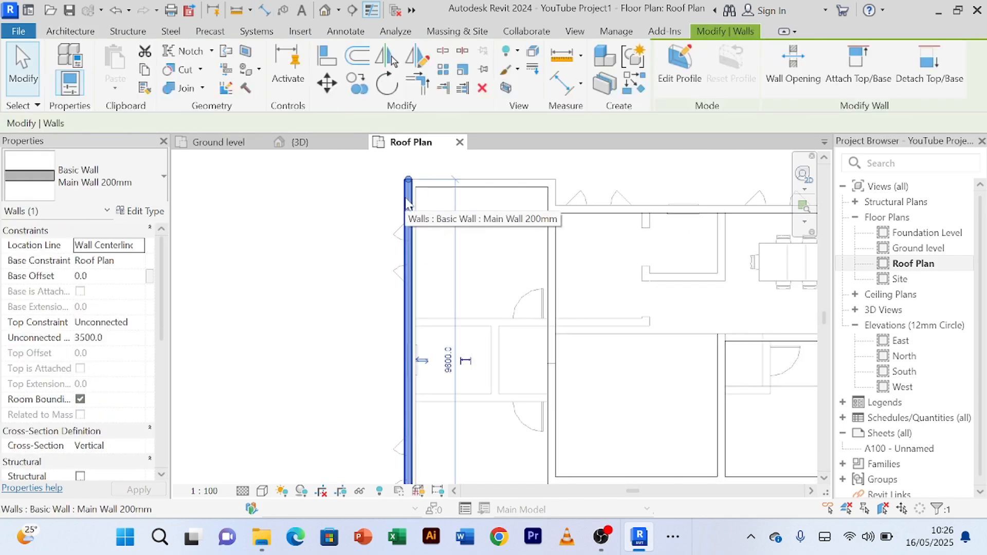
left_click(359, 60)
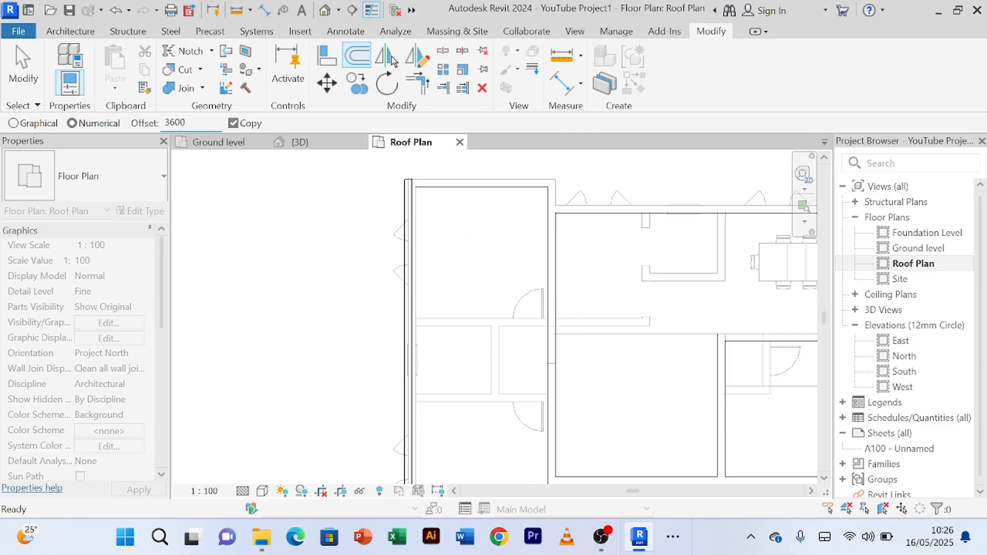
left_click(405, 327)
scroll(319, 314, "down", 2)
right_click(319, 309)
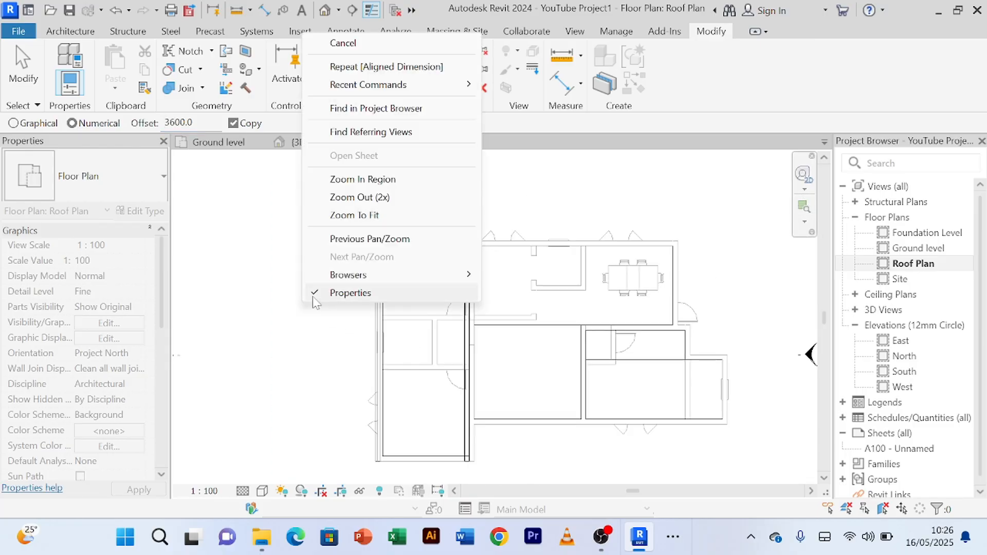
left_click(345, 44)
right_click(277, 240)
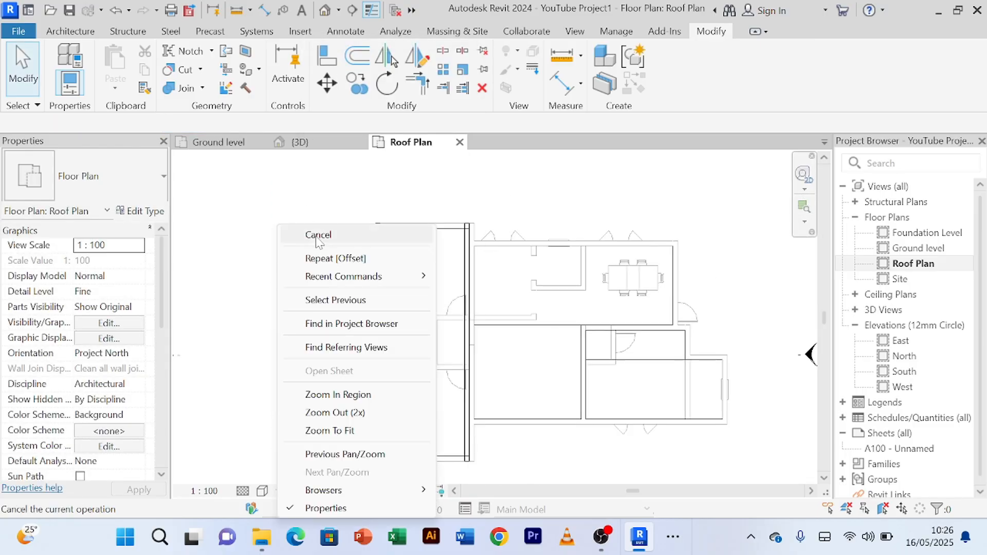
left_click(318, 239)
Step: Nudge the bedroom wing's left wall slightly to the right until its inner face meets the roof edge
scroll(317, 242, "up", 3)
scroll(353, 228, "up", 1)
middle_click_drag(312, 243, 93, 275)
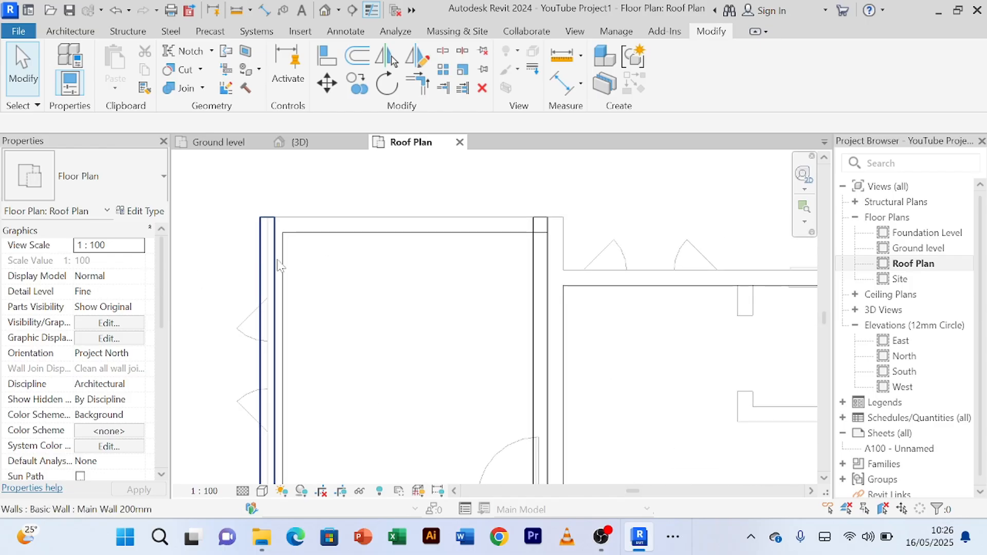
scroll(285, 261, "down", 1)
scroll(316, 282, "down", 1)
middle_click_drag(331, 287, 352, 248)
scroll(341, 236, "up", 1)
left_click(295, 220)
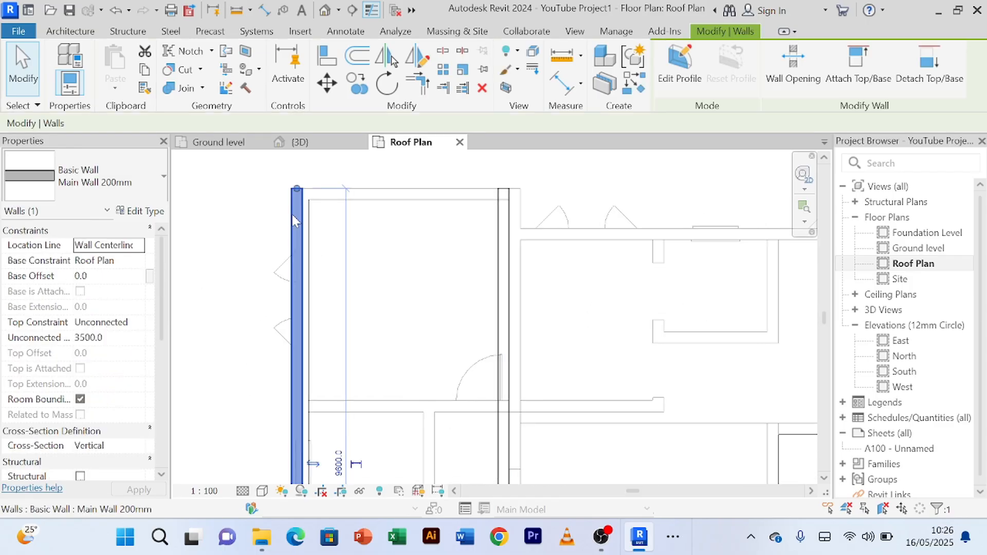
key("Right")
key("Right")
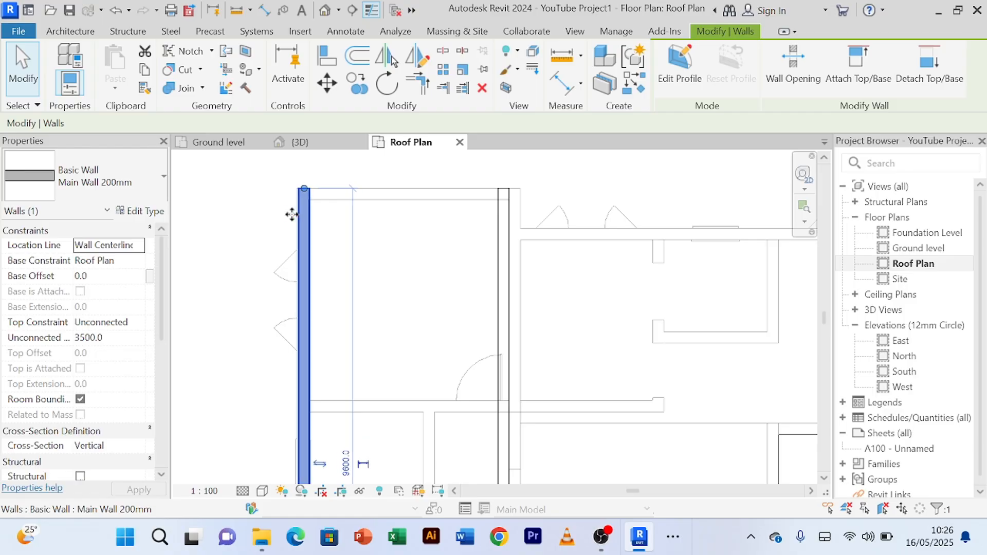
left_click(393, 283)
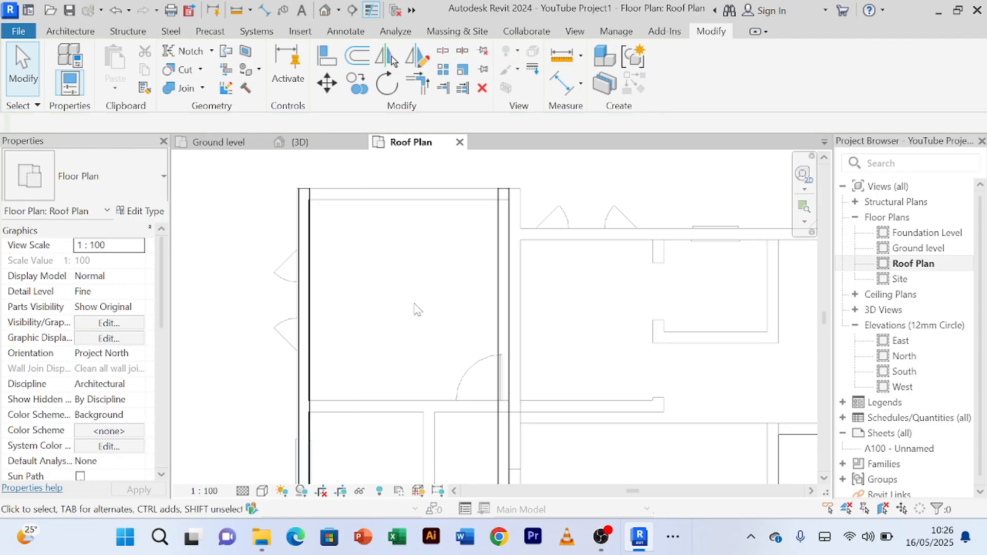
Step: Nudge the copied wall slightly to the right until it sits over the bedroom wing's right wall line
scroll(417, 305, "down", 1)
middle_click_drag(431, 308, 399, 282)
left_click(466, 267)
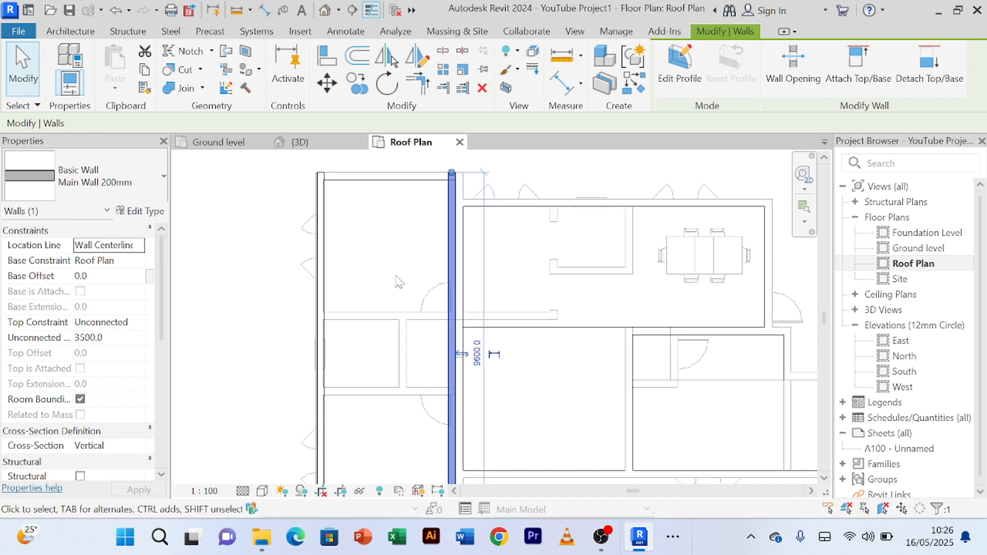
key("Right")
key("Right")
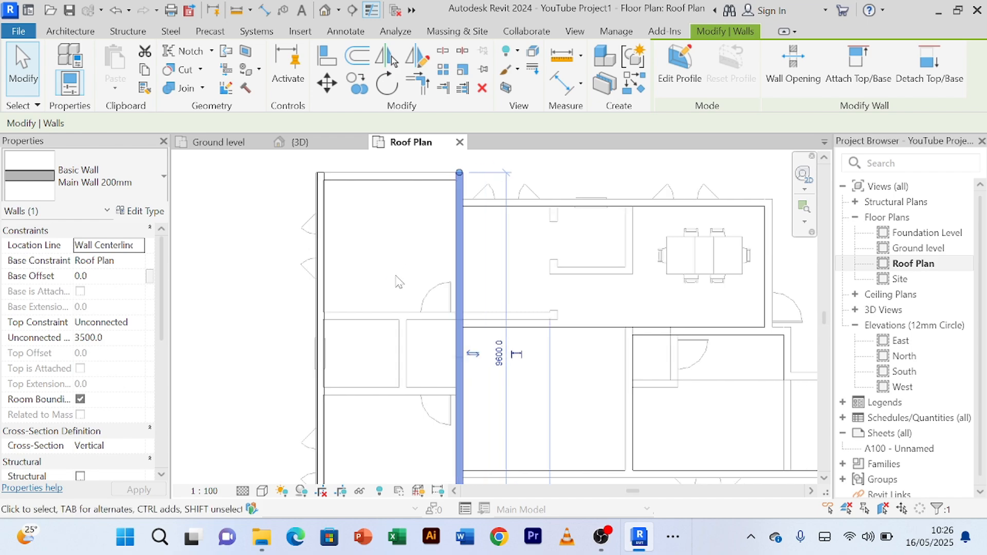
Step: Draw a matching Main Wall 200mm across the bedroom wing's upper end, from the left wall's endpoint to the right wall's endpoint
left_click(393, 275)
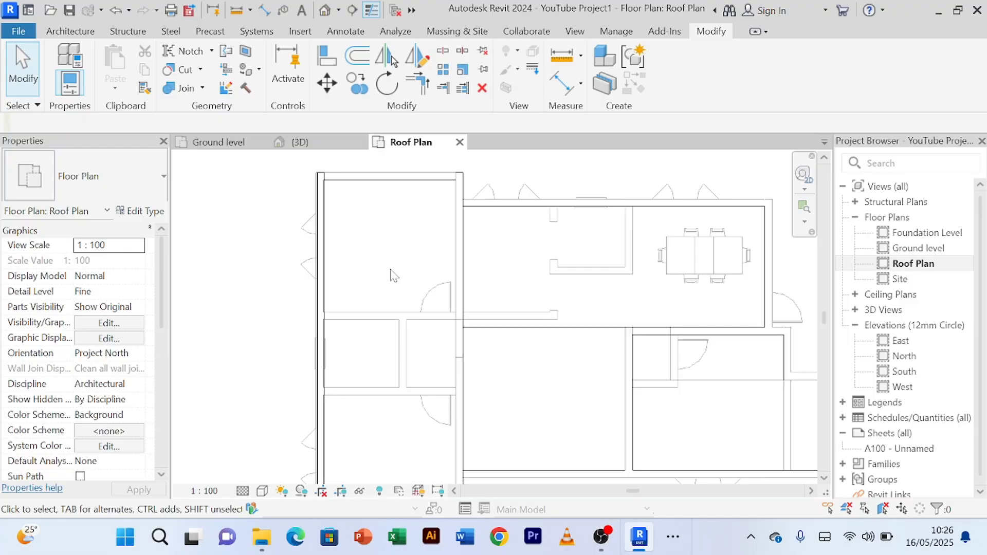
scroll(393, 272, "down", 2)
middle_click_drag(401, 279, 388, 380)
scroll(388, 225, "up", 3)
scroll(408, 205, "up", 1)
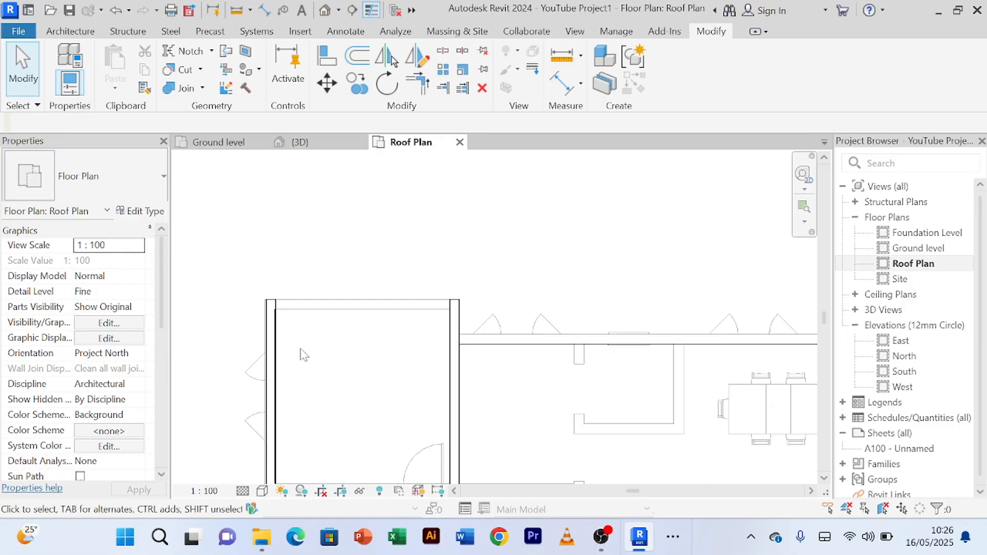
left_click(269, 333)
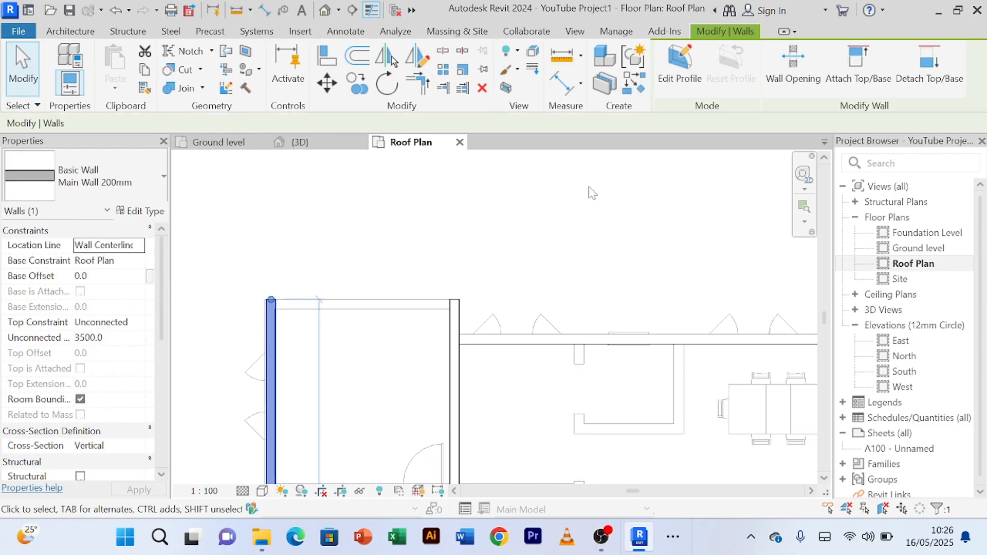
left_click(631, 85)
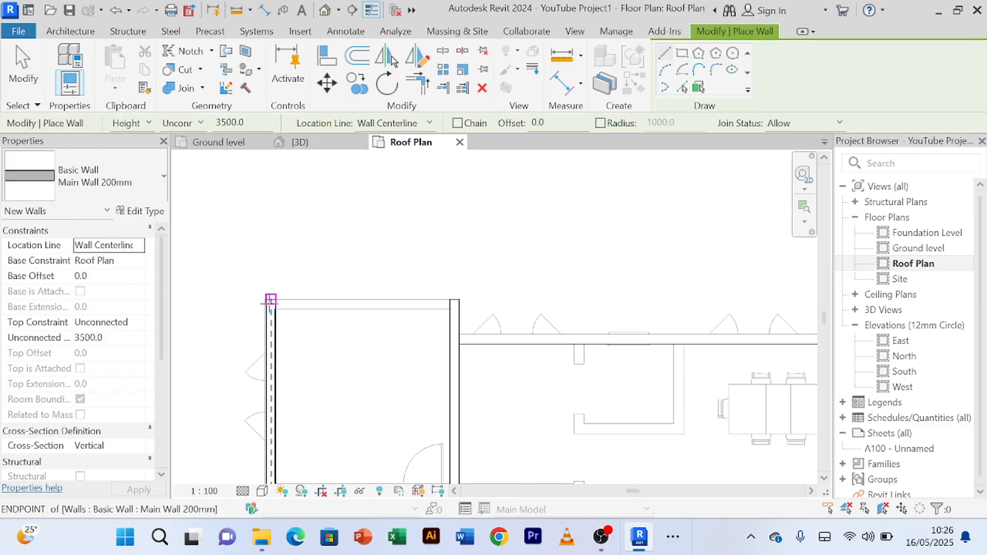
left_click(270, 303)
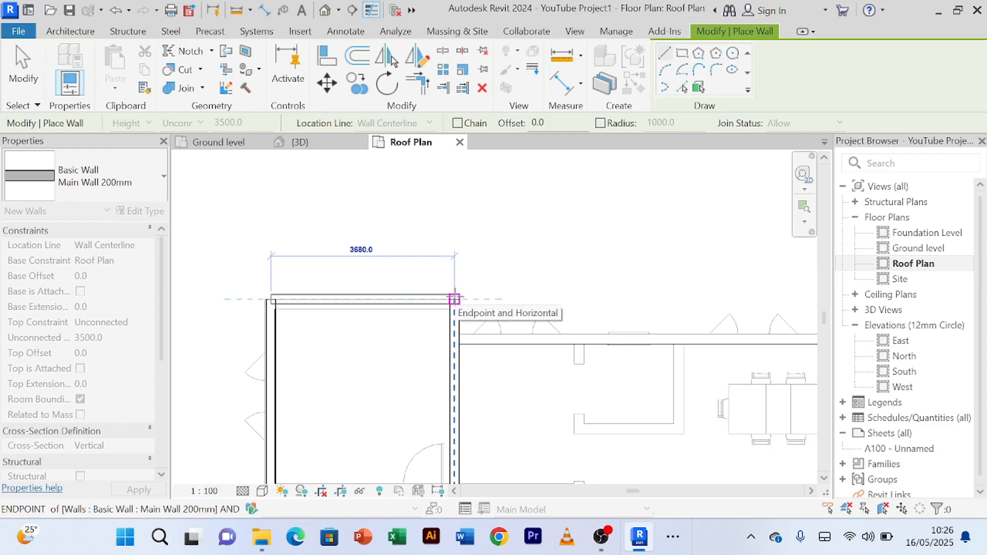
left_click(454, 300)
right_click(453, 224)
left_click(494, 232)
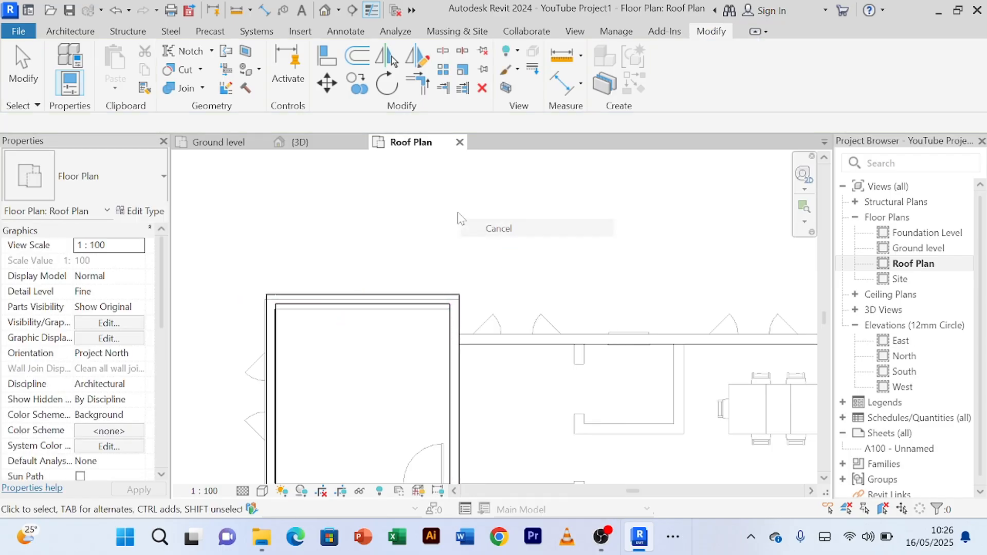
right_click(460, 213)
left_click(478, 226)
Step: Nudge the new end wall slightly down until its inner face meets the bedroom roof's upper edge
left_click(408, 304)
scroll(425, 252, "up", 2)
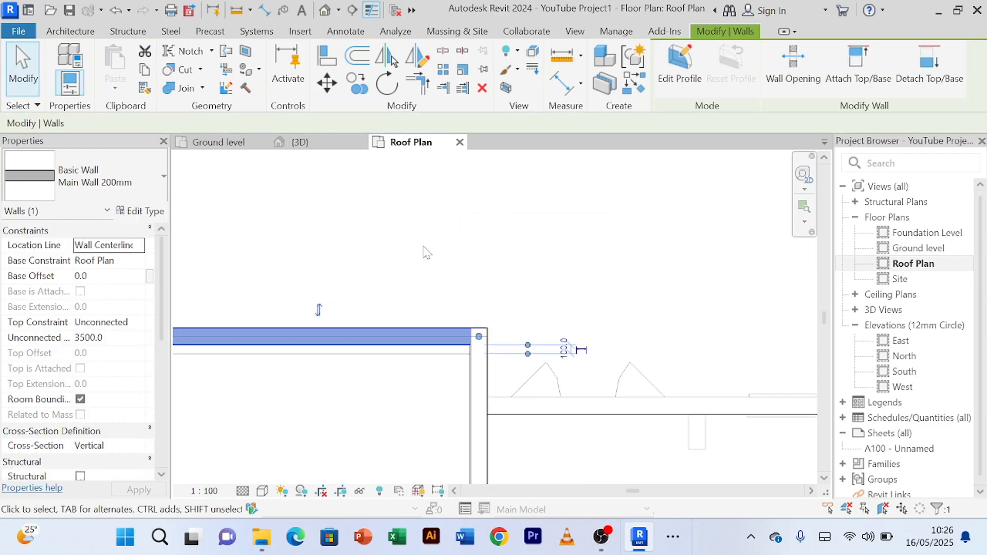
key("Down")
key("Down")
key("Down")
key("Down")
key("Down")
key("Down")
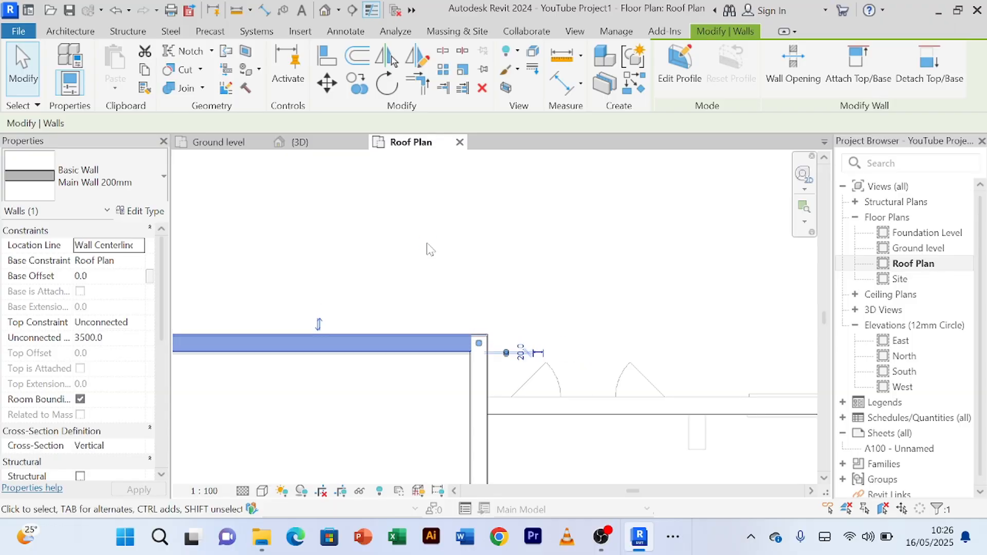
left_click(427, 245)
scroll(429, 243, "down", 2)
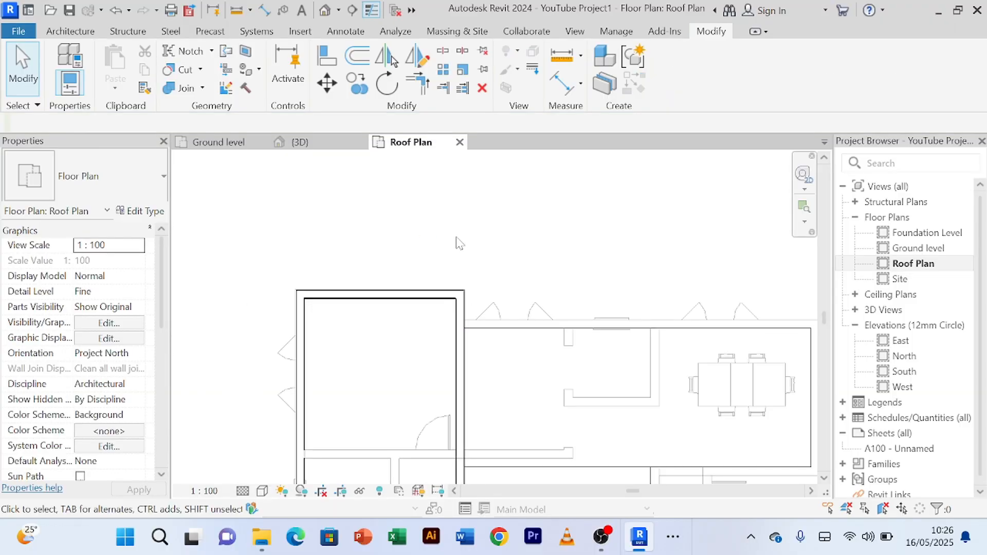
Step: Measure from the upper end wall's inner face to the bedroom roof's lower edge with an aligned dimension, without keeping it
middle_click_drag(535, 273, 525, 202)
scroll(526, 189, "down", 3)
left_click(565, 95)
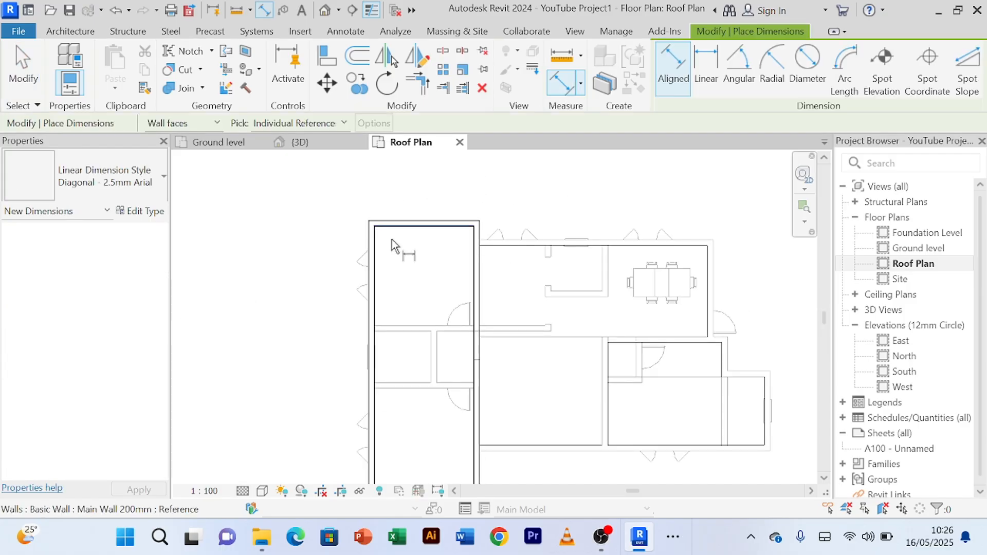
scroll(407, 237, "down", 2)
middle_click_drag(415, 381, 408, 282)
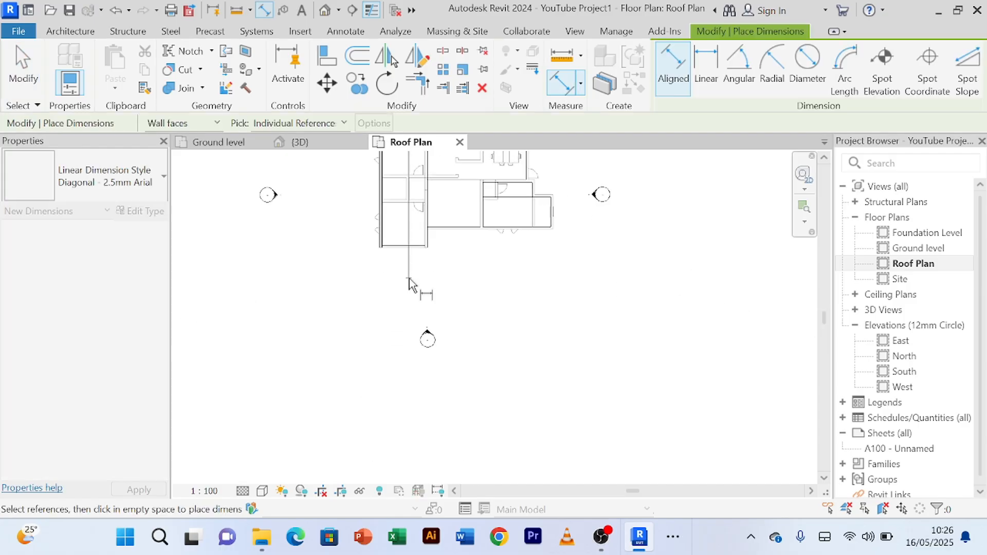
scroll(404, 252, "up", 4)
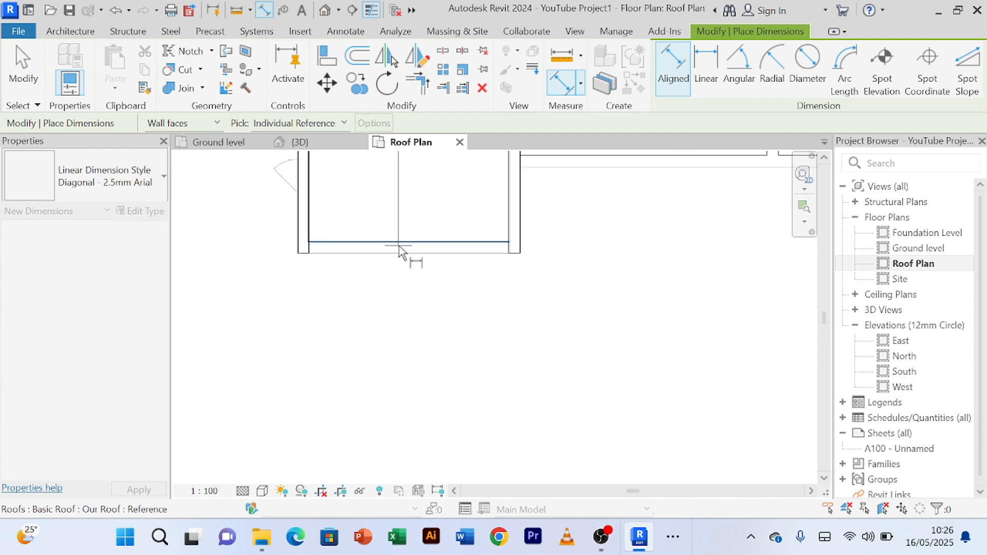
left_click(398, 242)
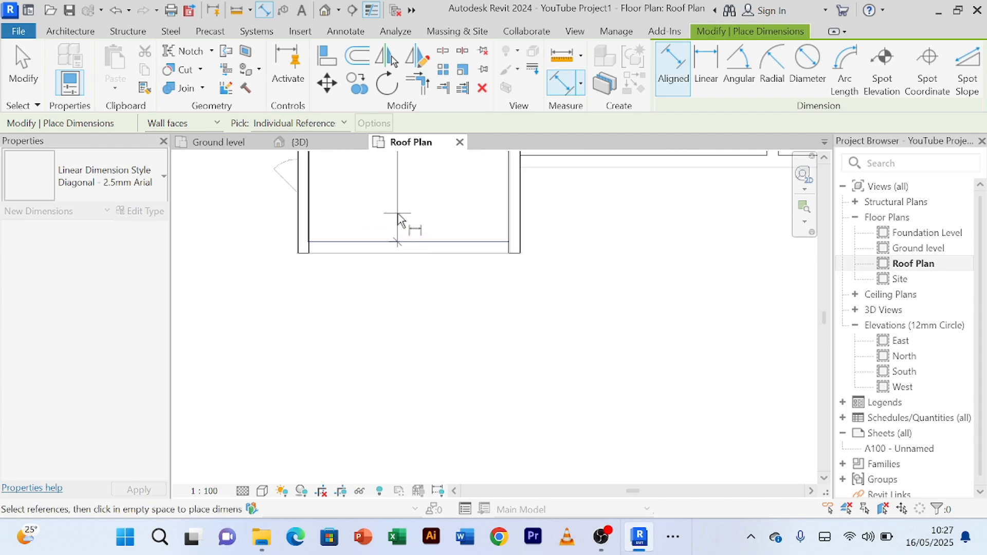
scroll(406, 224, "down", 3)
middle_click_drag(412, 227, 418, 440)
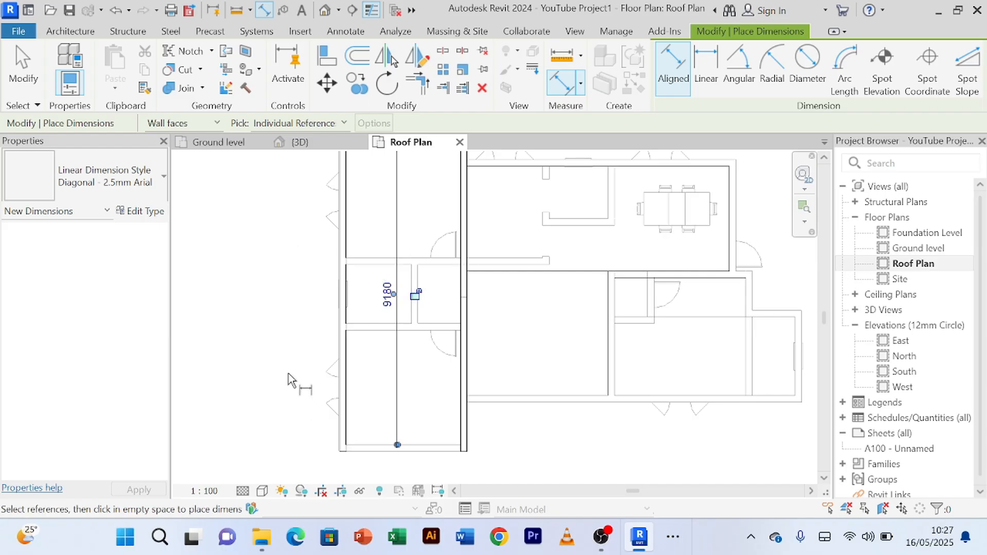
right_click(267, 335)
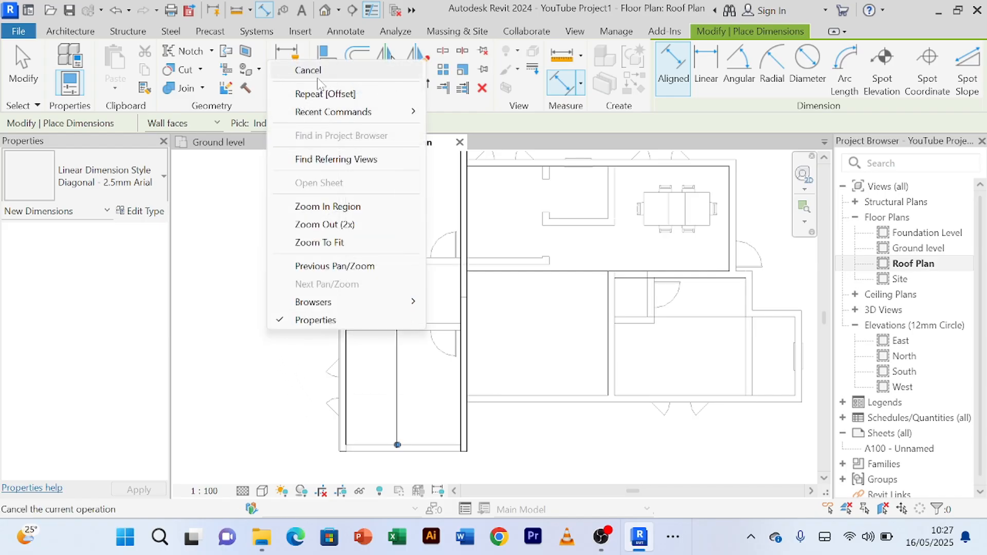
left_click(303, 69)
right_click(266, 339)
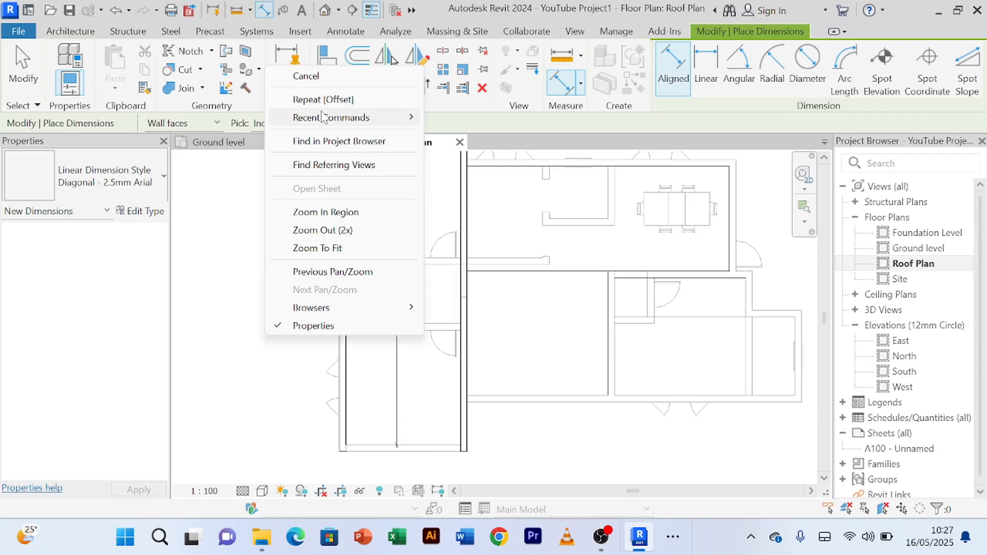
left_click(295, 72)
left_click(394, 424)
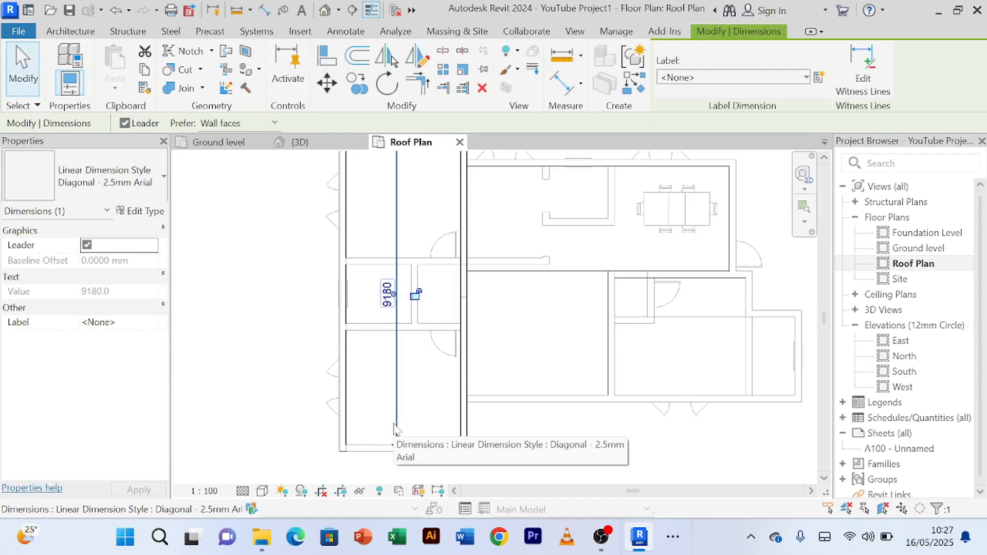
key("Delete")
Step: Offset a copy of the upper end wall by 9180 mm down to the bedroom wing's opposite end
scroll(396, 420, "down", 2)
middle_click_drag(405, 440, 409, 482)
scroll(389, 308, "up", 2)
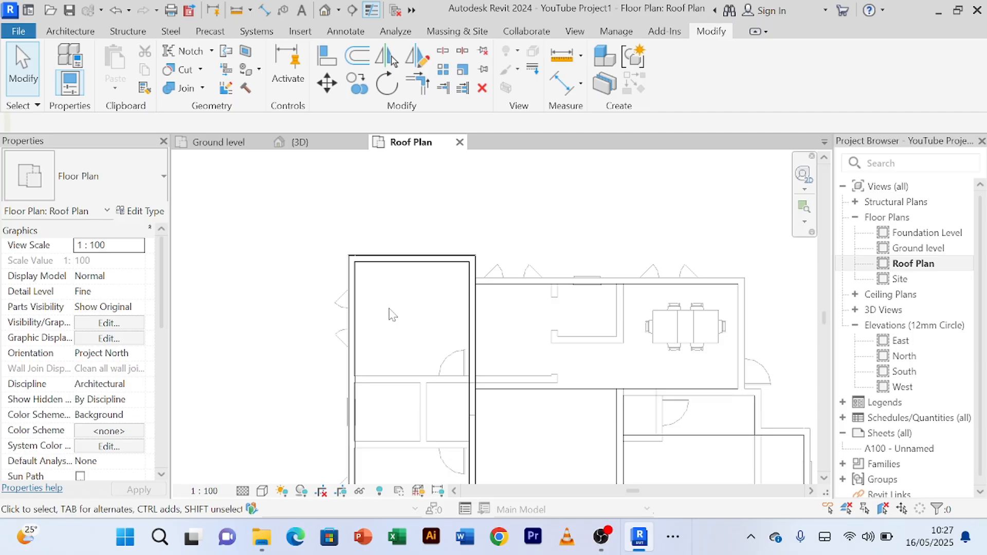
left_click(411, 258)
left_click(361, 63)
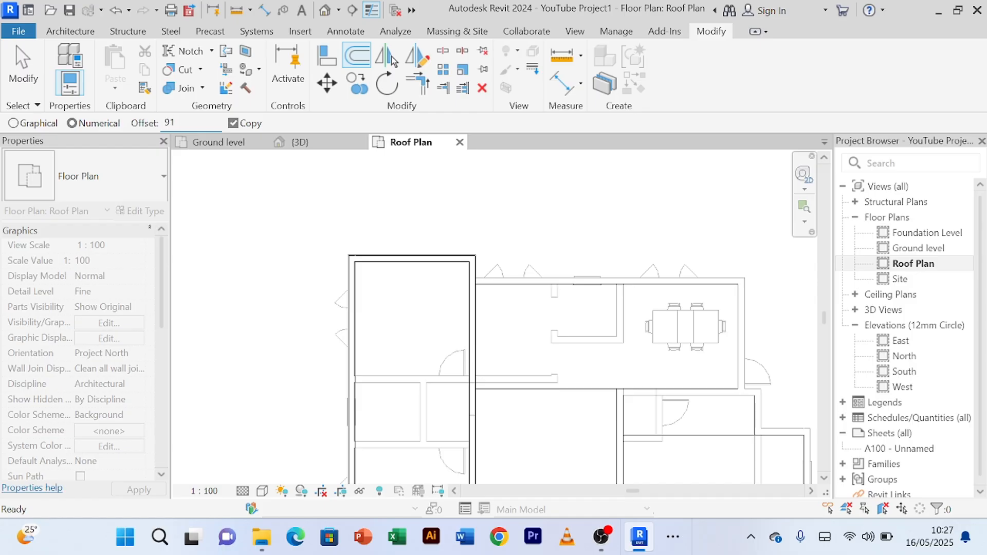
scroll(422, 263, "down", 3)
middle_click_drag(420, 261, 392, 182)
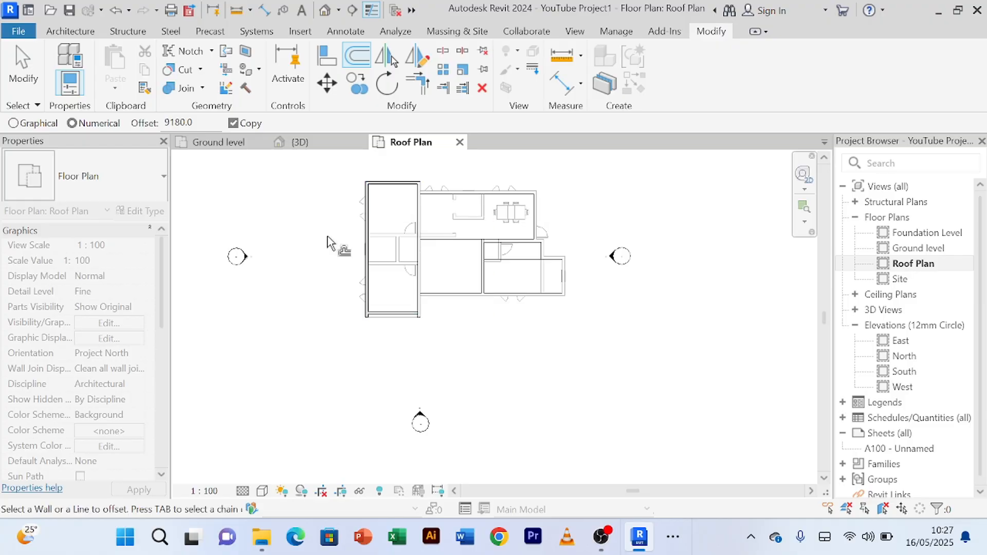
right_click(295, 270)
left_click(318, 258)
right_click(302, 223)
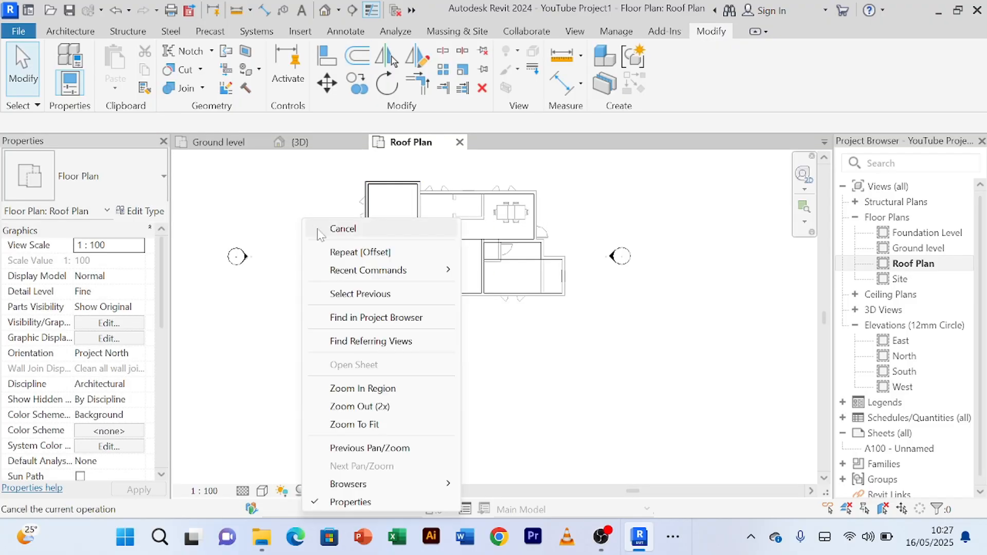
left_click(343, 230)
Step: Nudge the copied end wall slightly down until it sits over the bedroom wing's lower end wall line
scroll(393, 334, "up", 5)
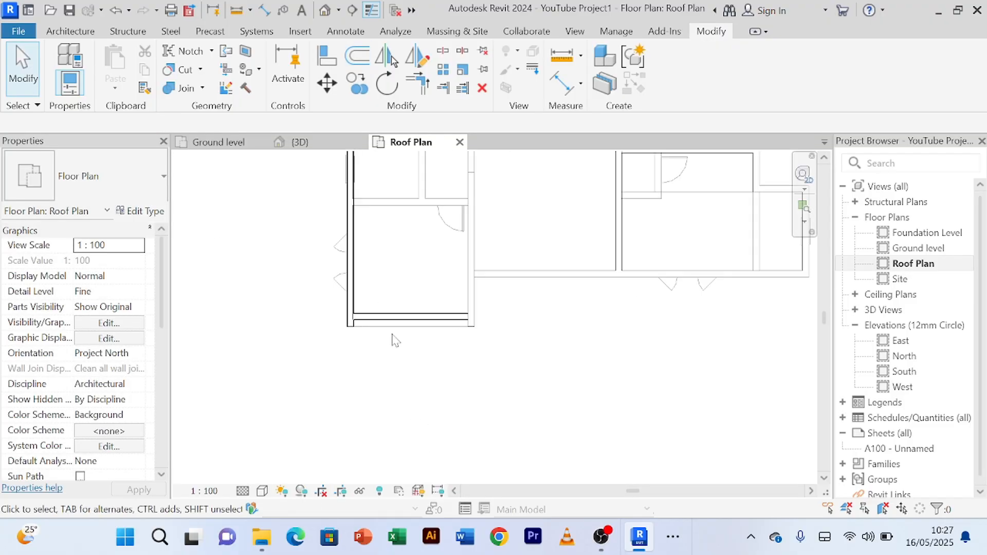
left_click(396, 314)
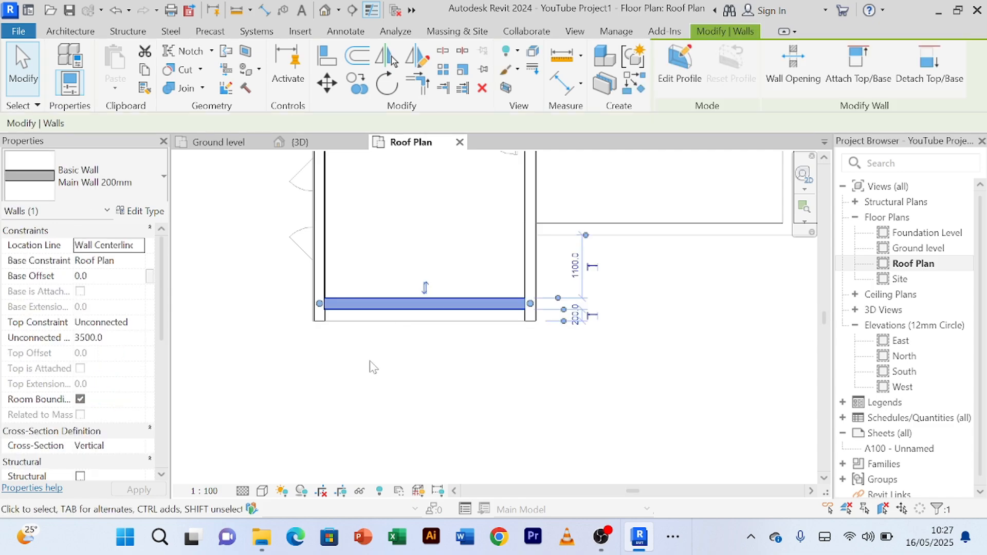
key("Down")
key("Down")
key("Down")
key("Down")
key("Down")
key("Down")
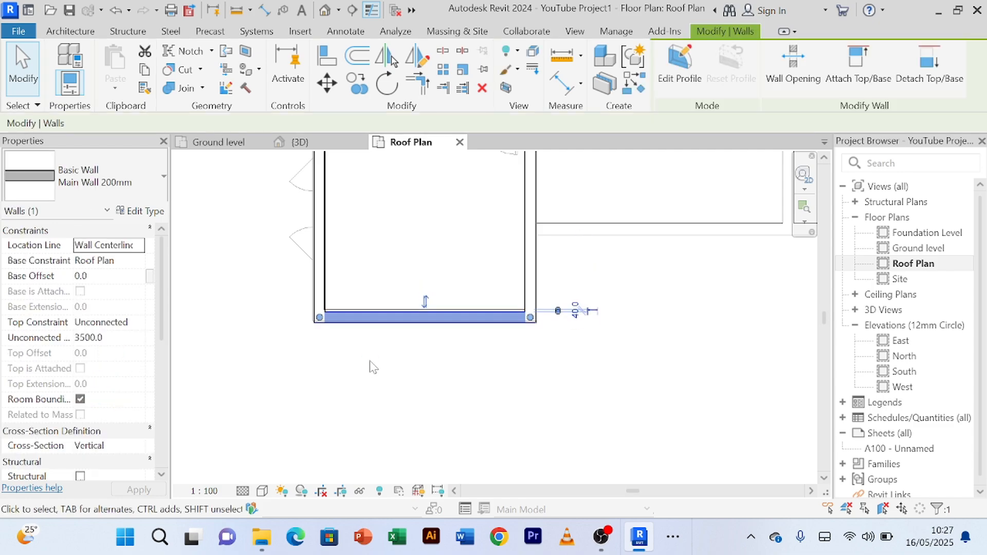
key("Escape")
Step: Open the 3D view and examine the new roof-level walls enclosing the bedroom wing's roof
scroll(394, 390, "down", 3)
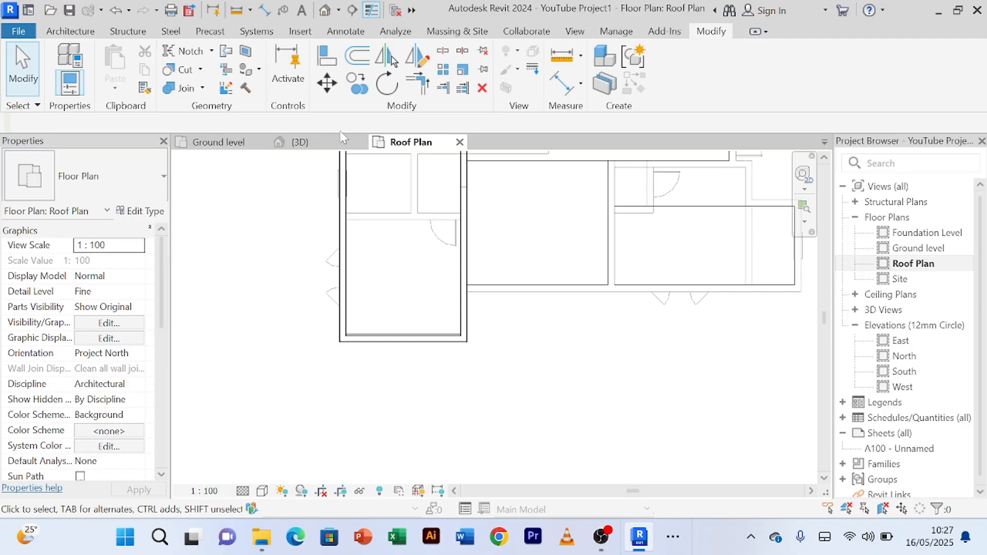
left_click(303, 142)
middle_click_drag(531, 295, 328, 344, "shift")
scroll(364, 299, "up", 4)
scroll(360, 297, "down", 3)
scroll(368, 291, "up", 5)
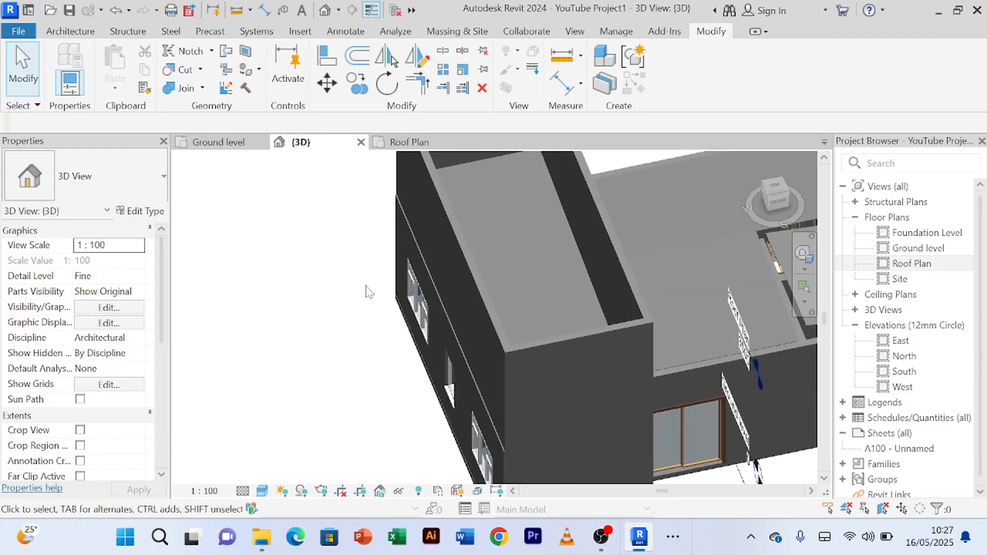
Step: Set the unconnected height of all four roof-level walls around the bedroom wing to 1000 mm
left_click(445, 233)
scroll(328, 256, "down", 3)
middle_click_drag(322, 279, 206, 376)
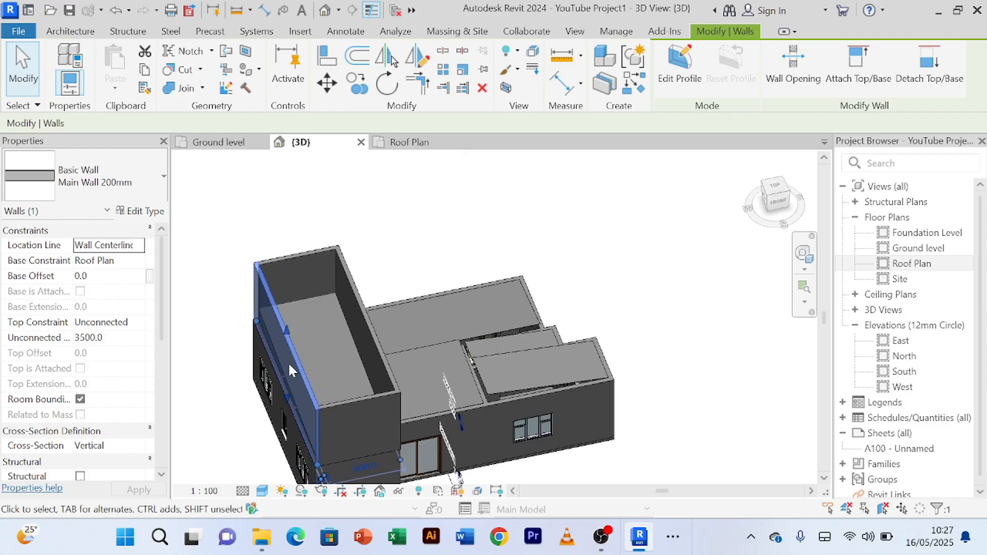
middle_click_drag(458, 281, 532, 246)
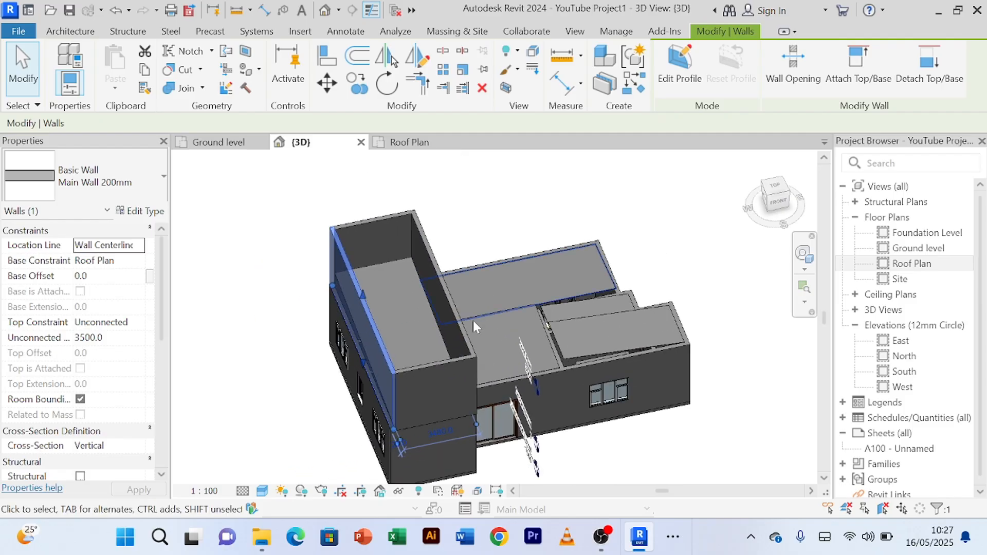
left_click(437, 365, "ctrl")
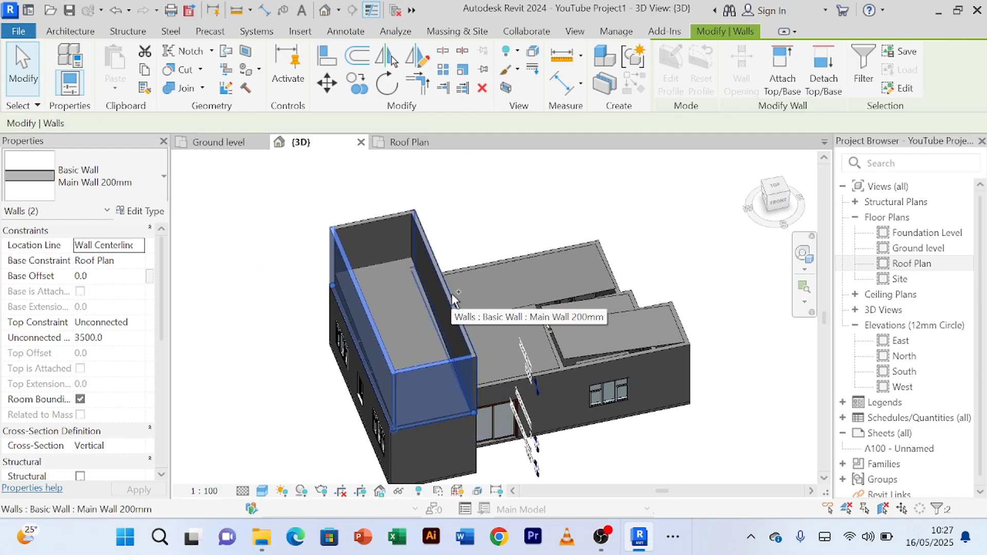
left_click(452, 293, "ctrl")
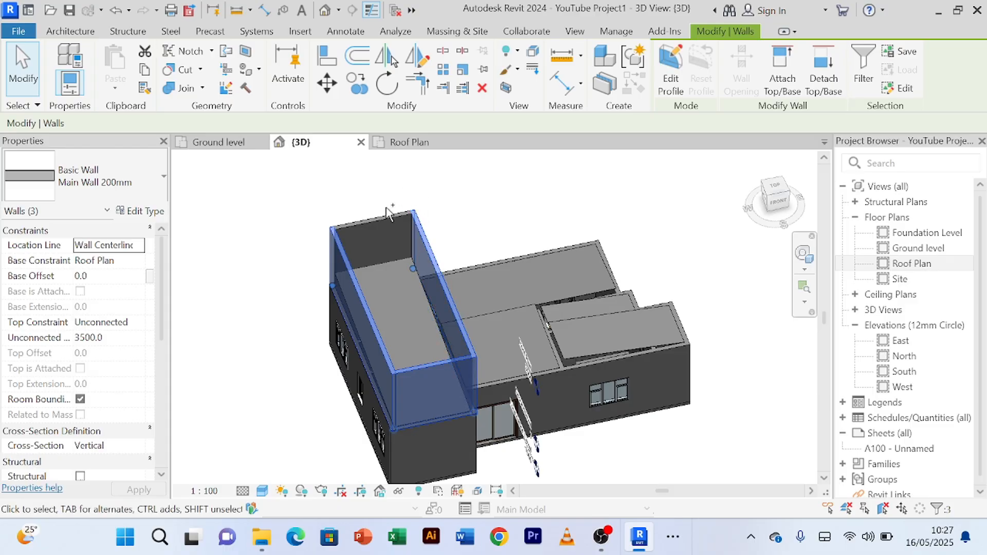
left_click(387, 218, "ctrl")
scroll(343, 202, "up", 3)
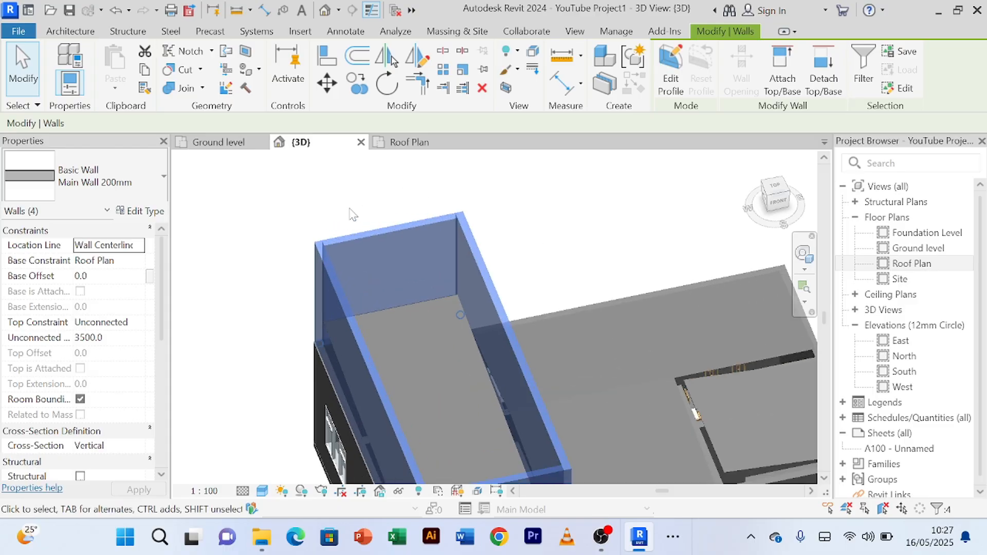
middle_click_drag(339, 201, 356, 186)
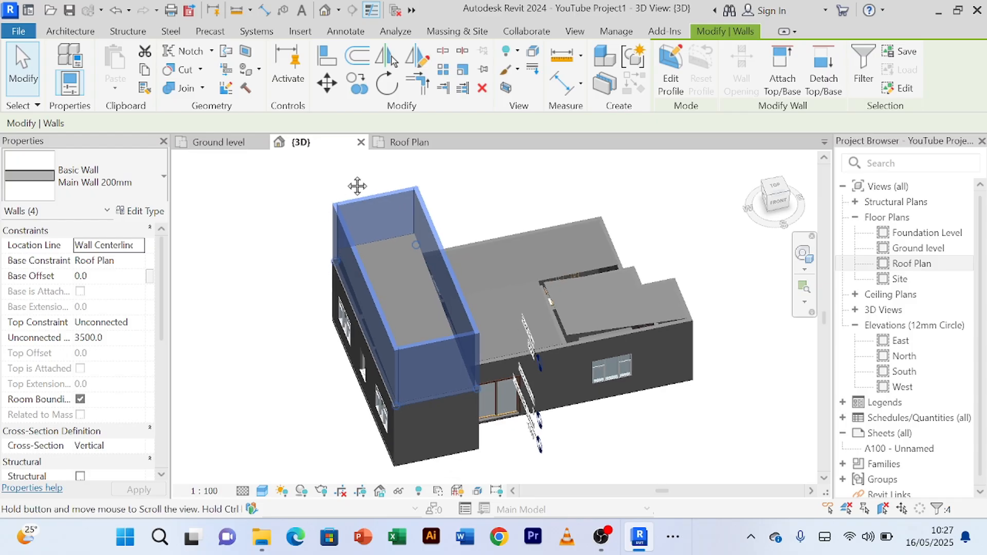
scroll(271, 273, "up", 3)
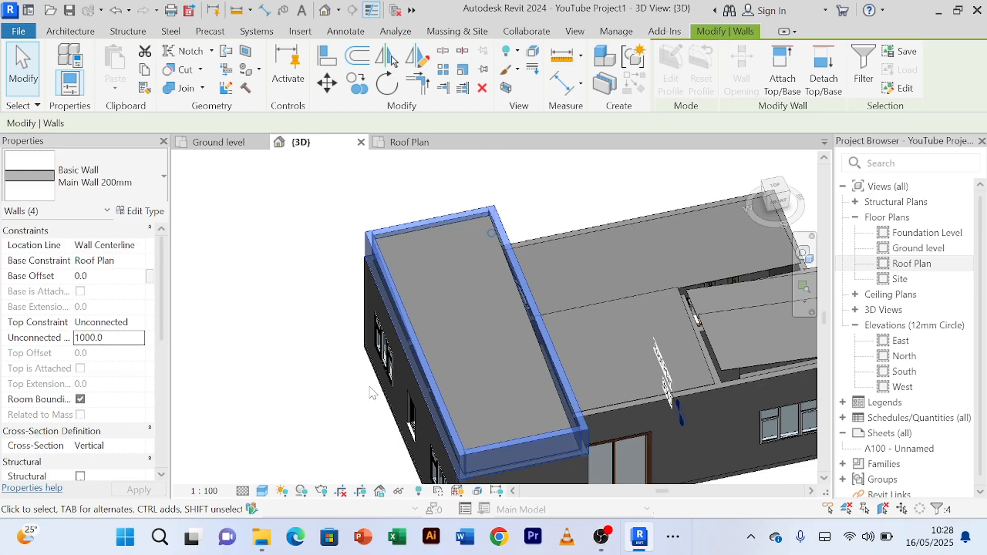
Step: Inspect the lowered walls around the bedroom roof from several angles and clear the wall selection
middle_click_drag(337, 363, 258, 276, "shift")
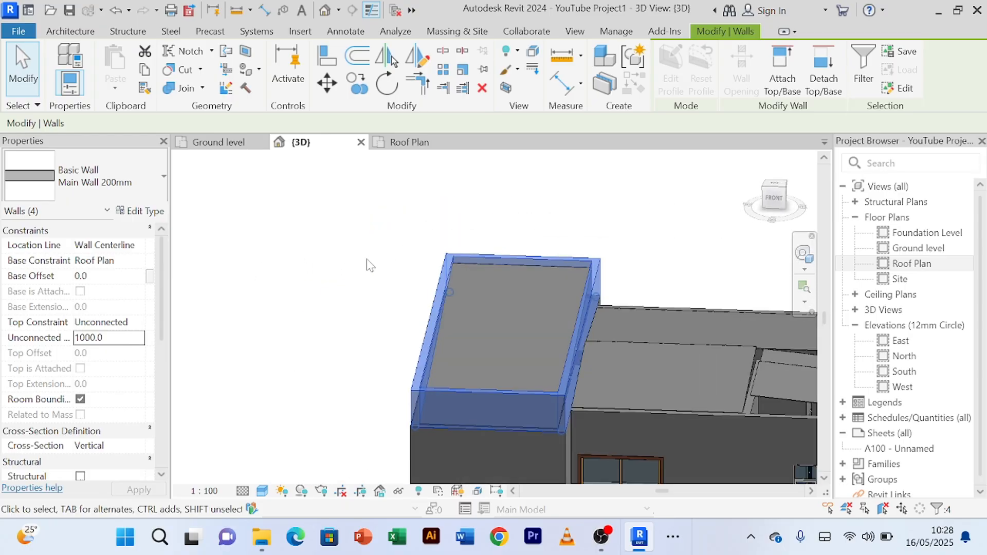
middle_click_drag(367, 260, 326, 256, "shift")
scroll(307, 267, "up", 2)
left_click(314, 280)
scroll(312, 281, "down", 4)
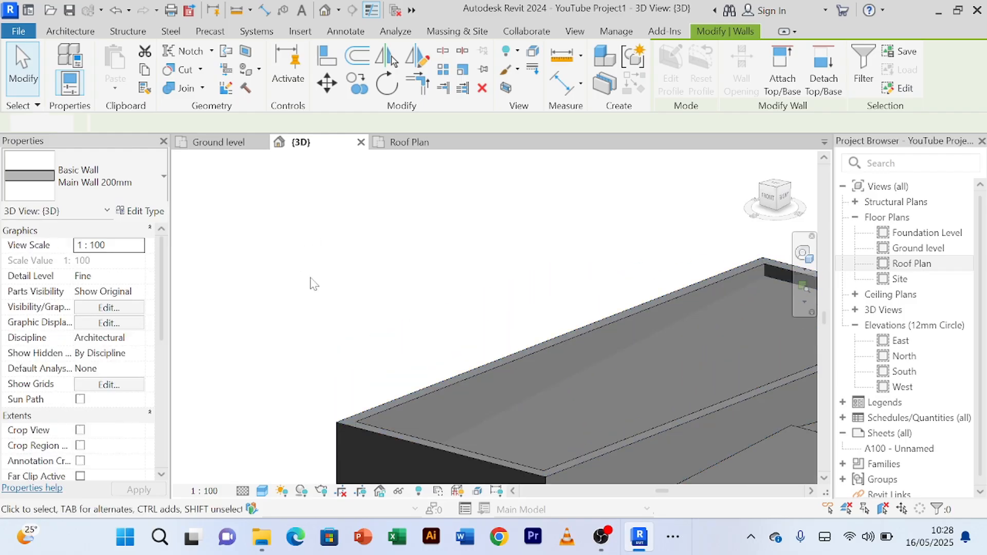
Step: Show the 3D view in the Realistic visual style and inspect the outer faces of the bedroom wing's parapet walls
middle_click_drag(310, 281, 368, 284, "shift")
left_click(262, 490)
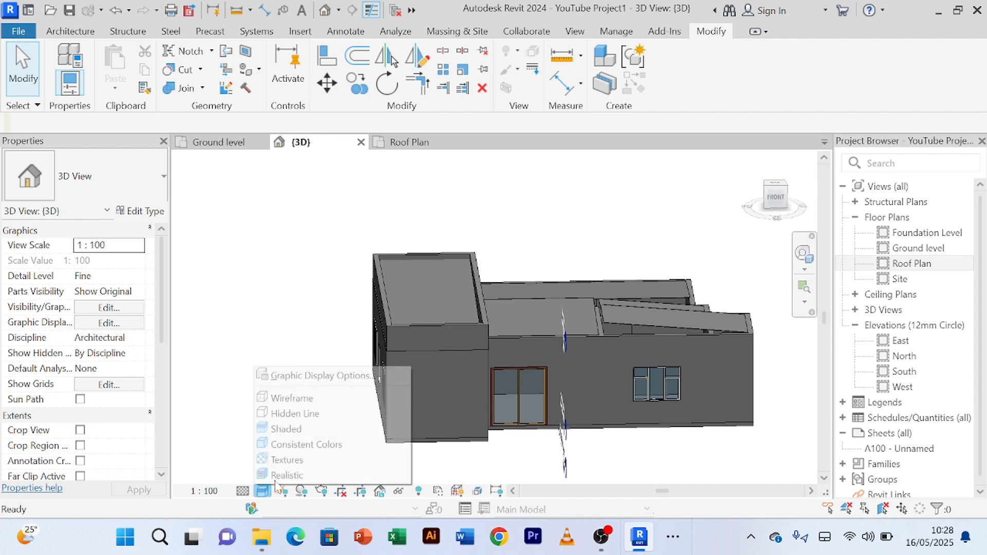
left_click(288, 473)
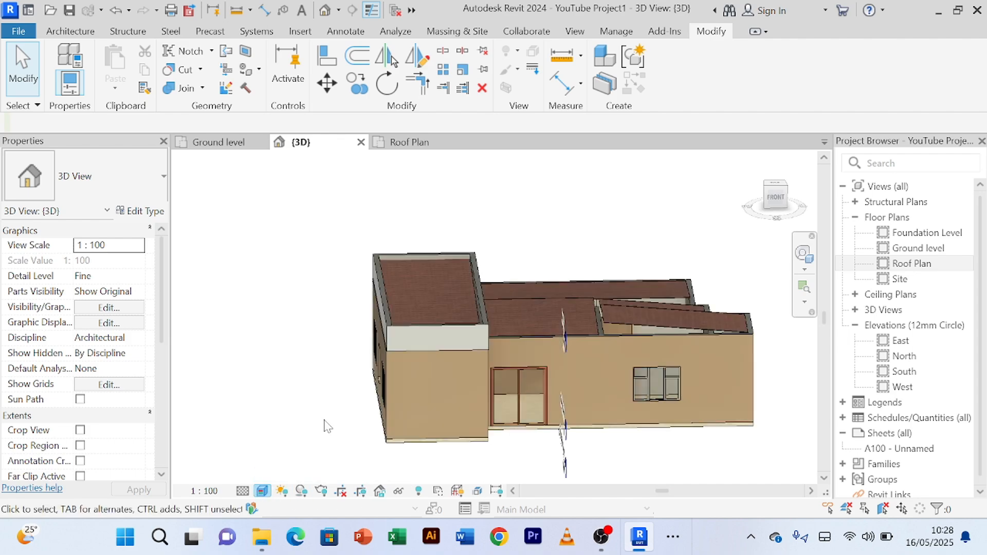
middle_click_drag(326, 416, 270, 417, "shift")
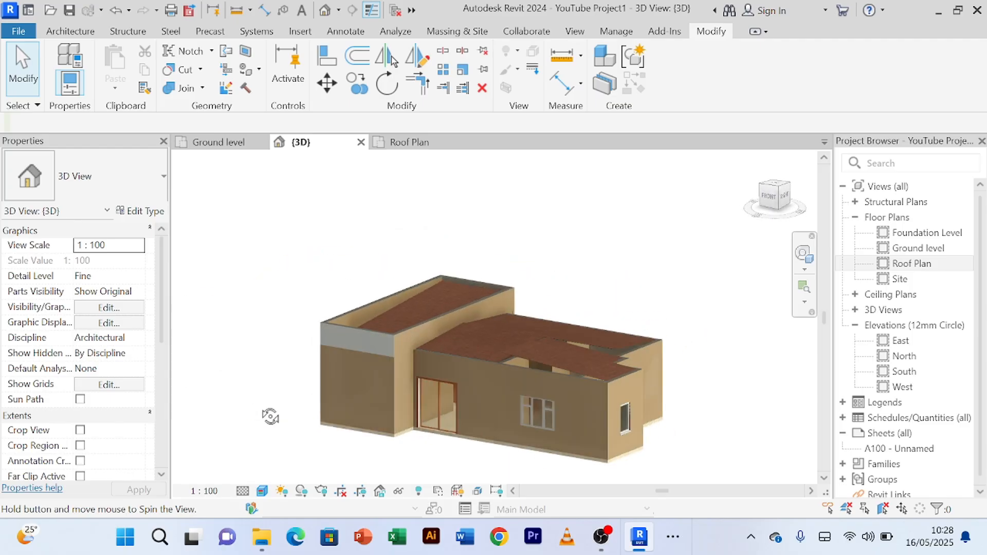
scroll(394, 295, "up", 7)
scroll(441, 280, "down", 6)
scroll(387, 278, "down", 4)
mouse_move(345, 309)
middle_mouse_down("shift")
mouse_move(502, 407)
mouse_move(413, 283)
mouse_move(387, 266)
mouse_move(465, 342)
mouse_move(368, 278)
mouse_move(432, 366)
mouse_move(331, 316)
middle_mouse_up("shift")
scroll(388, 262, "up", 5)
scroll(386, 263, "down", 3)
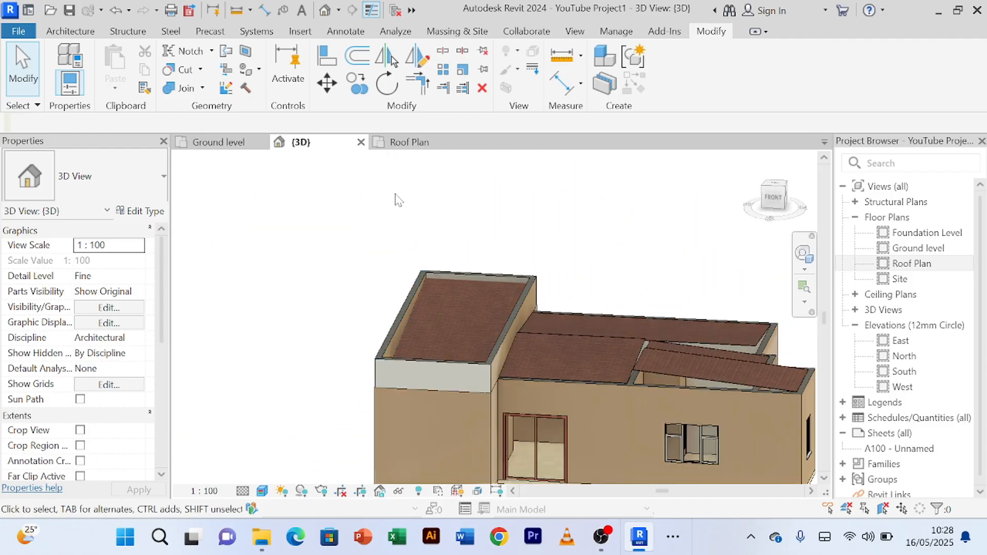
Step: In the Roof Plan, flip the orientation of the parapet wall at the bedroom wing's lower end
left_click(411, 147)
middle_click_drag(488, 330, 488, 416)
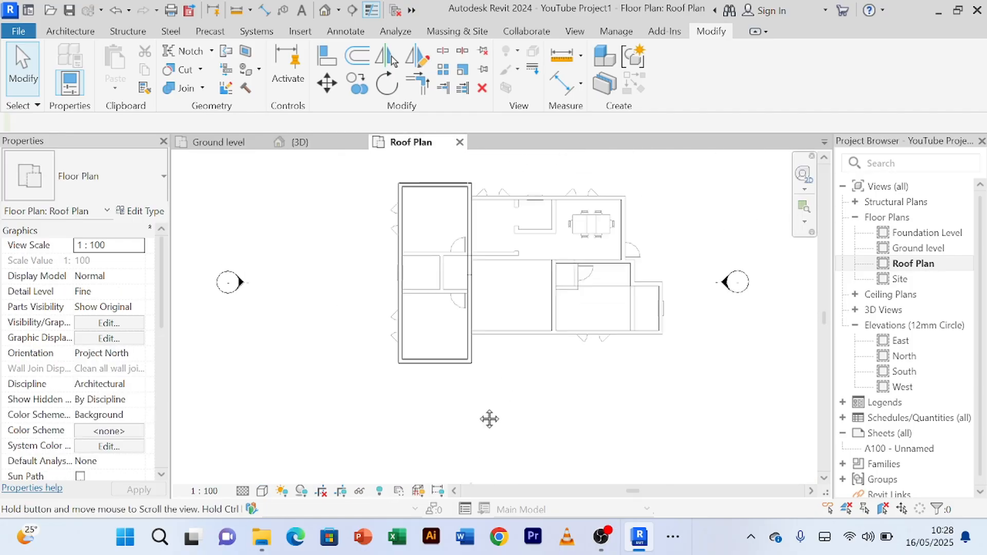
scroll(407, 396, "up", 4)
left_click(400, 399)
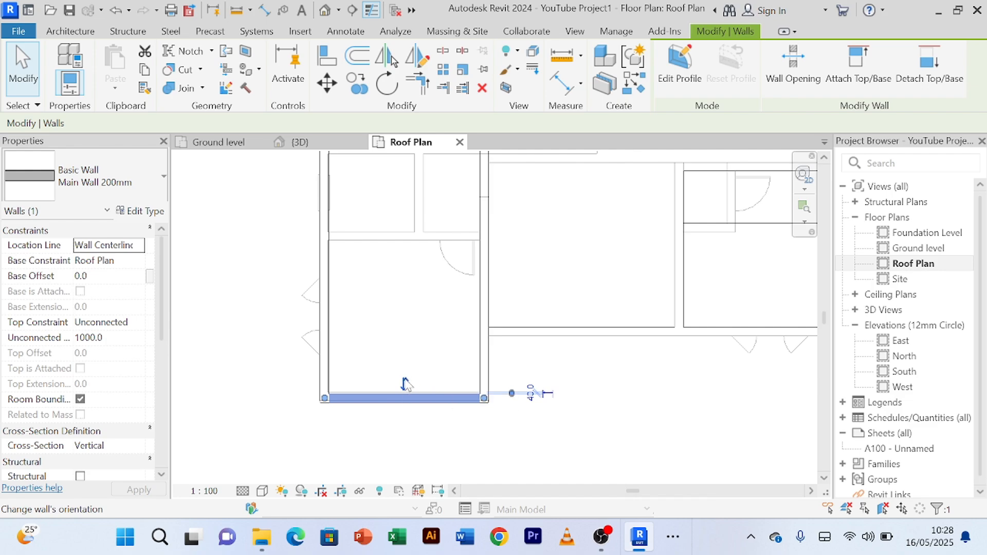
left_click(404, 385)
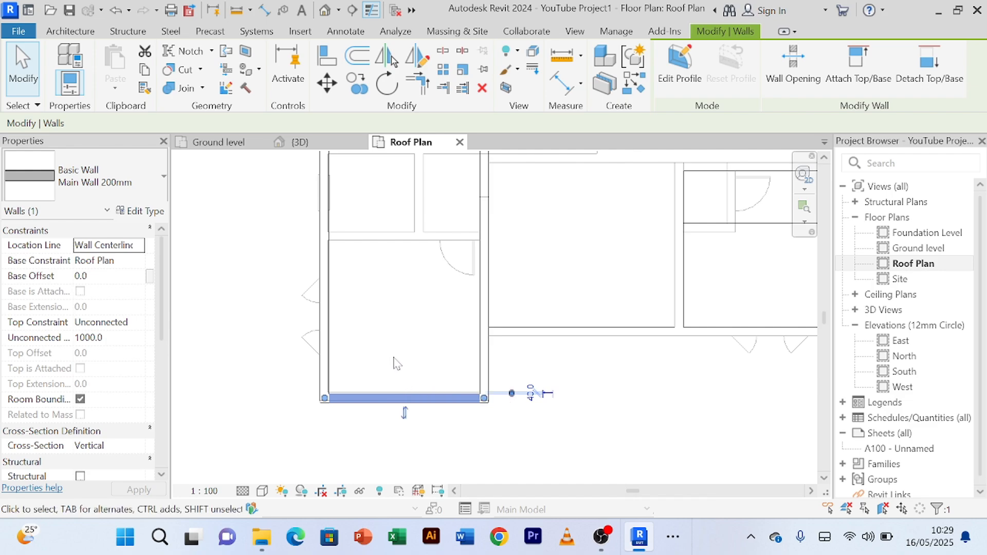
Step: Check which way the left and upper parapet walls of the bedroom wing face in the Roof Plan
scroll(387, 340, "down", 1)
middle_click_drag(387, 340, 406, 422)
left_click(350, 311)
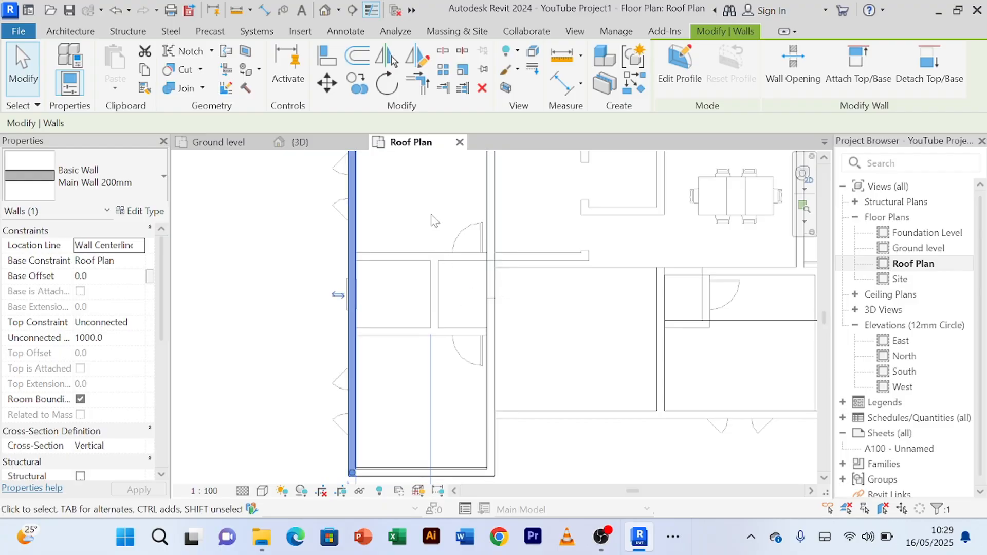
middle_click_drag(432, 220, 447, 370)
left_click(441, 271)
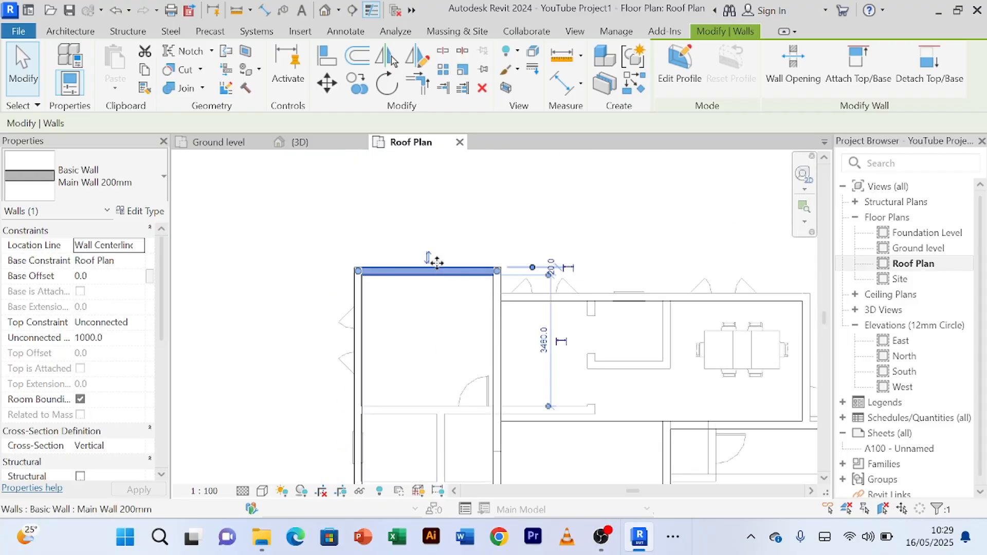
left_click(455, 241)
scroll(454, 240, "down", 2)
Step: Return to the 3D view and examine the parapet finishes and the adjoining lower roofs from several angles
left_click(322, 143)
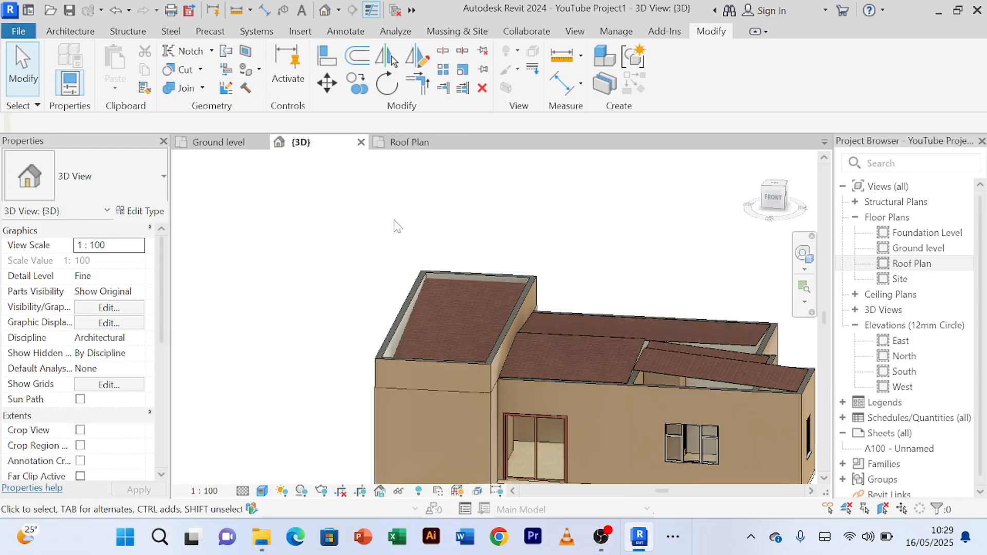
scroll(343, 255, "down", 2)
middle_click_drag(343, 255, 313, 292, "shift")
scroll(337, 260, "up", 5)
scroll(349, 299, "down", 2)
mouse_move(543, 262)
middle_mouse_down("shift")
mouse_move(498, 225)
mouse_move(593, 226)
mouse_move(555, 273)
middle_mouse_up("shift")
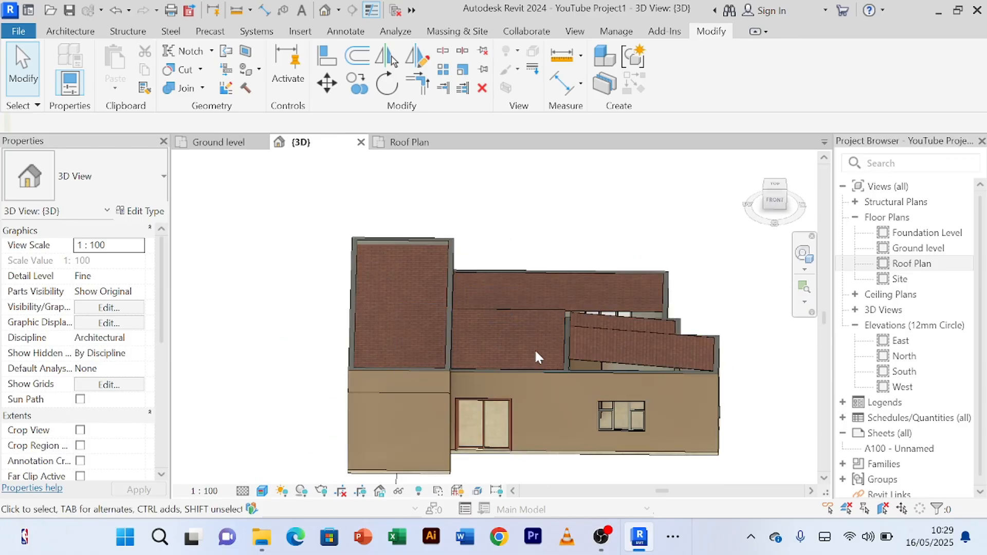
scroll(534, 348, "up", 1)
scroll(601, 432, "down", 3)
middle_click_drag(615, 441, 627, 403, "shift")
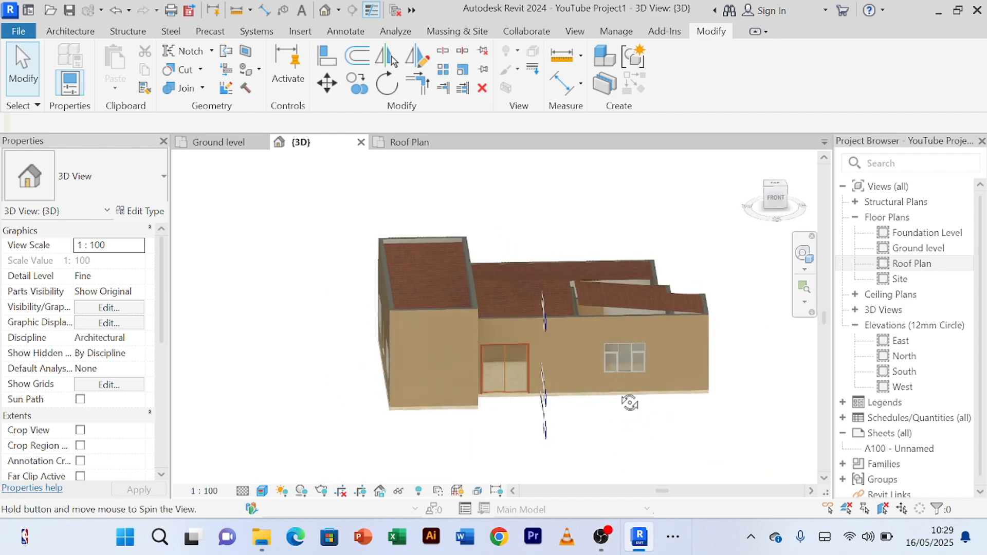
Step: Examine the remaining roof outlines in the Roof Plan against the partition walls between the dining and middle roofs
left_click(409, 142)
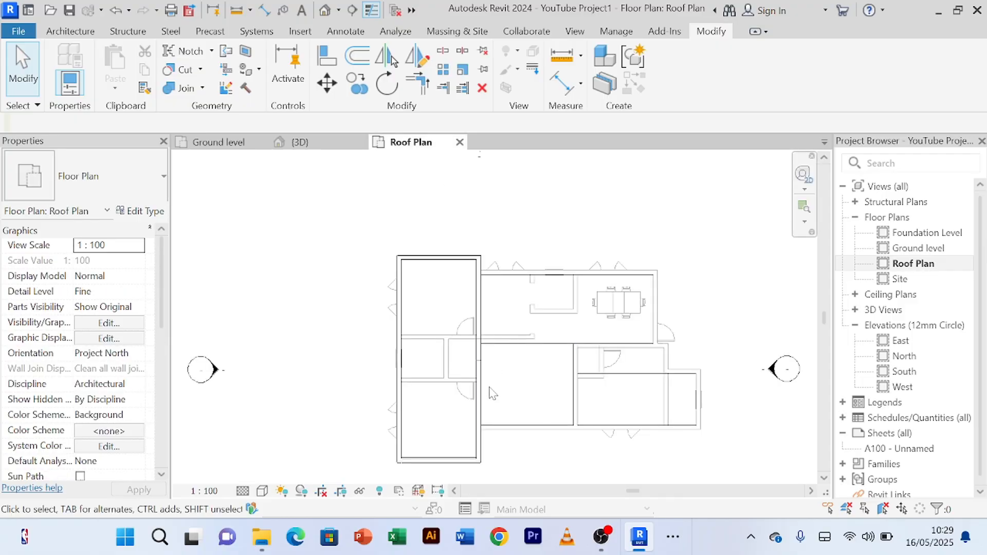
scroll(491, 360, "up", 3)
scroll(490, 314, "down", 1)
middle_click_drag(527, 317, 464, 311)
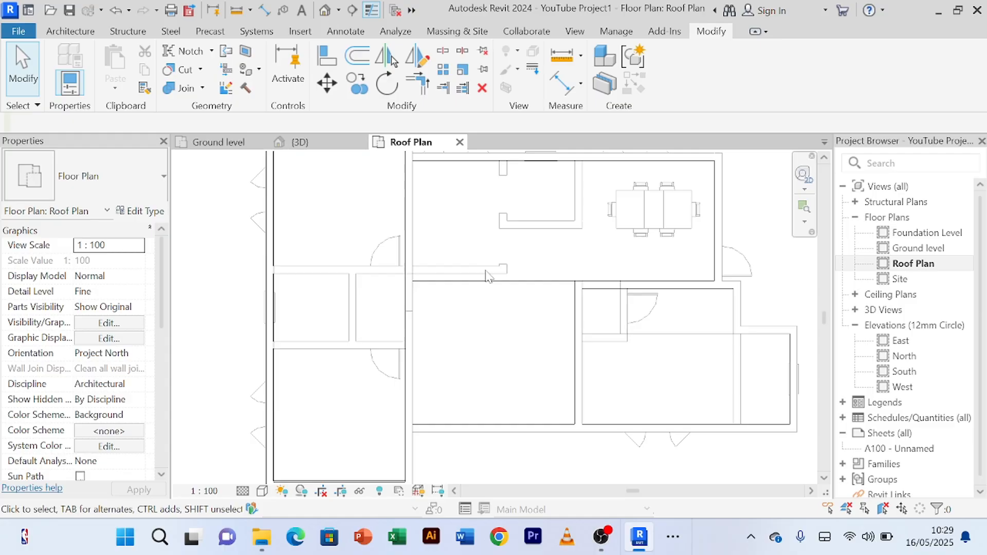
scroll(486, 276, "up", 2)
scroll(488, 273, "down", 2)
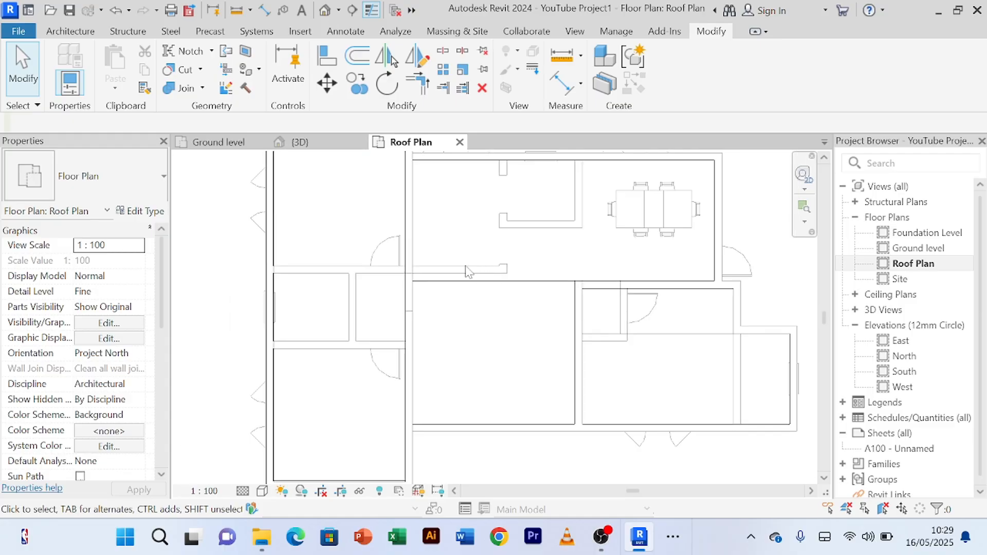
scroll(466, 268, "down", 1)
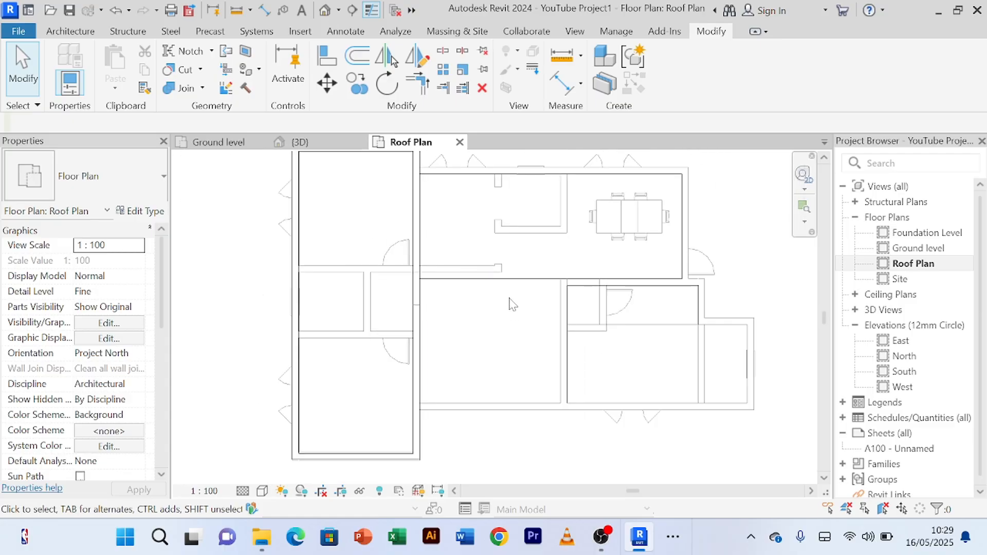
scroll(519, 279, "up", 2)
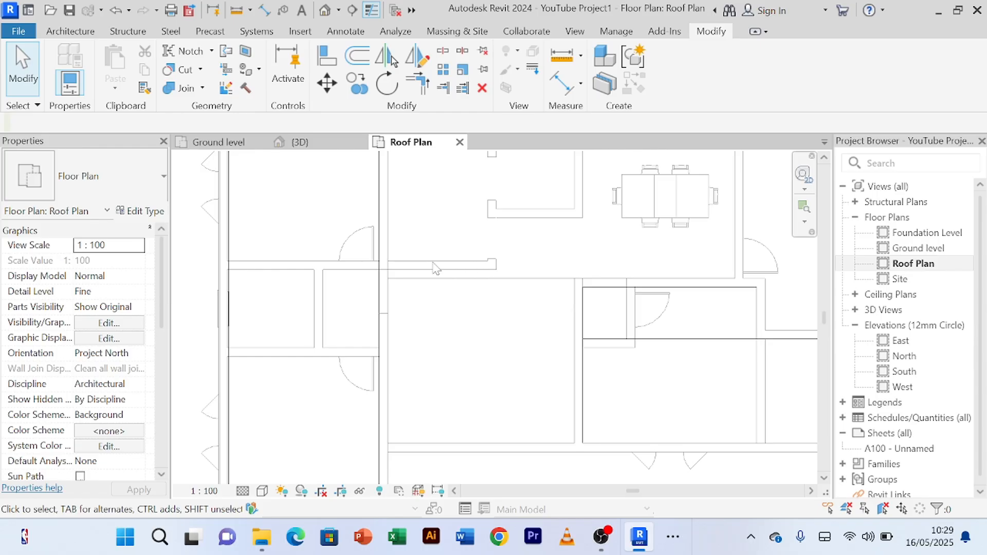
scroll(433, 268, "up", 2)
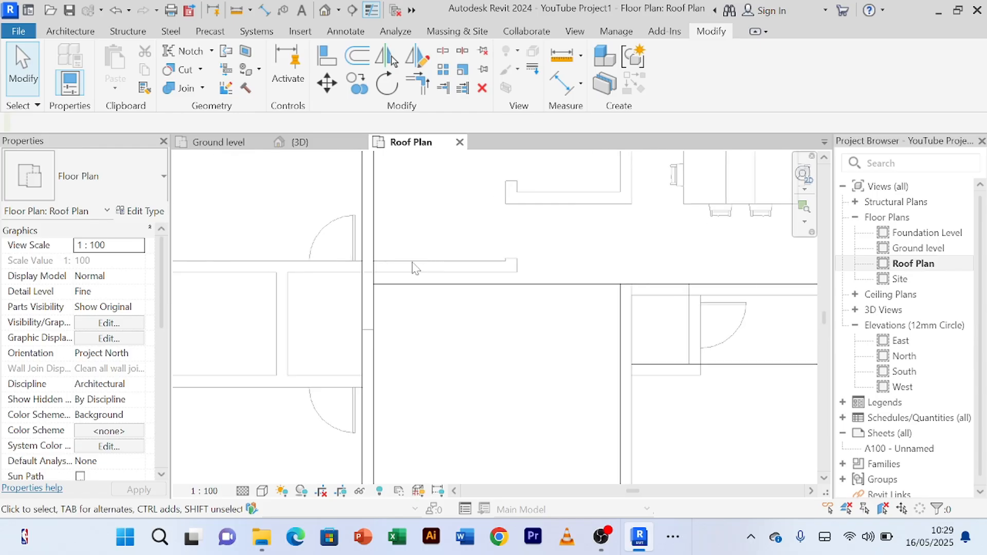
scroll(415, 268, "down", 1)
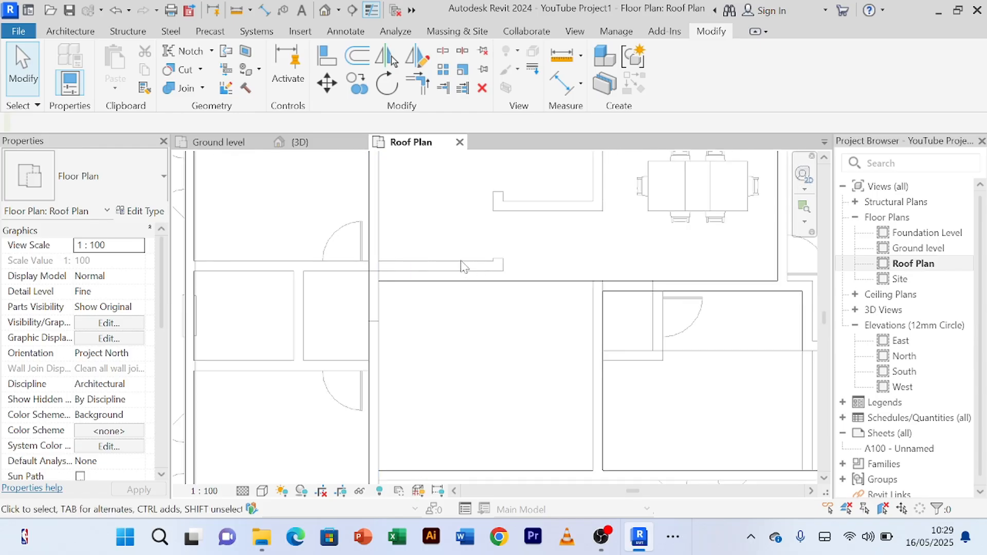
scroll(461, 255, "down", 1)
middle_click_drag(461, 256, 421, 279)
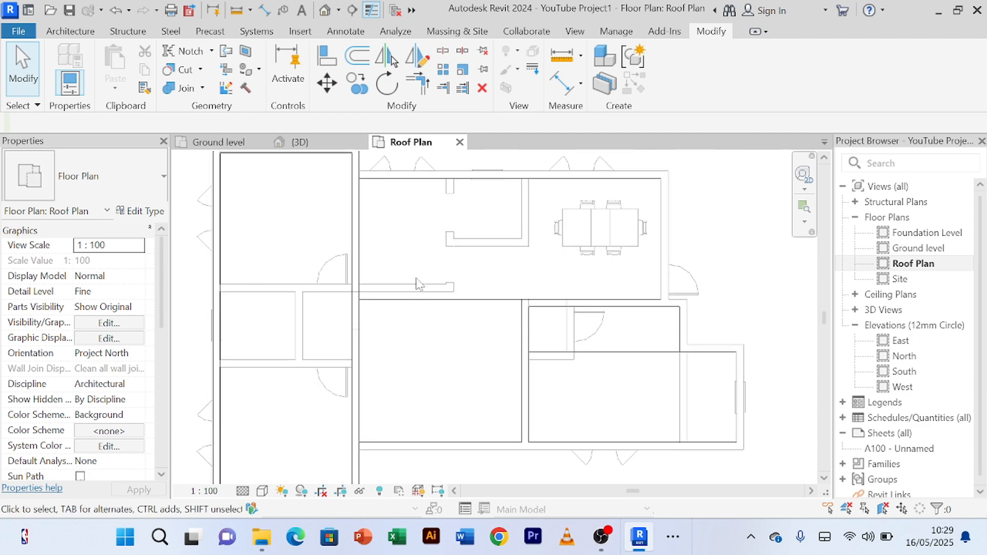
scroll(438, 289, "up", 2)
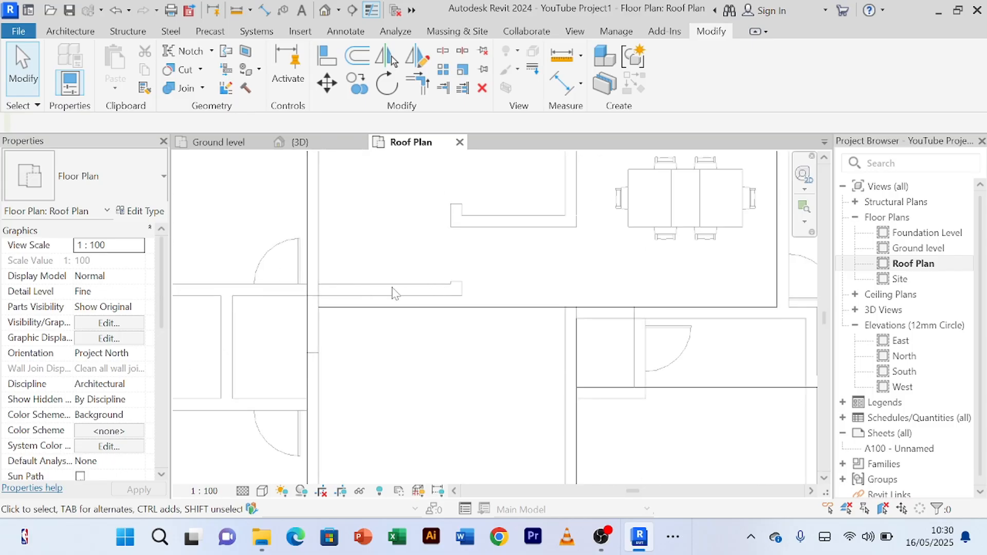
scroll(439, 294, "down", 2)
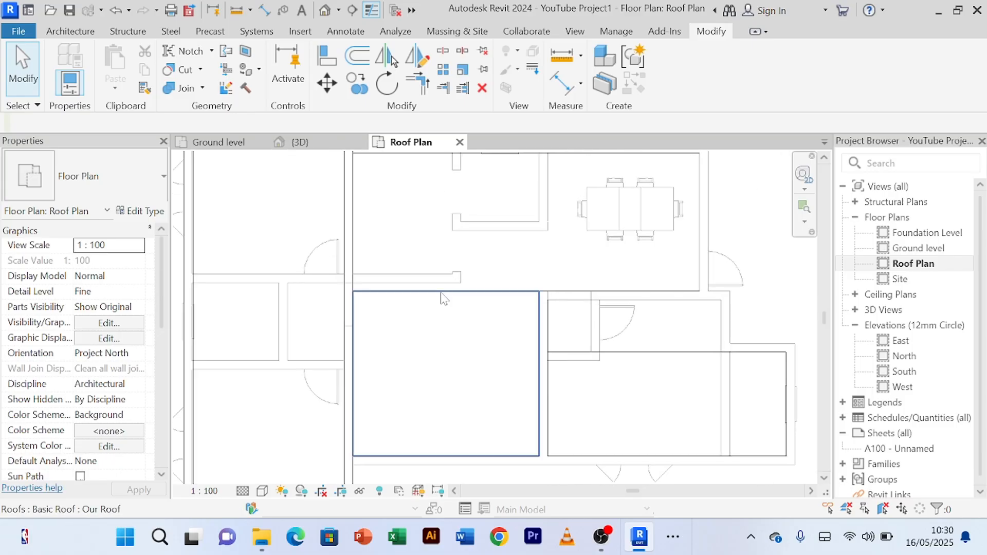
Step: Edit the middle roof's footprint and pick the lower face of the short partition wall above it as a boundary line
left_click(443, 299)
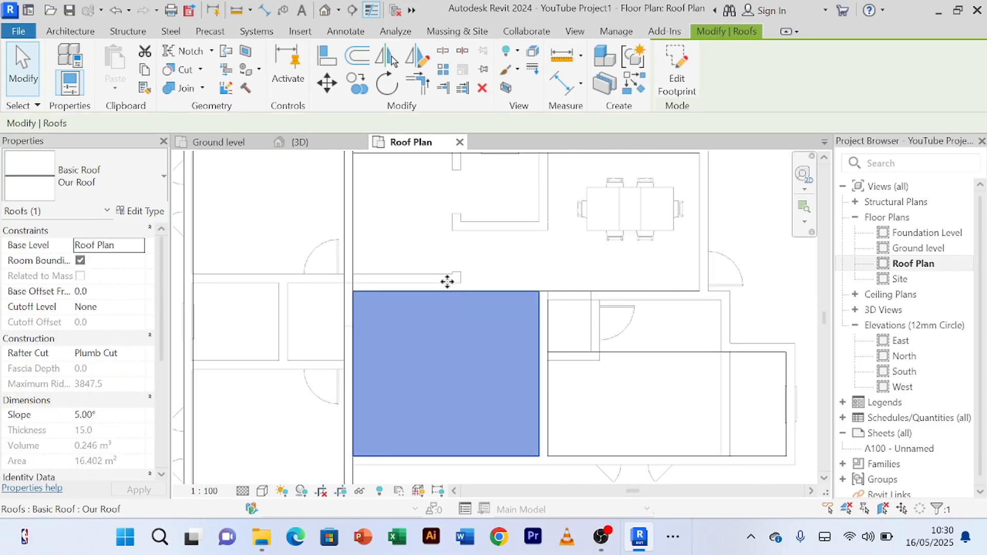
left_click(682, 92)
scroll(478, 289, "up", 1)
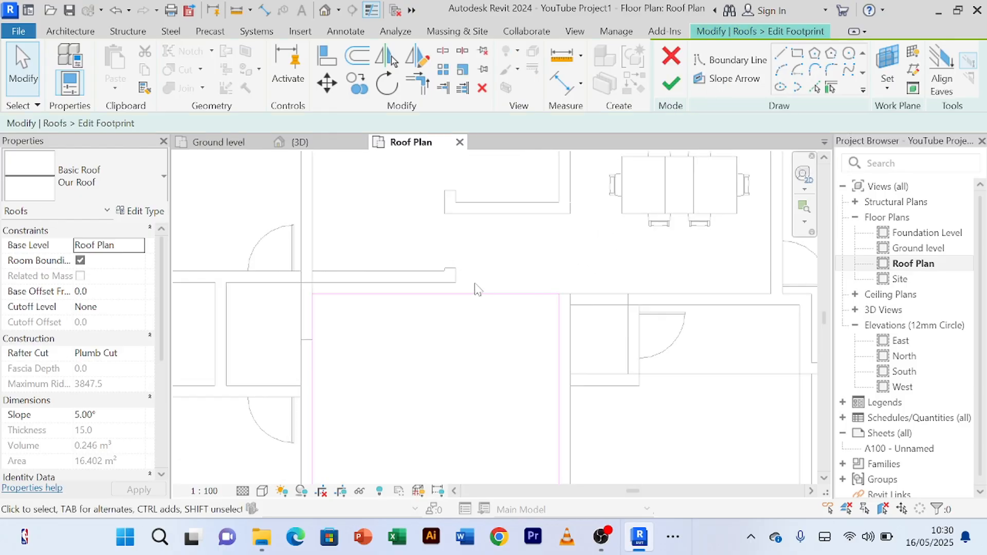
left_click(816, 90)
scroll(478, 282, "up", 1)
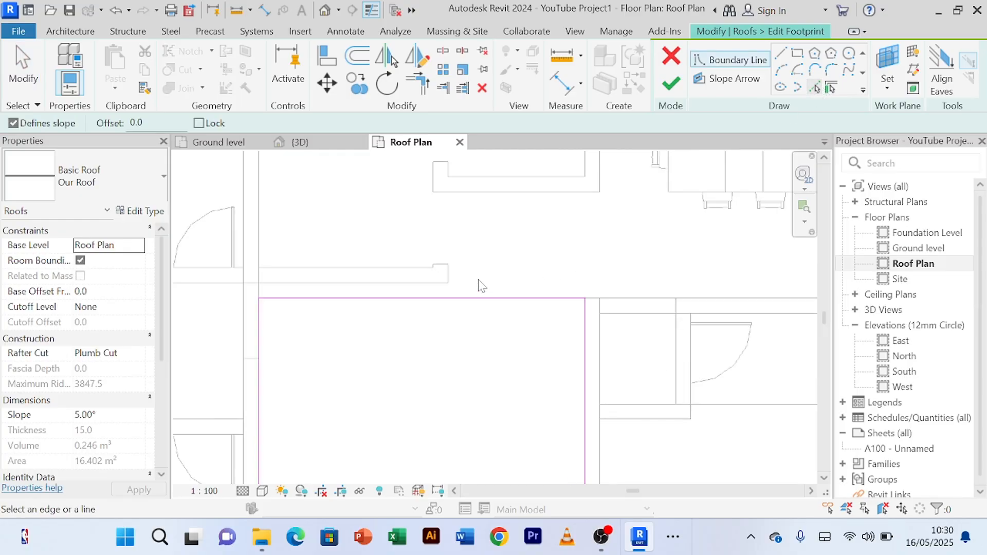
left_click(418, 291)
scroll(570, 246, "down", 1)
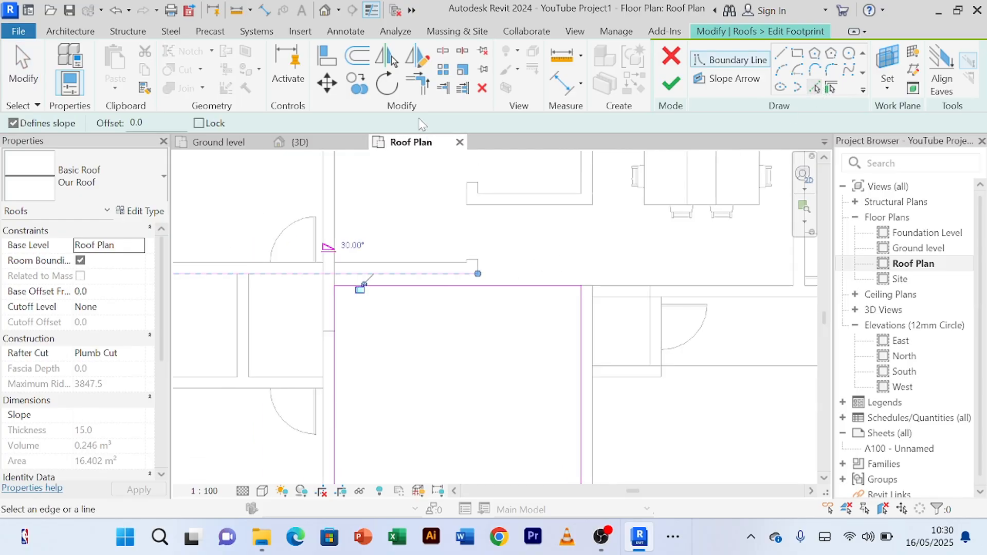
Step: Trim and extend the picked boundary line to corners with the middle roof's left and right boundary lines
left_click(418, 90)
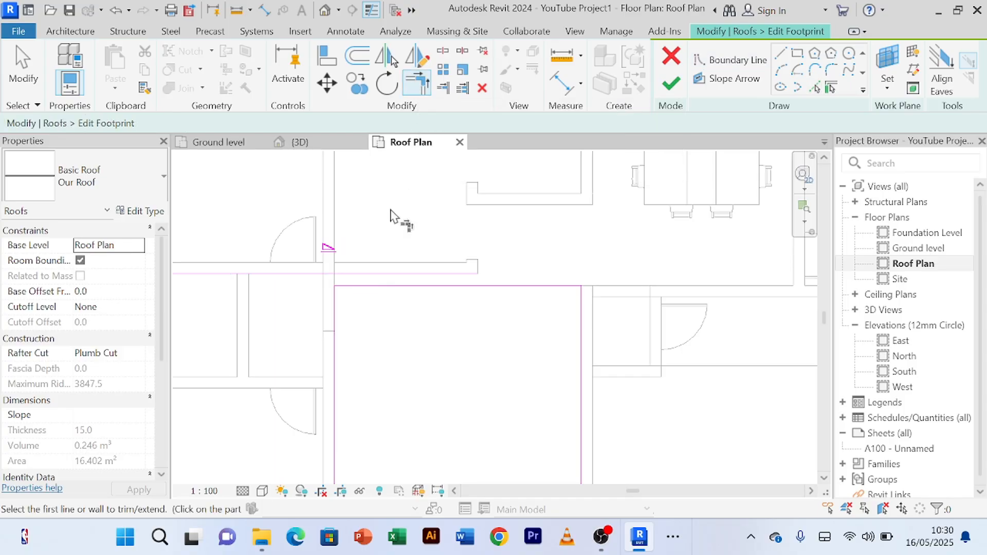
left_click(341, 308)
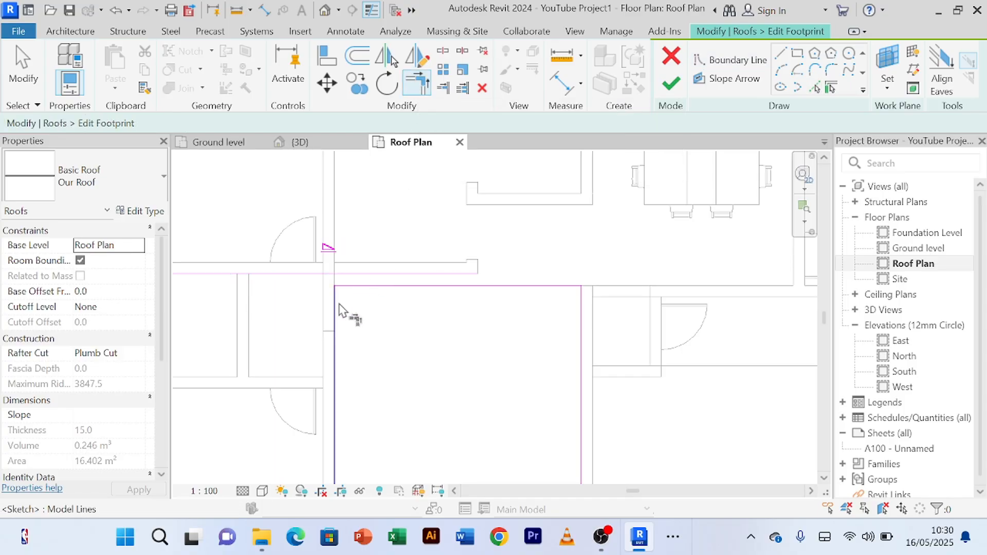
left_click(347, 276)
left_click(583, 341)
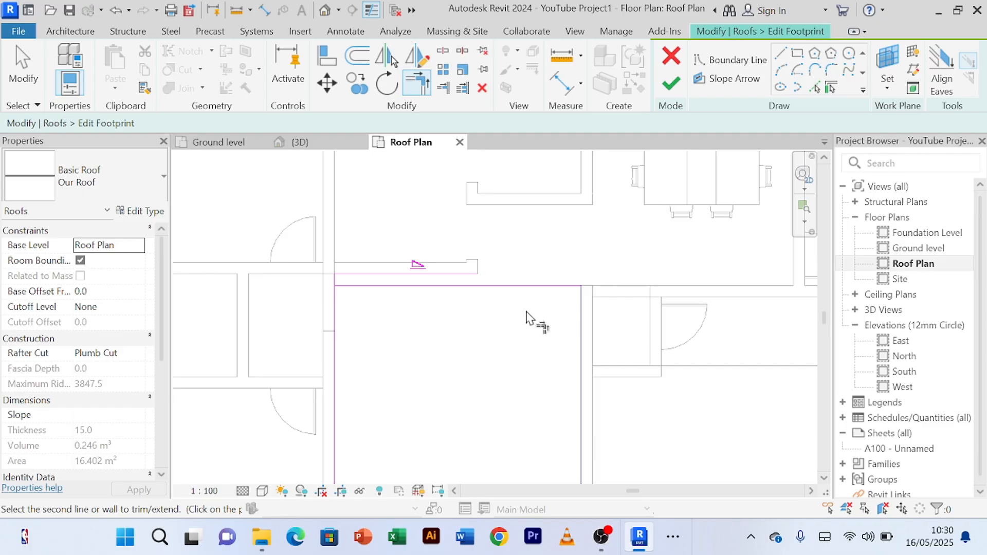
left_click(459, 276)
right_click(538, 230)
left_click(584, 244)
right_click(571, 232)
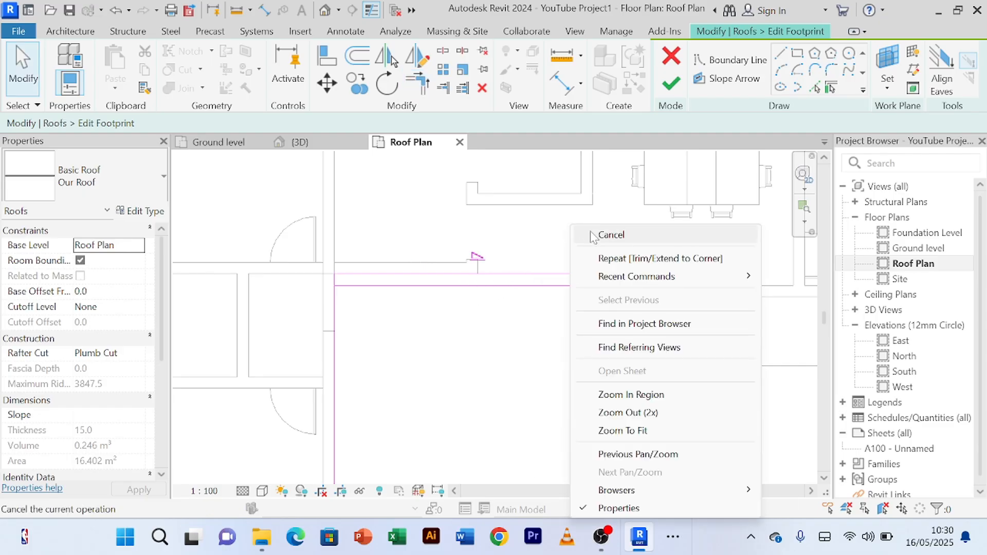
left_click(591, 235)
Step: Delete the middle roof's former upper boundary line and finish the footprint edit
left_click(529, 286)
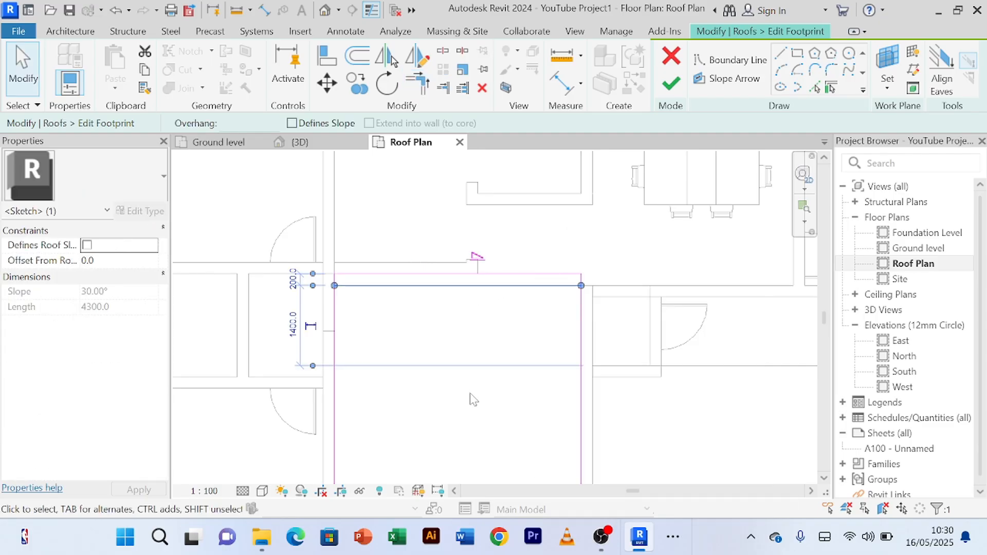
key("Escape")
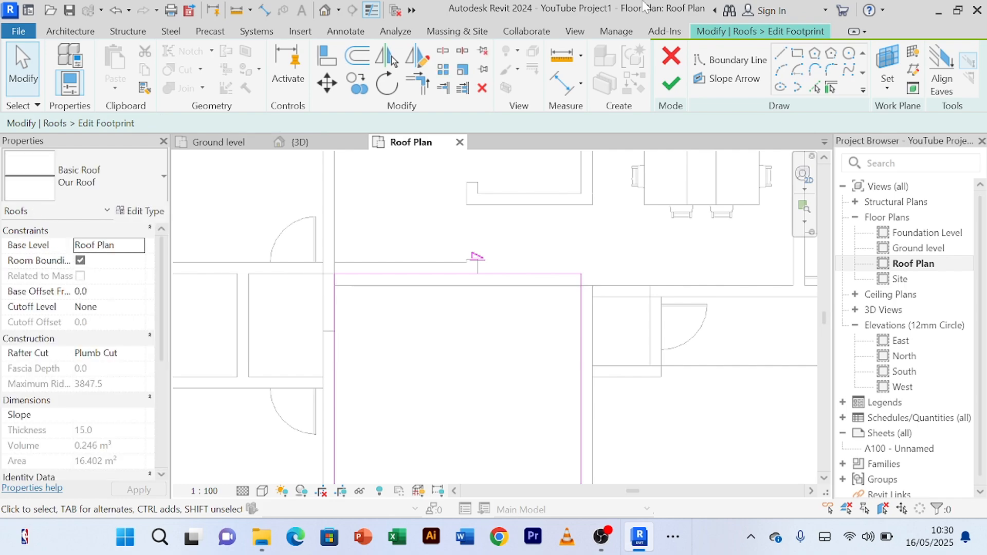
left_click(668, 85)
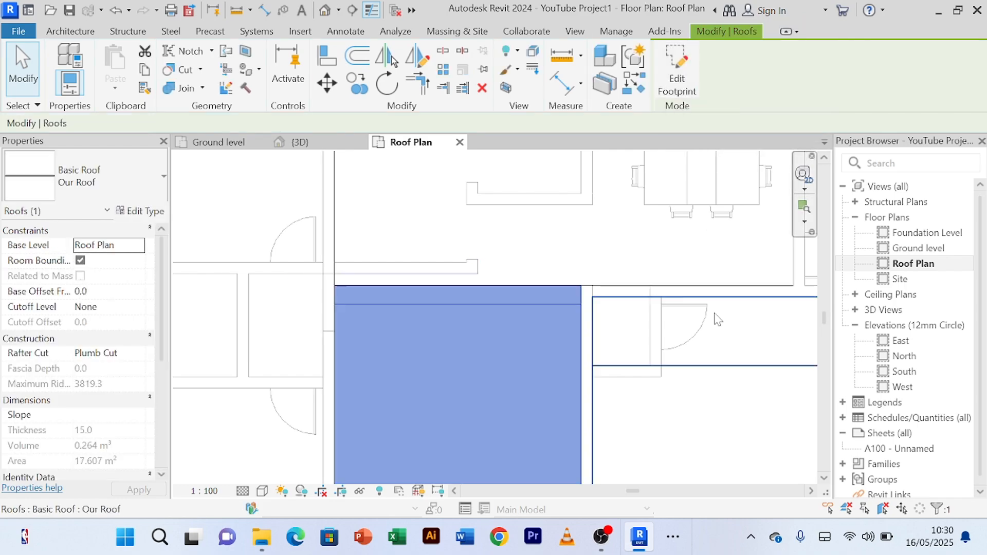
Step: Edit the dining roof's footprint and pick the upper face of the short partition wall below it as a boundary line
scroll(648, 259, "down", 1)
scroll(647, 260, "up", 1)
middle_click_drag(648, 262, 546, 285)
left_click(582, 315)
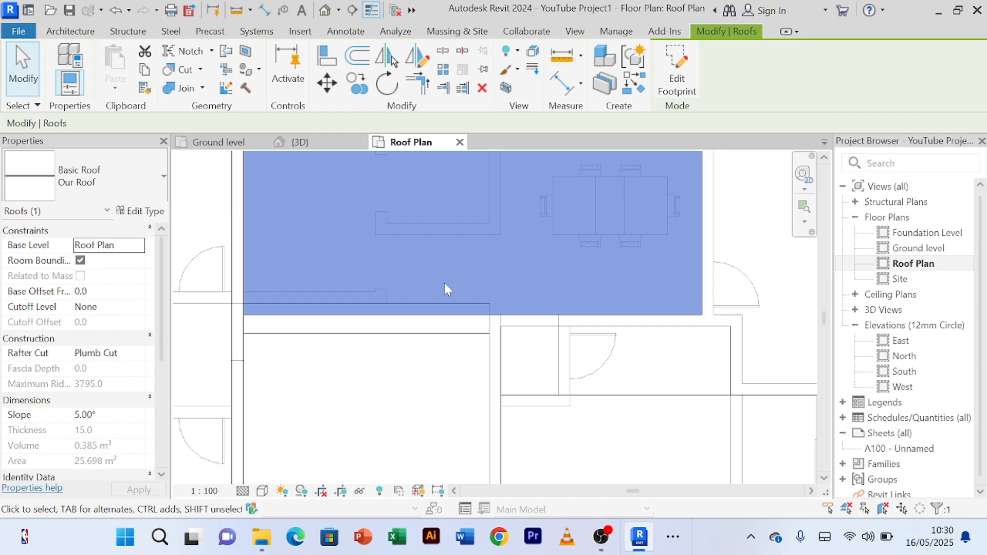
left_click(683, 79)
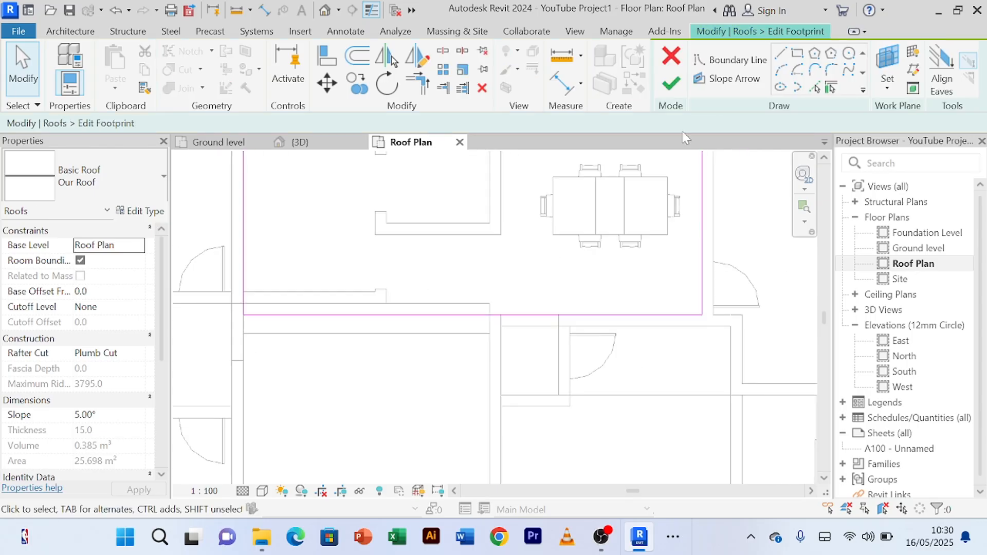
left_click(783, 55)
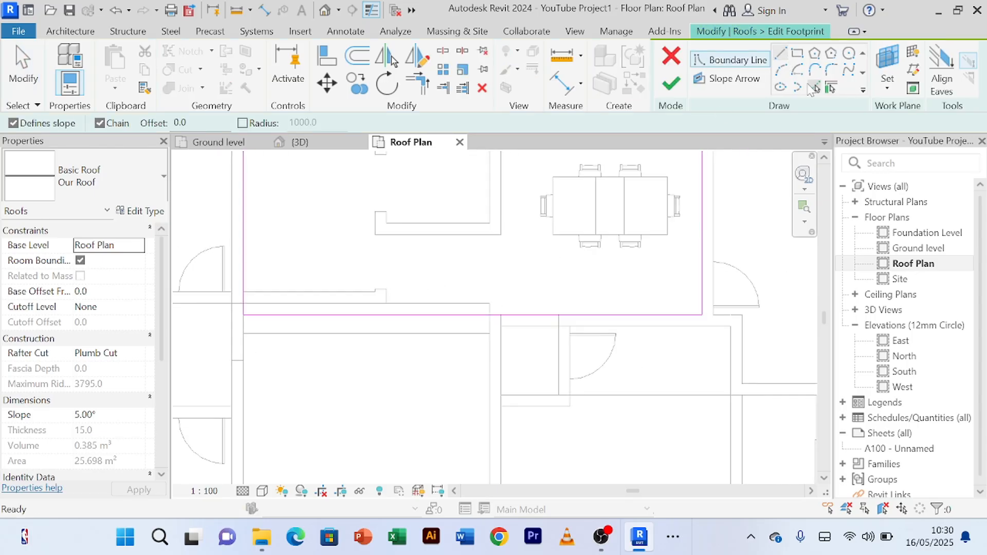
left_click(812, 92)
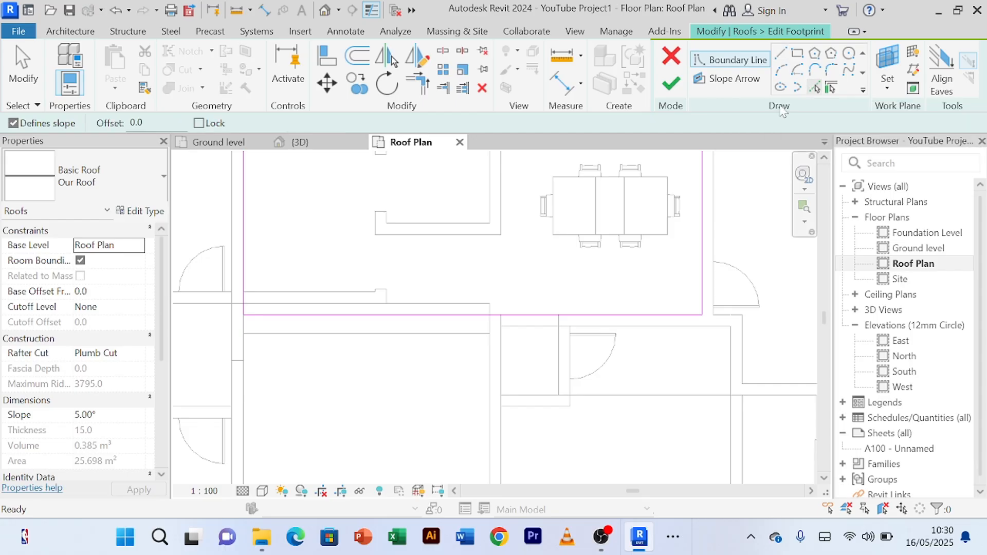
scroll(516, 208, "up", 1)
left_click(290, 311)
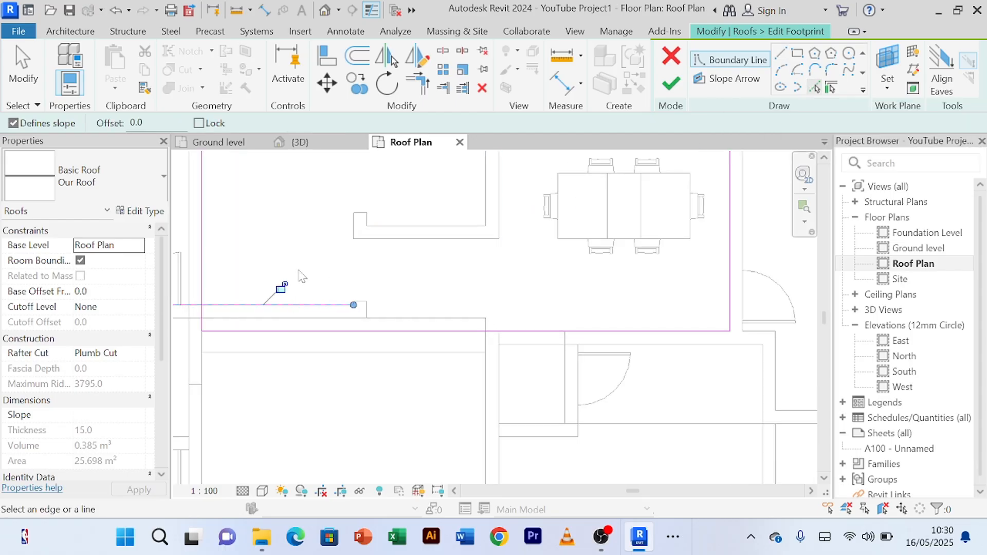
Step: Trim and extend the picked line to corners with the dining roof's left and right boundary lines
scroll(286, 278, "down", 2)
left_click(418, 82)
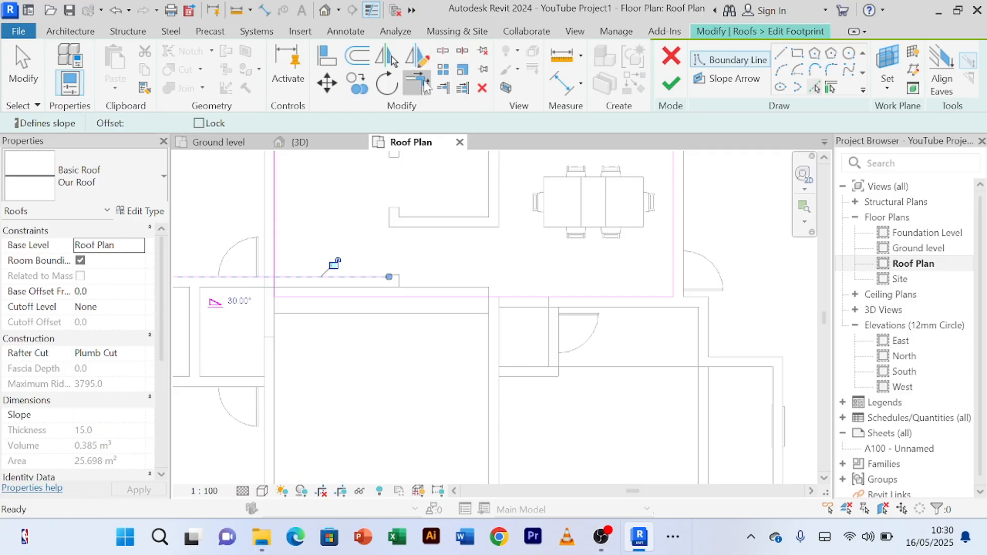
left_click(276, 257)
left_click(286, 278)
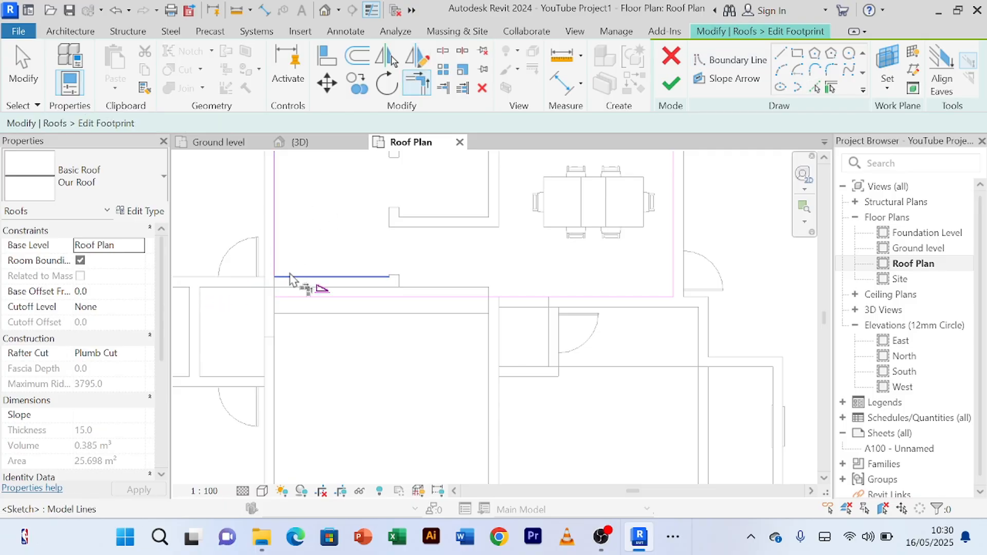
left_click(674, 238)
left_click(389, 278)
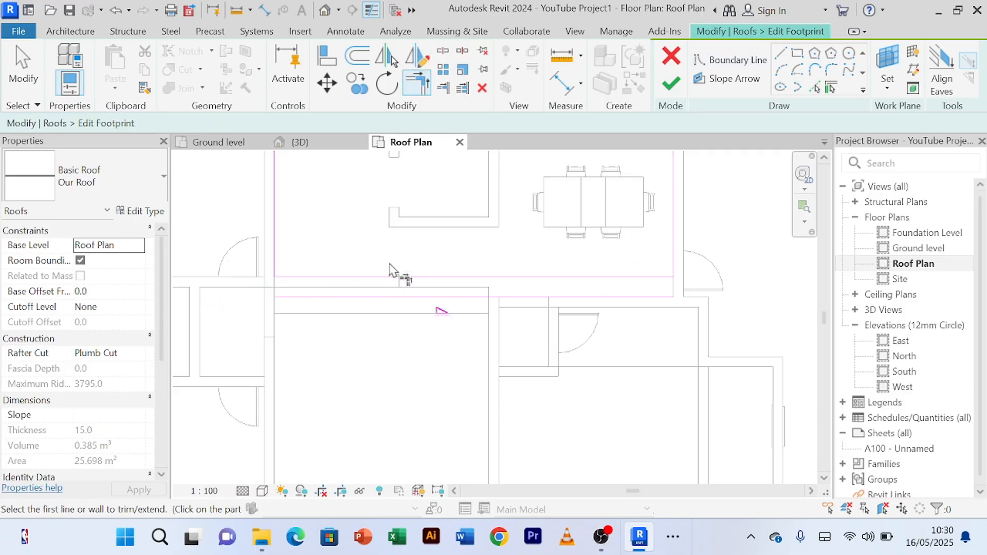
Step: Delete the dining roof's former lower boundary line
right_click(364, 238)
left_click(352, 234)
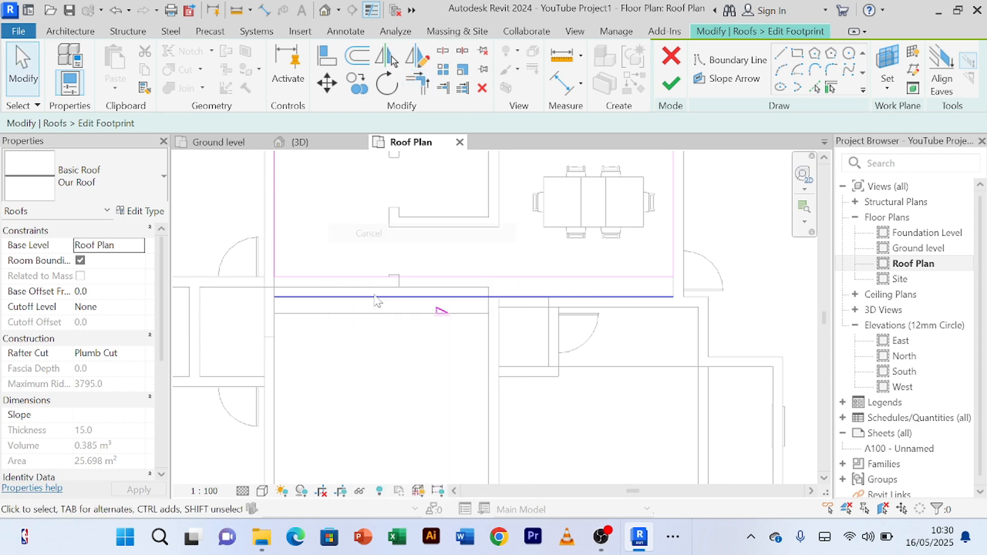
left_click(378, 299)
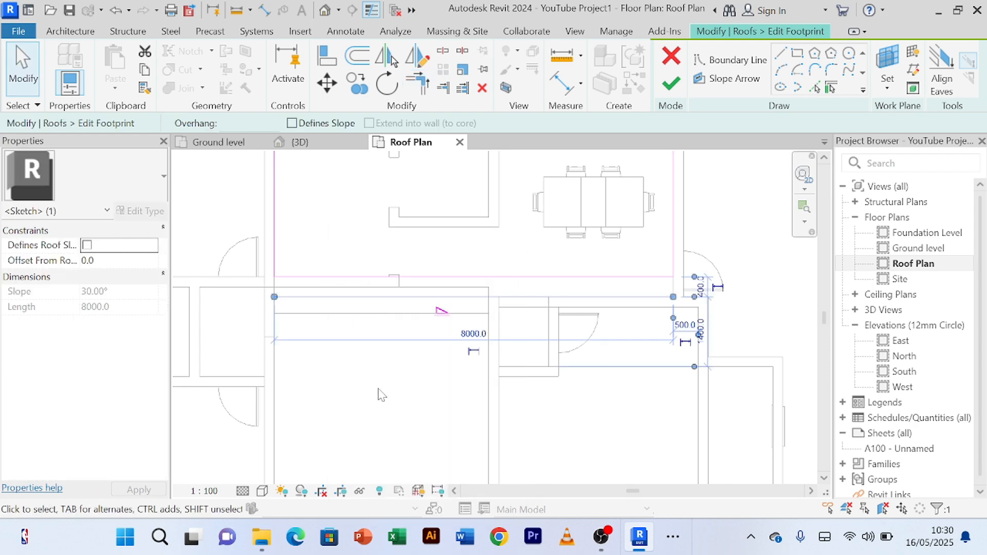
key("Escape")
scroll(408, 381, "down", 2)
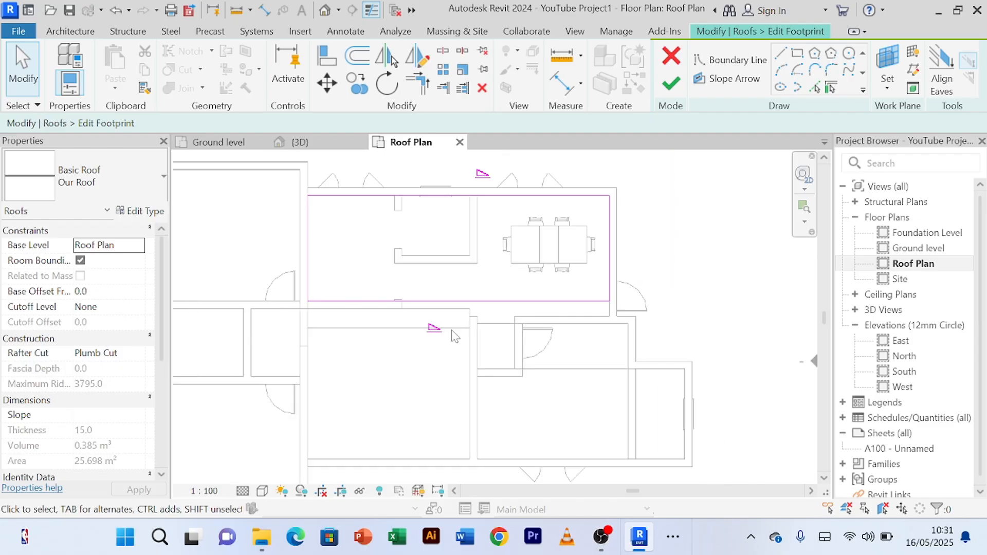
Step: Turn off Defines Slope for the dining roof's new lower boundary line and finish the footprint without attaching the walls
left_click(496, 302)
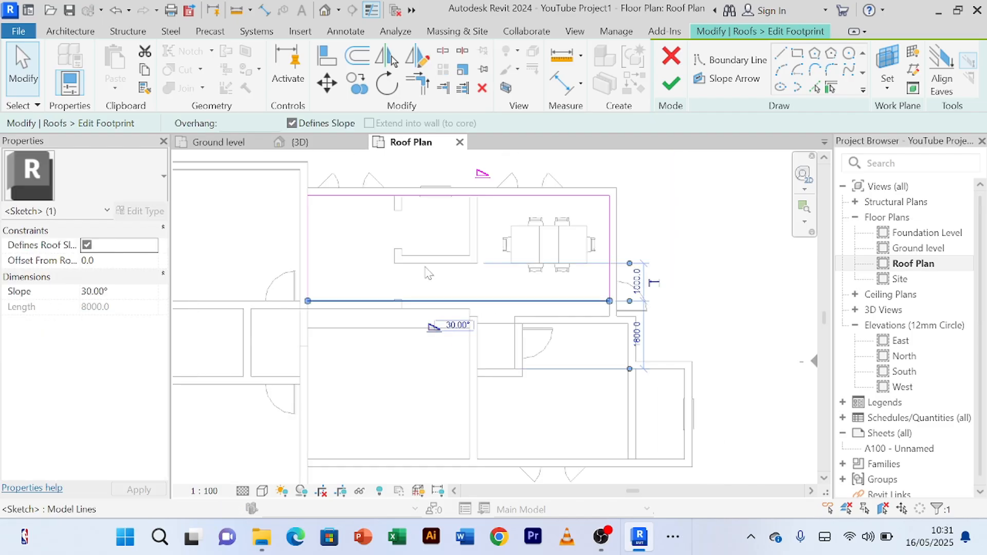
left_click(292, 124)
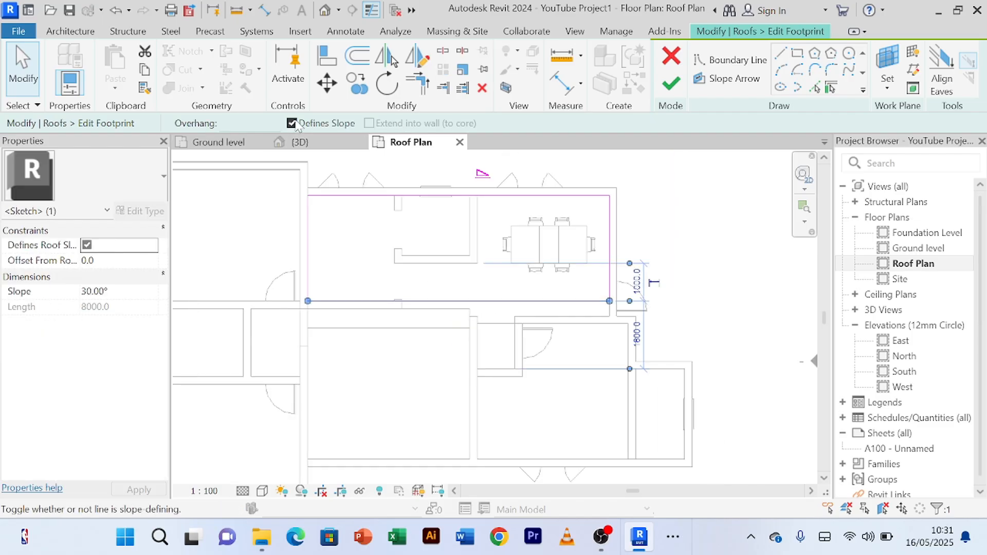
left_click(401, 342)
left_click(673, 88)
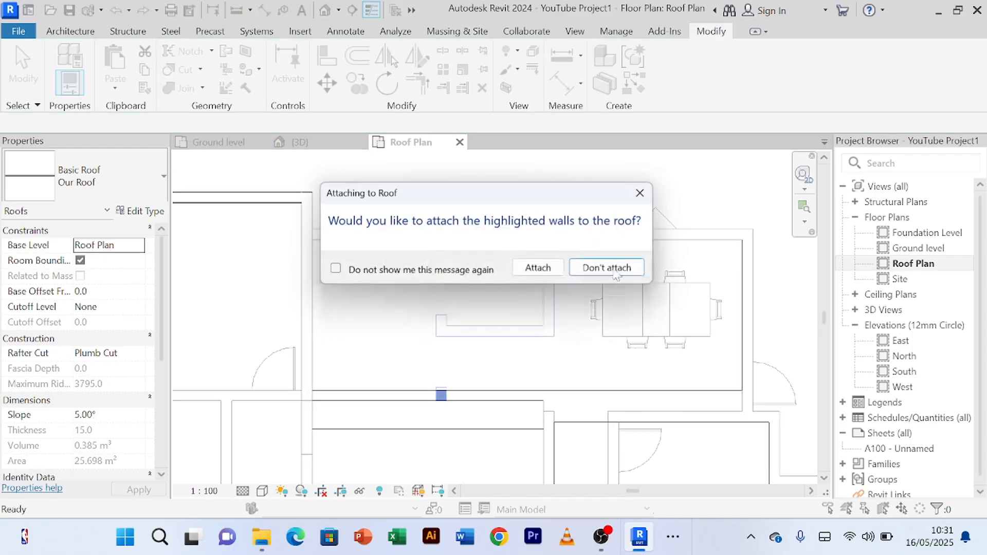
left_click(611, 269)
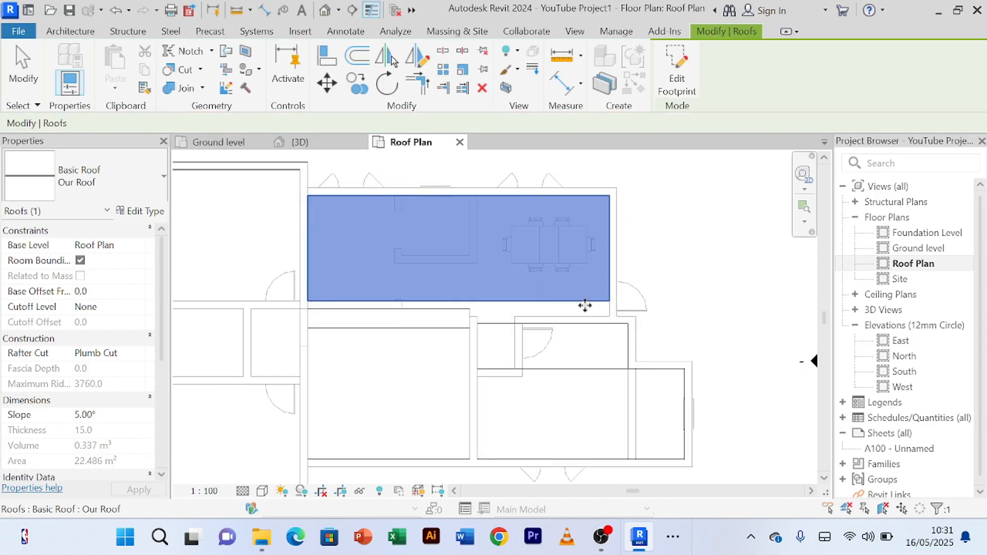
key("Escape")
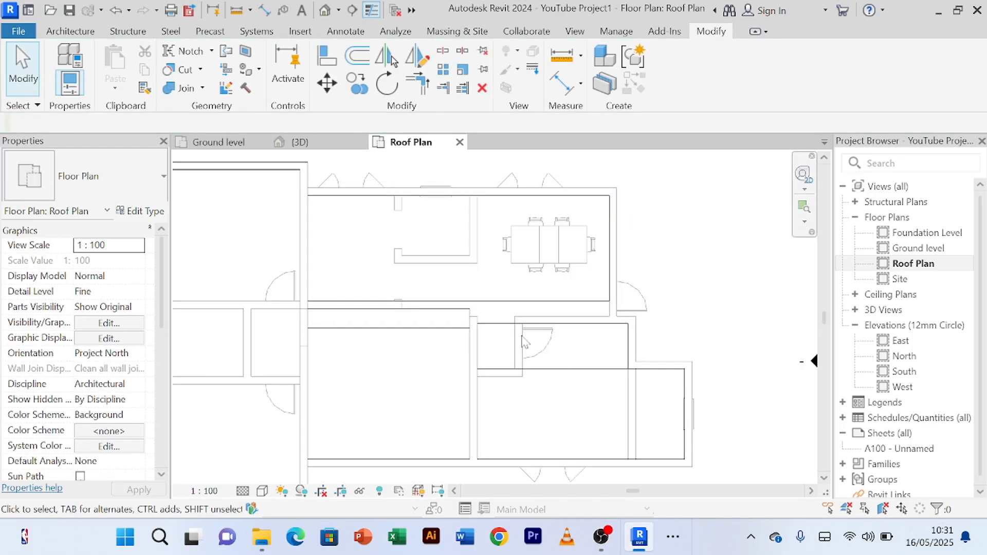
Step: Edit the middle roof's footprint, turn off Defines Slope for its upper boundary line, and finish the edit
left_click(454, 319)
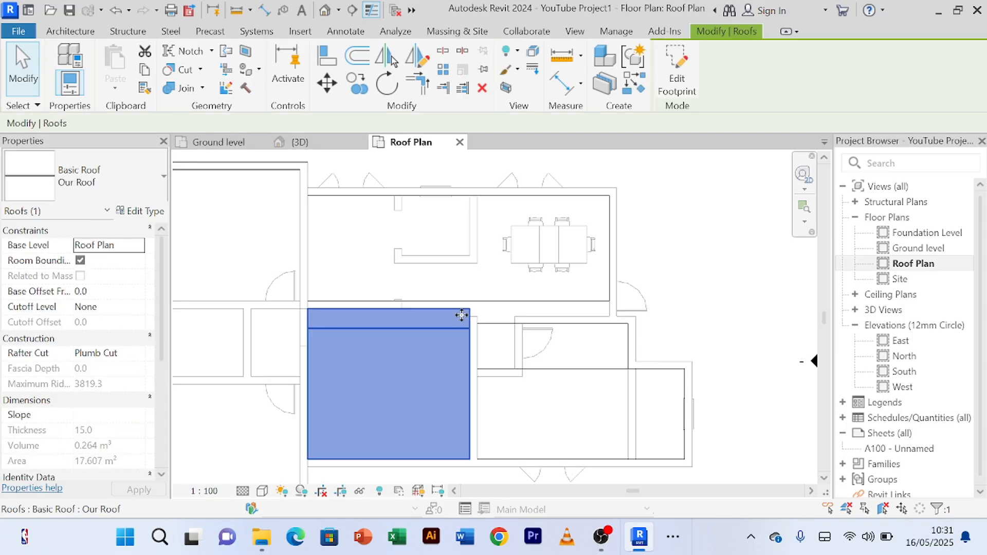
left_click(676, 76)
left_click(428, 312)
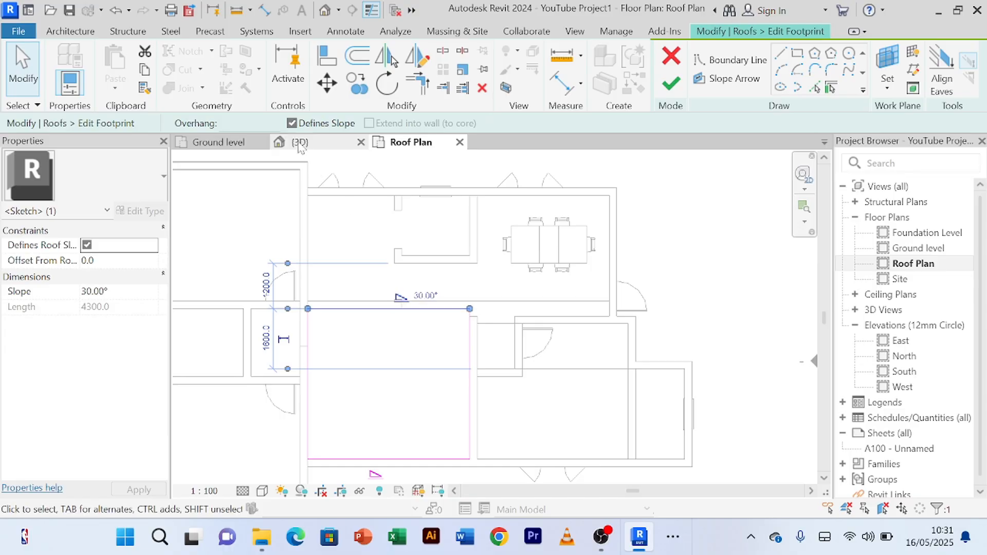
left_click(670, 84)
left_click(699, 309)
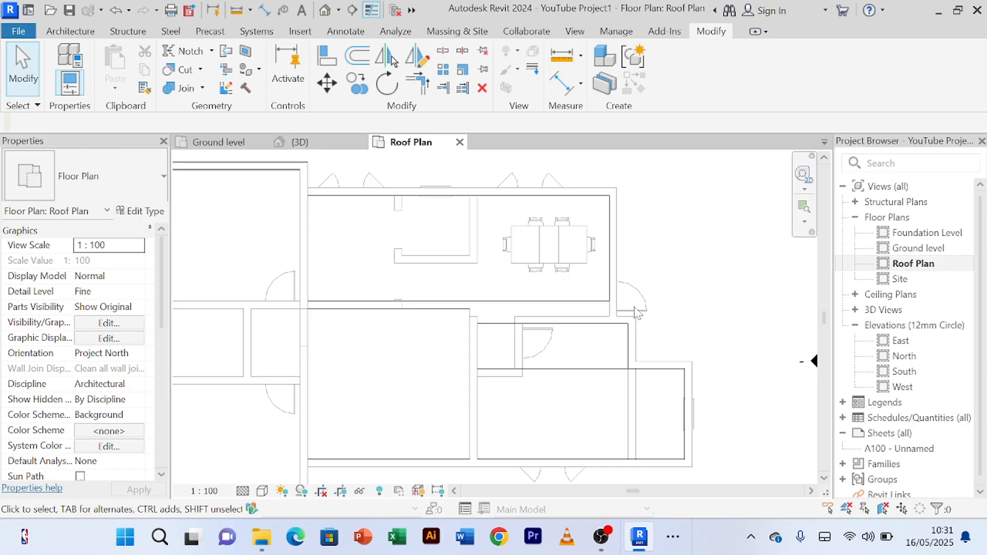
Step: Examine the adjusted dining and middle roofs in the 3D view and return to the Roof Plan
left_click(316, 146)
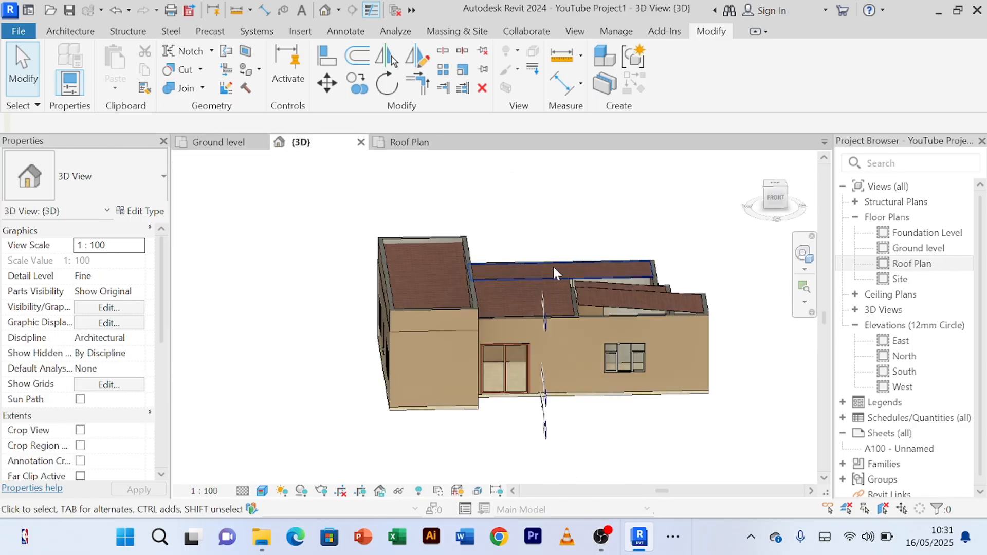
middle_click_drag(561, 234, 519, 308, "shift")
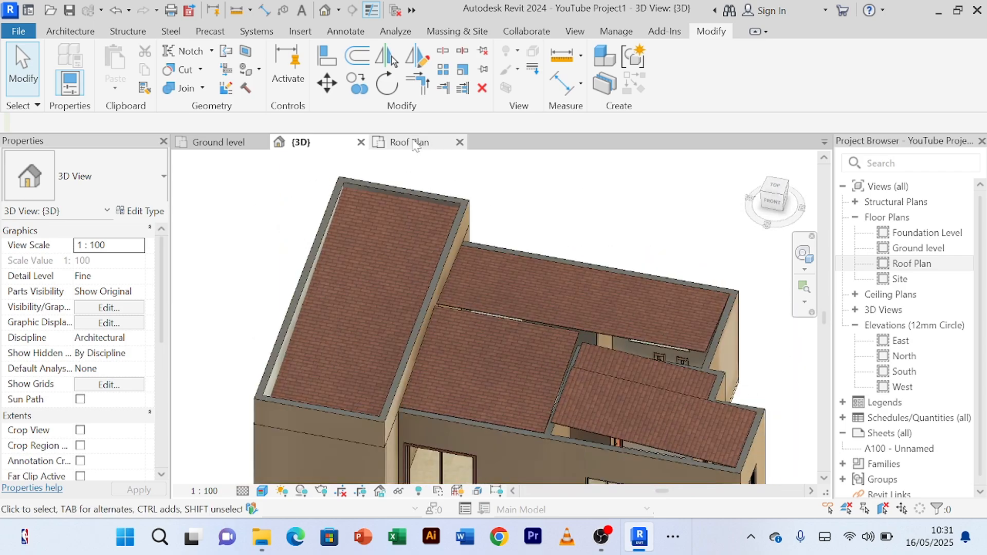
left_click(416, 143)
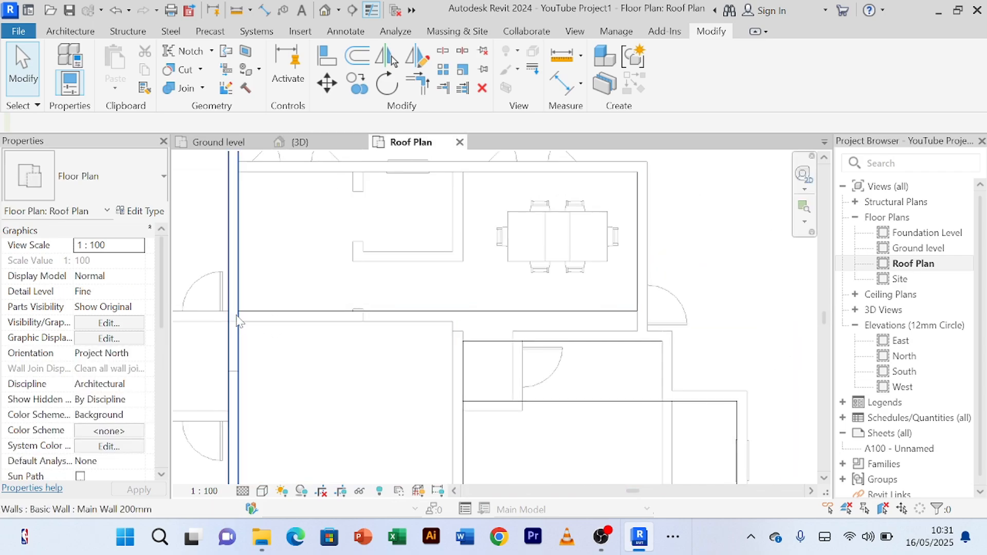
scroll(234, 320, "up", 1)
scroll(496, 344, "down", 3)
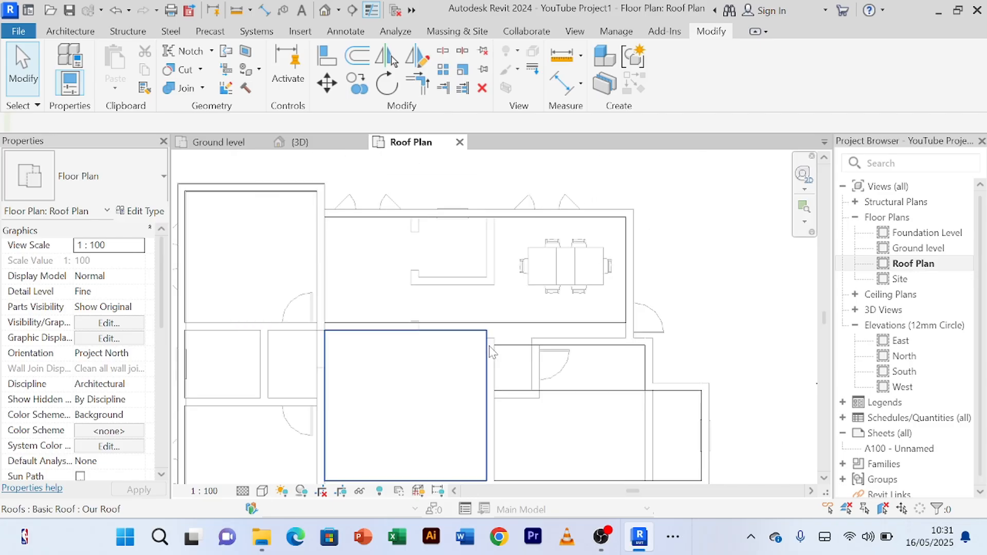
middle_click_drag(504, 361, 516, 307)
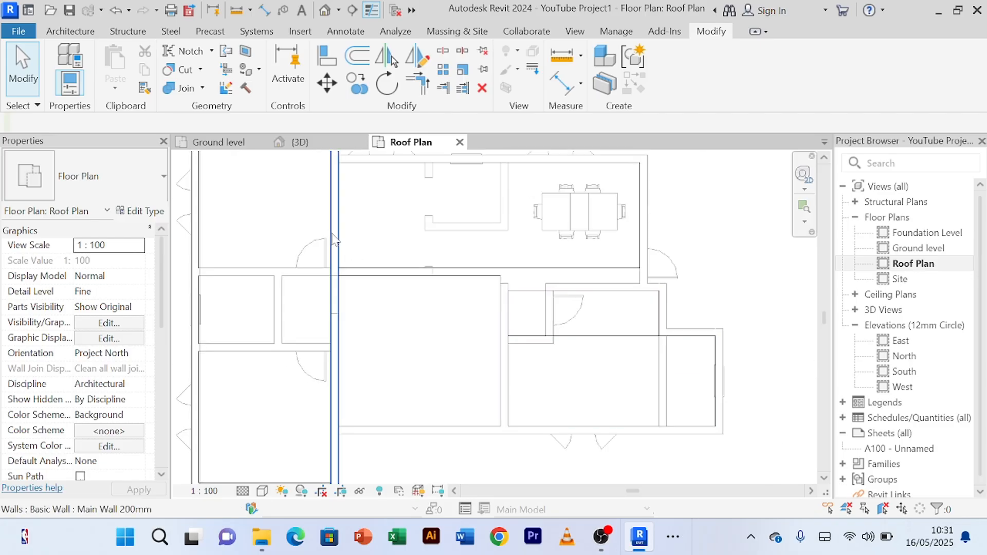
Step: Create a similar 1000 mm high Main Wall 200mm parapet about 4400 mm long between the dining and middle roofs, starting at the existing parapet
left_click(334, 239)
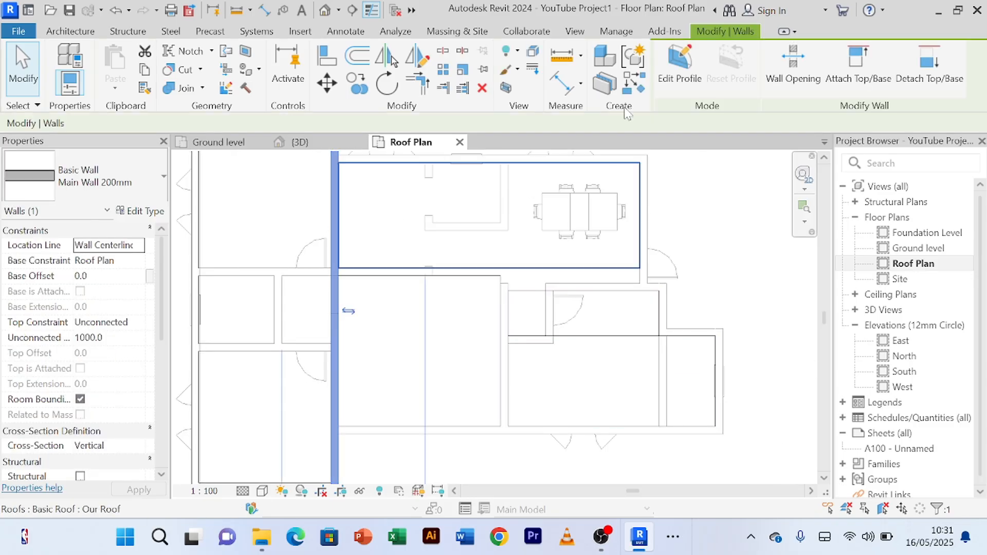
left_click(639, 86)
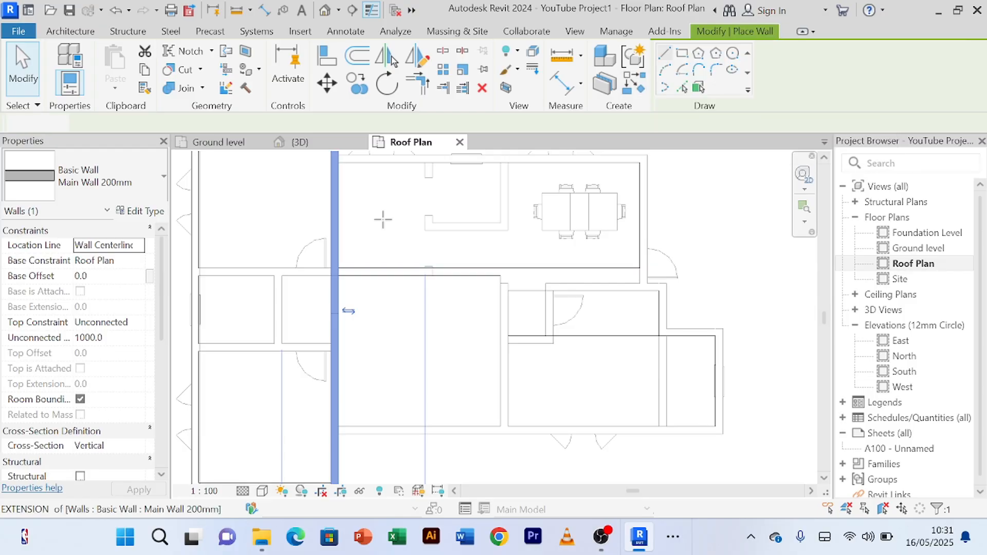
scroll(358, 273, "up", 2)
scroll(332, 278, "up", 2)
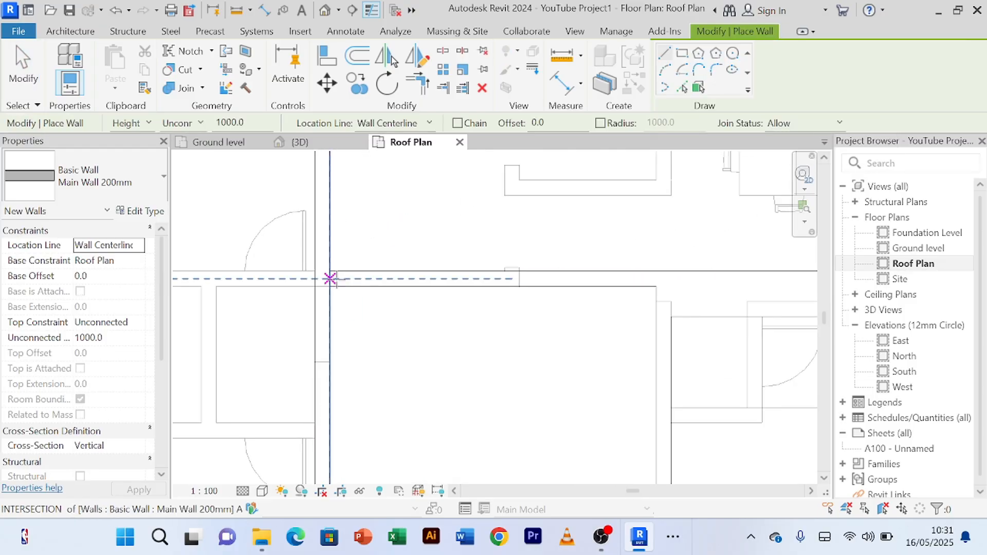
left_click(330, 278)
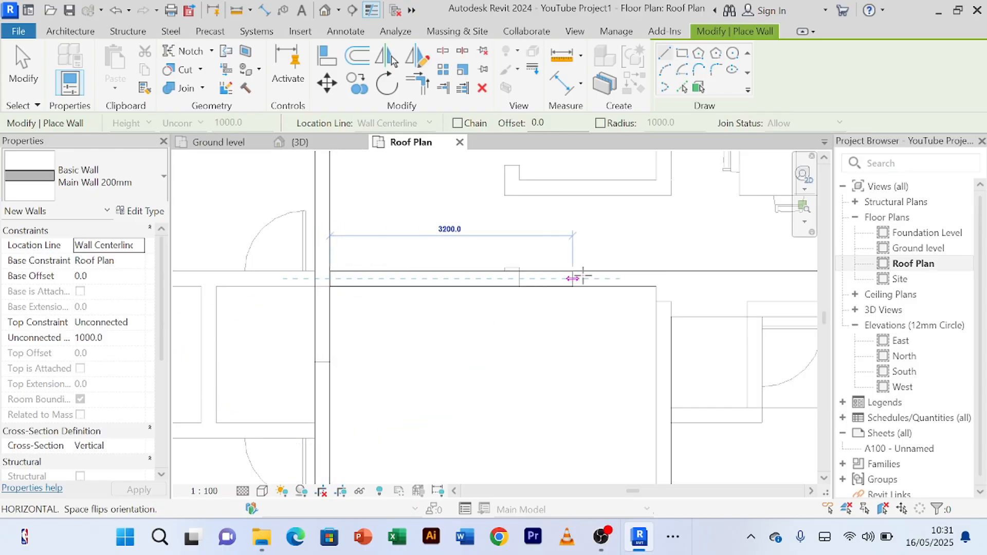
left_click(663, 278)
Step: Draw a 1000 mm high parapet wall about 4200 mm long up the middle roof's right side to the upper parapet
middle_click_drag(663, 317, 656, 264)
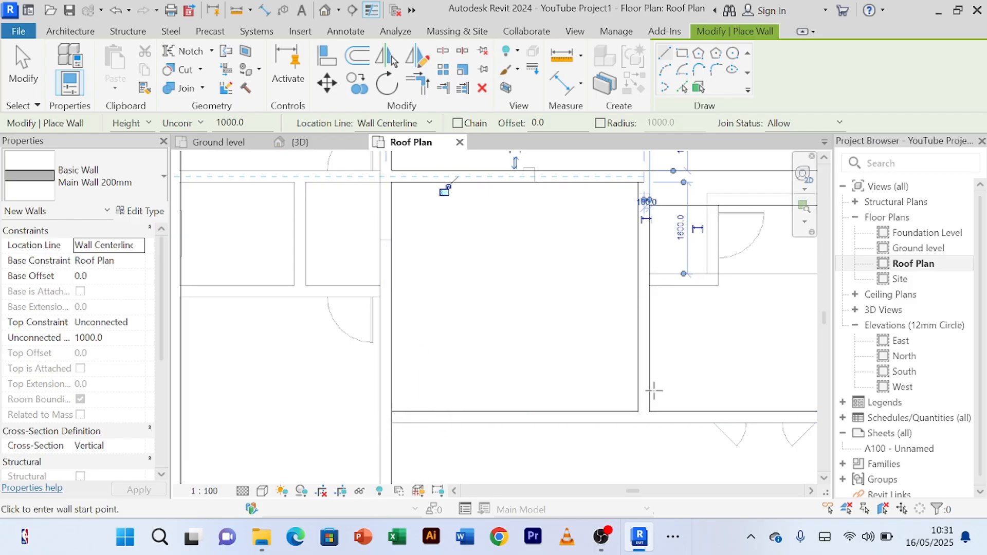
left_click(643, 416)
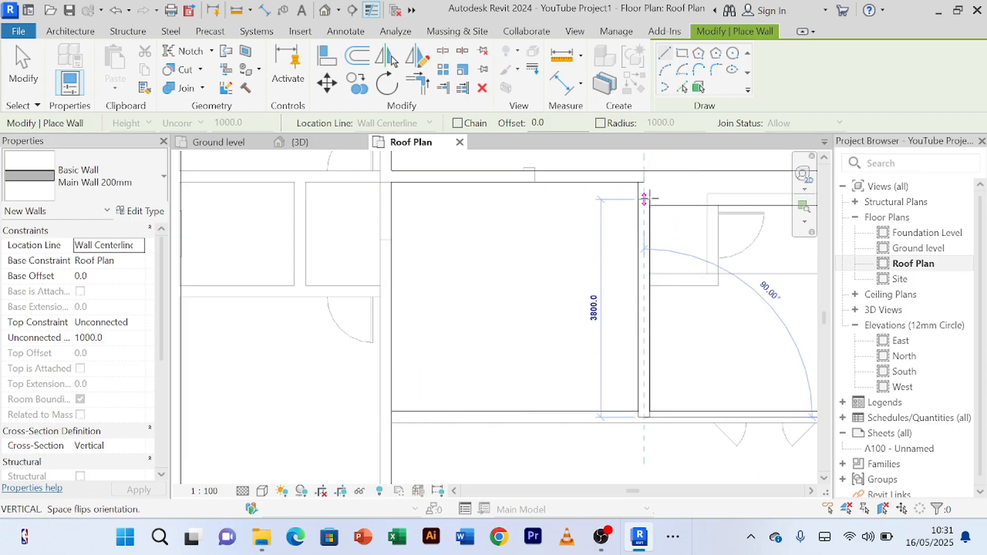
left_click(644, 176)
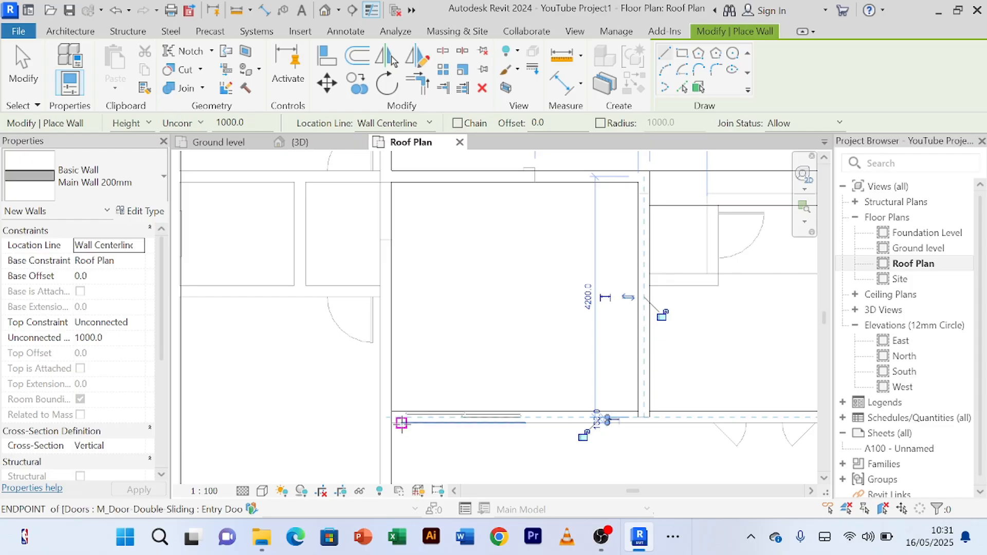
Step: Draw a 4500 mm long parapet wall along the middle roof's lower edge between the left and right parapets and end the Wall command
scroll(596, 416, "up", 2)
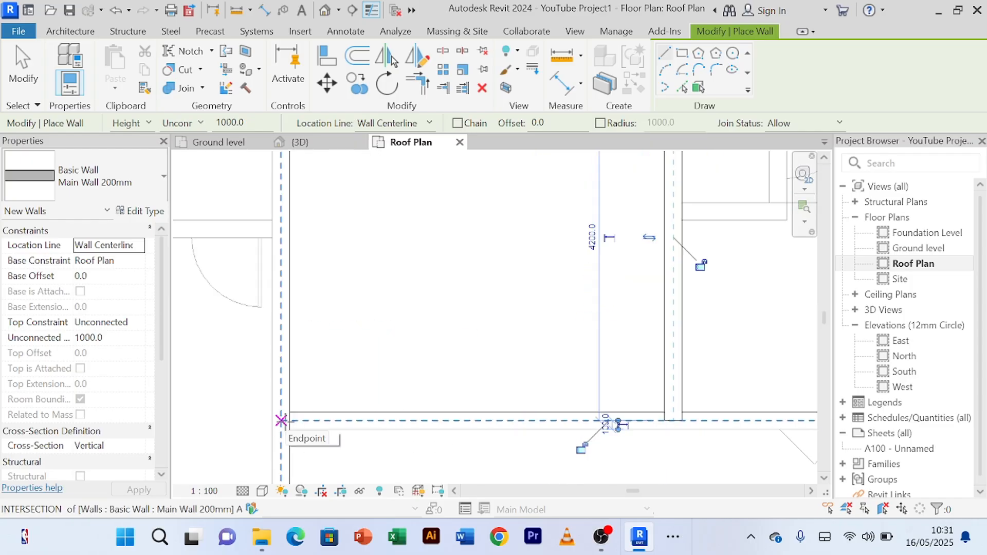
left_click(281, 420)
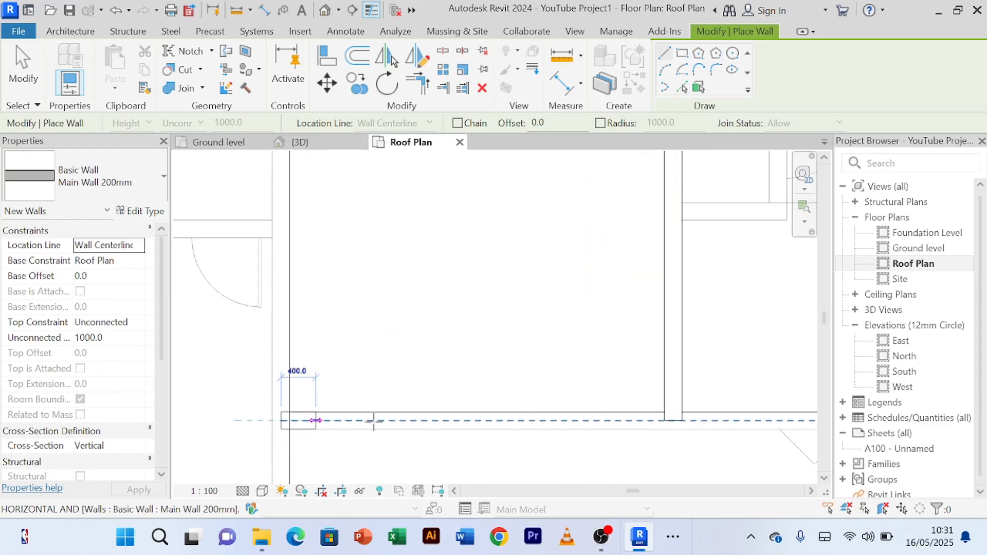
left_click(673, 420)
right_click(525, 316)
left_click(557, 17)
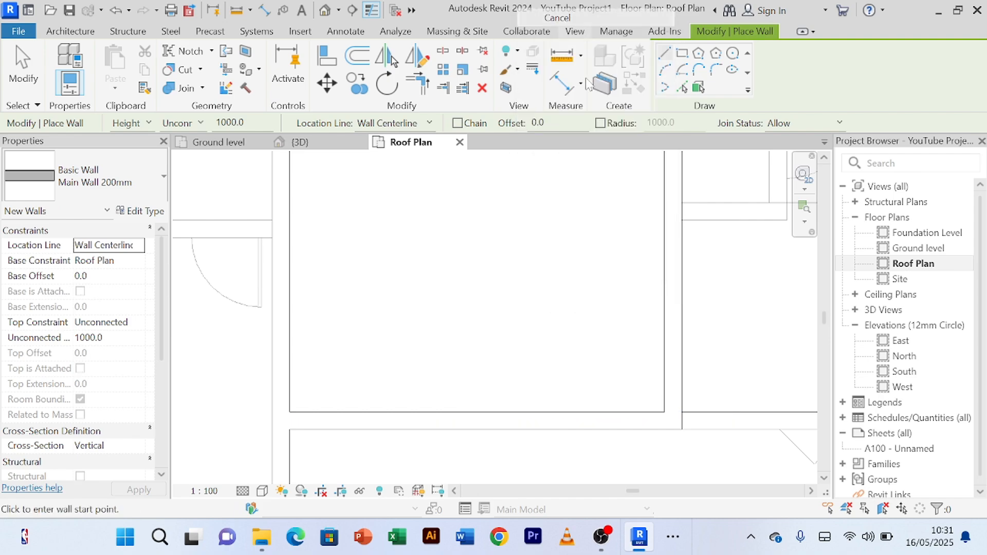
right_click(550, 325)
left_click(580, 47)
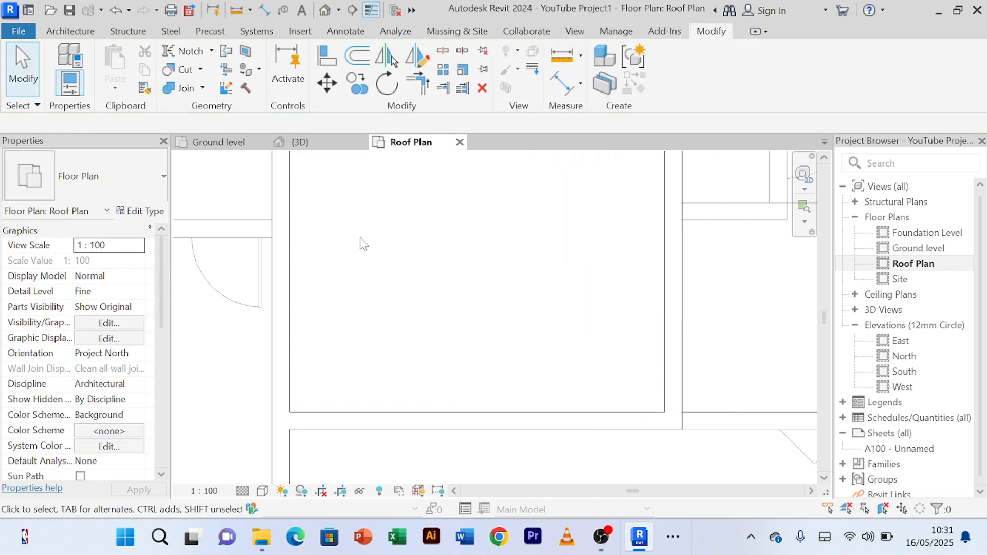
Step: In the 3D view, set the unconnected height of the middle roof's front, right and rear parapet walls to 600 mm
left_click(303, 143)
scroll(534, 306, "down", 3)
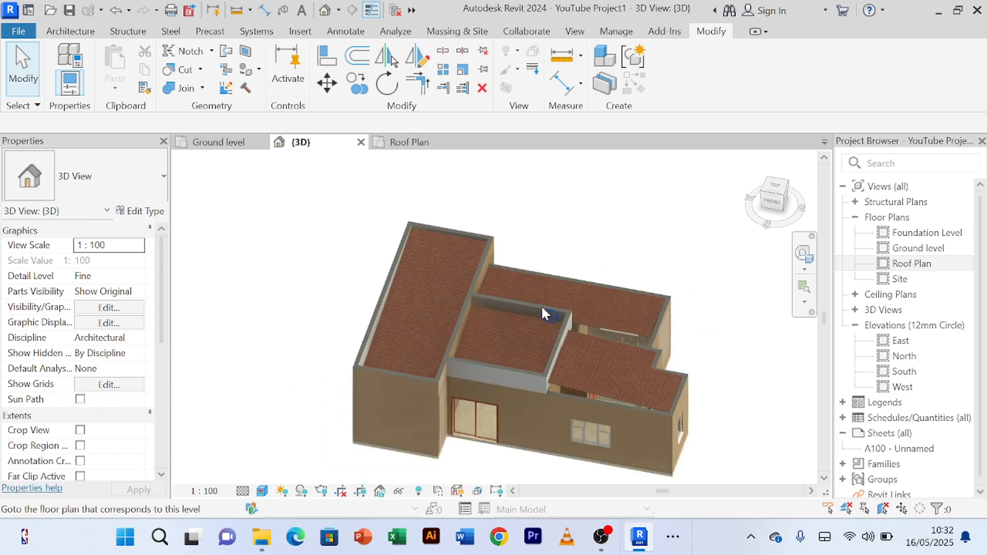
middle_click_drag(546, 461, 554, 387, "shift")
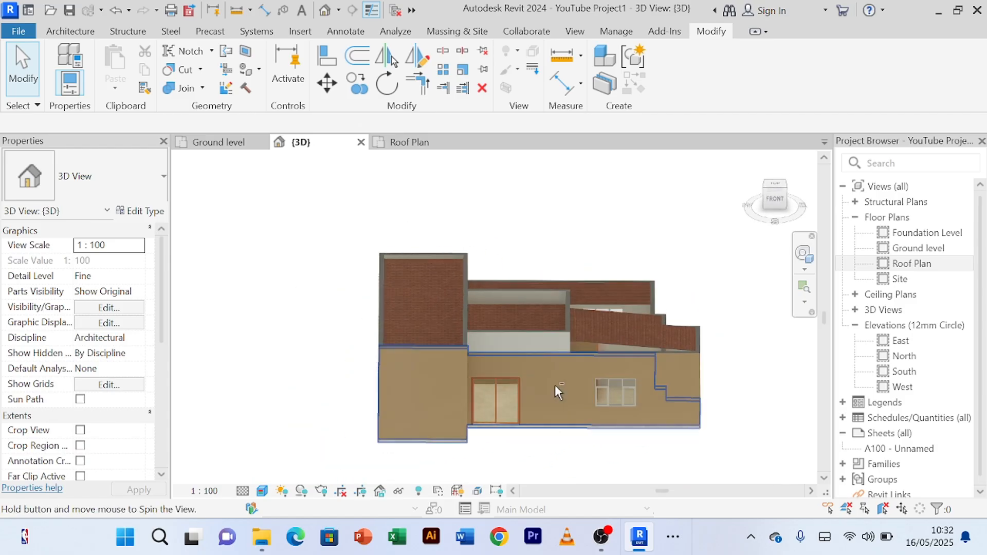
scroll(541, 350, "up", 5)
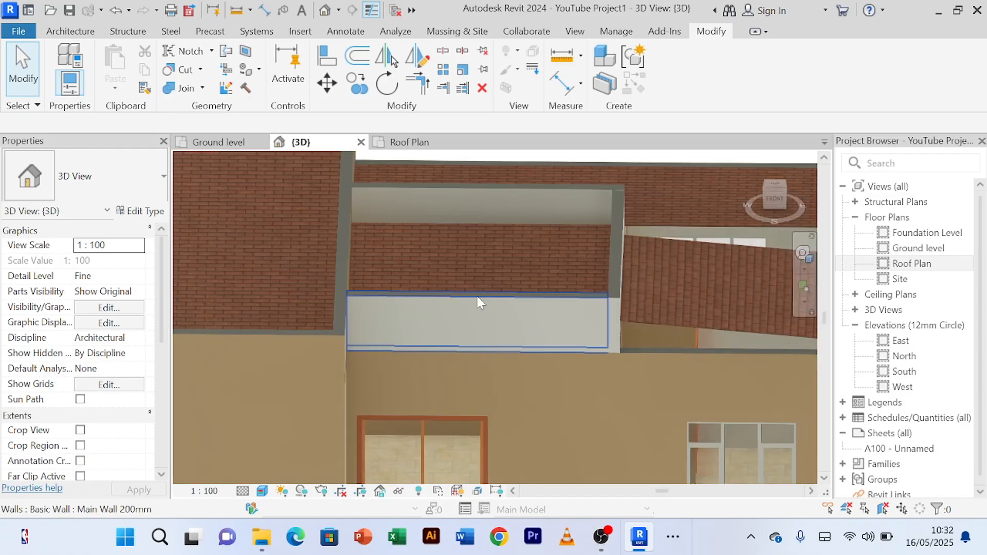
scroll(528, 391, "down", 3)
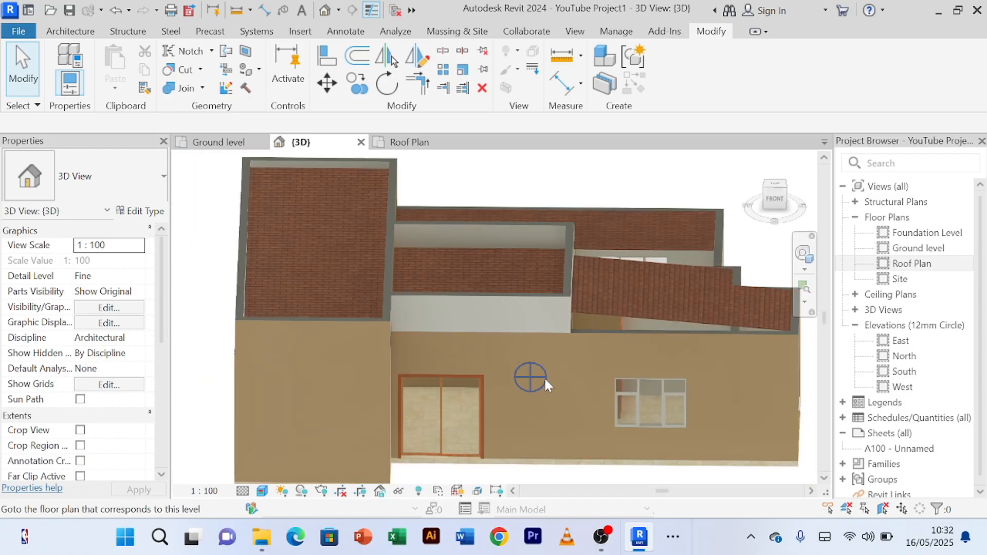
middle_click_drag(544, 377, 509, 360, "shift")
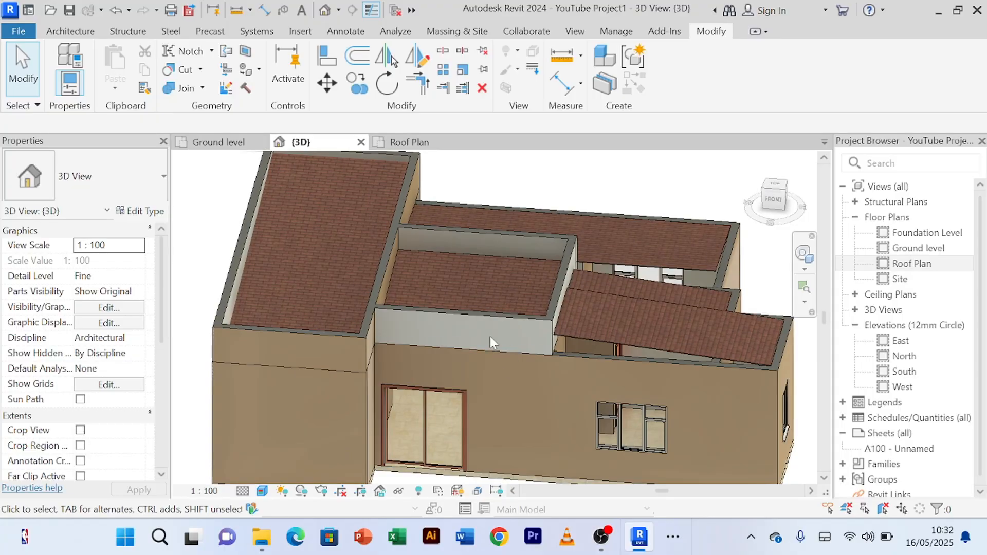
scroll(483, 328, "up", 5)
left_click(449, 306)
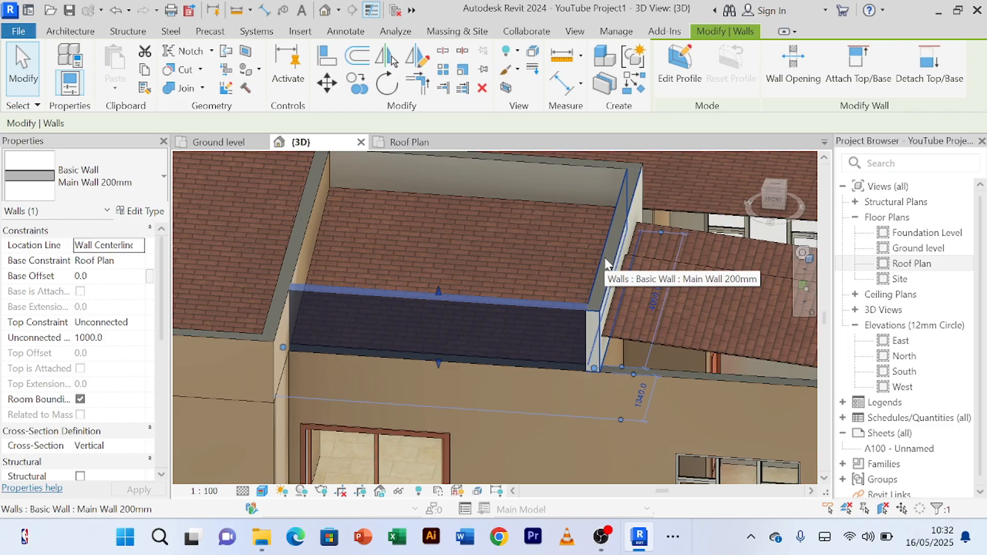
left_click(603, 258, "ctrl")
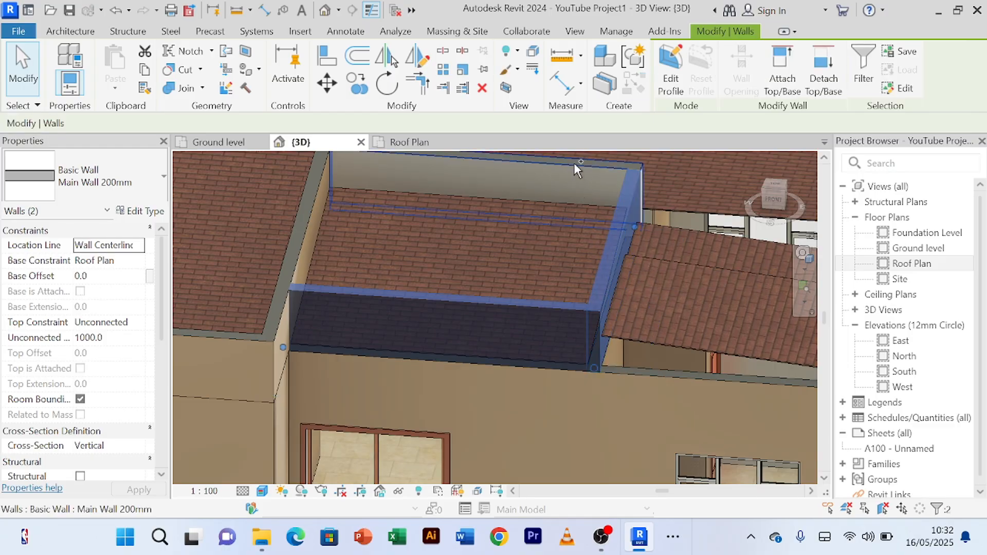
left_click(573, 163, "ctrl")
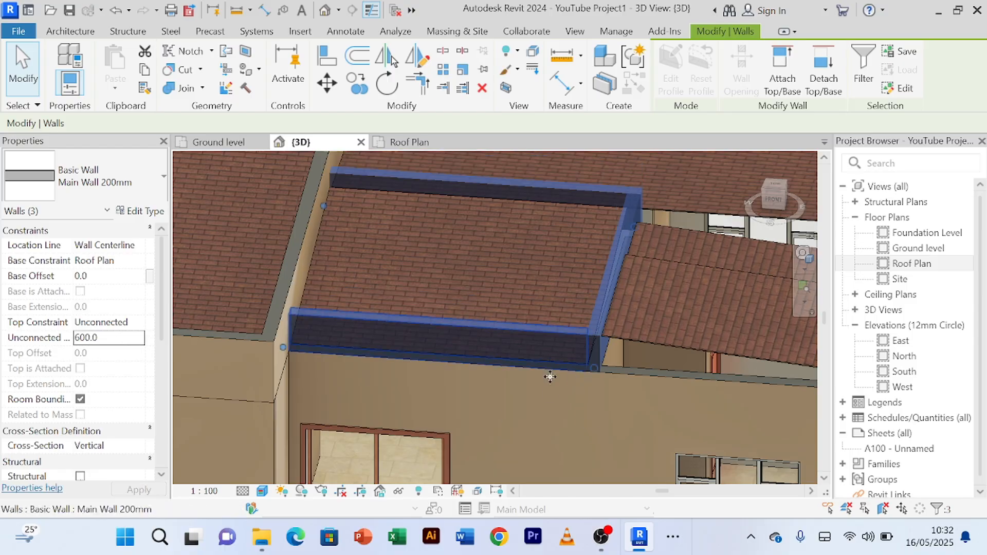
Step: Deselect the walls and examine the lowered parapets around the middle roof from several angles in the 3D view
scroll(538, 393, "down", 1)
middle_click_drag(553, 415, 529, 335, "shift")
left_click(569, 207)
scroll(569, 206, "up", 2)
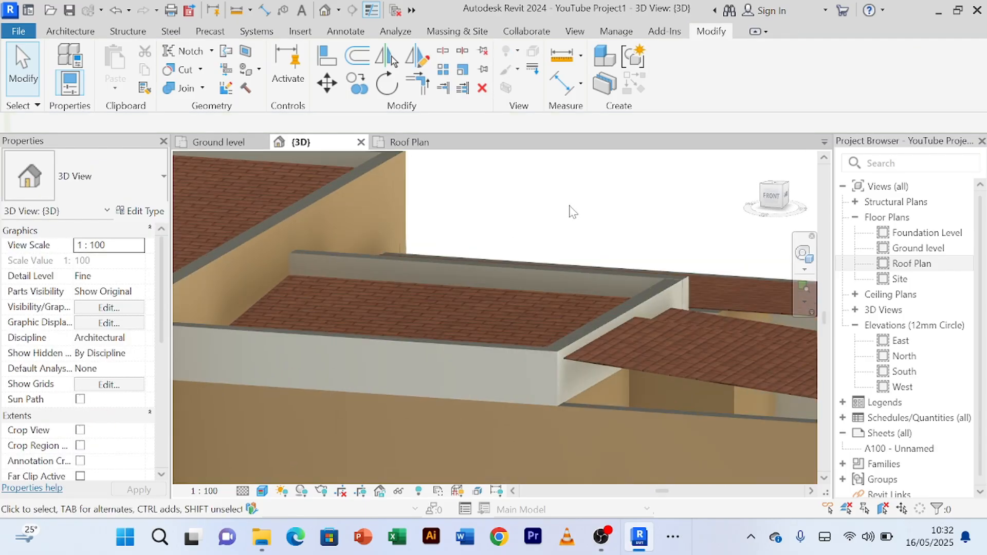
scroll(569, 206, "down", 2)
middle_click_drag(569, 206, 619, 222, "shift")
scroll(584, 220, "down", 5)
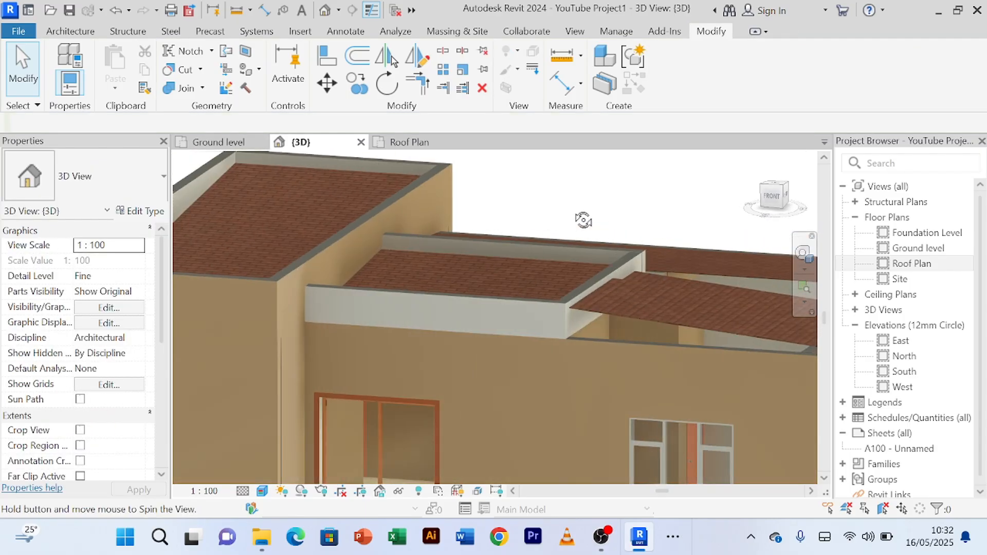
middle_click_drag(403, 415, 451, 437, "shift")
scroll(713, 352, "up", 2)
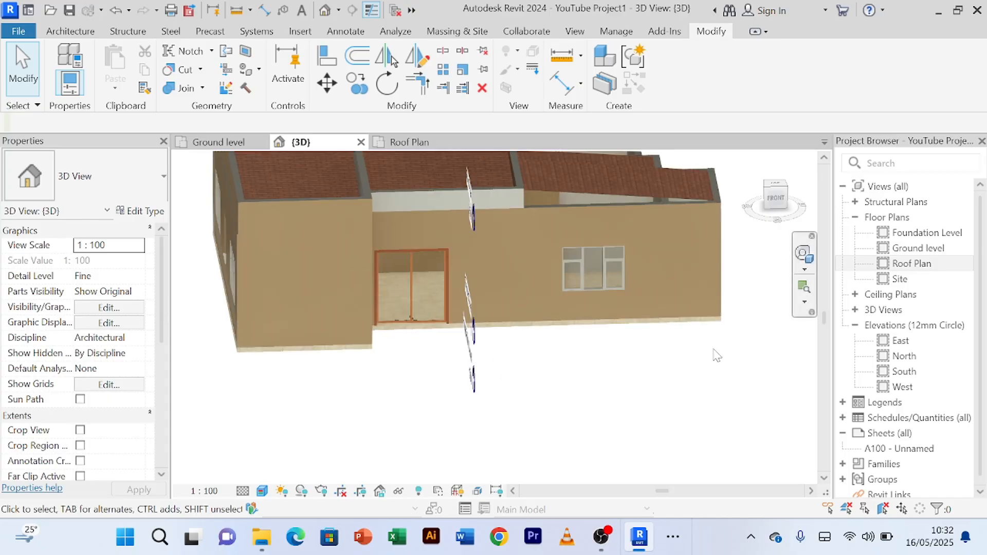
scroll(713, 352, "down", 2)
middle_click_drag(698, 400, 643, 483)
middle_click_drag(653, 249, 606, 266, "shift")
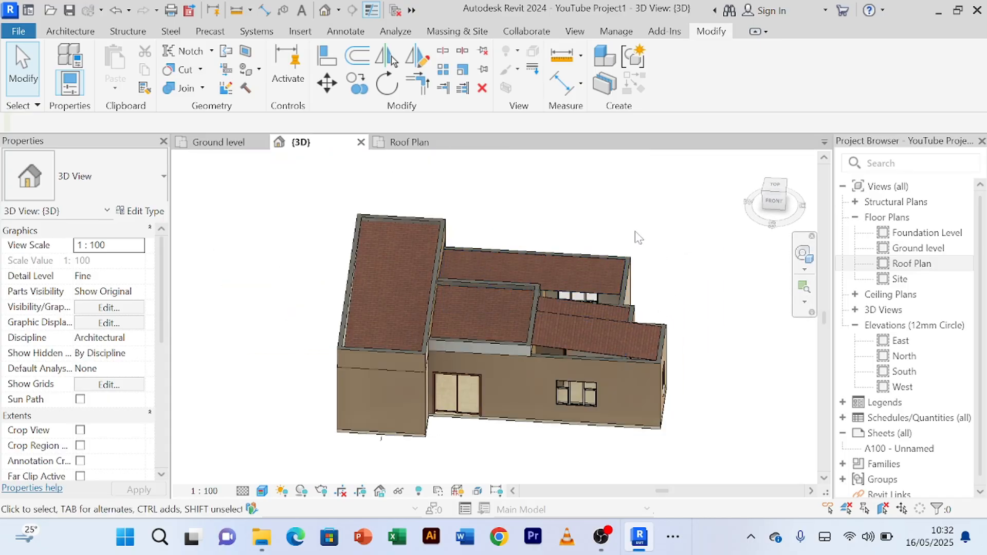
middle_click_drag(642, 235, 567, 222, "shift")
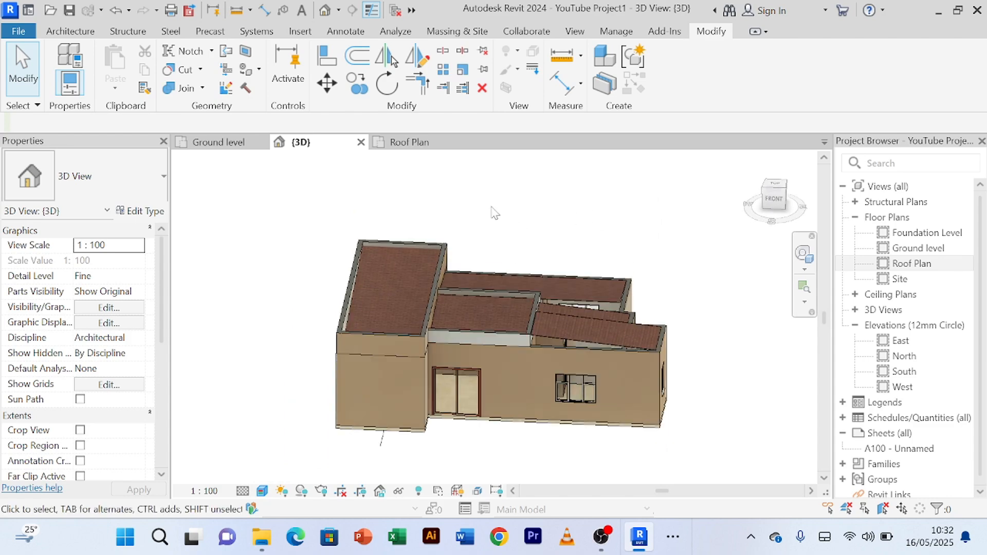
Step: Return to the Roof Plan and inspect the parapet between the middle and dining roofs and the dining roof's outline
left_click(410, 142)
scroll(554, 226, "down", 3)
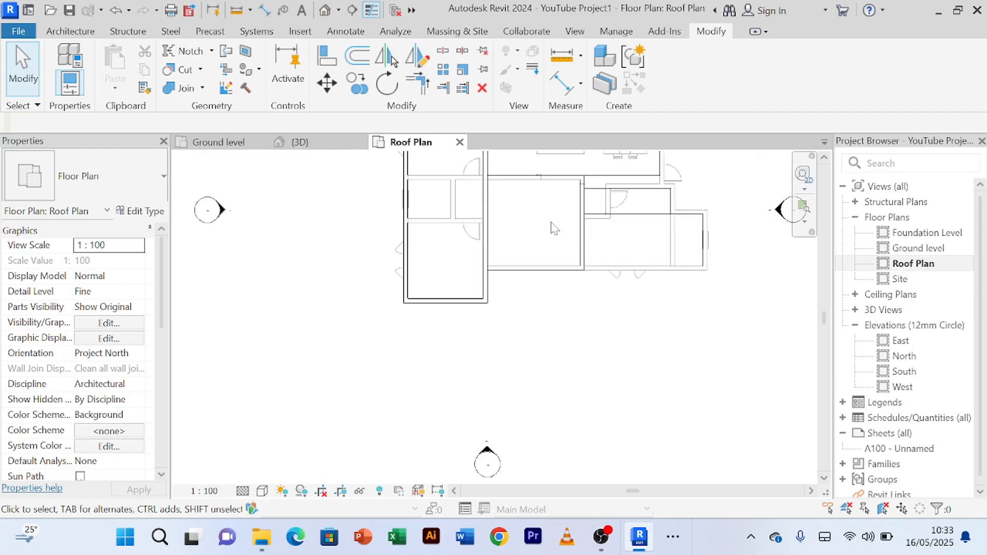
middle_click_drag(555, 229, 489, 337)
scroll(508, 282, "up", 2)
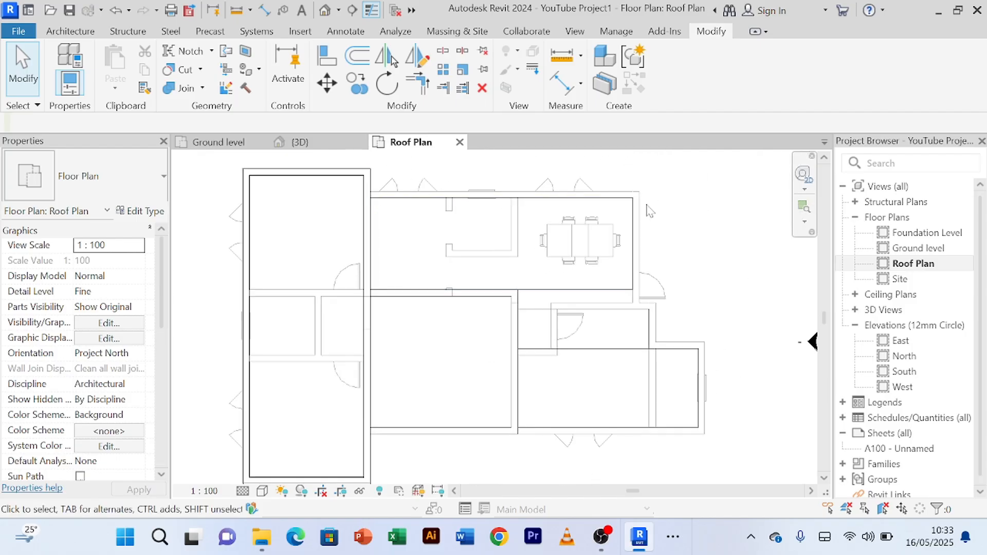
scroll(519, 303, "up", 2)
scroll(518, 304, "down", 1)
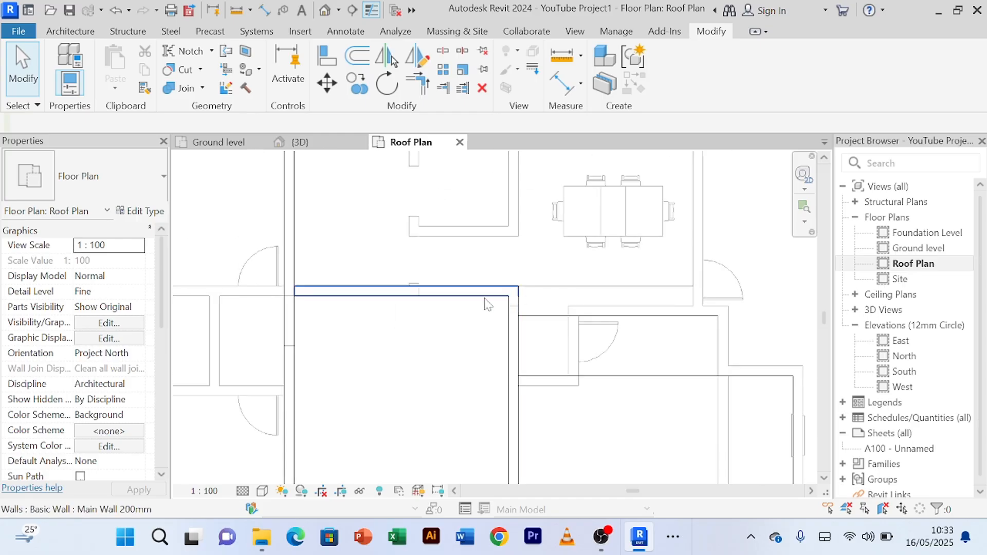
scroll(501, 302, "up", 1)
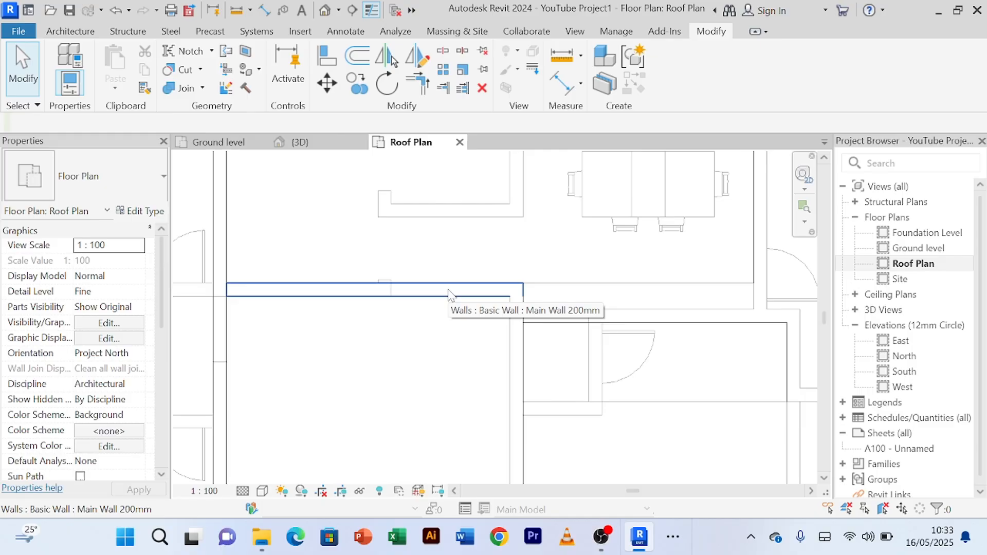
scroll(766, 287, "down", 2)
middle_click_drag(753, 287, 695, 345)
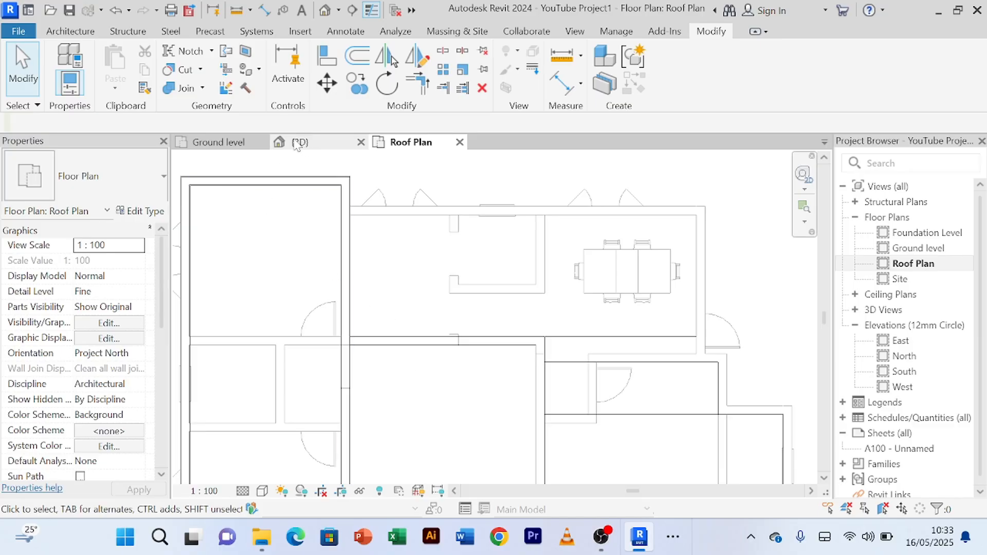
Step: Create a similar 1000 mm high Main Wall 200mm parapet, 8200 mm long, along the dining roof's upper edge from the existing left parapet
left_click(347, 226)
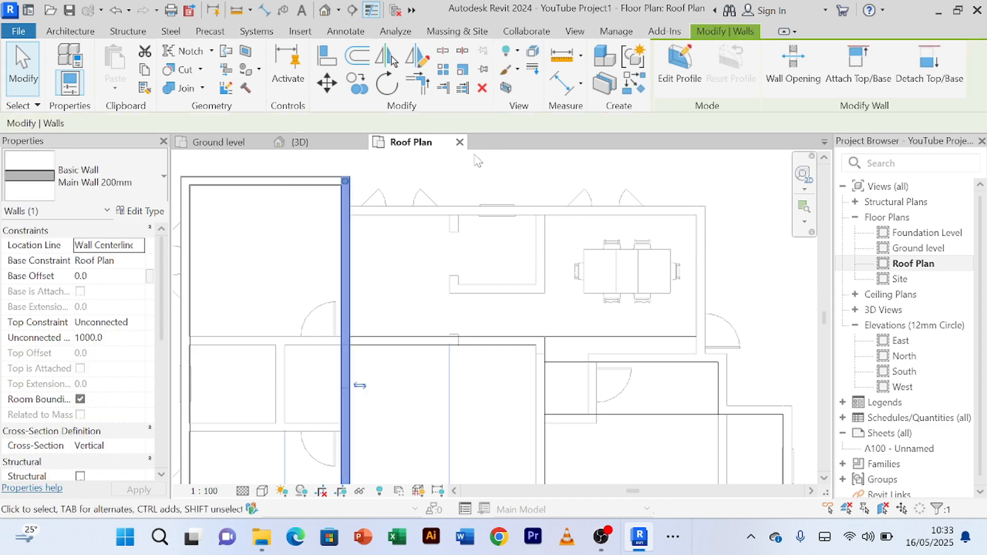
left_click(633, 90)
scroll(343, 206, "up", 1)
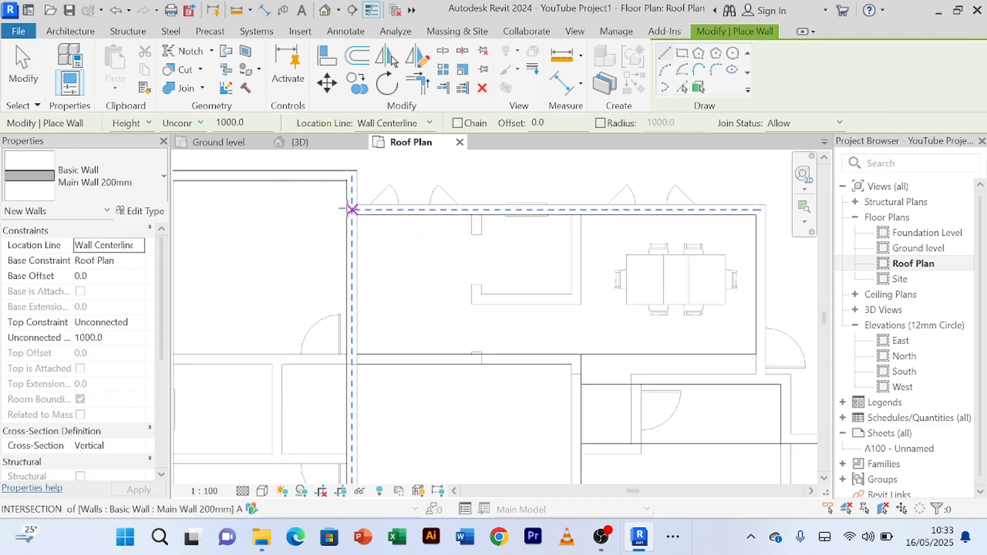
left_click(351, 209)
middle_click_drag(623, 213, 496, 210)
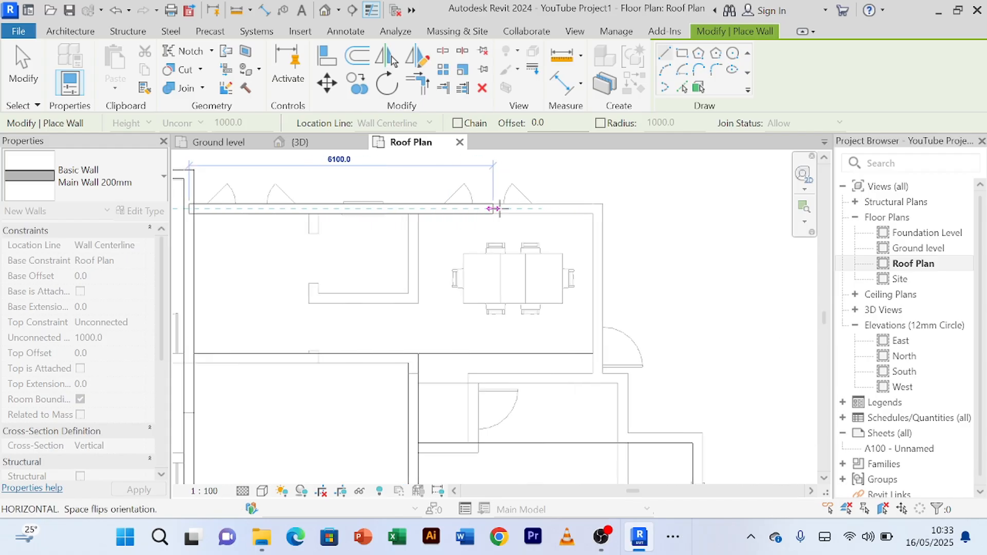
left_click(597, 208)
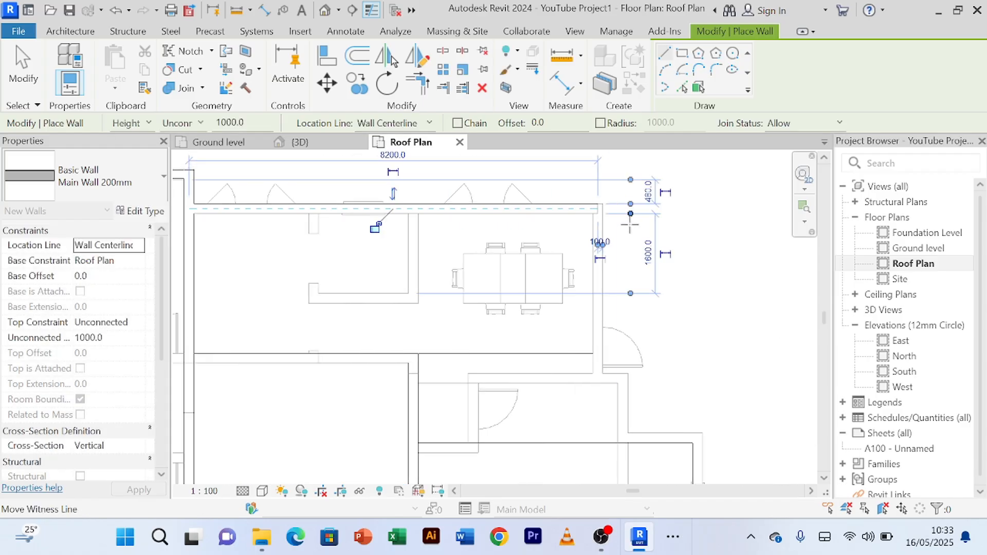
Step: Draw a 1000 mm high parapet about 3000 mm long down the dining roof's right edge and end the Wall command
scroll(602, 221, "up", 2)
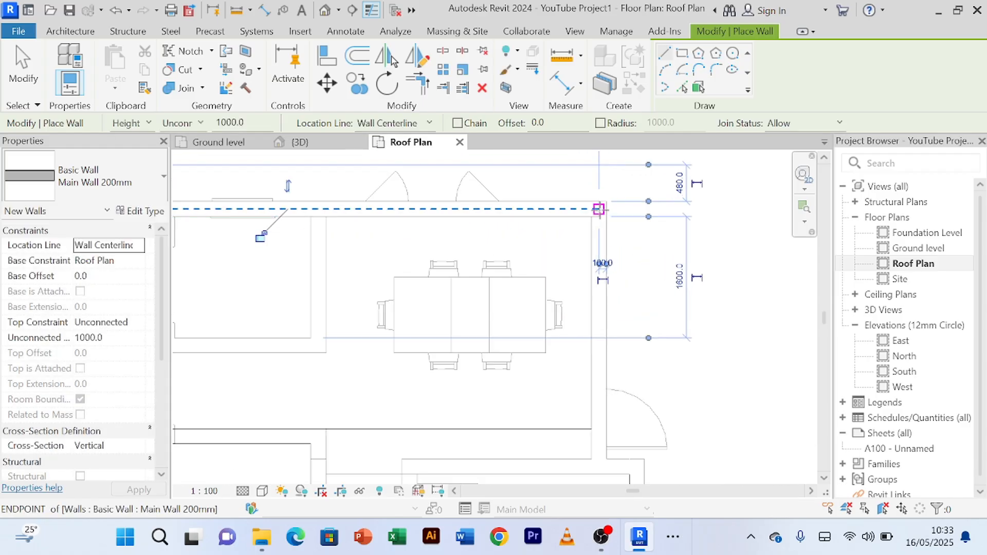
left_click(598, 208)
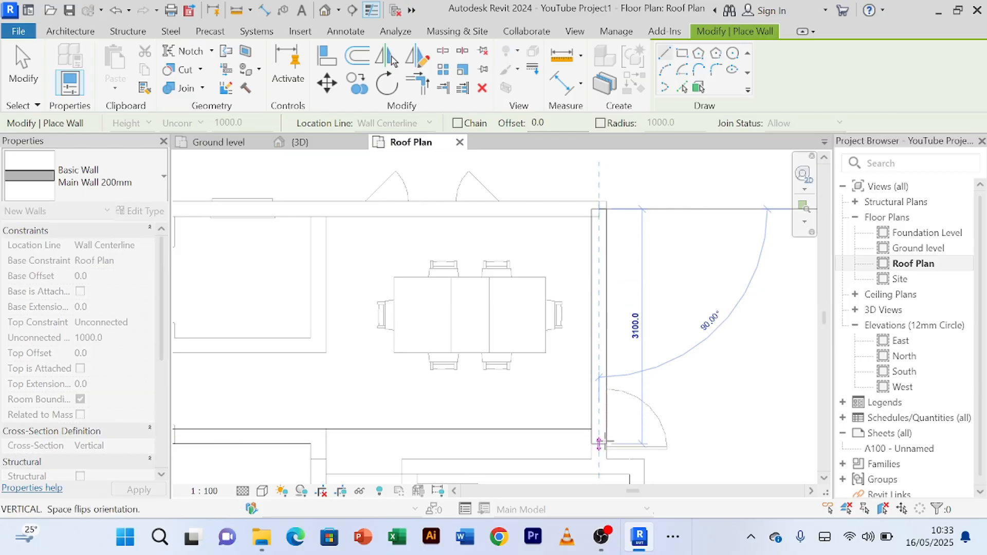
left_click(599, 441)
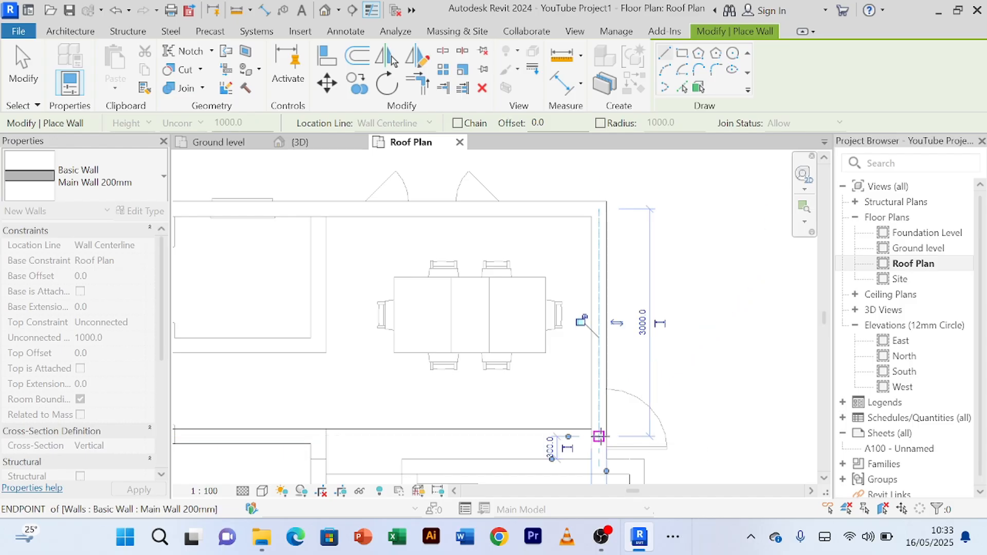
right_click(689, 274)
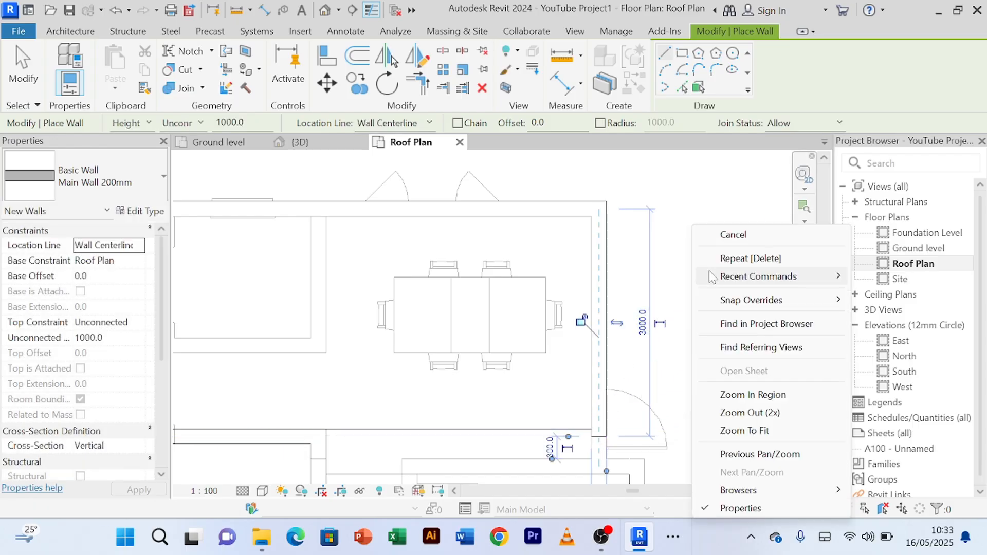
left_click(720, 232)
right_click(699, 219)
left_click(705, 223)
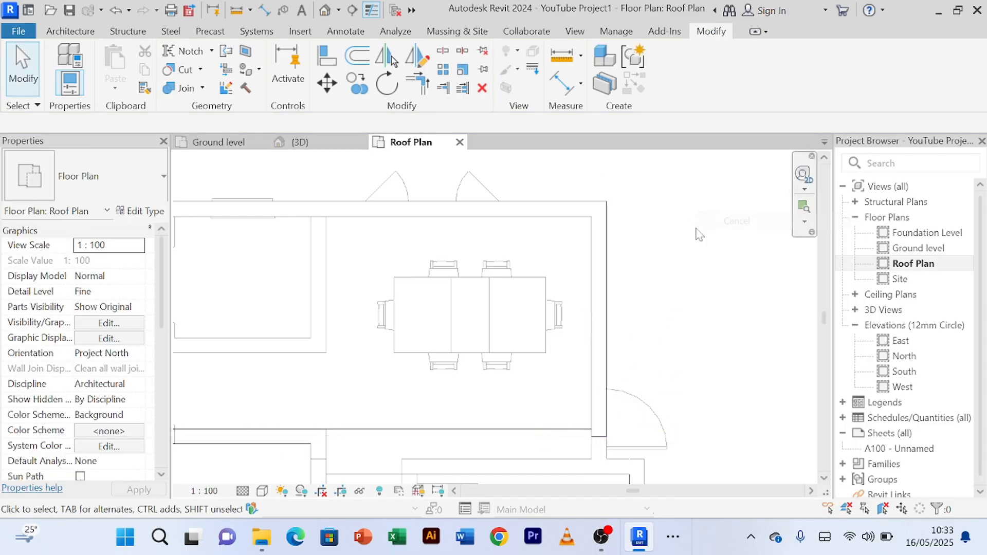
Step: Join the dining roof's right parapet to the parapet between the dining and middle roofs with Trim/Extend to Corner, and end the command
left_click(425, 88)
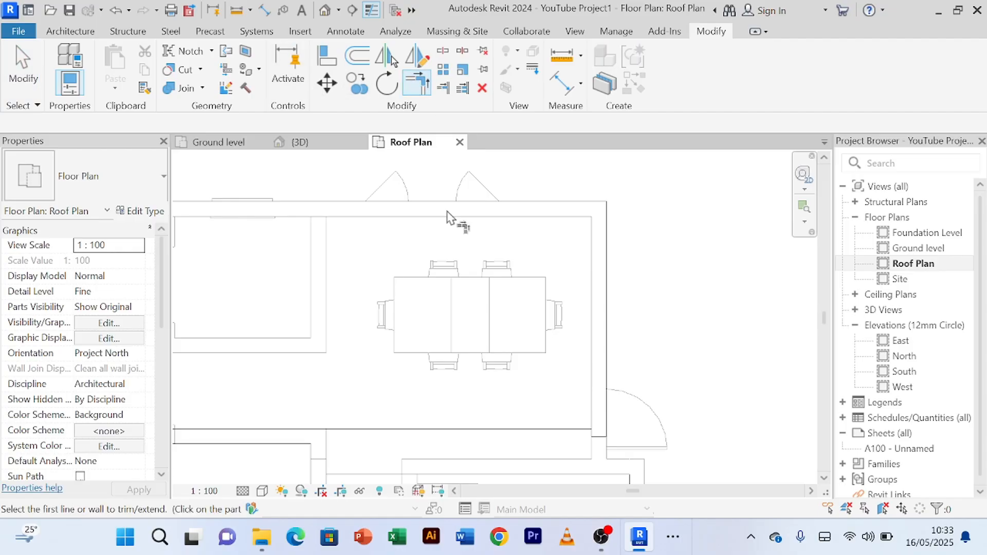
left_click(604, 433)
left_click(337, 440)
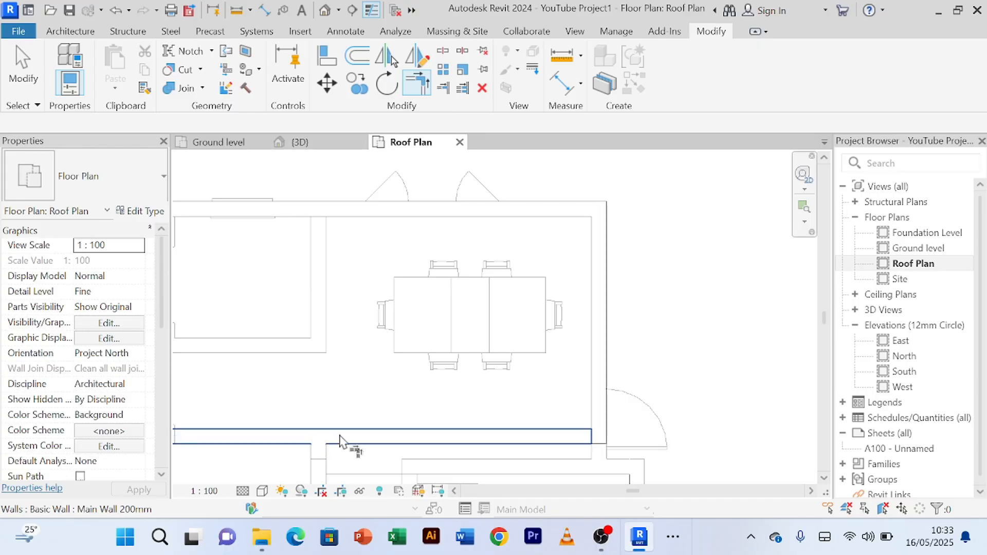
right_click(664, 309)
left_click(691, 36)
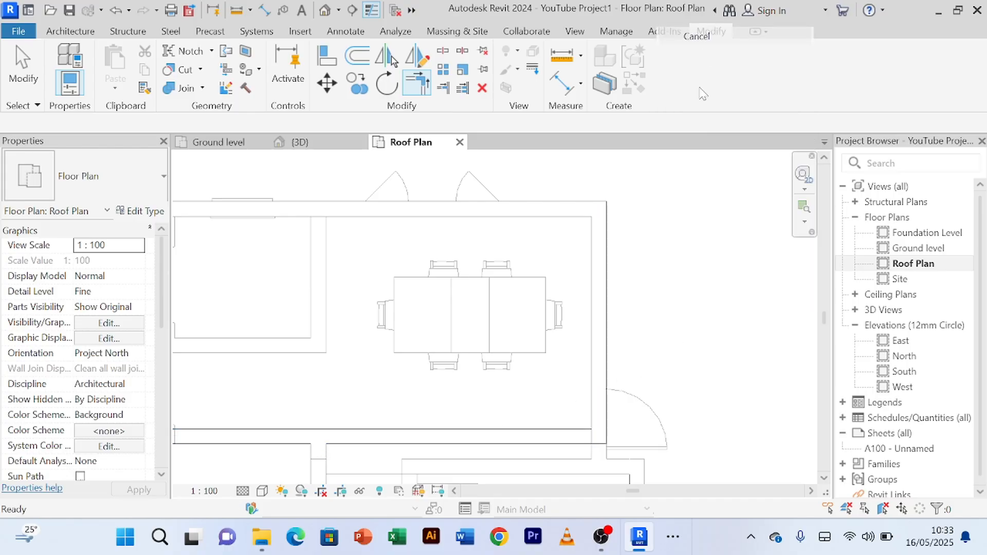
right_click(713, 173)
left_click(737, 230)
right_click(723, 205)
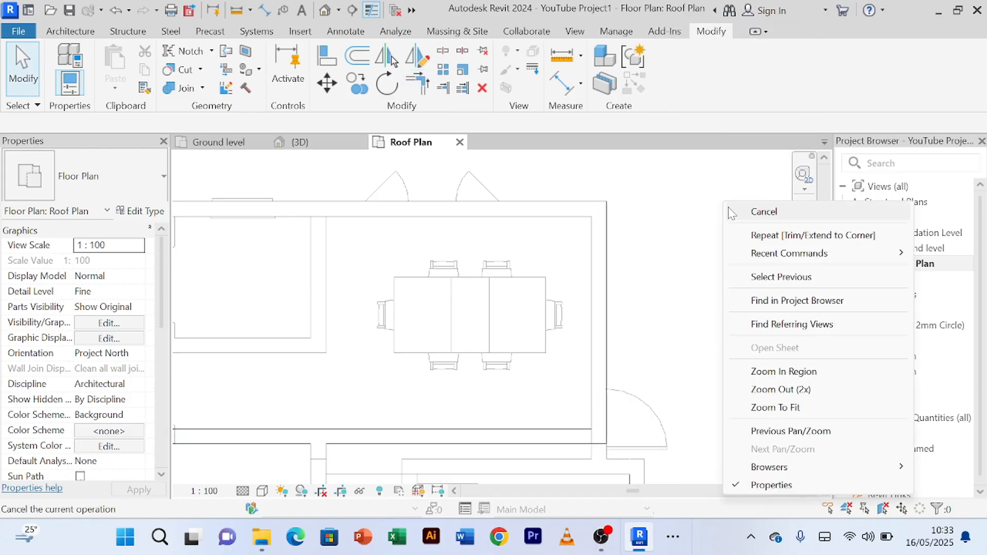
left_click(724, 203)
right_click(720, 204)
left_click(725, 202)
right_click(720, 205)
left_click(724, 202)
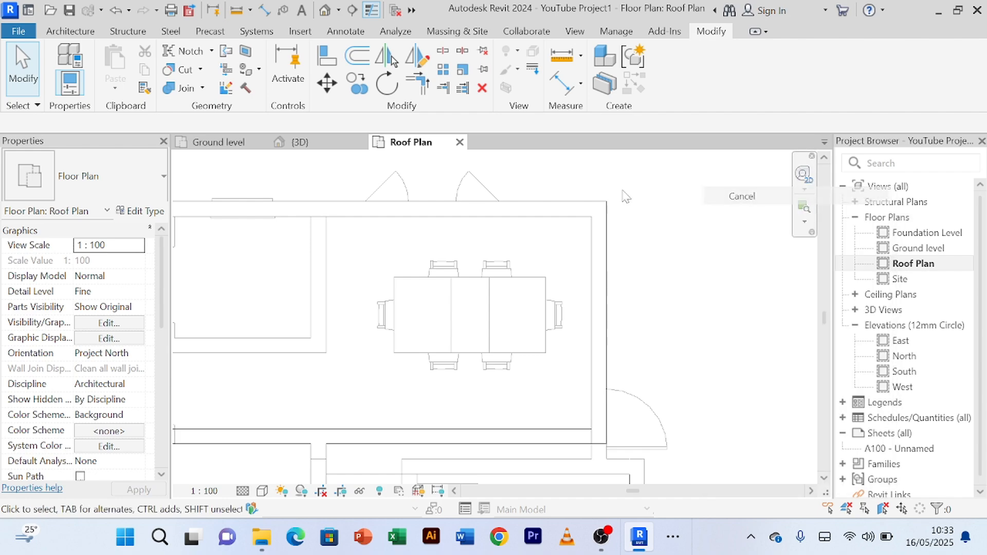
Step: Examine the dining roof's new parapets and their corner joins in the 3D view
left_click(303, 143)
scroll(668, 229, "up", 3)
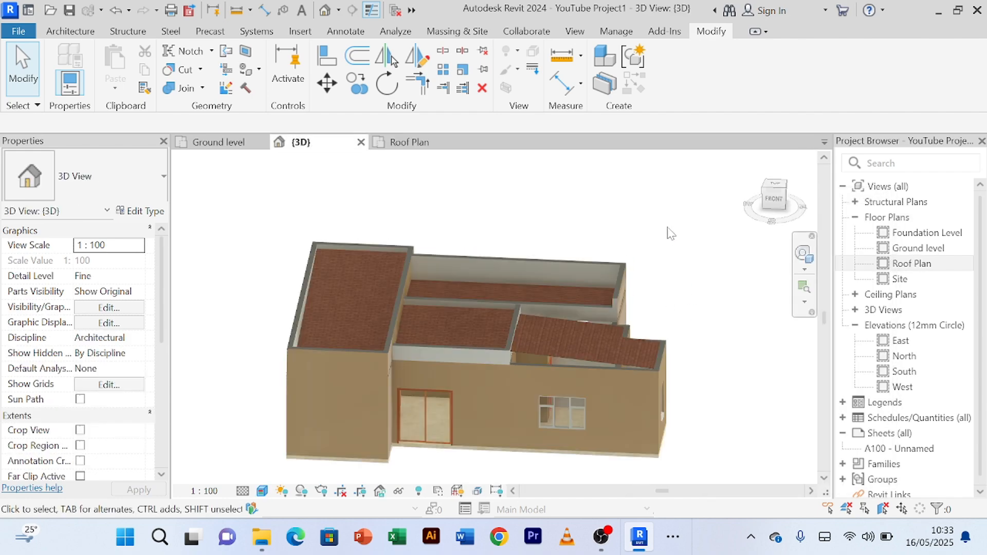
middle_click_drag(668, 229, 606, 226, "shift")
scroll(655, 216, "up", 2)
scroll(610, 221, "down", 2)
scroll(606, 226, "up", 2)
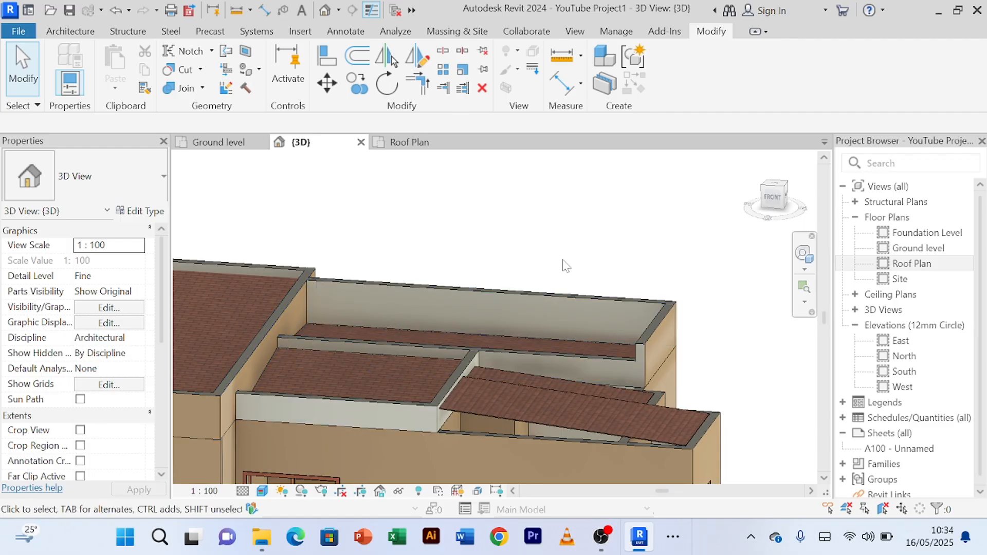
scroll(561, 261, "down", 1)
mouse_move(561, 263)
middle_mouse_down("shift")
mouse_move(599, 274)
mouse_move(569, 260)
mouse_move(576, 269)
middle_mouse_up("shift")
scroll(465, 280, "up", 1)
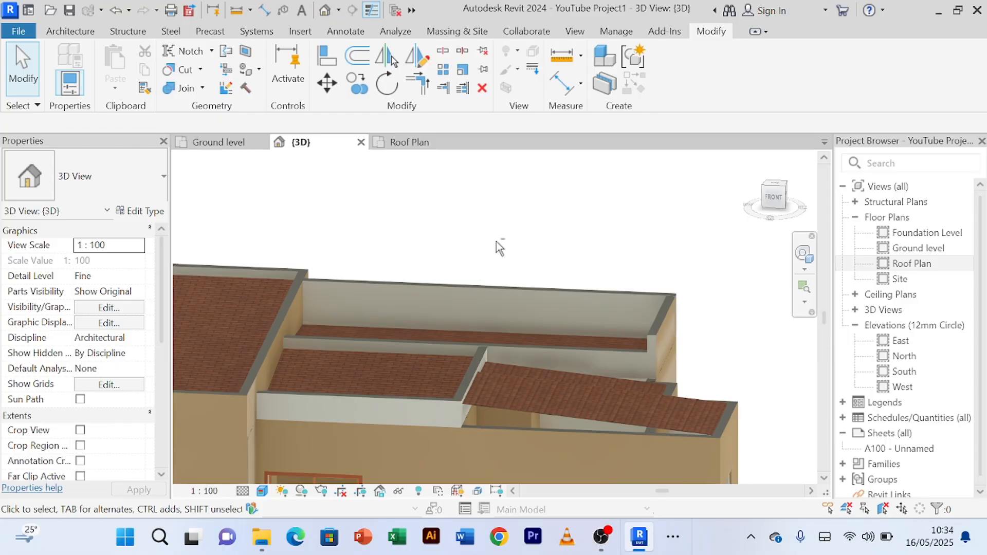
Step: Set the unconnected height of the dining roof's upper, right and lower parapets to 1200 mm
middle_click_drag(496, 241, 309, 270, "shift")
scroll(468, 265, "up", 2)
scroll(484, 266, "down", 2)
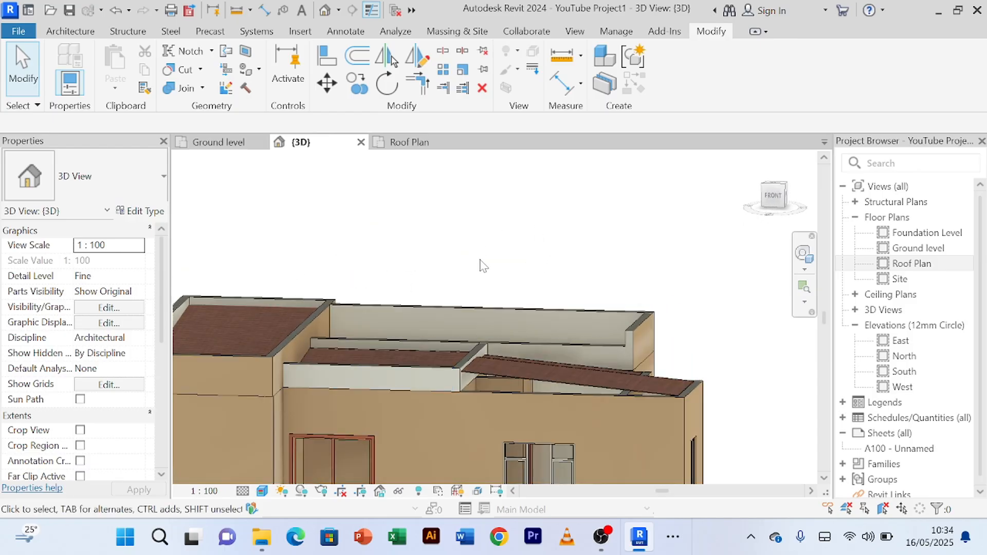
middle_click_drag(484, 265, 550, 292, "shift")
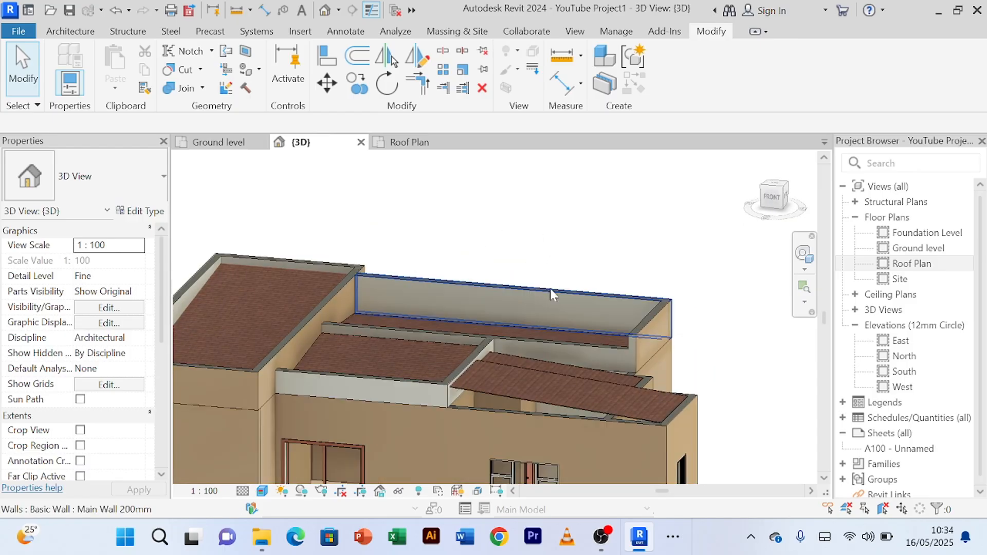
left_click(550, 288)
scroll(615, 281, "up", 2)
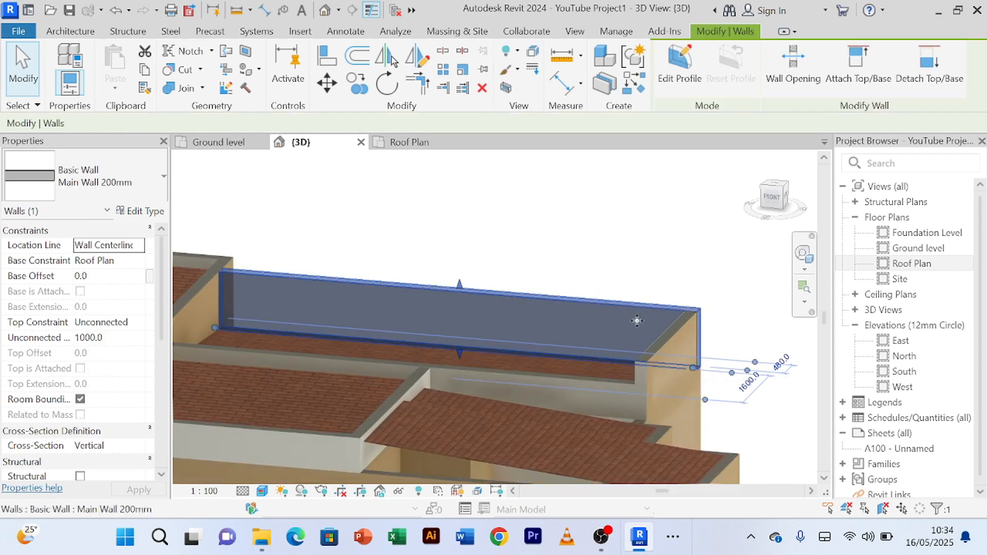
left_click(648, 377, "ctrl")
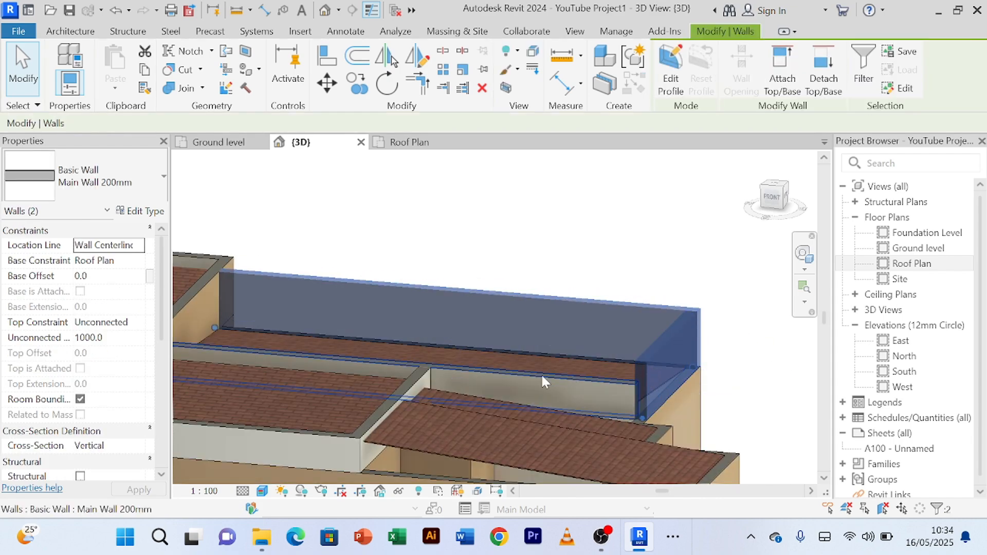
left_click(356, 362, "ctrl")
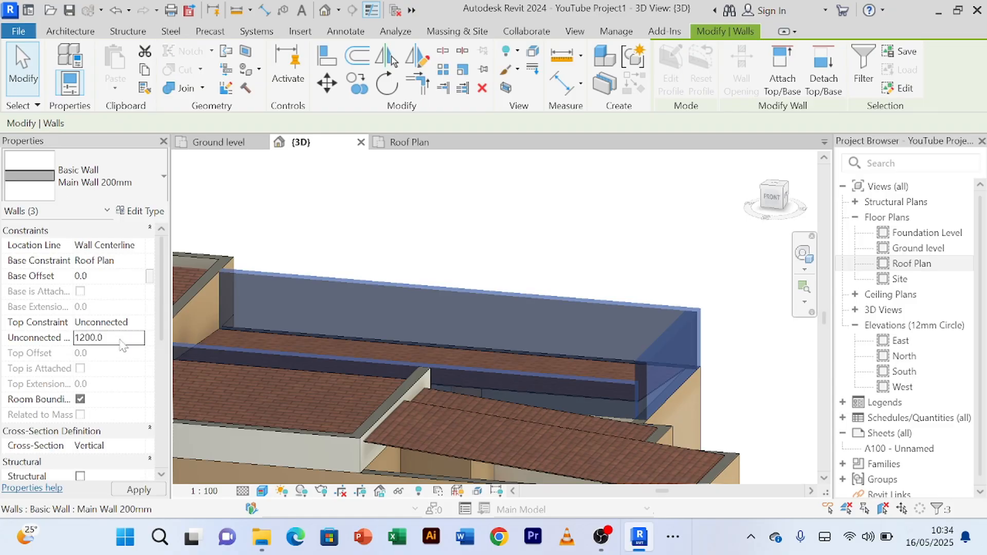
left_click(545, 232)
scroll(540, 224, "down", 2)
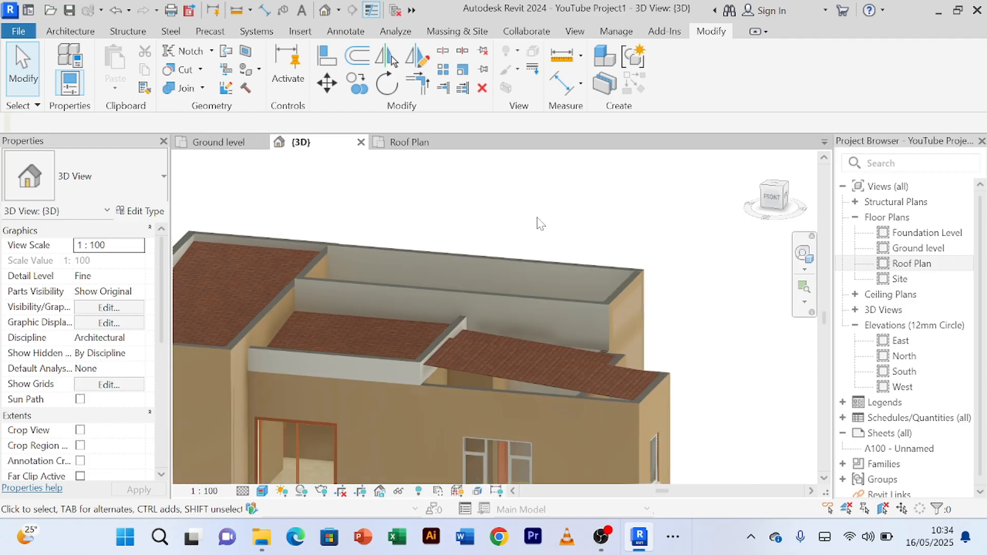
Step: Raise the dining roof's upper, right and lower parapets to an unconnected height of 1500 mm
middle_click_drag(539, 223, 494, 272, "shift")
left_click(494, 273)
scroll(563, 240, "up", 3)
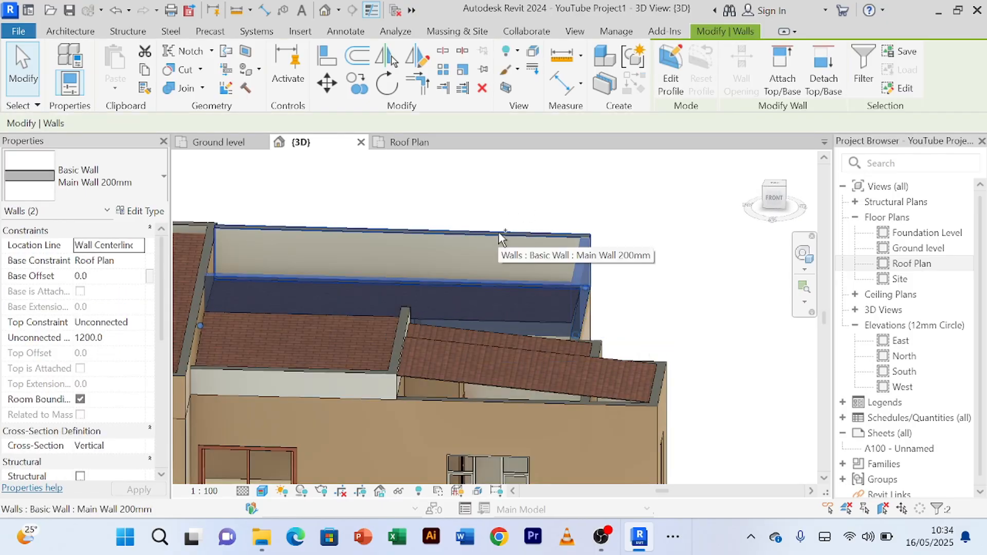
left_click(498, 233, "ctrl")
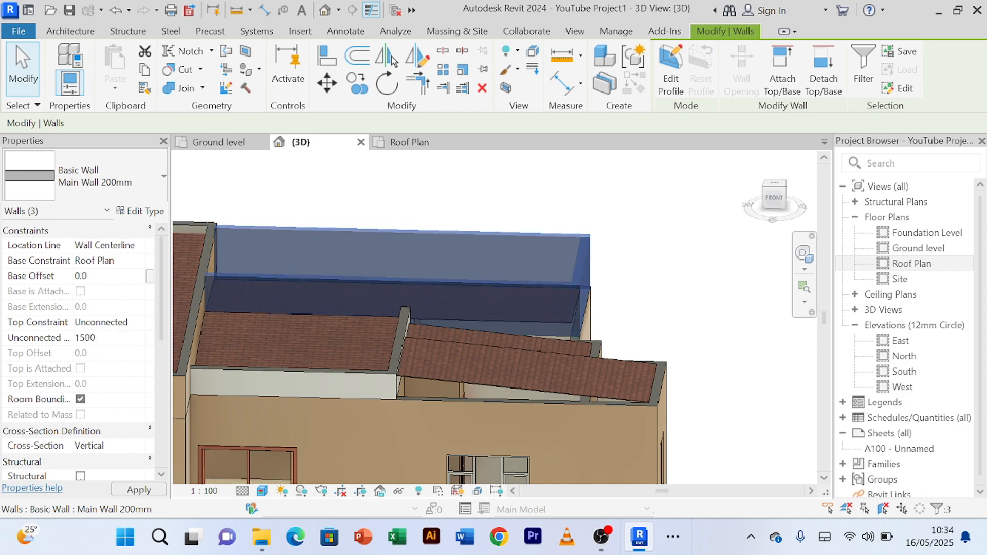
left_click(636, 250)
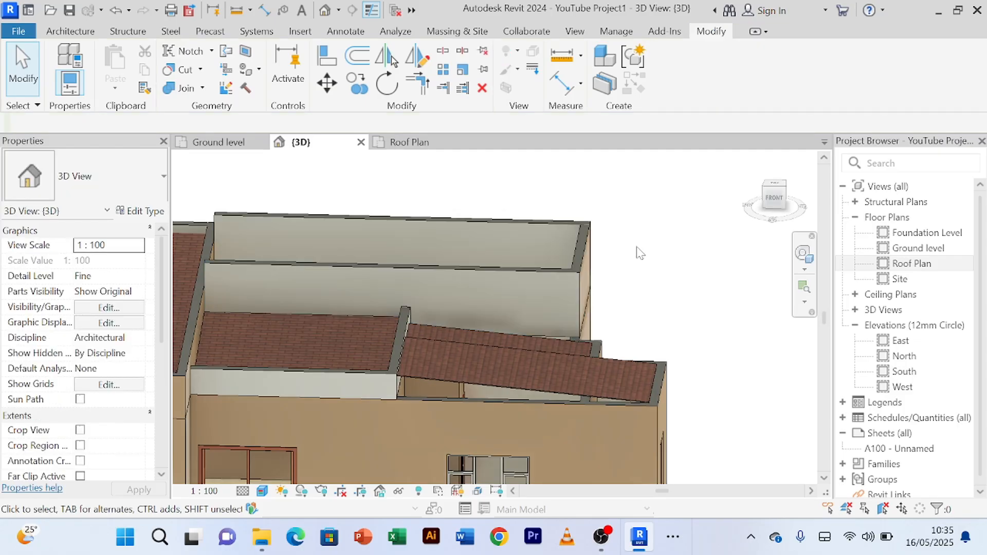
Step: Examine the raised dining roof parapets and their junctions with the left wing's parapet in the 3D view
scroll(633, 244, "down", 2)
middle_click_drag(648, 277, 637, 297, "shift")
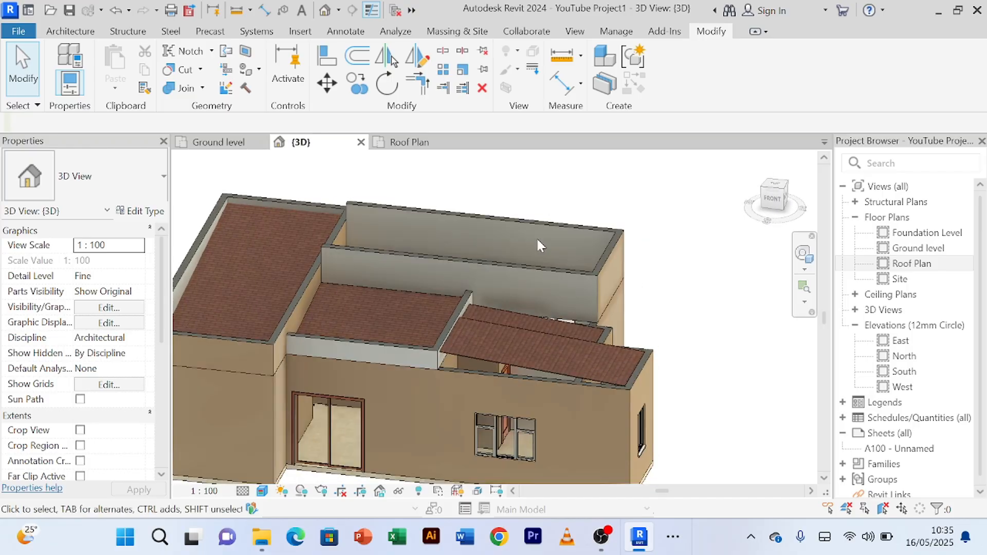
scroll(531, 218, "up", 2)
scroll(532, 218, "down", 2)
middle_click_drag(543, 213, 648, 256)
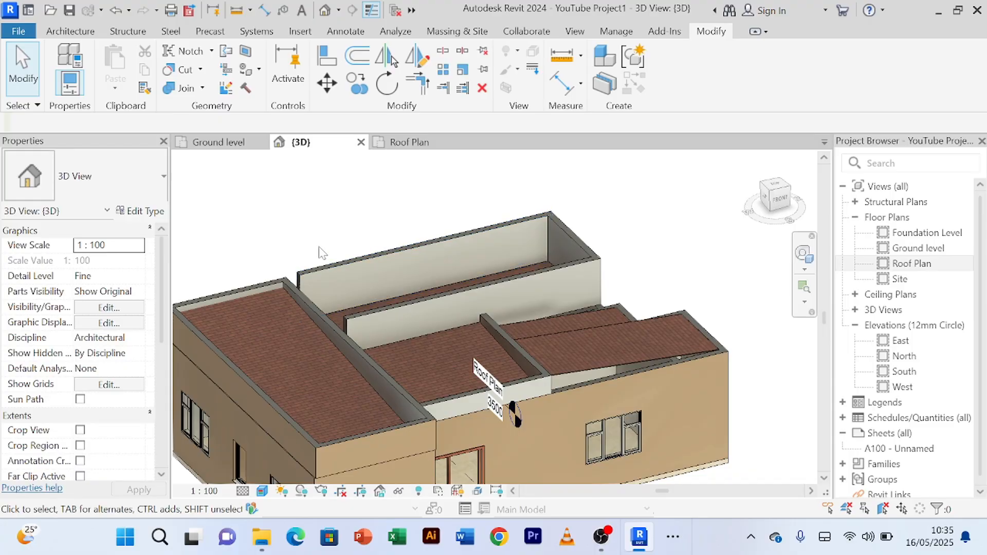
middle_click_drag(321, 252, 257, 324, "shift")
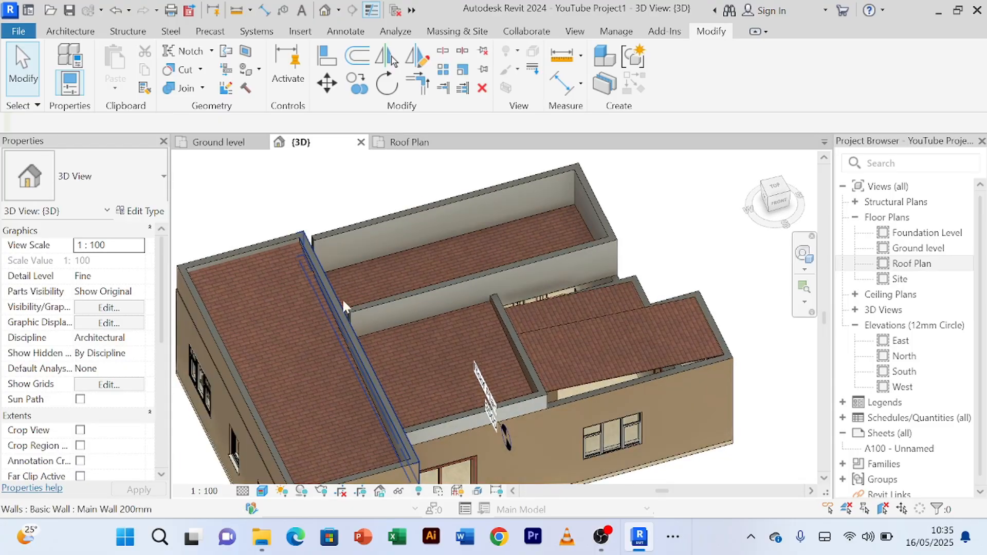
middle_click_drag(352, 285, 346, 319, "shift")
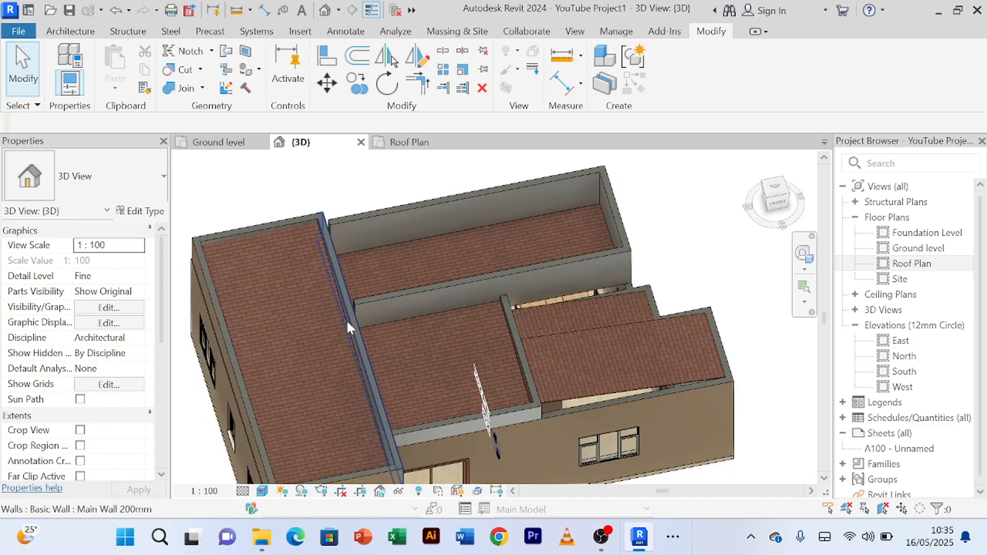
scroll(352, 306, "up", 3)
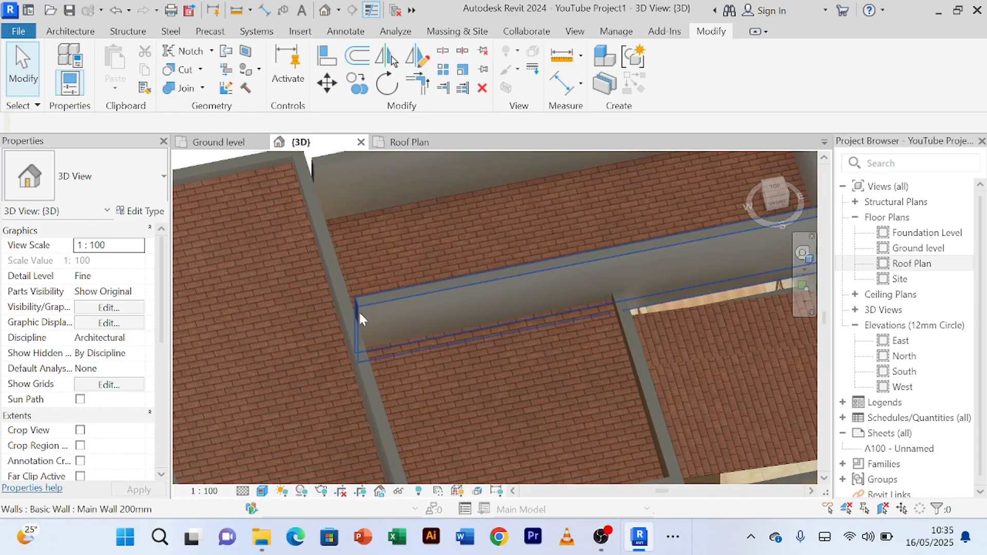
scroll(359, 311, "down", 2)
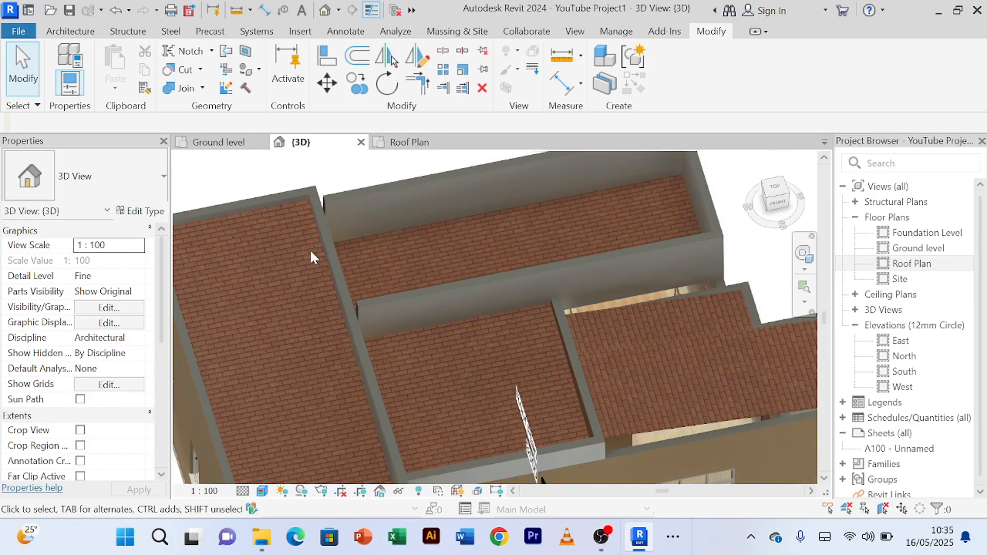
Step: In the Roof Plan, split the left wing's right parapet where it meets the dining roof's upper and lower parapets, and end the command
left_click(415, 145)
scroll(580, 352, "up", 2)
scroll(649, 329, "down", 3)
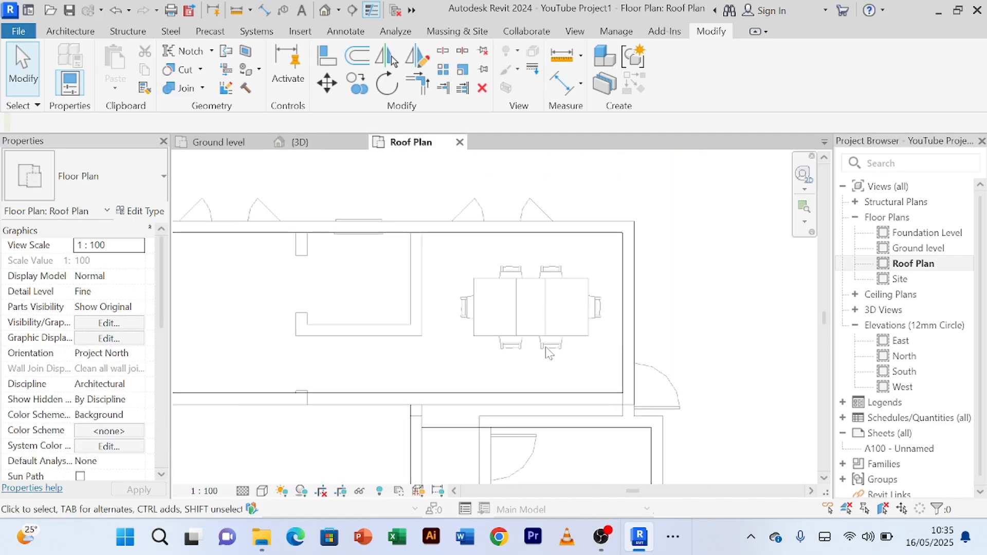
scroll(422, 353, "down", 2)
middle_click_drag(418, 354, 497, 246)
scroll(337, 272, "up", 2)
scroll(357, 308, "down", 1)
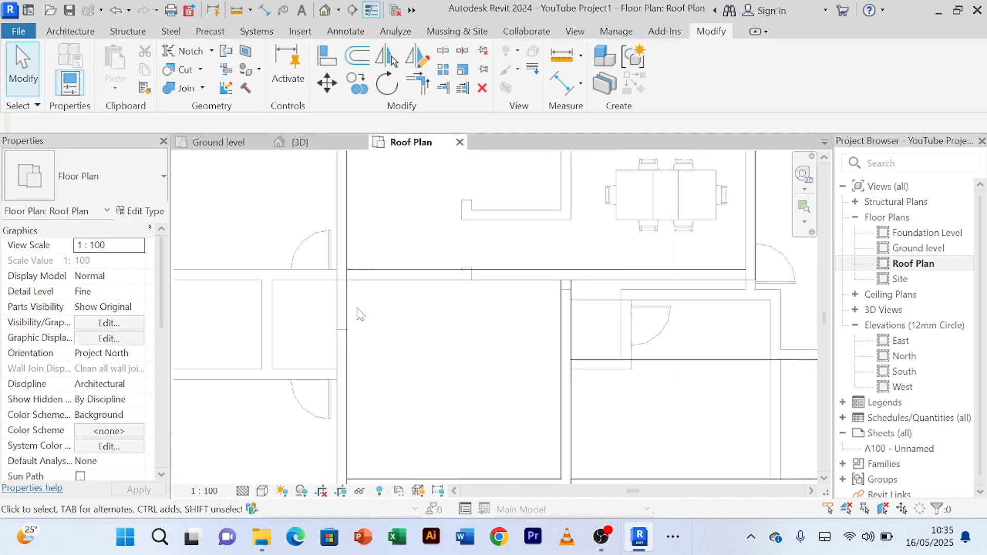
middle_click_drag(356, 308, 354, 394)
left_click(338, 276)
scroll(373, 286, "up", 1)
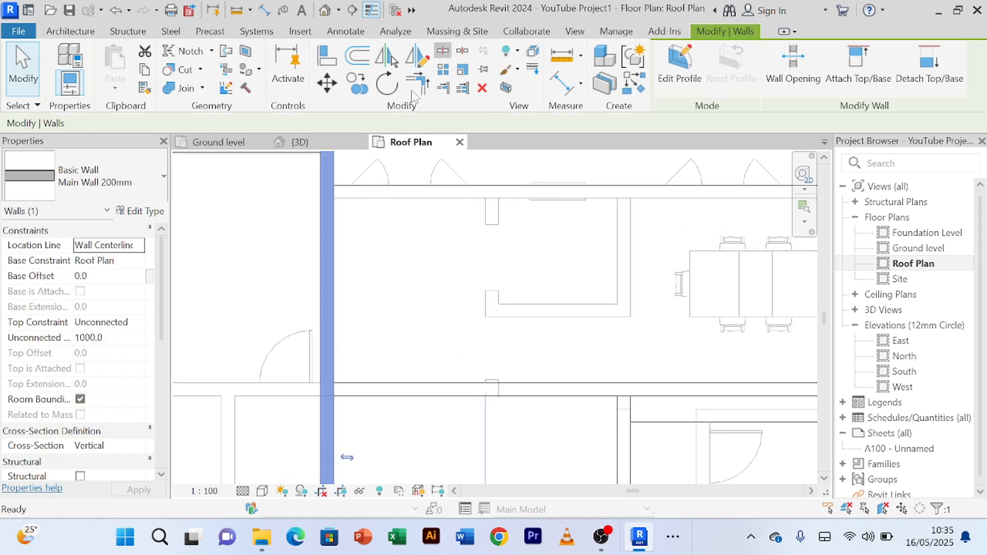
scroll(331, 191, "up", 1)
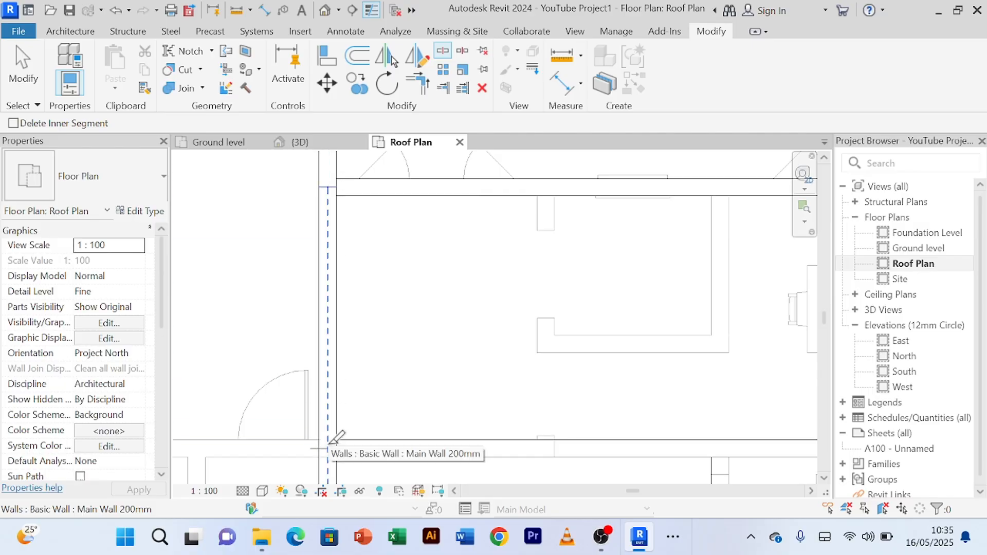
right_click(397, 316)
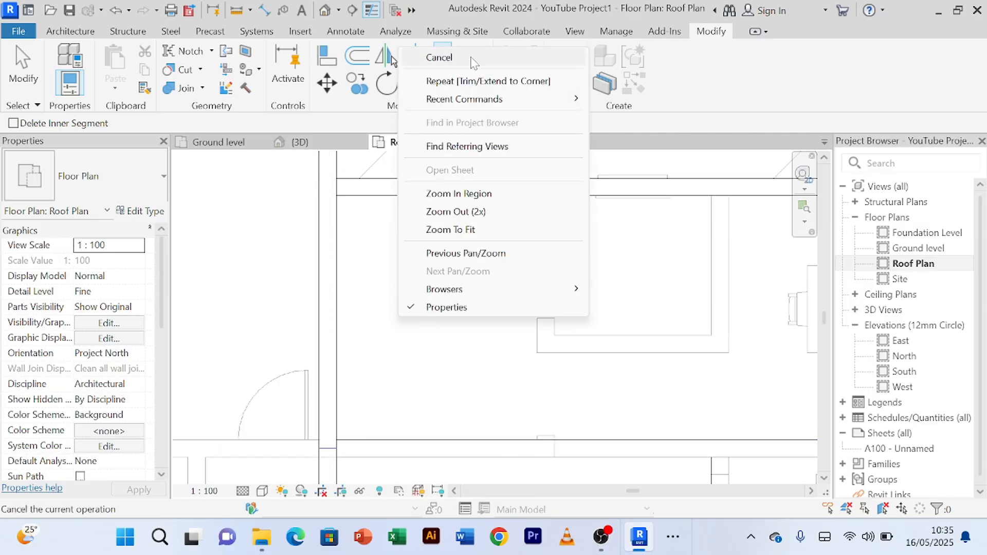
left_click(417, 57)
right_click(438, 275)
left_click(465, 22)
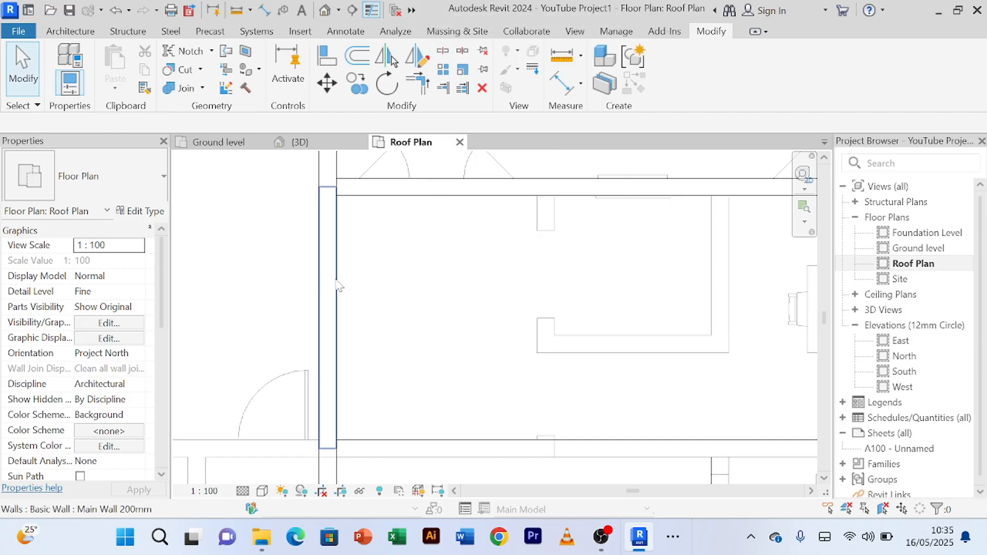
Step: Set the split parapet segment beside the dining roof to 1500 mm high and return to the 3D view
left_click(336, 285)
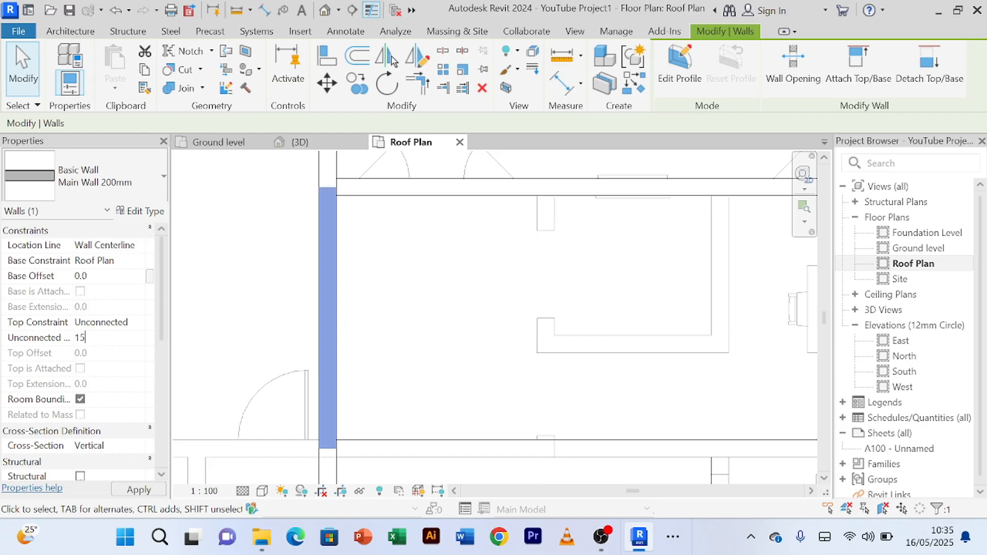
left_click(264, 311)
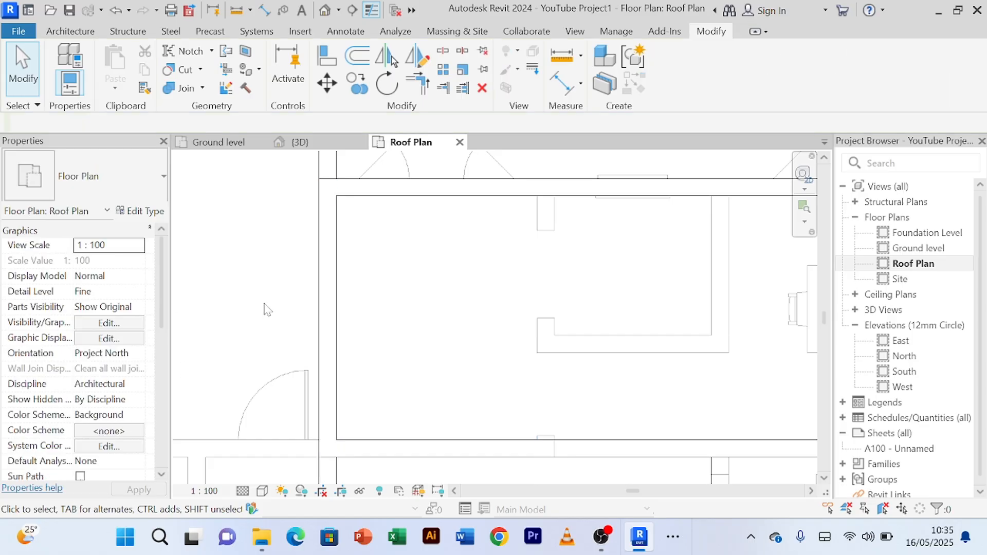
left_click(319, 147)
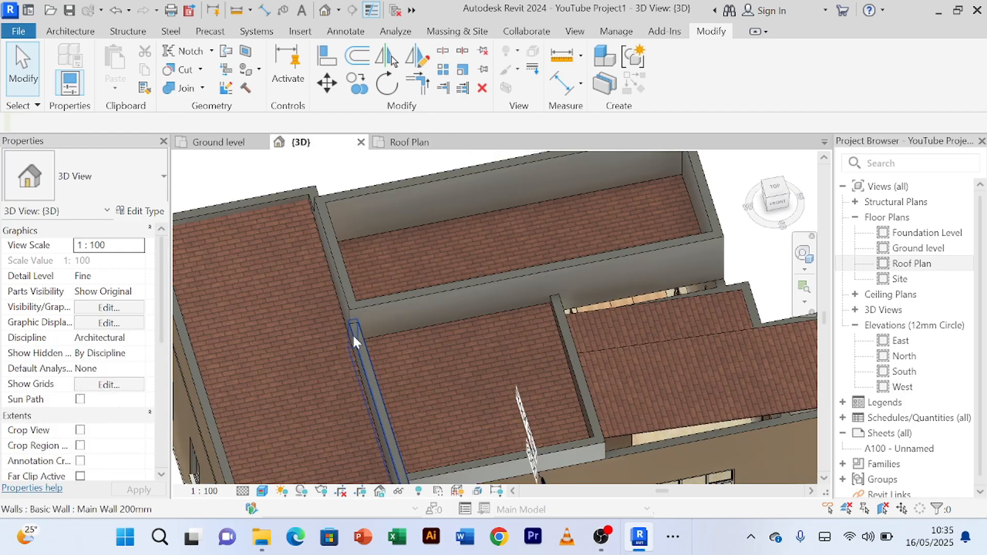
Step: Examine the raised parapet segment and its joins with the dining roof's parapets from the left and front sides
scroll(353, 334, "down", 3)
middle_click_drag(337, 356, 473, 248, "shift")
scroll(409, 388, "up", 5)
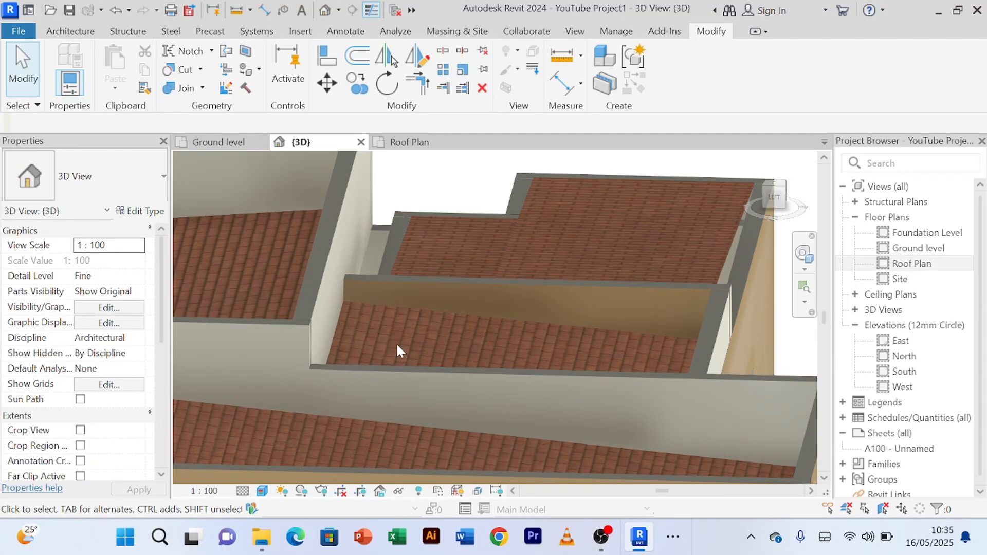
scroll(398, 351, "down", 3)
middle_click_drag(398, 351, 319, 392, "shift")
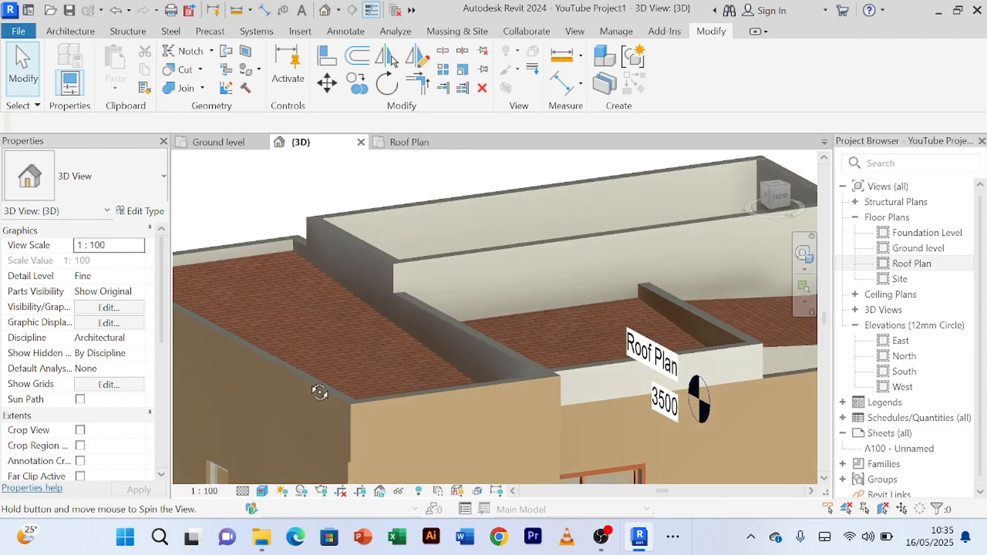
scroll(356, 339, "down", 2)
middle_click_drag(356, 340, 236, 354, "shift")
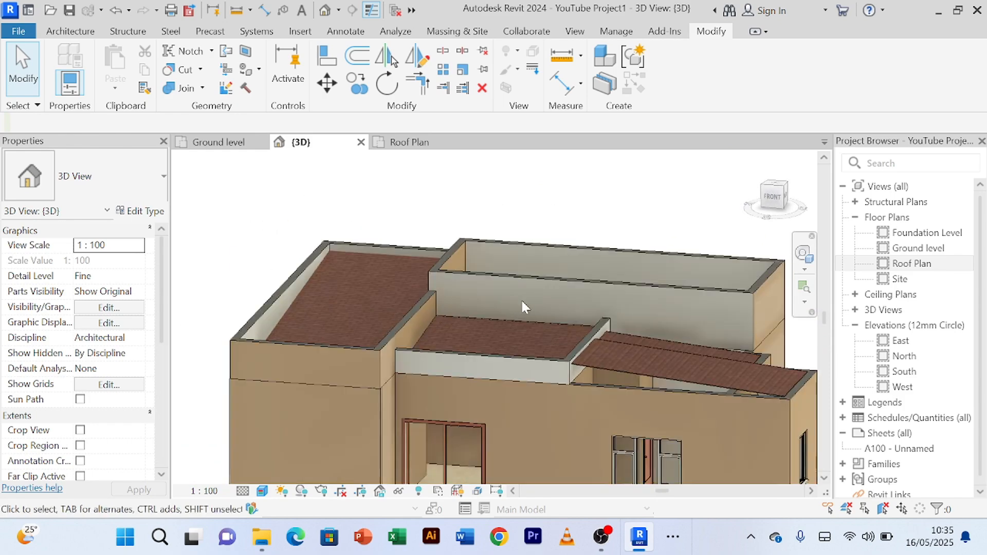
Step: Inspect the house's front side, including the middle roof's parapets and the sloping right-hand roof, in the 3D view
scroll(523, 301, "up", 2)
scroll(526, 302, "down", 2)
middle_click_drag(526, 303, 555, 308, "shift")
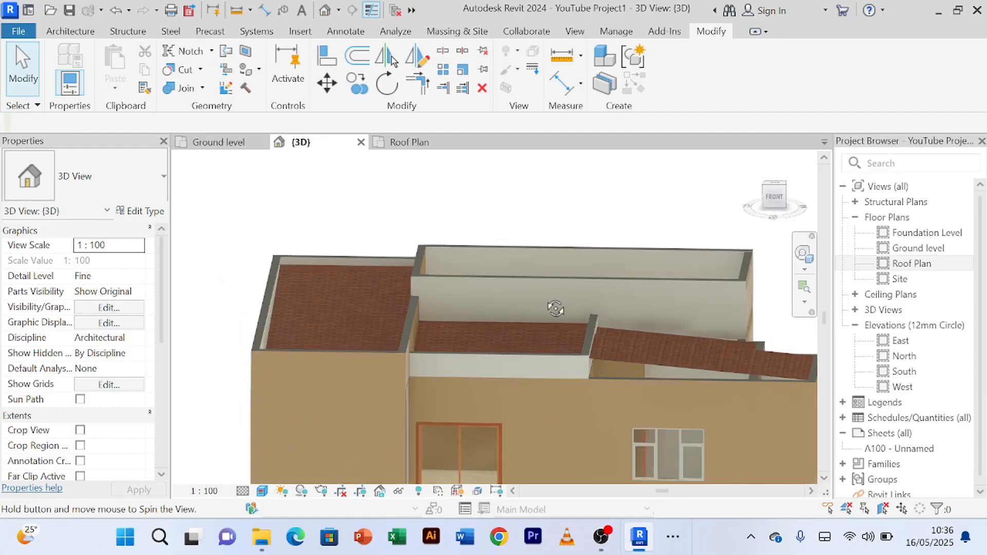
scroll(651, 324, "up", 4)
scroll(578, 226, "down", 7)
middle_click_drag(579, 226, 589, 284, "shift")
middle_click_drag(698, 415, 704, 375, "shift")
scroll(604, 292, "up", 6)
scroll(575, 261, "down", 3)
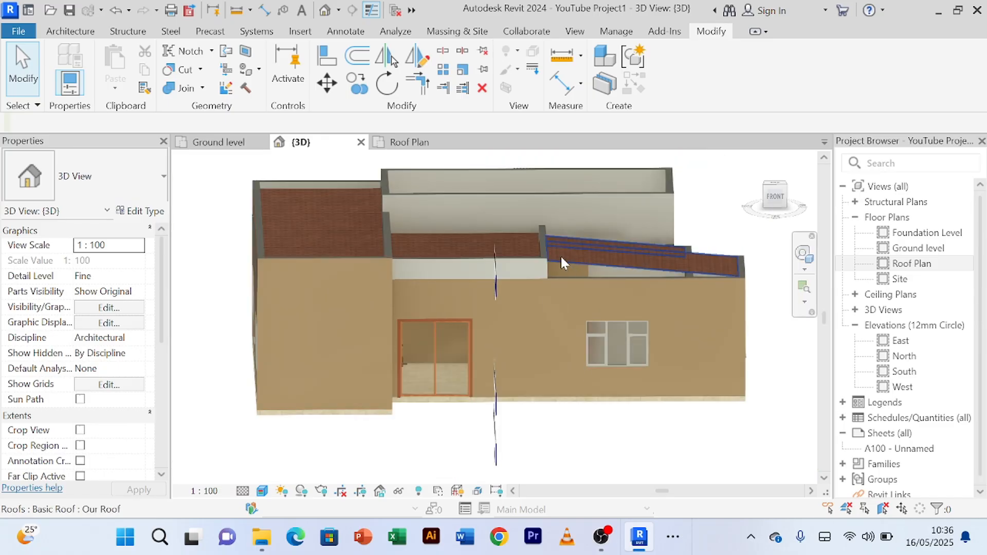
scroll(564, 248, "up", 3)
scroll(567, 243, "down", 3)
middle_click_drag(576, 253, 622, 258, "shift")
scroll(579, 251, "up", 3)
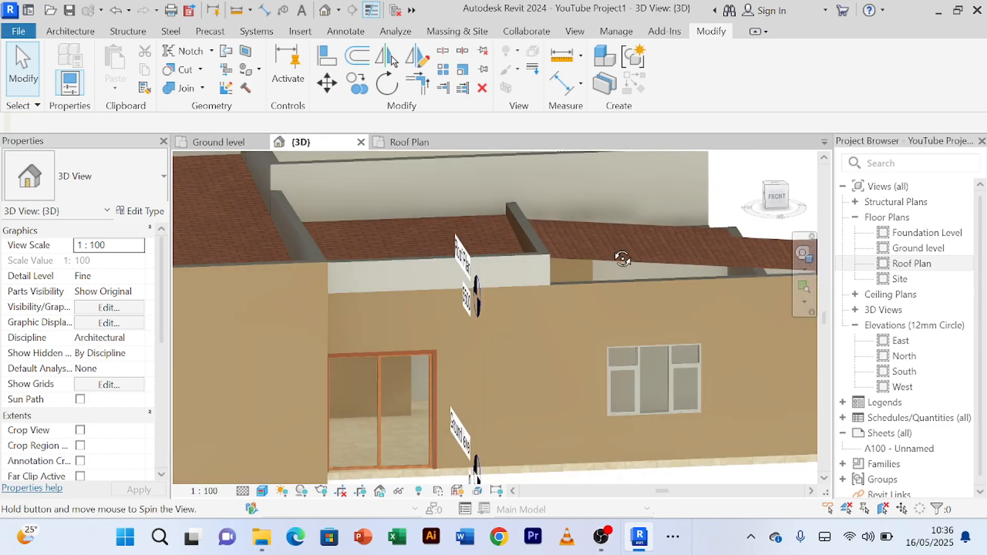
Step: Bring up the Roof Plan around the middle and right-hand roofs below the dining roof's lower parapet
left_click(421, 144)
scroll(567, 279, "down", 4)
middle_click_drag(568, 278, 415, 225)
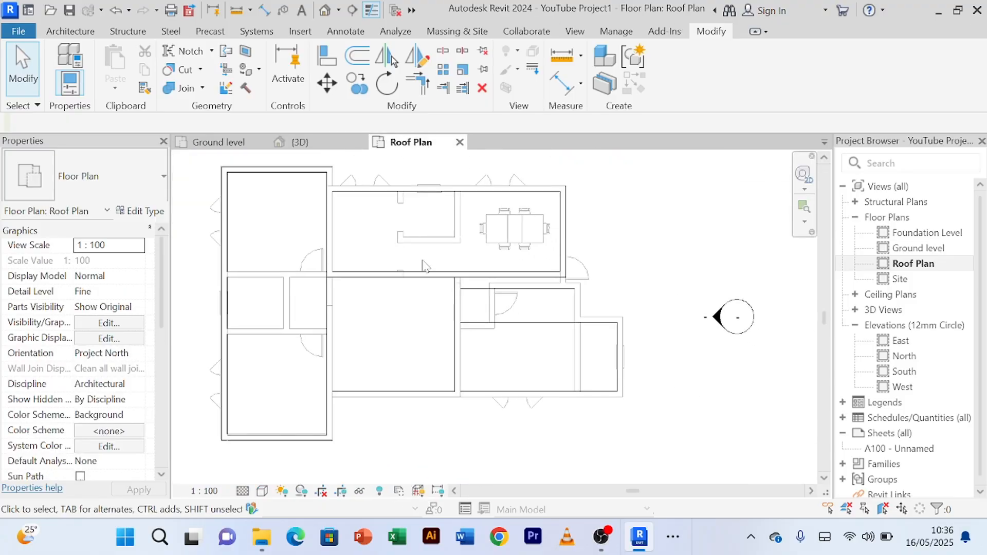
scroll(466, 337, "up", 2)
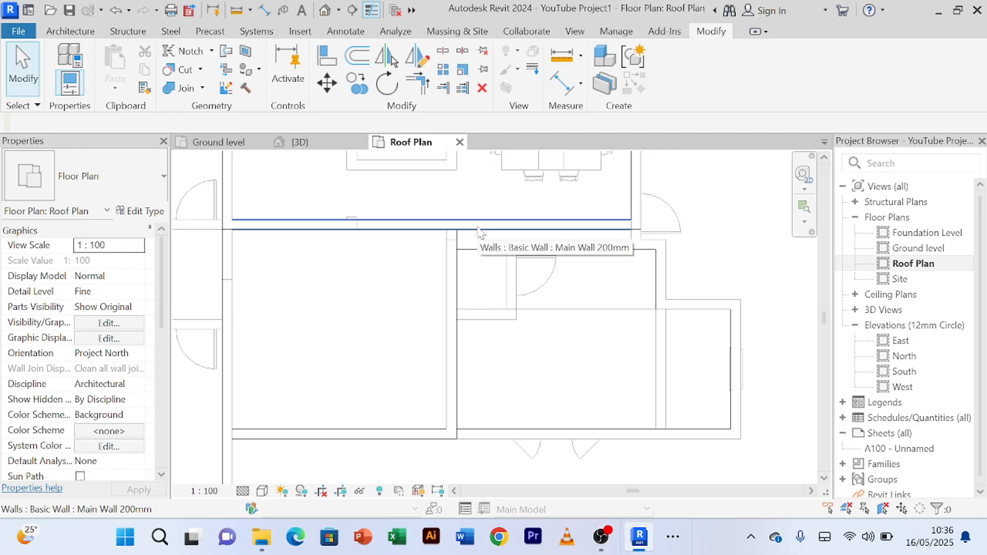
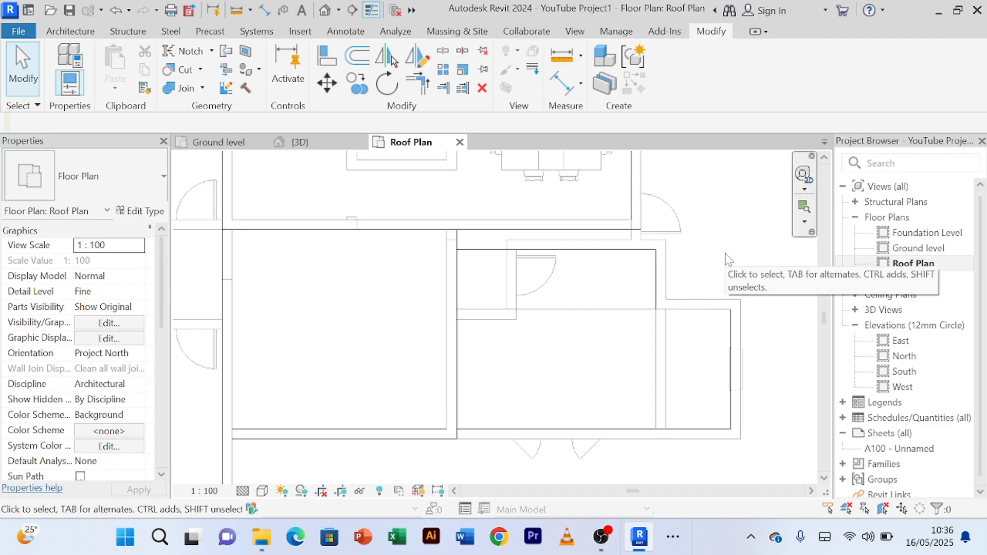
Step: Draw a 1500 mm high Main Wall 200mm parapet along the right-hand roof's front edge, matching the dining roof's lower parapet
scroll(371, 280, "down", 1)
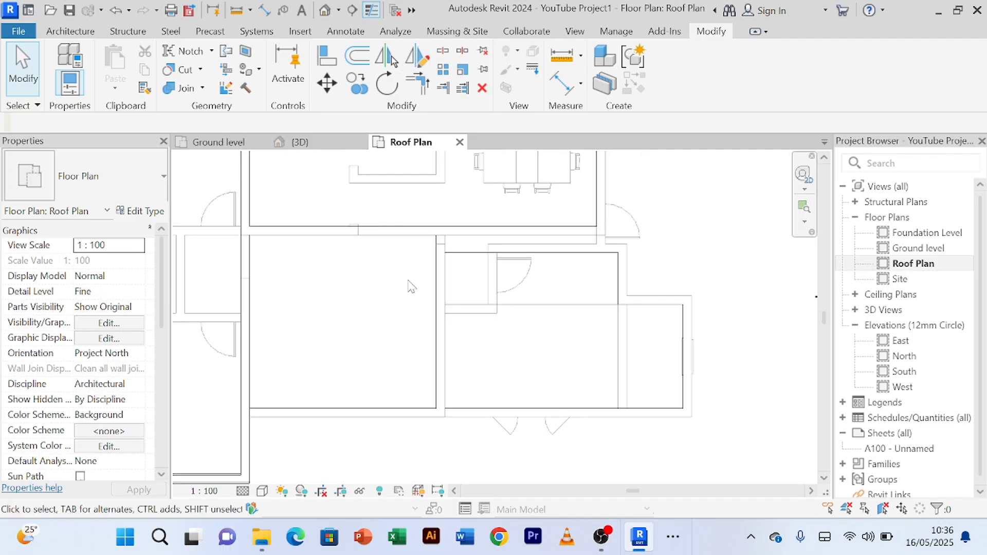
left_click(545, 239)
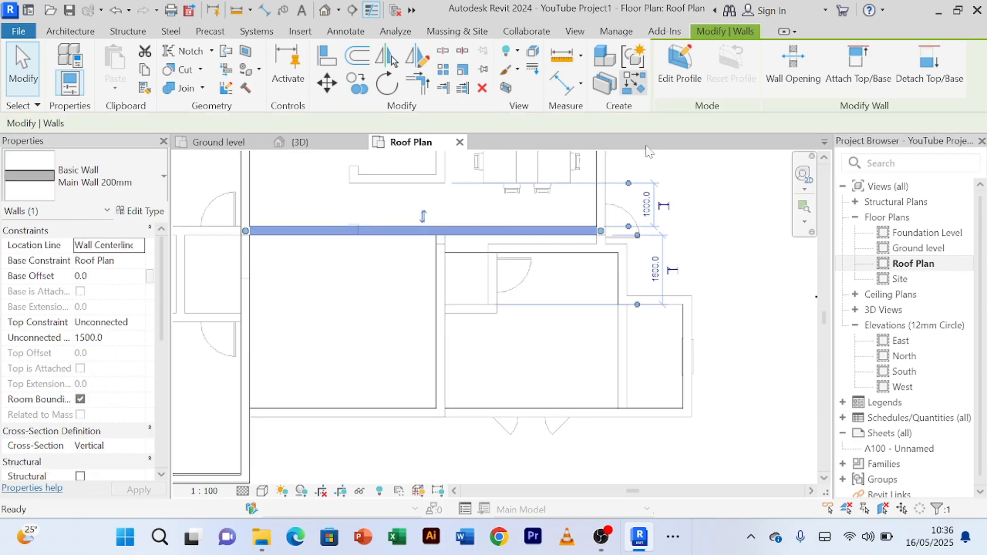
left_click(633, 83)
scroll(483, 412, "up", 1)
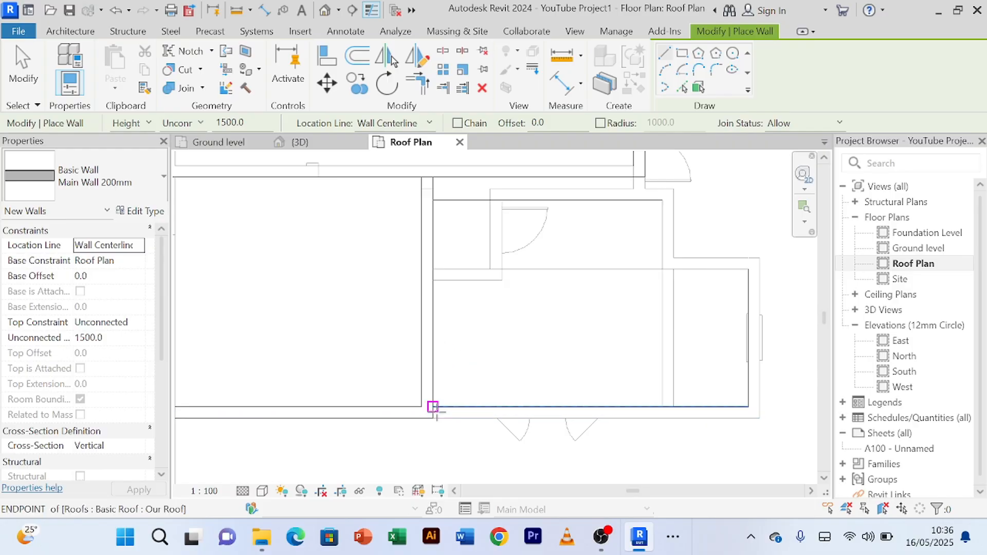
scroll(765, 281, "down", 2)
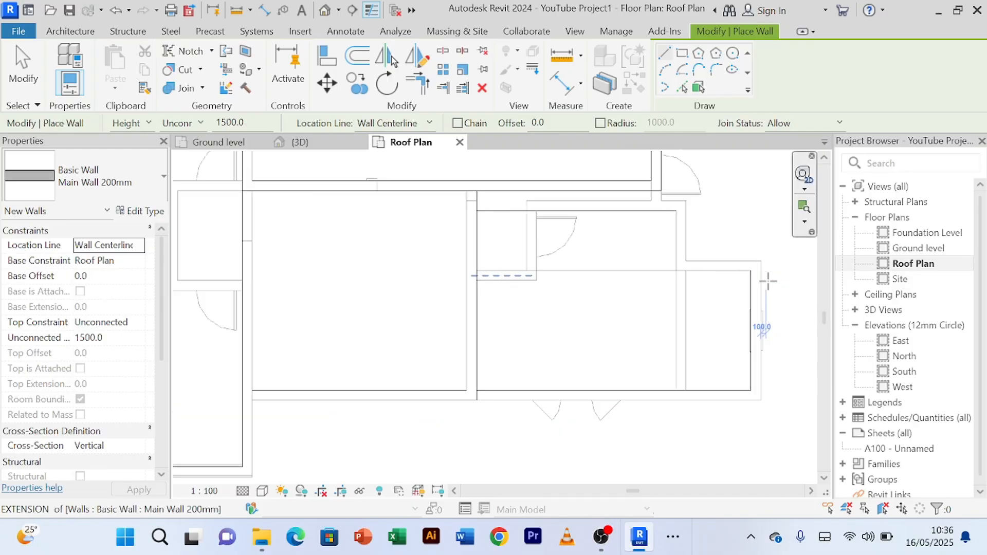
middle_click_drag(766, 281, 716, 286)
scroll(522, 348, "up", 3)
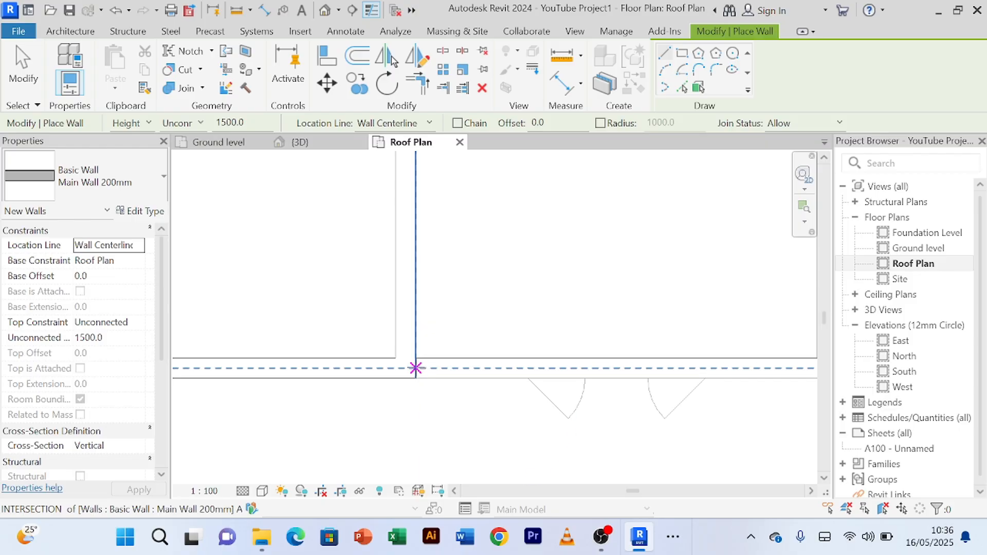
left_click(416, 368)
scroll(590, 353, "down", 2)
middle_click_drag(701, 347, 481, 359)
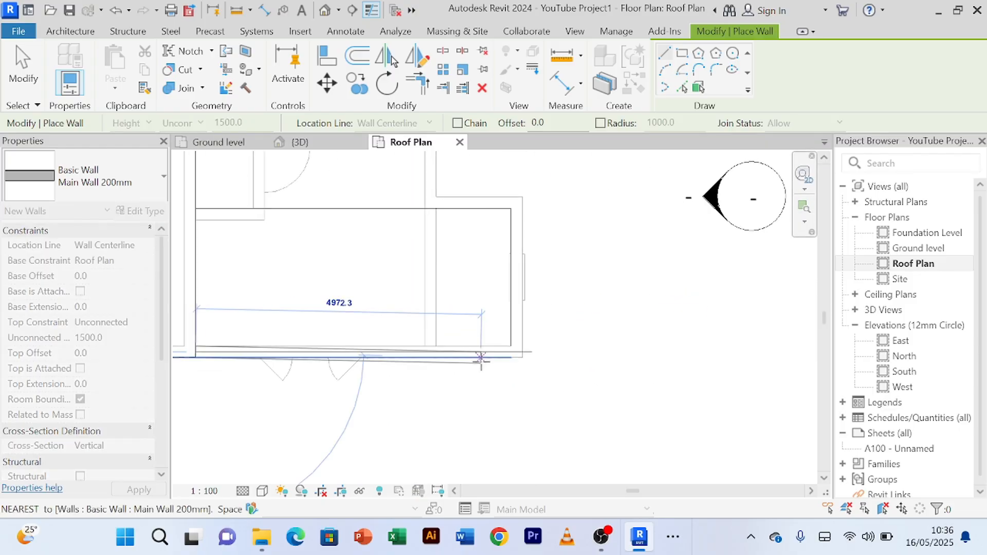
scroll(481, 358, "up", 2)
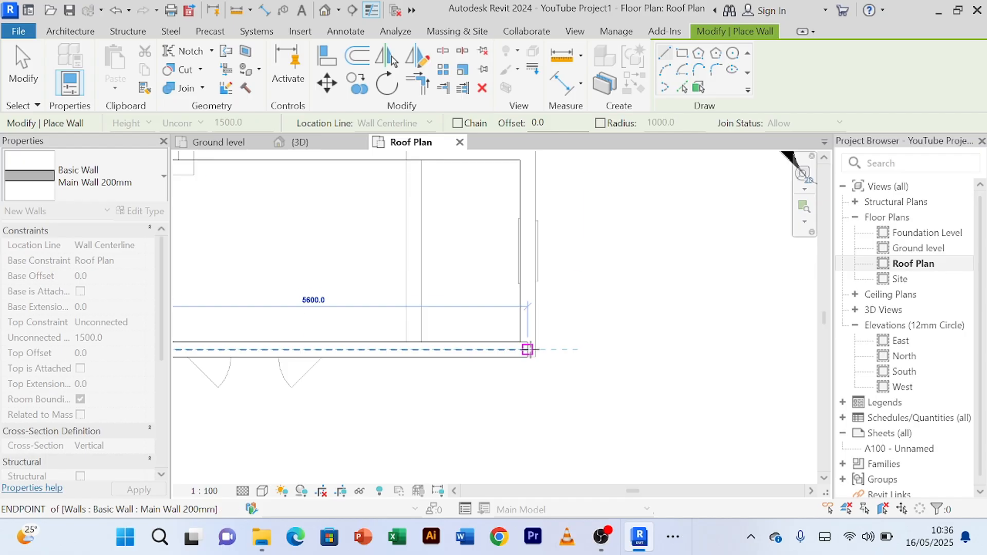
left_click(526, 350)
Step: Continue the parapet 2600 mm along the right-hand roof's outer side and 1500 mm back along its upper return edge
middle_click_drag(527, 350, 524, 423)
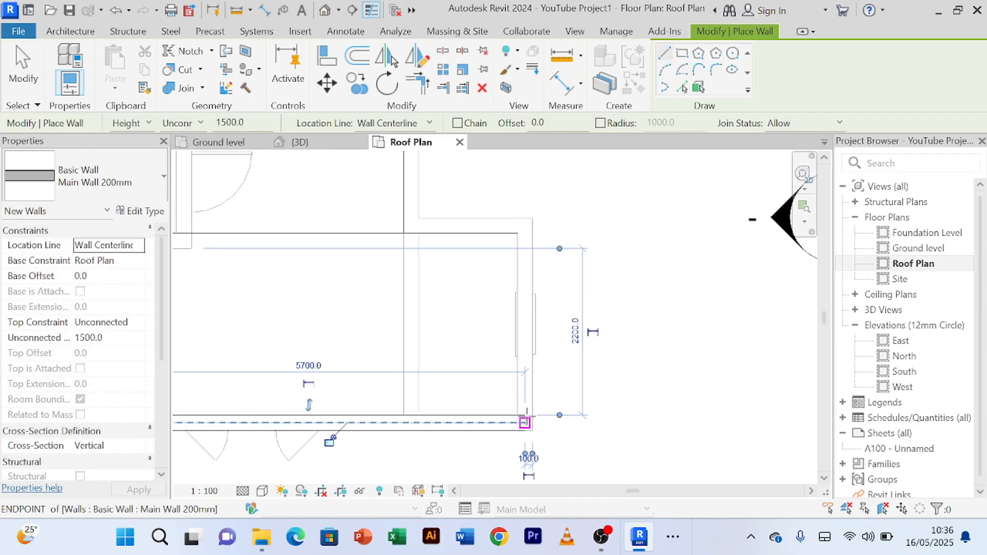
left_click(524, 423)
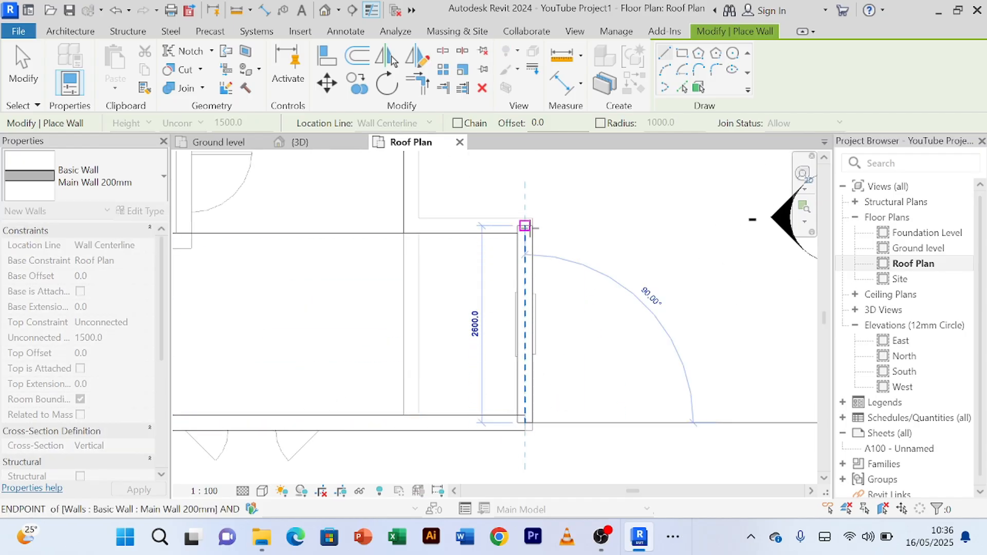
left_click(524, 226)
middle_click_drag(525, 225, 572, 250)
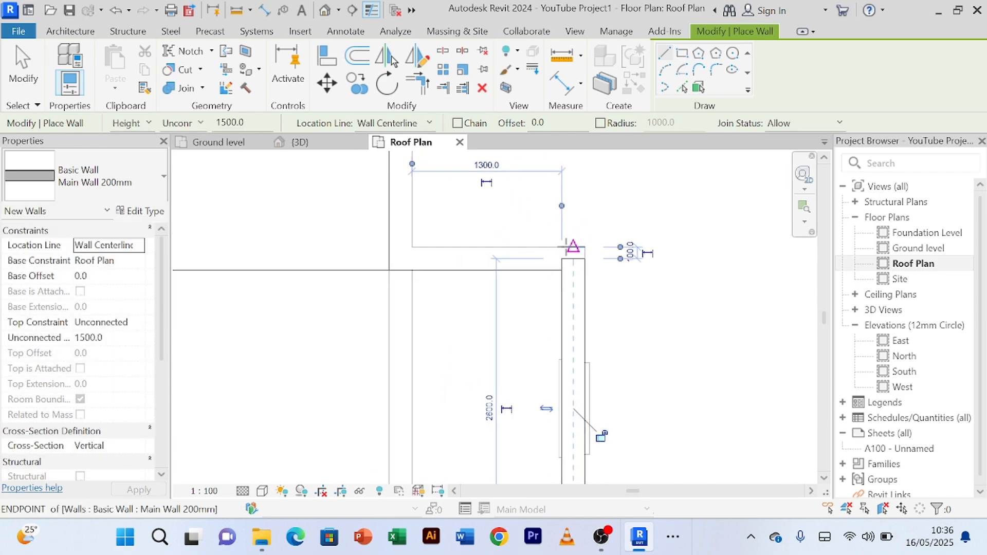
left_click(572, 257)
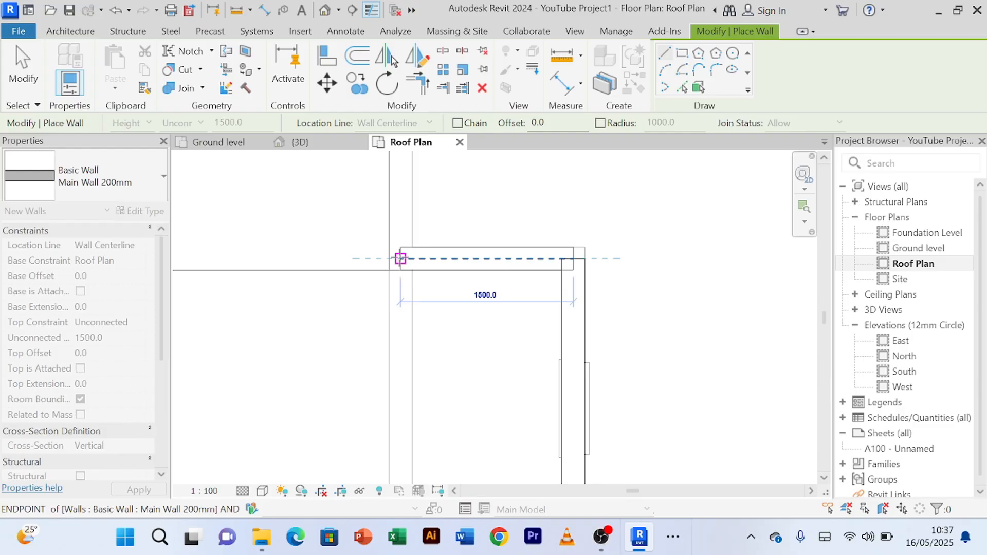
left_click(400, 258)
Step: Draw a 1200 mm parapet segment along the right-hand roof's recessed side, from the return wall to the upper corner
middle_click_drag(418, 254, 435, 351)
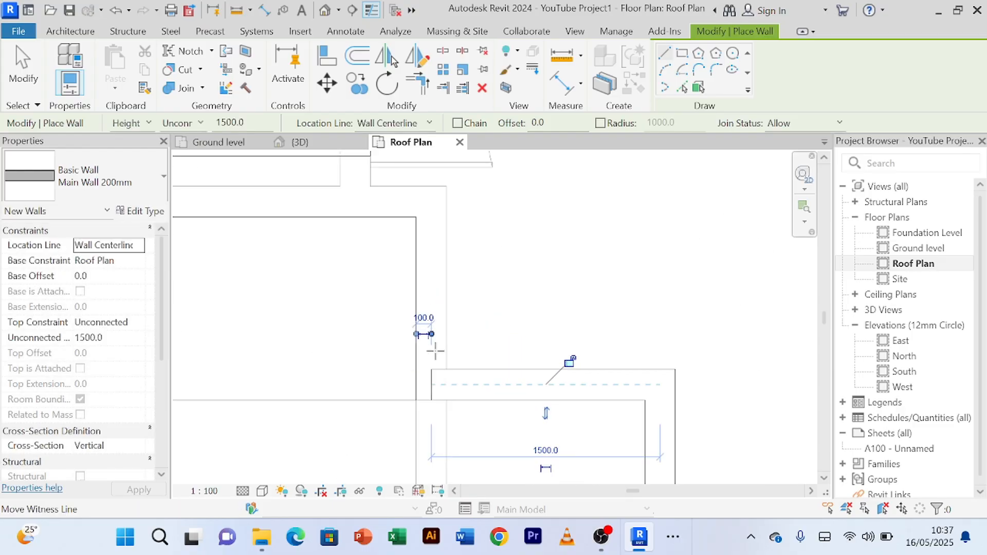
left_click(431, 384)
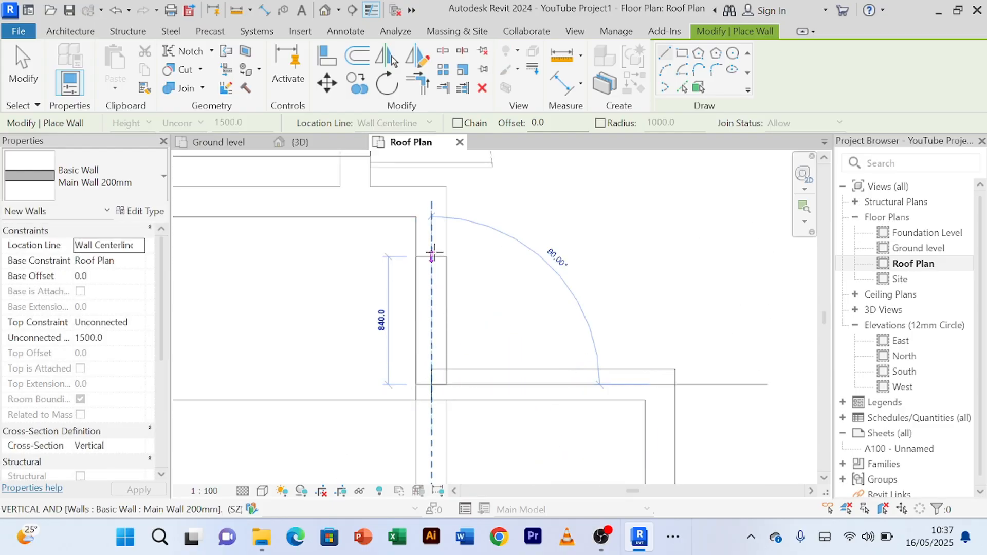
left_click(431, 201)
Step: Close the parapet with a 500 mm segment and a 300 mm segment joining the dining roof's corner, and end wall placement
scroll(506, 237, "down", 3)
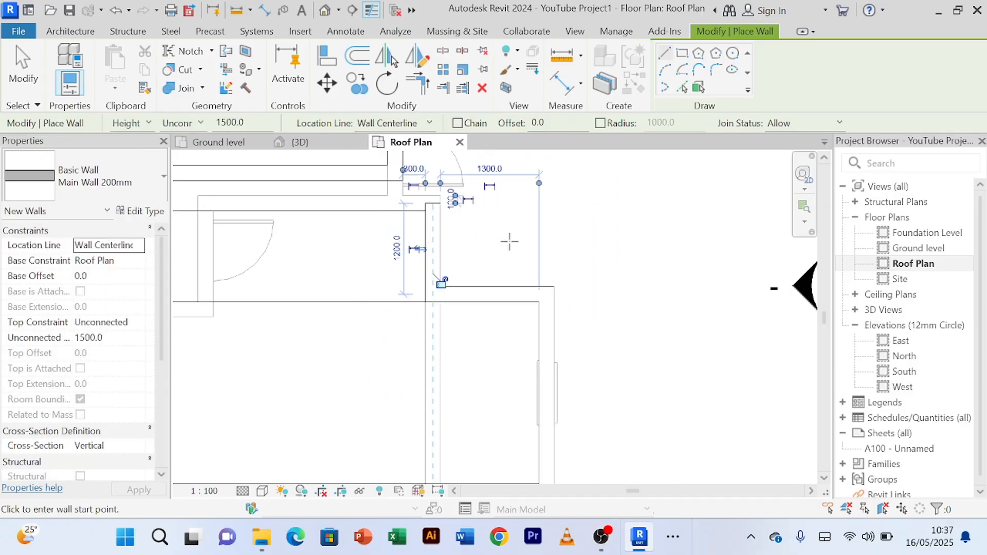
middle_click_drag(507, 237, 569, 385)
scroll(547, 363, "up", 3)
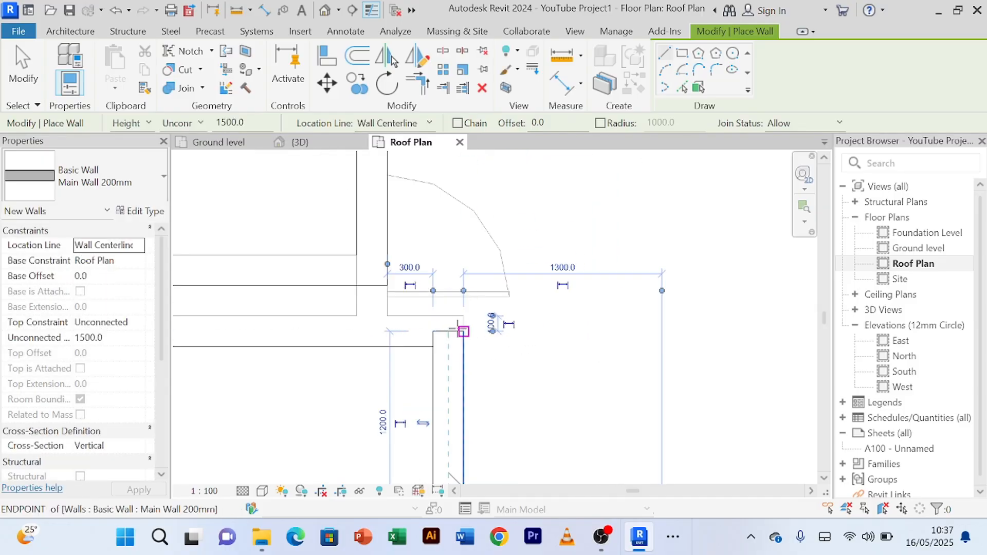
left_click(448, 332)
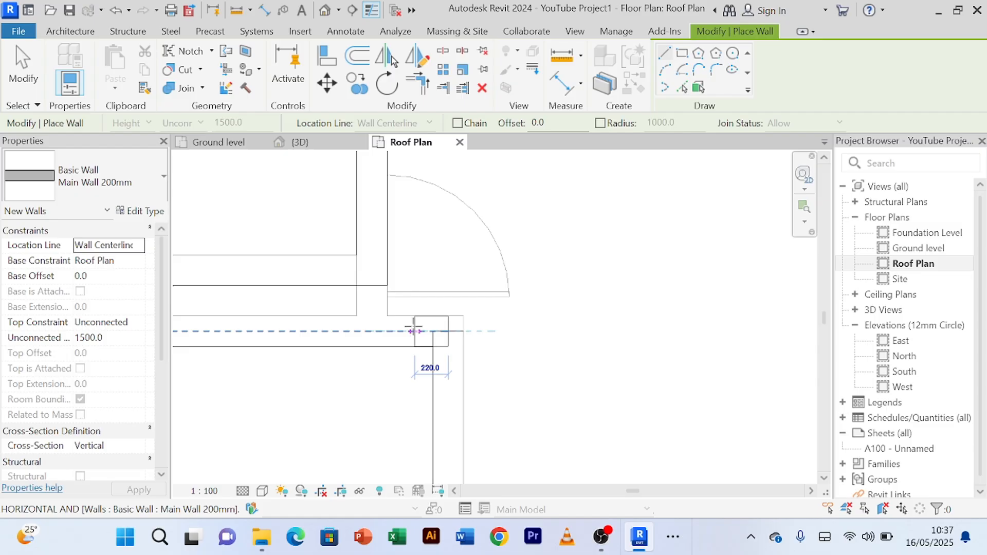
left_click(372, 331)
scroll(370, 331, "up", 2)
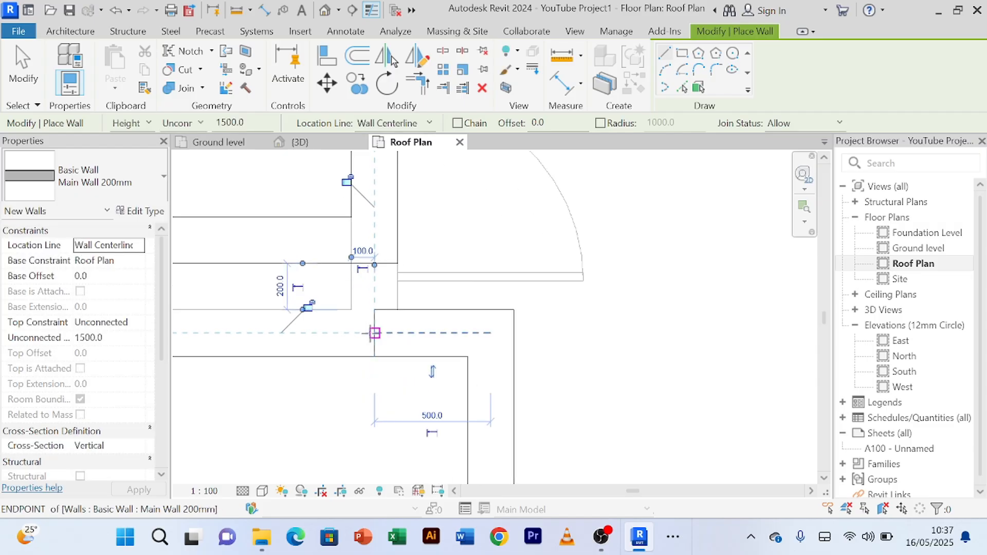
left_click(375, 333)
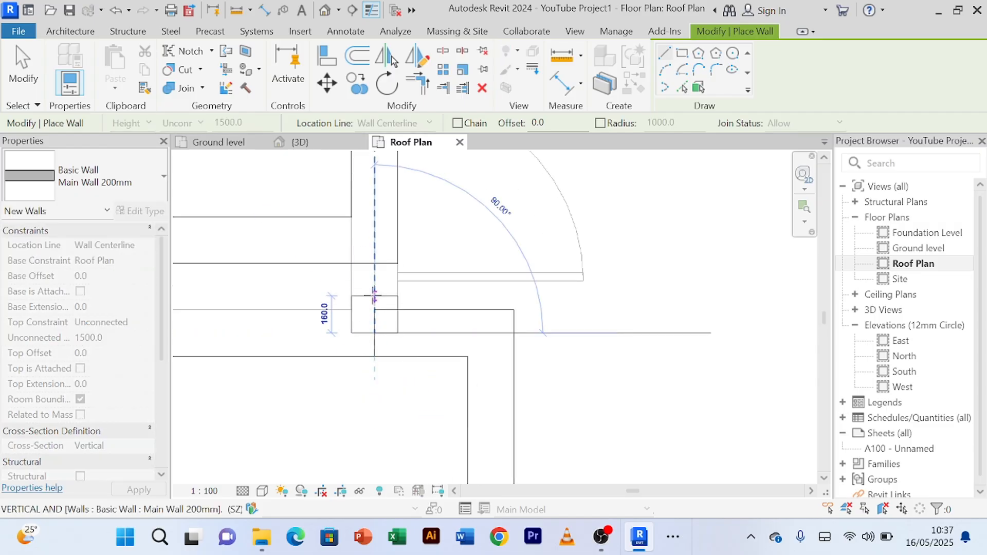
left_click(375, 263)
right_click(669, 333)
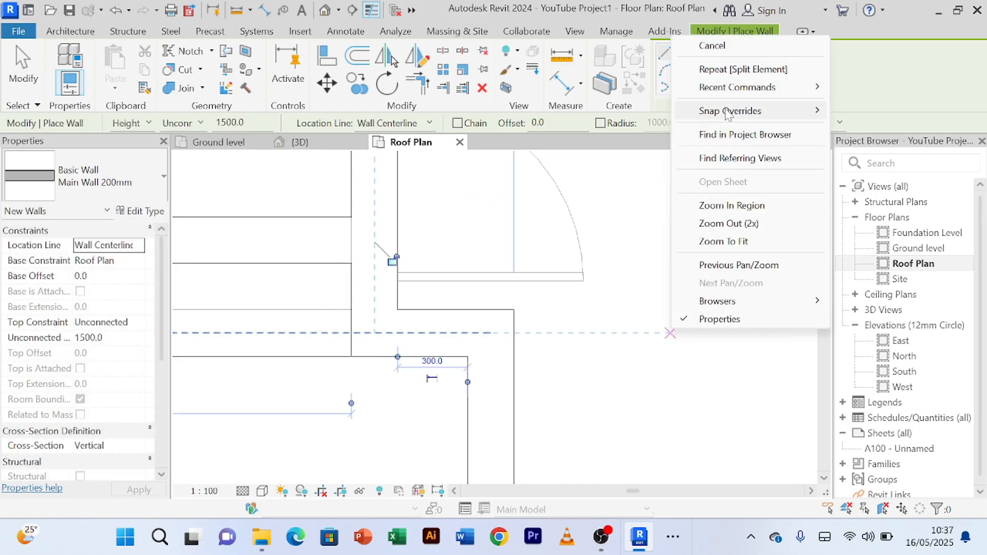
left_click(739, 50)
right_click(672, 364)
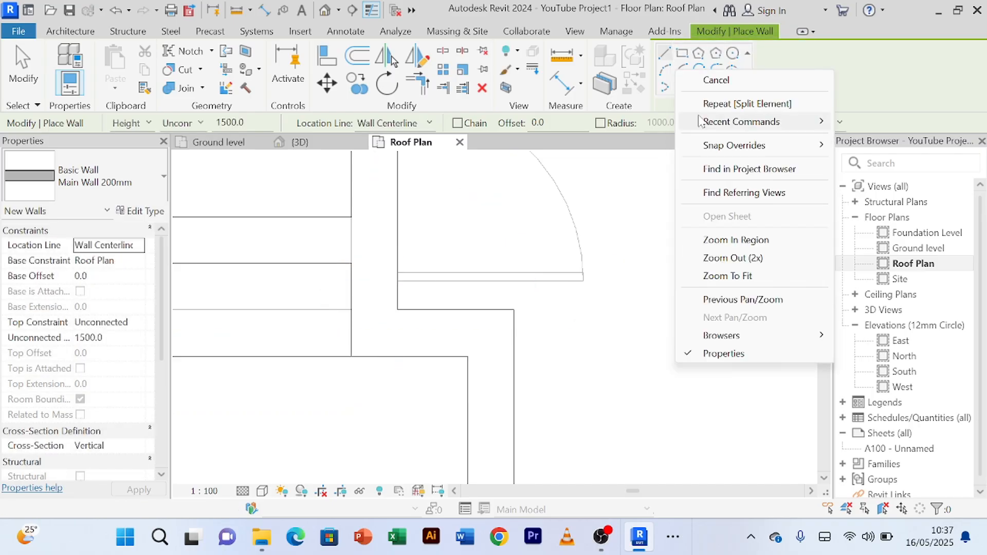
left_click(740, 80)
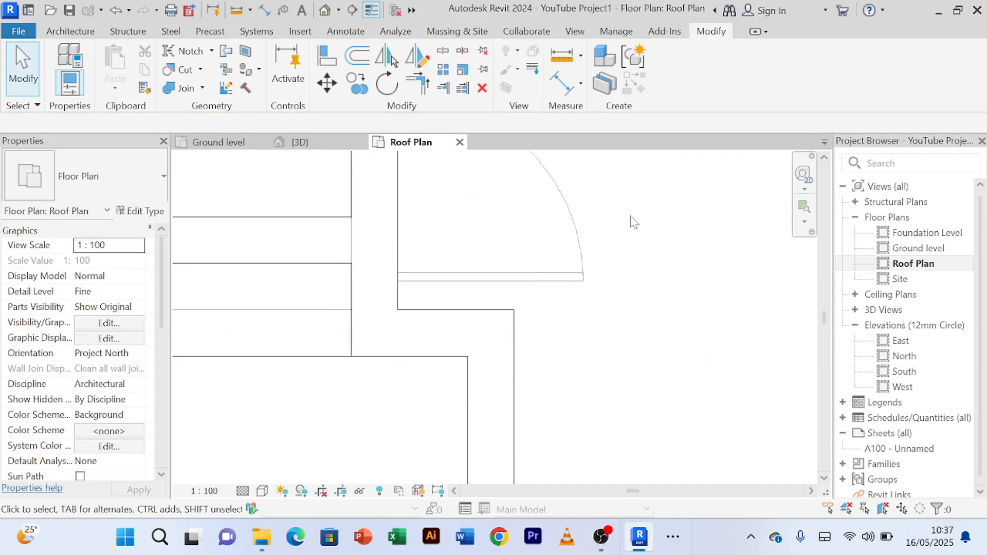
Step: In the 3D view, align the top of the low parapet dividing the middle and right-hand roofs with the raised front parapet's top
left_click(308, 142)
scroll(601, 254, "down", 4)
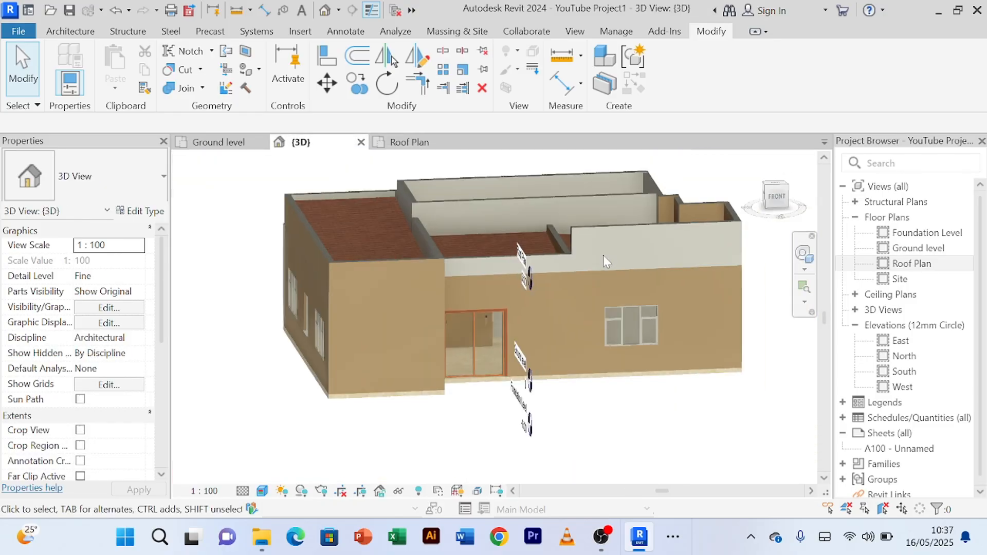
middle_click_drag(603, 255, 433, 244, "shift")
left_click(559, 229)
scroll(565, 220, "up", 5)
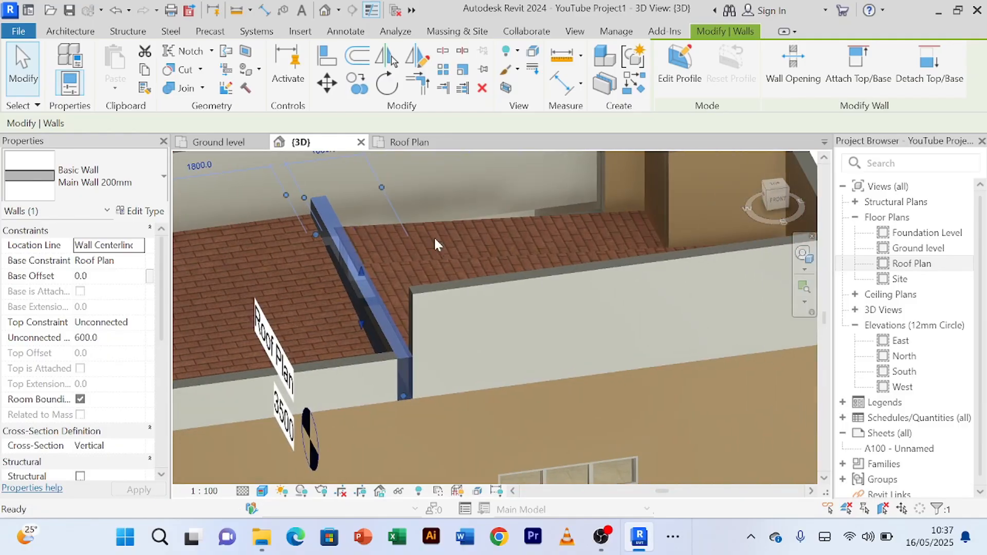
scroll(452, 237, "up", 3)
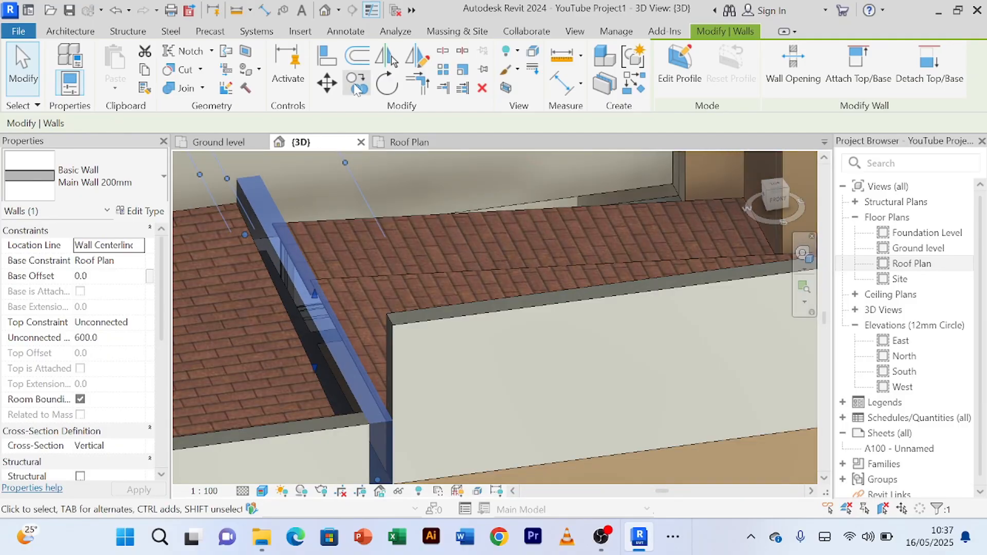
left_click(327, 62)
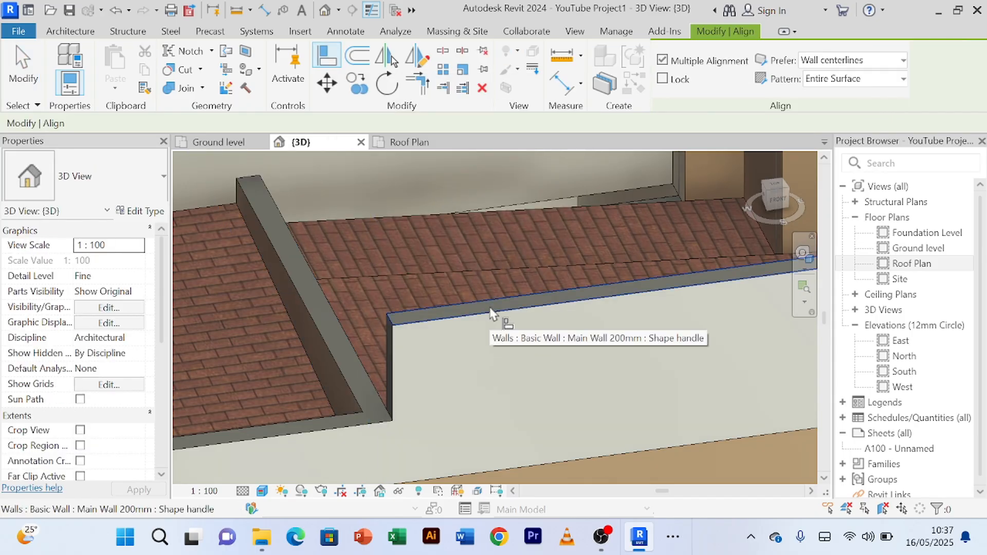
scroll(490, 310, "up", 3)
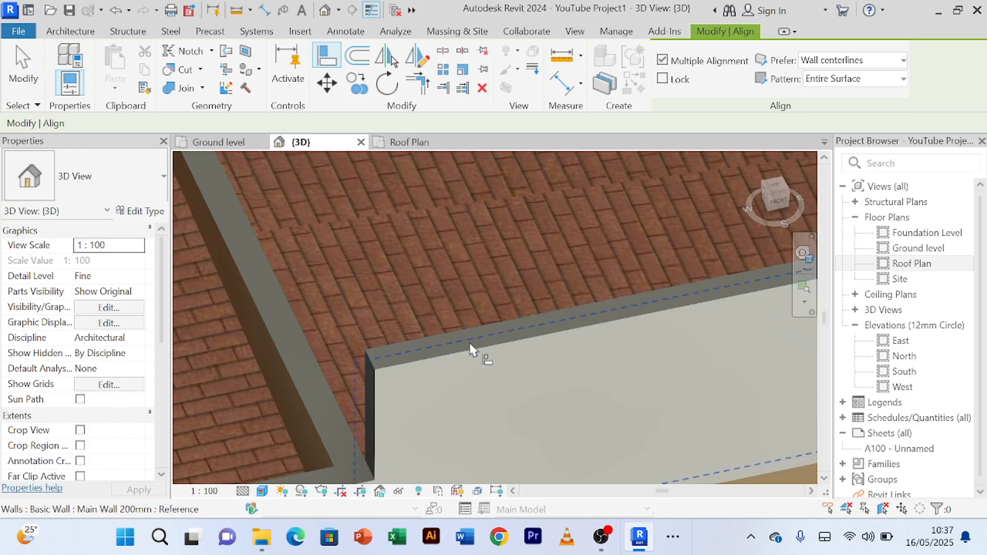
scroll(358, 354, "up", 4)
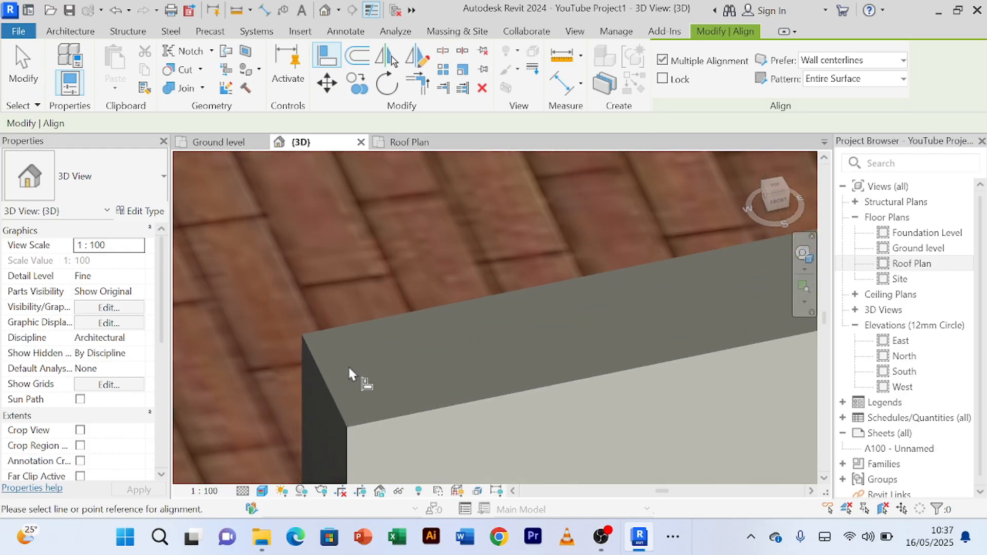
left_click(308, 340)
scroll(307, 338, "down", 5)
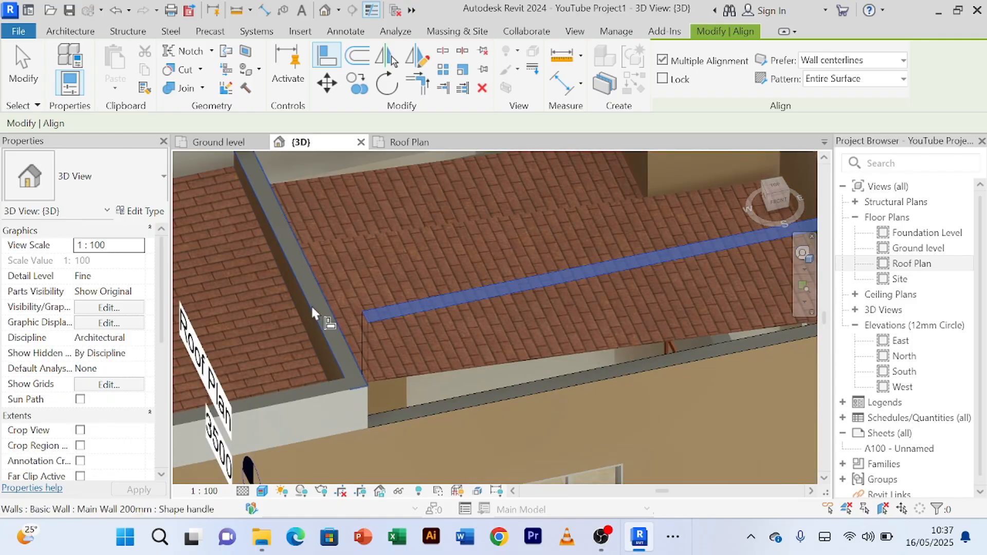
left_click(311, 303)
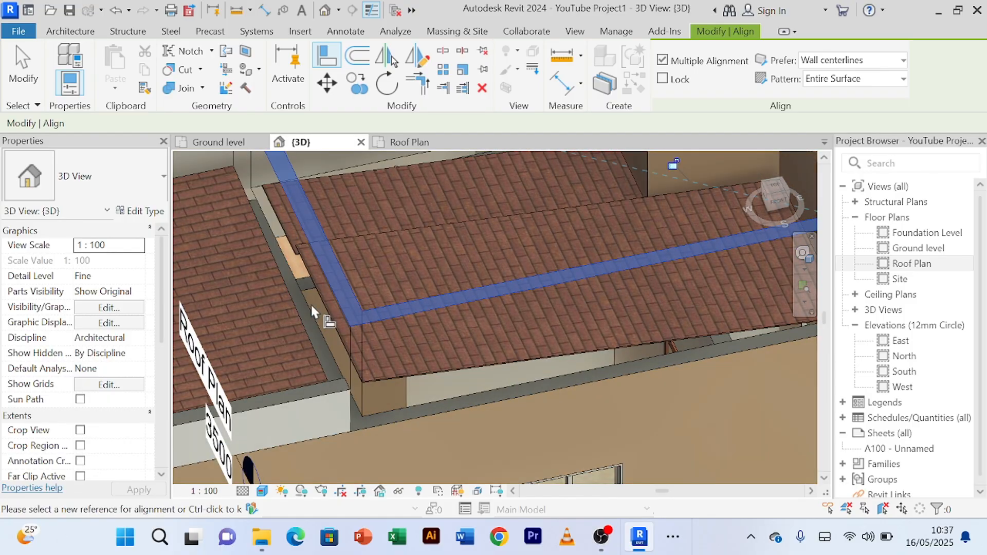
scroll(372, 312, "down", 5)
right_click(649, 252)
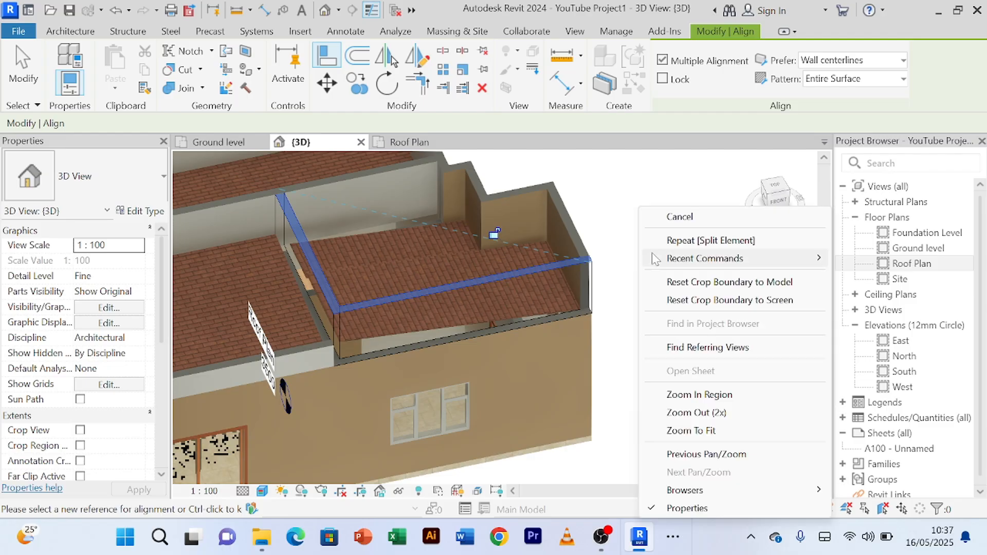
left_click(683, 216)
right_click(646, 212)
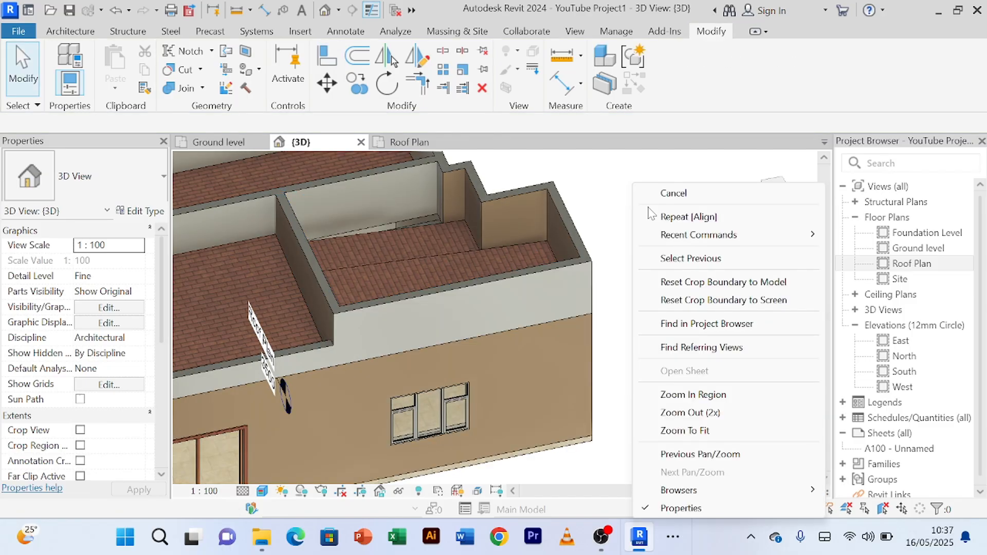
left_click(649, 194)
Step: Examine the right-hand roof's new parapets, their wall finishes and heights from the front and right sides
scroll(641, 217, "down", 3)
mouse_move(643, 302)
middle_mouse_down("shift")
mouse_move(631, 237)
mouse_move(580, 207)
middle_mouse_up("shift")
scroll(596, 246, "up", 3)
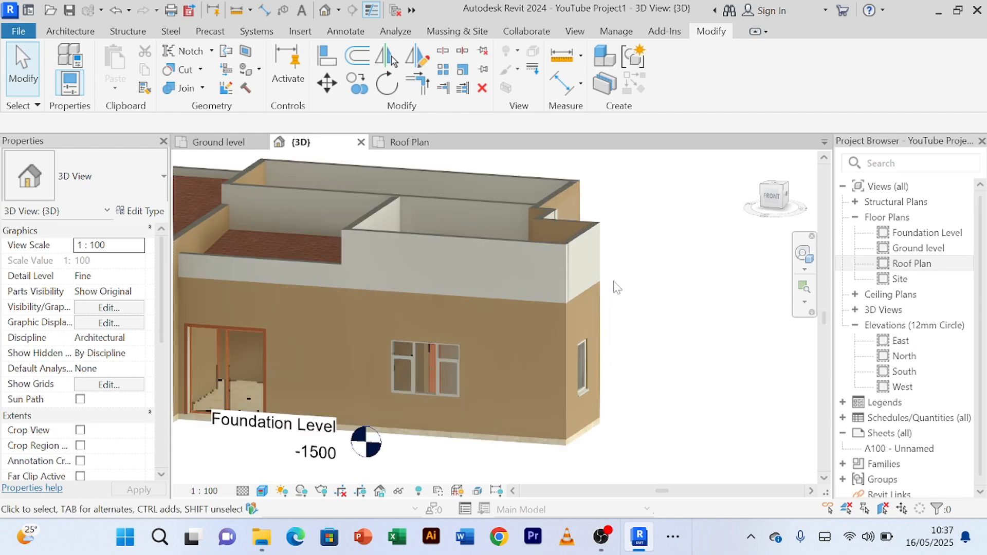
middle_click_drag(621, 277, 622, 340, "shift")
scroll(412, 325, "down", 3)
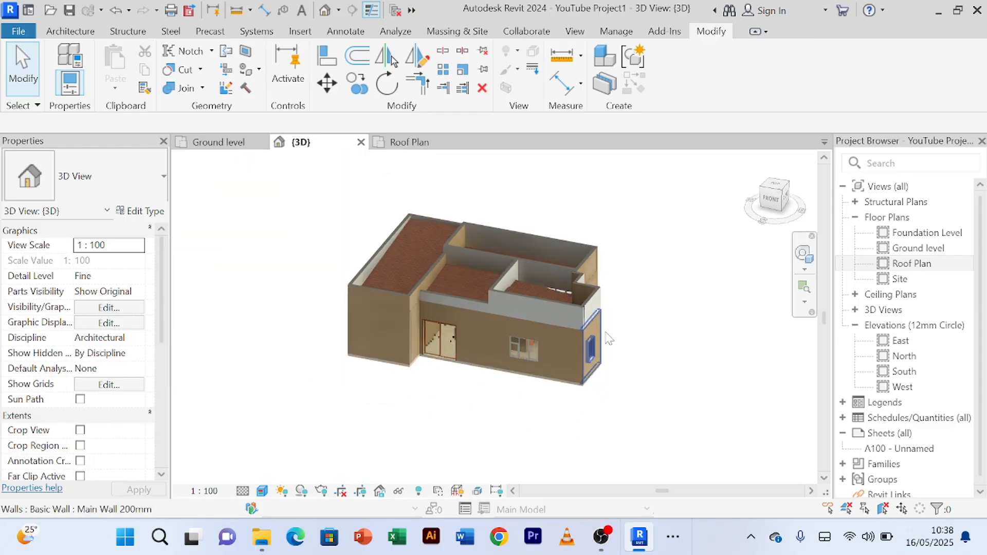
middle_click_drag(621, 416, 640, 329, "shift")
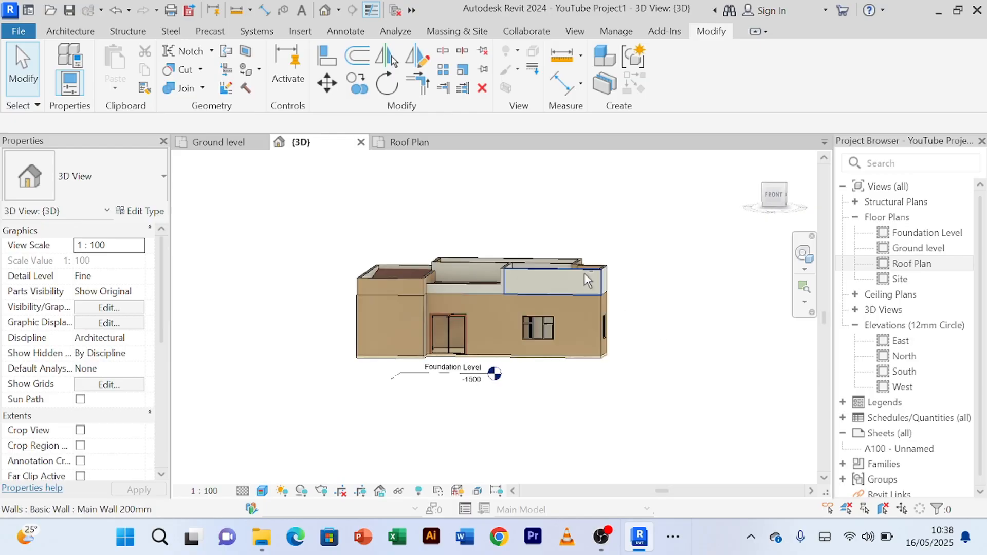
middle_click_drag(641, 260, 617, 287, "shift")
scroll(555, 250, "up", 2)
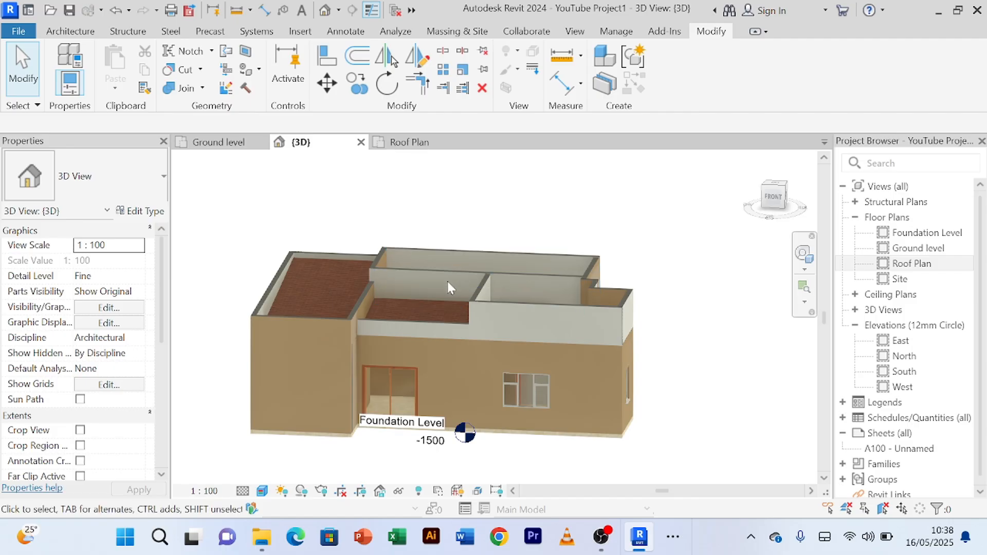
Step: Set the unconnected height of the right-hand roof's six parapet walls, including the divider and the recessed corner segments, to 1000 mm
scroll(370, 301, "up", 3)
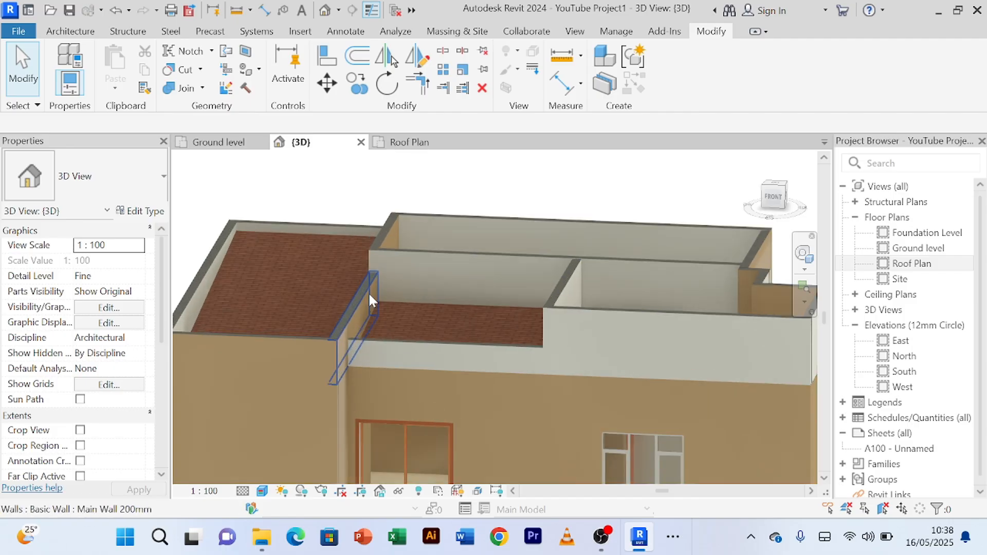
scroll(370, 298, "down", 1)
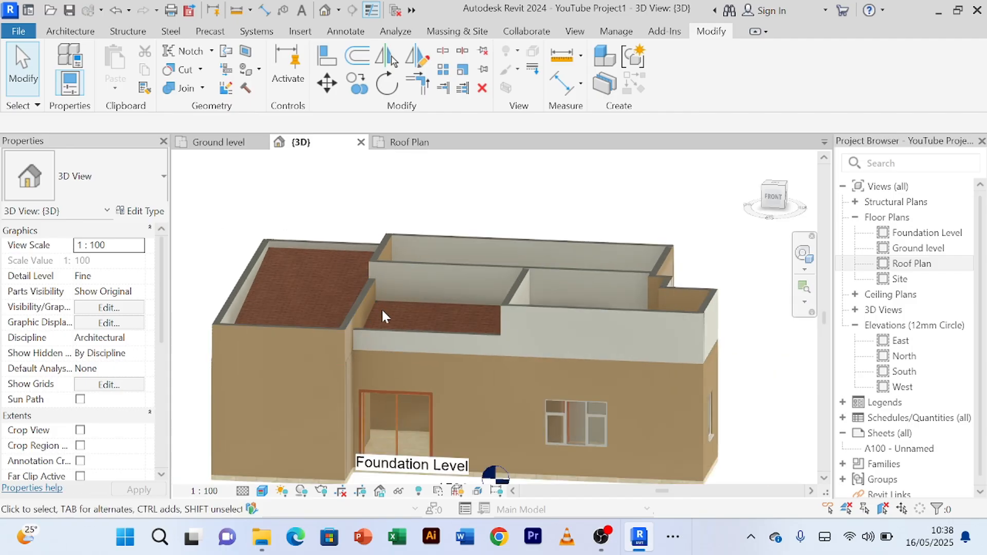
left_click(356, 319)
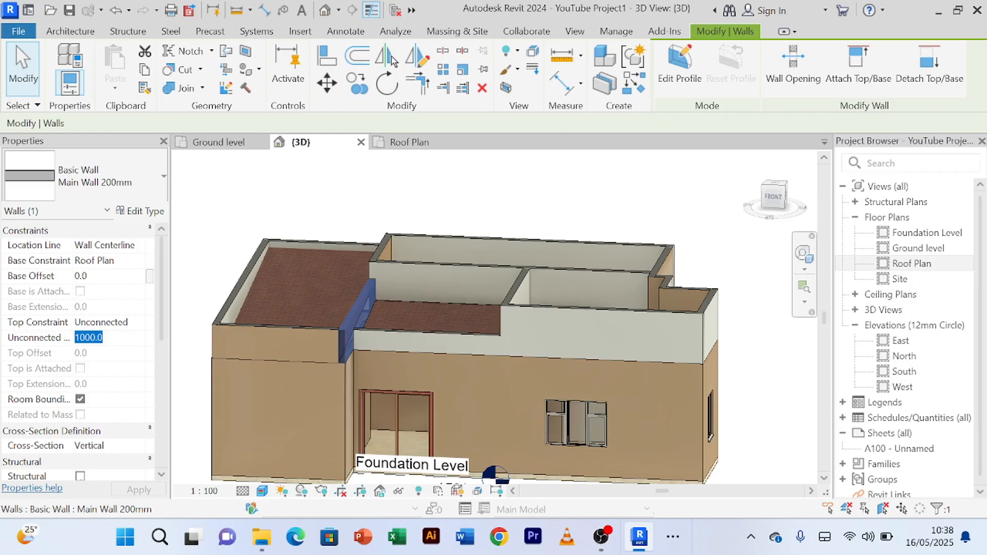
scroll(649, 334, "up", 3)
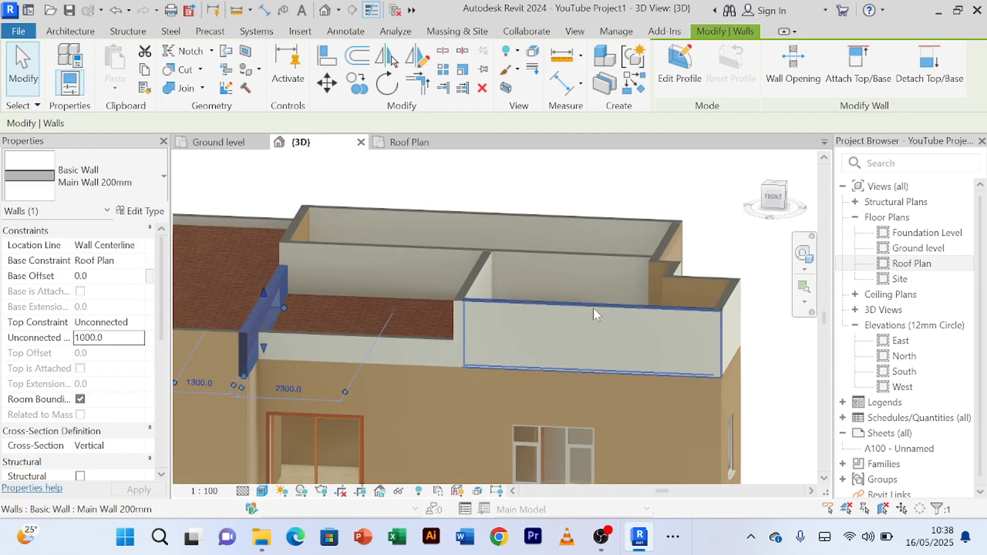
left_click(475, 278)
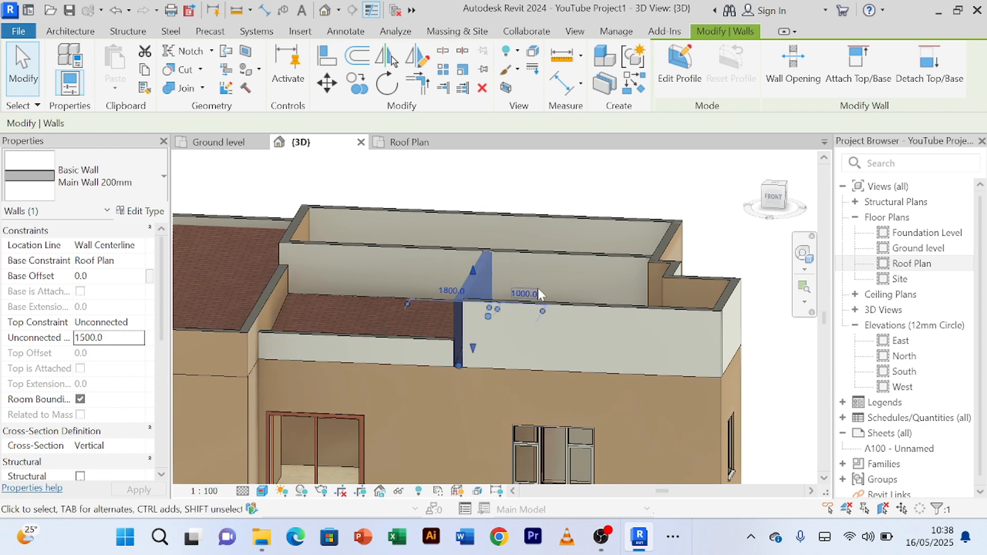
left_click(574, 311, "ctrl")
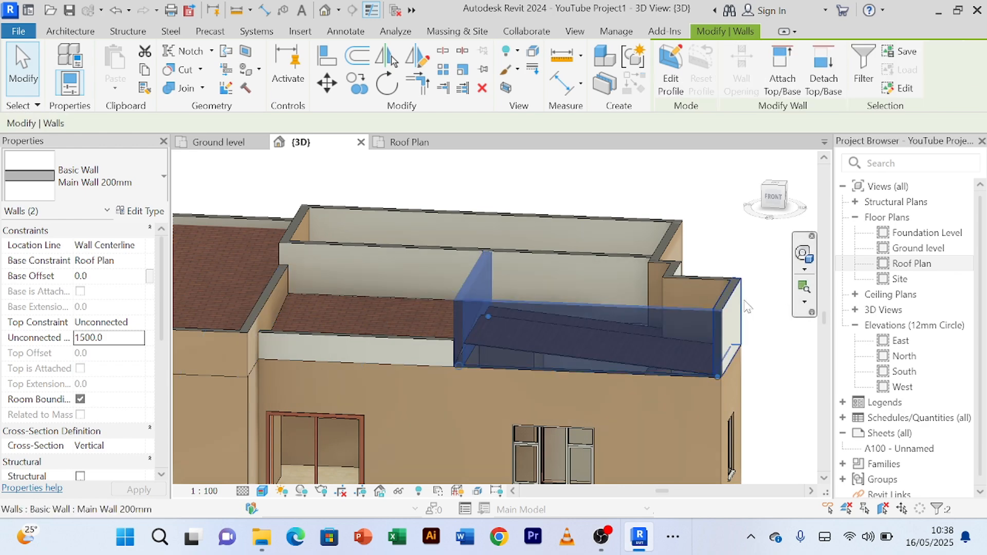
scroll(728, 278, "up", 3)
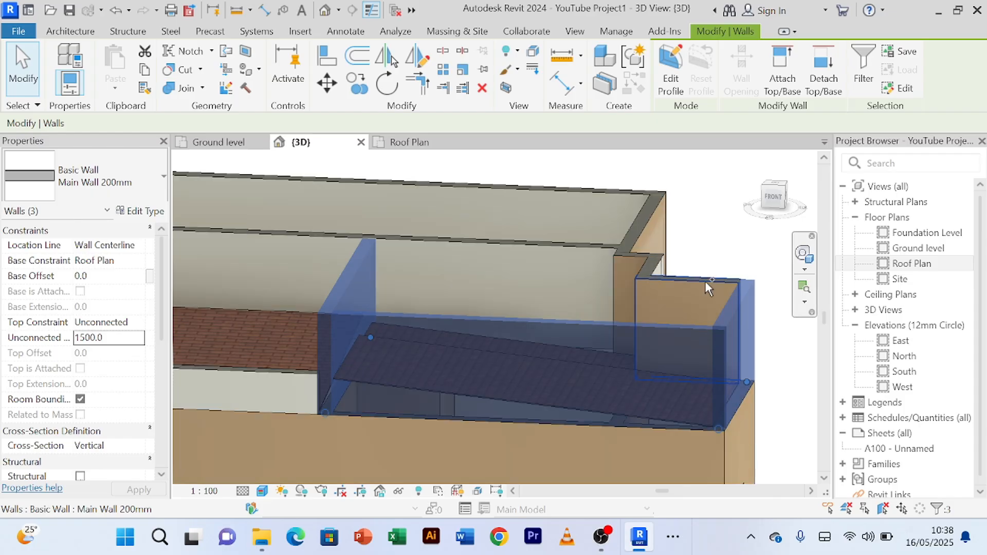
left_click(646, 266, "ctrl")
scroll(652, 268, "up", 1)
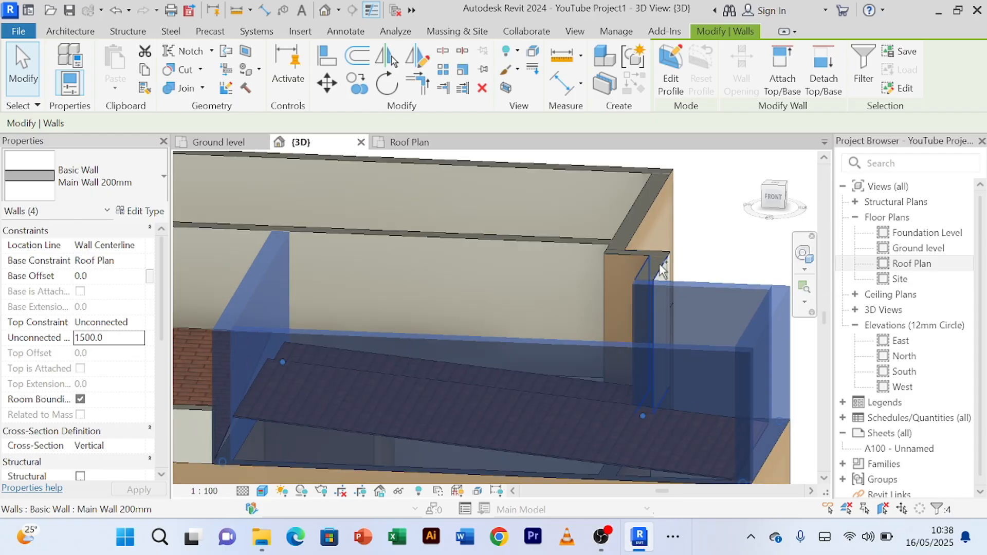
scroll(642, 257, "up", 2)
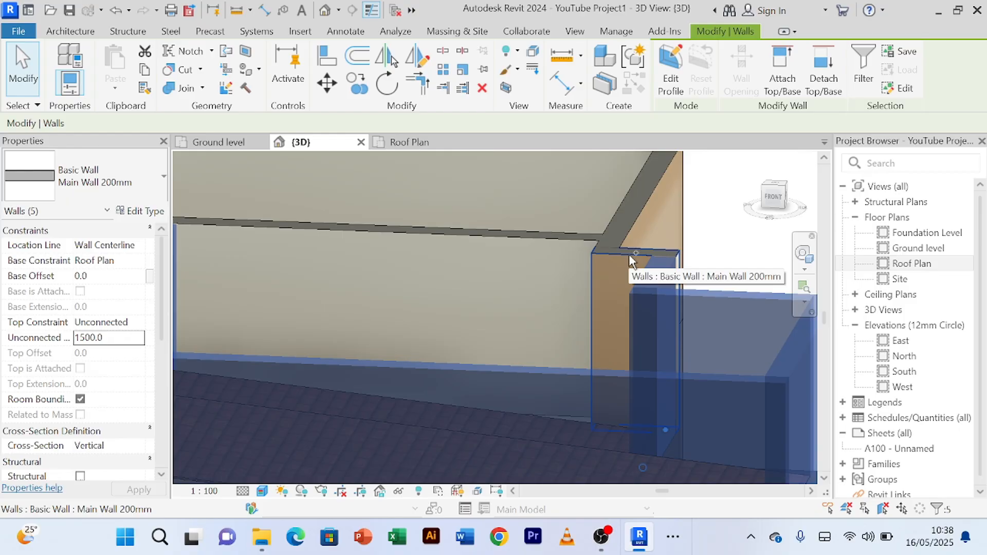
left_click(630, 257, "ctrl")
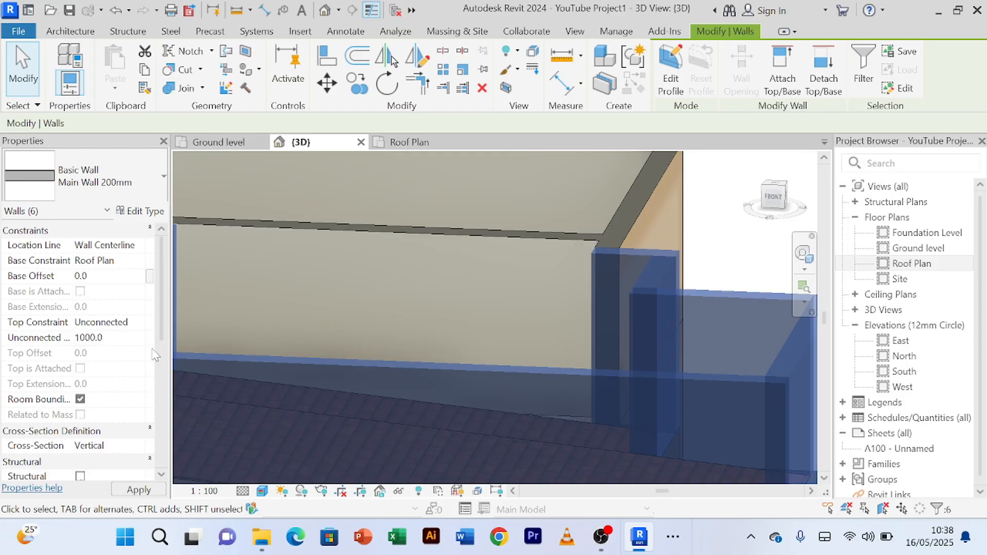
scroll(601, 273, "down", 3)
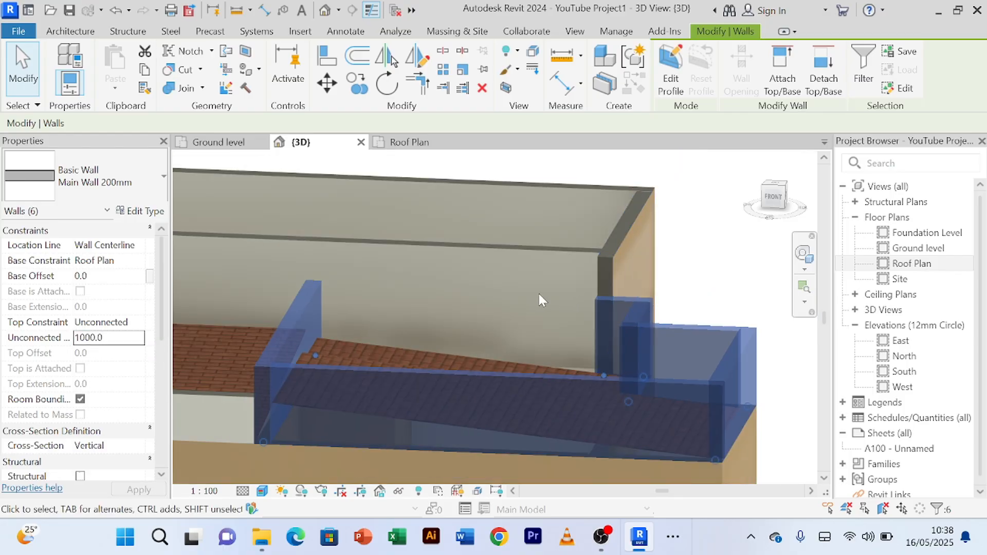
left_click(686, 263)
Step: Examine the lowered right-hand parapets from the front, checking their heights and which way the wall finishes face
scroll(686, 265, "down", 3)
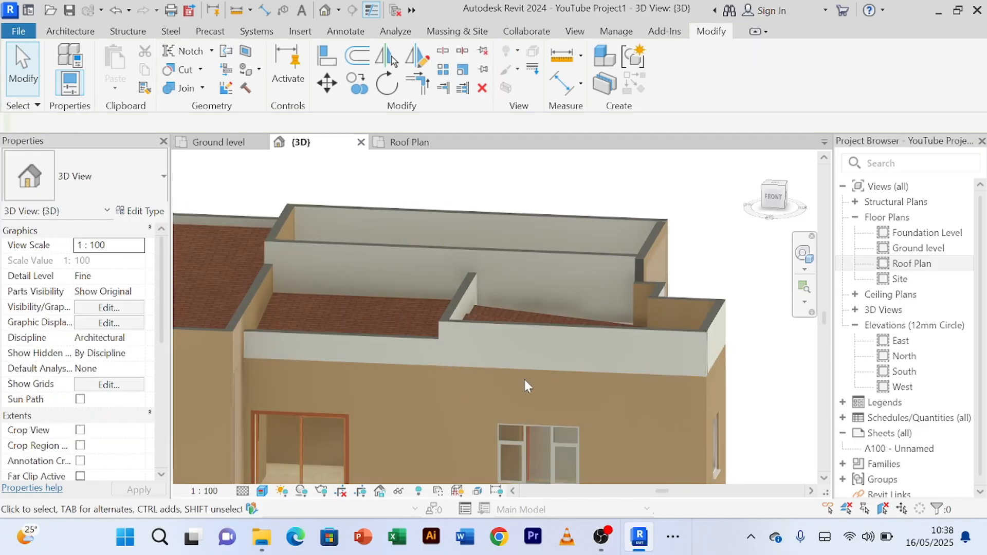
scroll(525, 385, "down", 2)
middle_click_drag(524, 386, 544, 377, "shift")
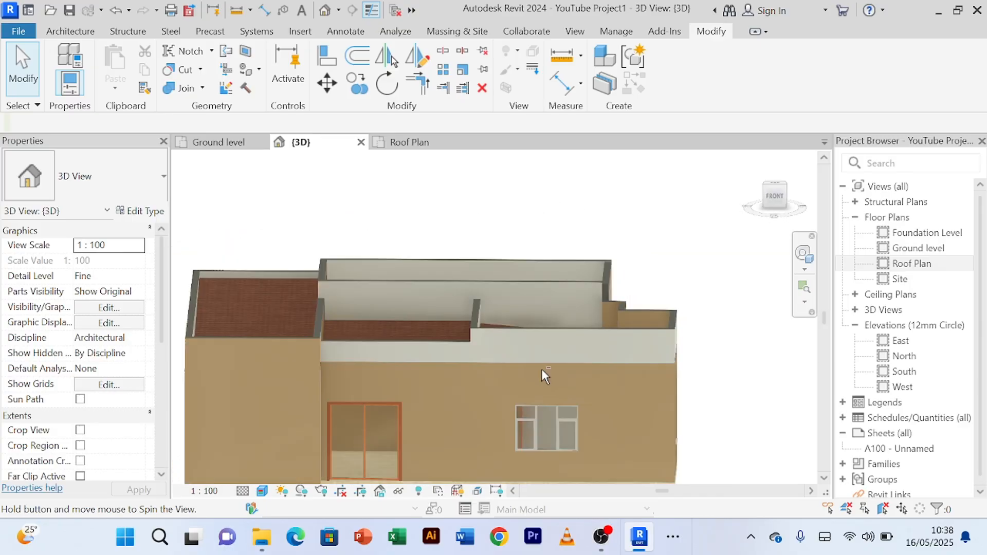
scroll(543, 375, "down", 3)
middle_click_drag(654, 417, 680, 392, "shift")
mouse_move(672, 353)
middle_mouse_down("shift")
mouse_move(663, 342)
mouse_move(673, 330)
mouse_move(694, 340)
mouse_move(663, 346)
middle_mouse_up("shift")
scroll(664, 345, "up", 2)
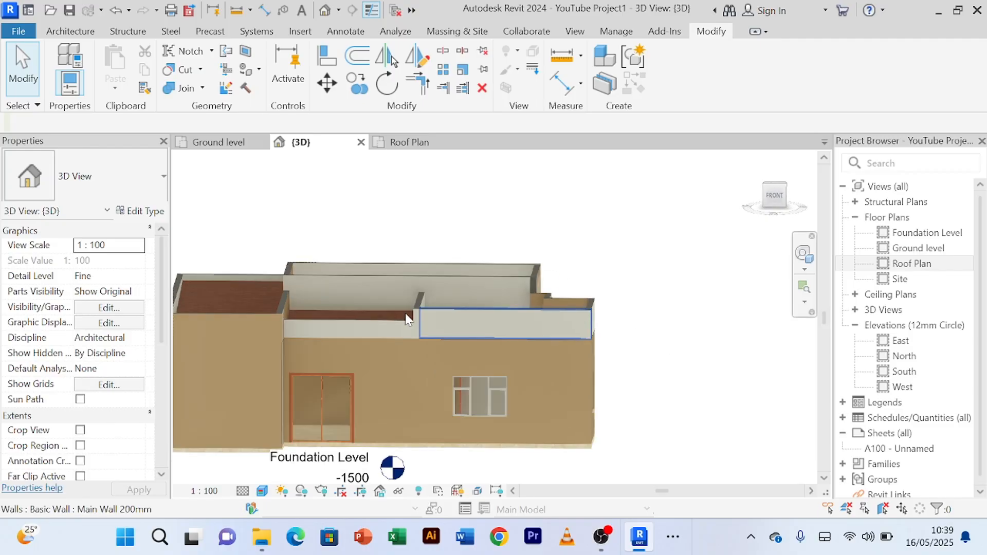
scroll(692, 313, "down", 1)
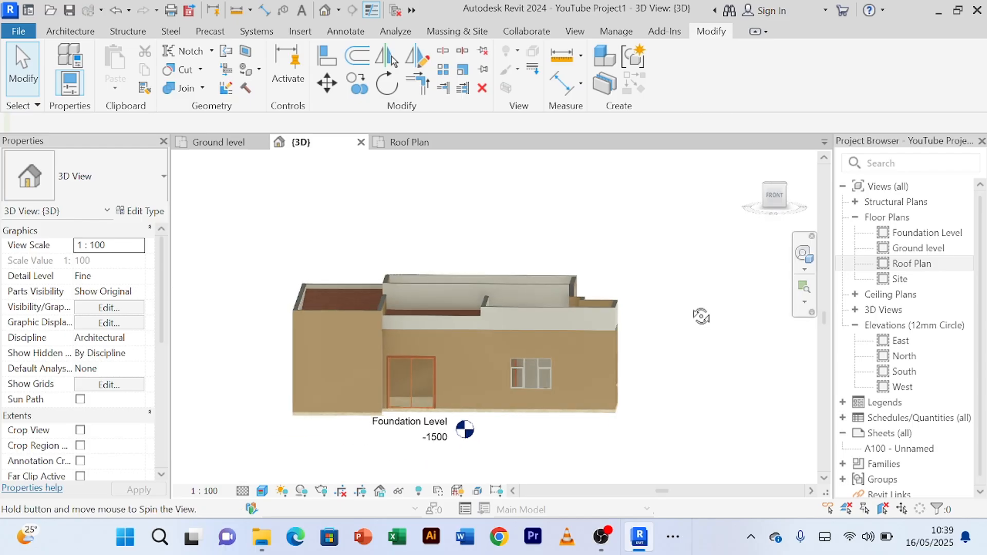
scroll(682, 303, "up", 1)
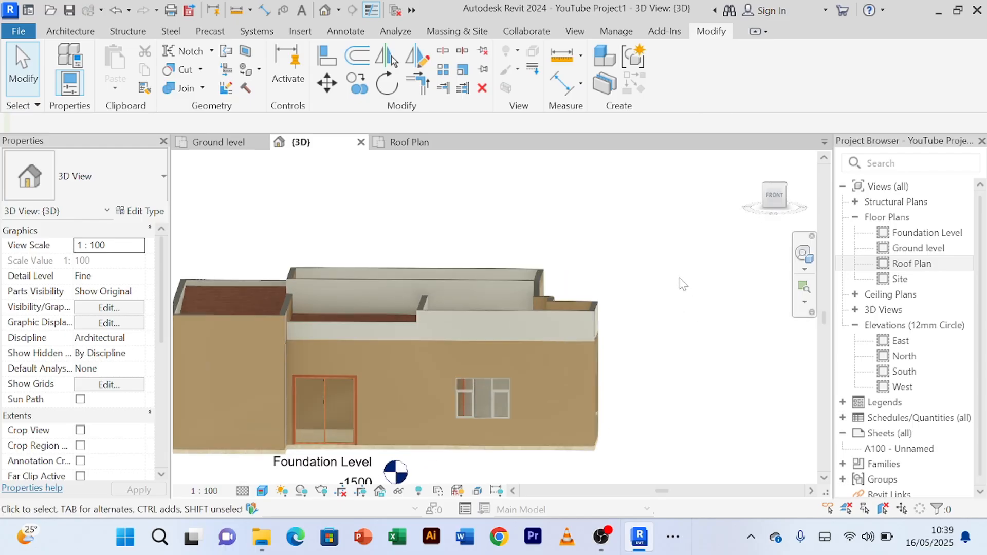
scroll(682, 284, "down", 1)
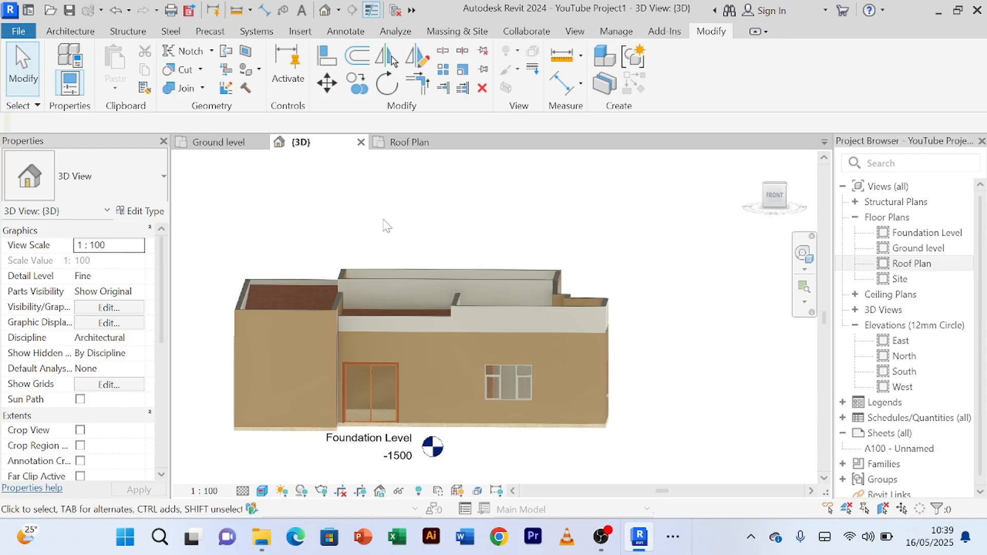
Step: In the Roof Plan view, flip the long parapet between the dining roof and the front roofs so its exterior finish faces the front
left_click(410, 143)
scroll(463, 229, "down", 5)
middle_click_drag(468, 231, 603, 364)
scroll(361, 208, "down", 1)
middle_click_drag(360, 208, 445, 296)
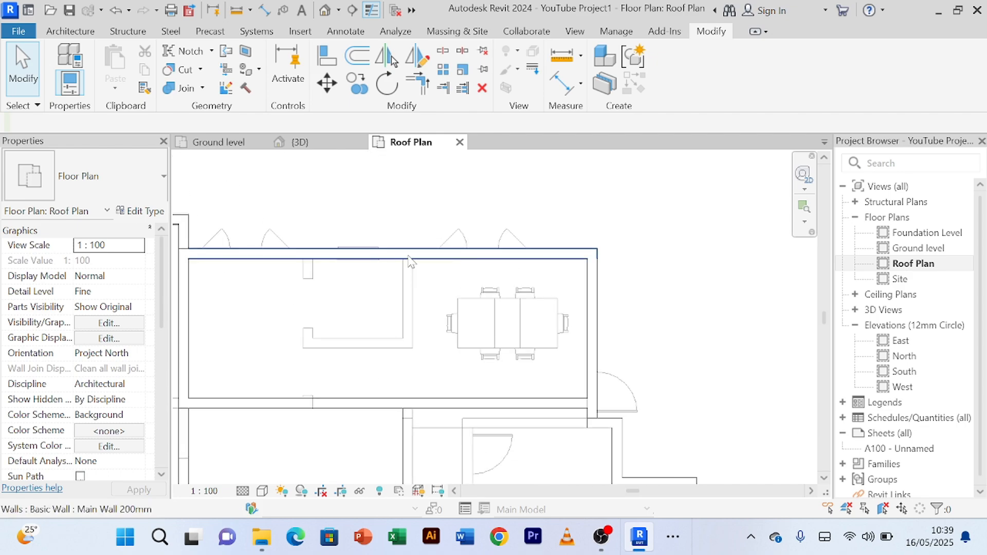
left_click(389, 251)
scroll(371, 280, "down", 2)
middle_click_drag(345, 358, 376, 317)
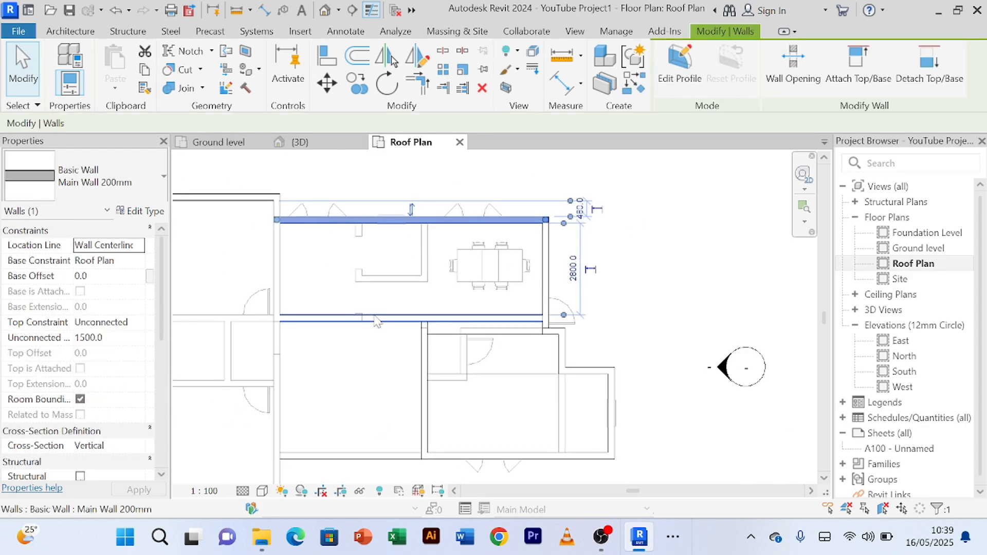
scroll(376, 318, "up", 2)
left_click(375, 318)
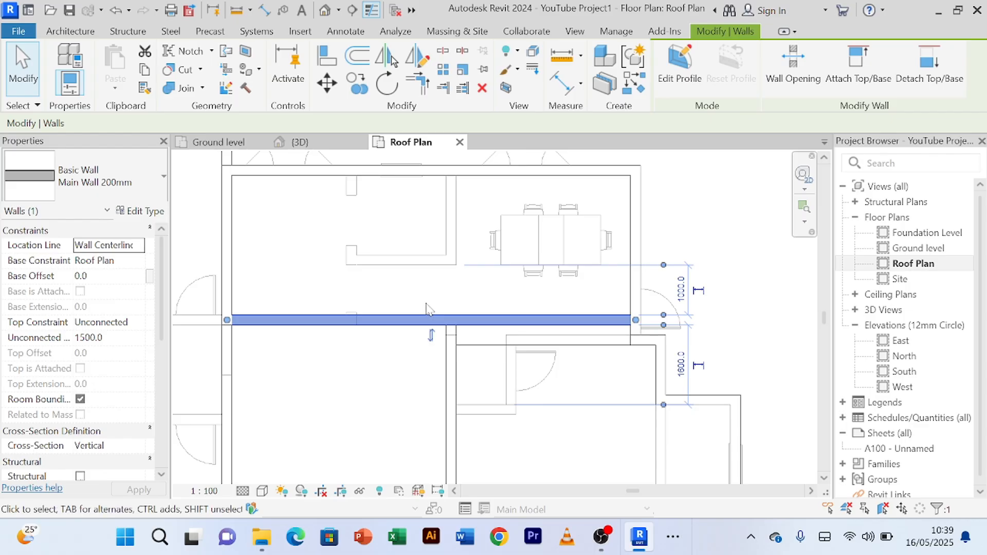
Step: Flip the right-hand roof's front parapet and its outer side parapet so their exterior finishes face outward
middle_click_drag(377, 414, 427, 351)
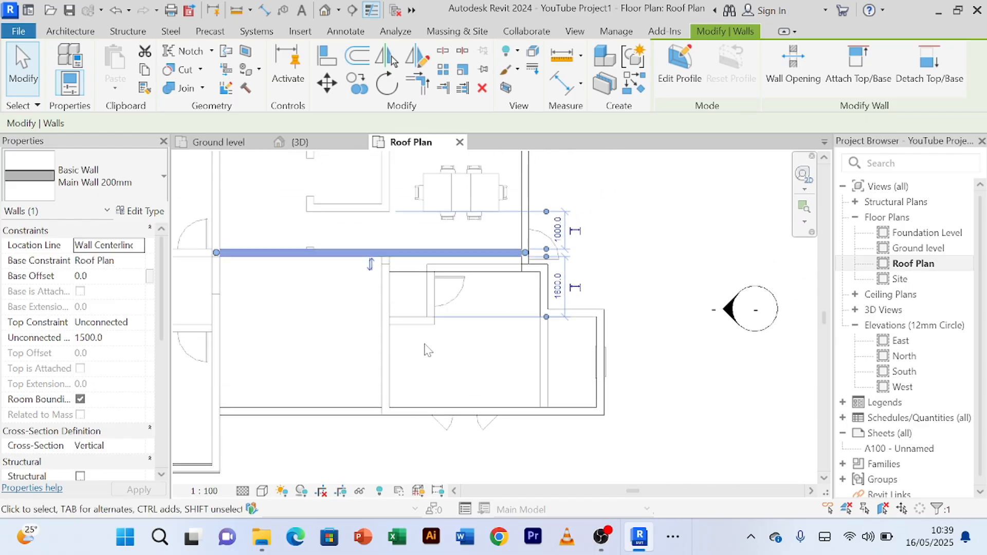
scroll(426, 351, "up", 1)
left_click(372, 381)
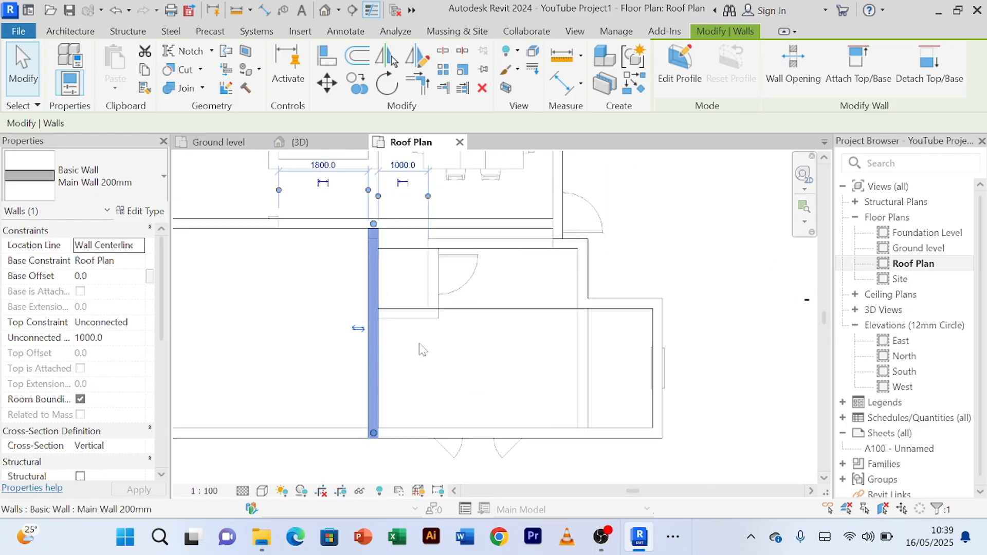
scroll(433, 368, "down", 2)
left_click(473, 358)
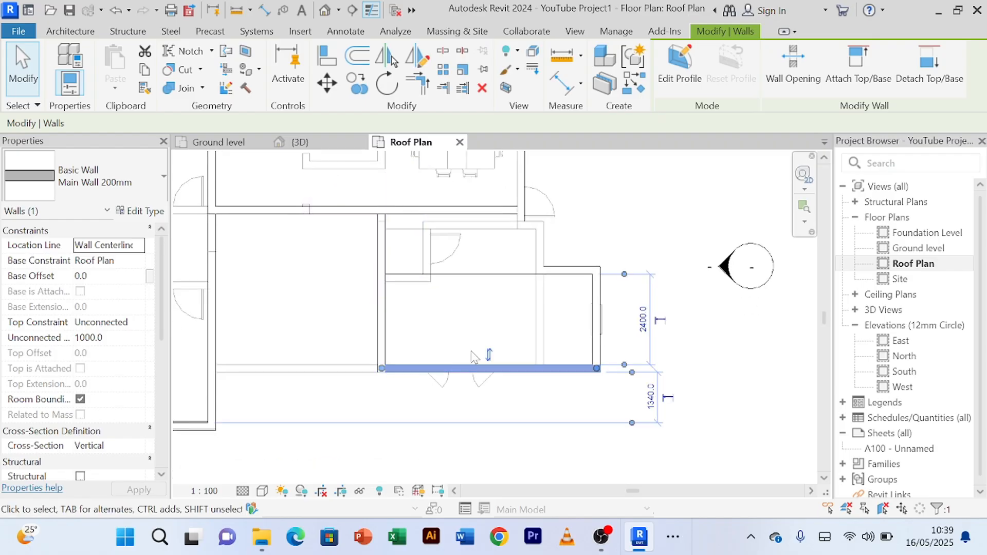
key("Escape")
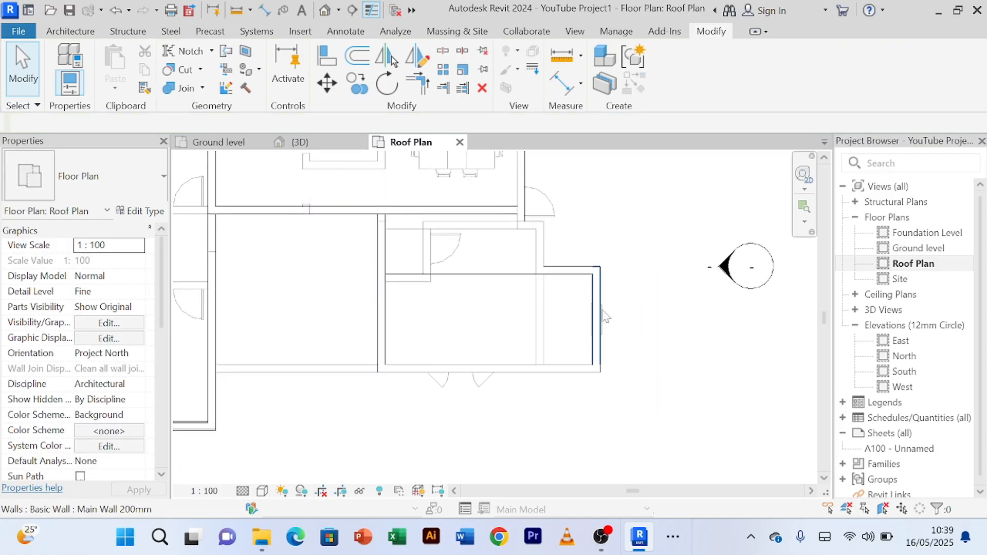
left_click(596, 318)
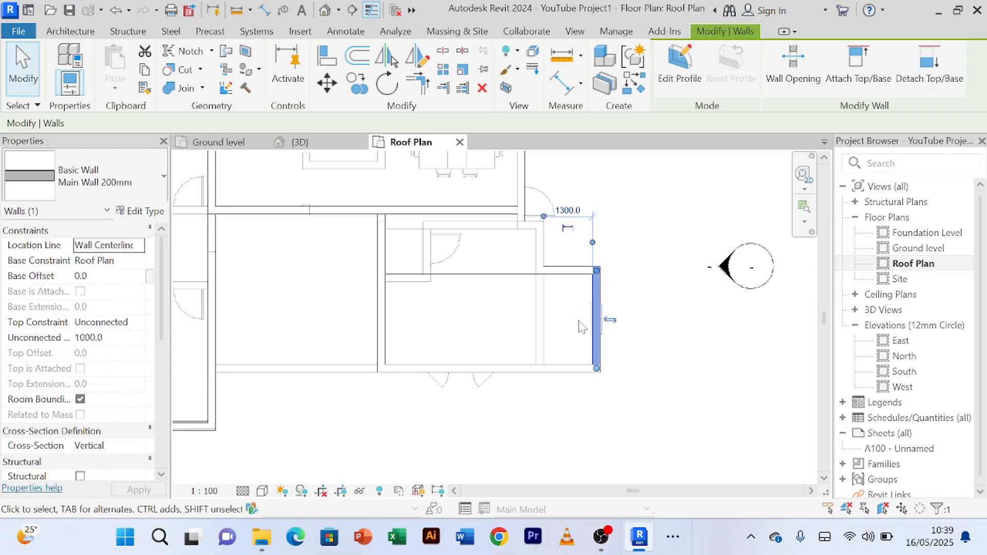
Step: Flip the three short stepped parapet segments on the right-hand roof's recessed side so their exterior finishes face outward
left_click(568, 269)
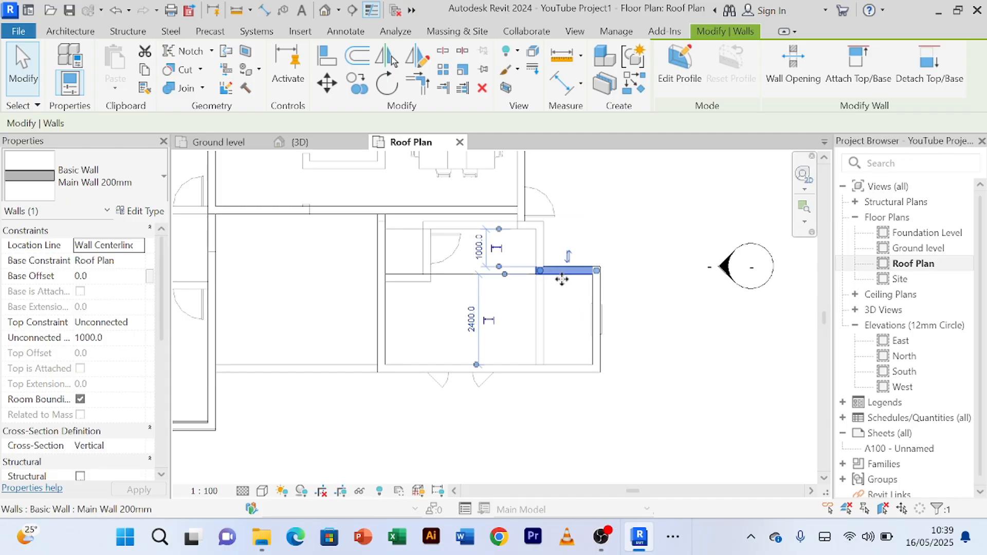
left_click(548, 255)
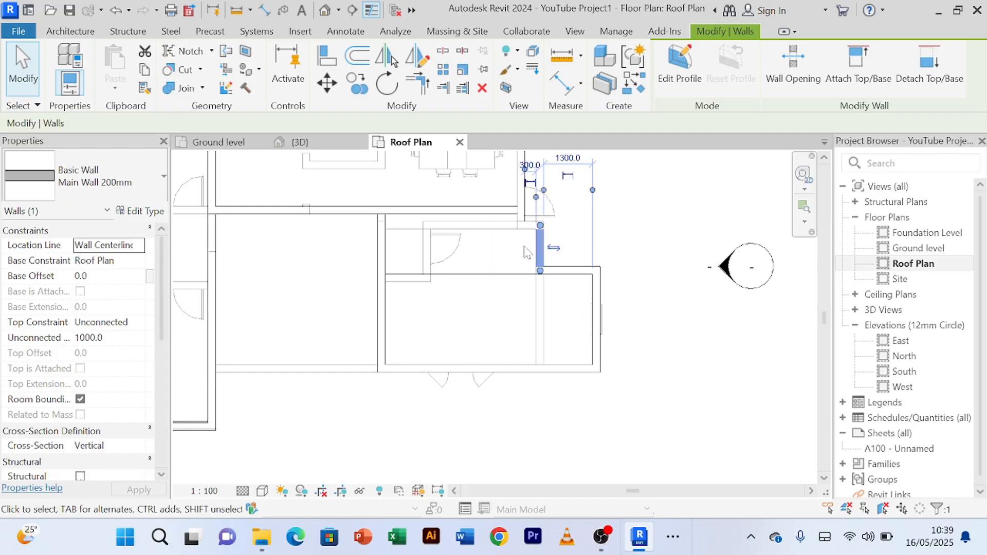
left_click(528, 231)
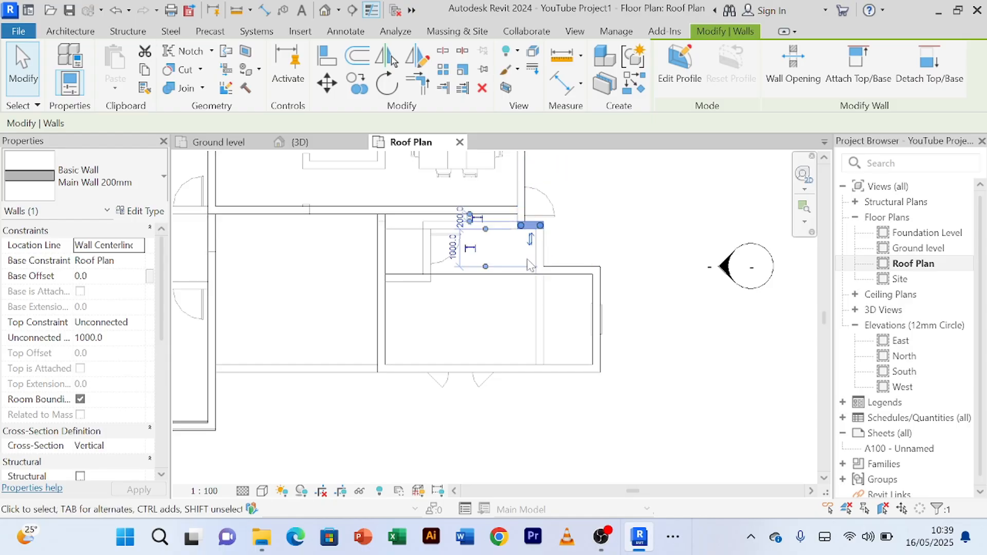
scroll(526, 256, "up", 1)
scroll(537, 242, "down", 3)
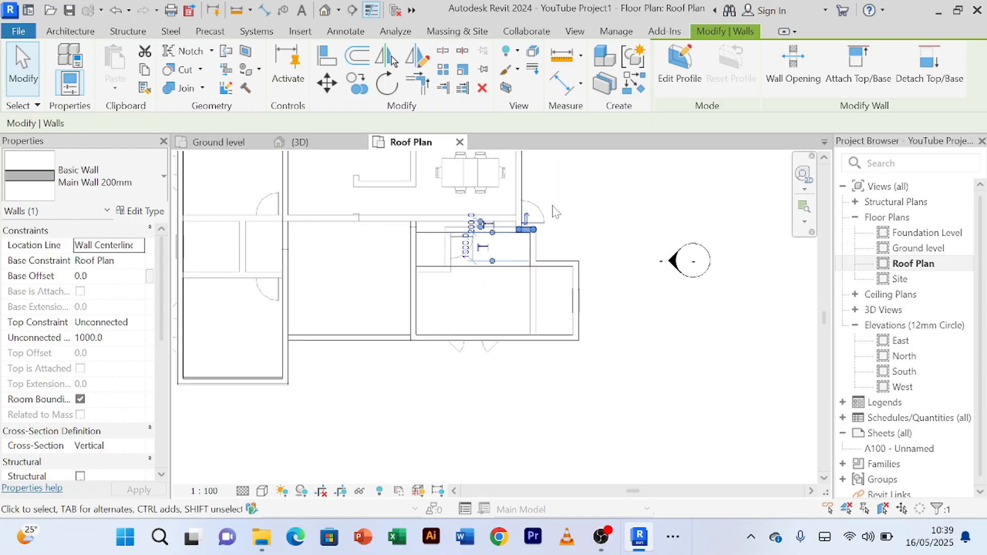
Step: Check the orientation of the dining roof's outer side parapet and the middle roof's front parapet in plan
left_click(536, 281)
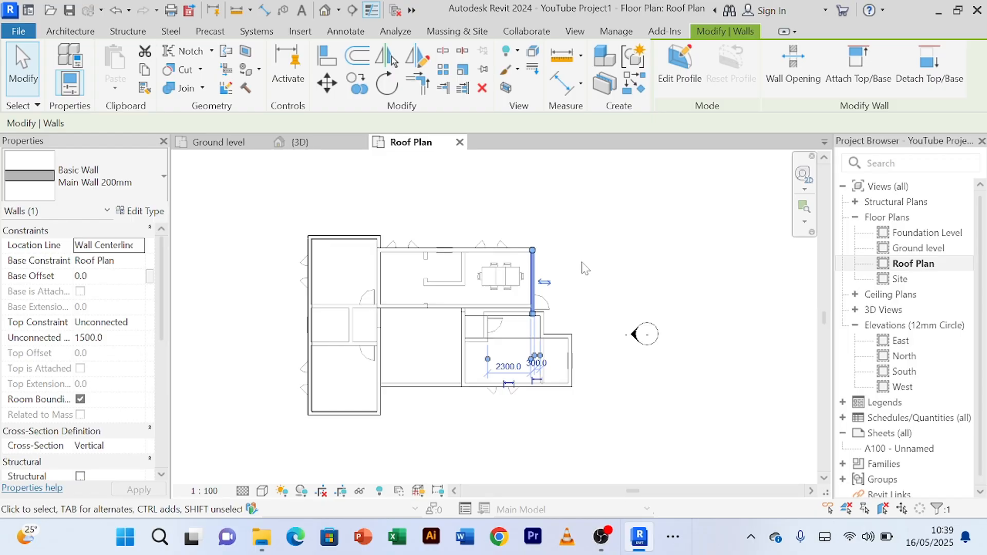
left_click(583, 268)
scroll(591, 262, "down", 2)
scroll(488, 334, "up", 2)
left_click(493, 331)
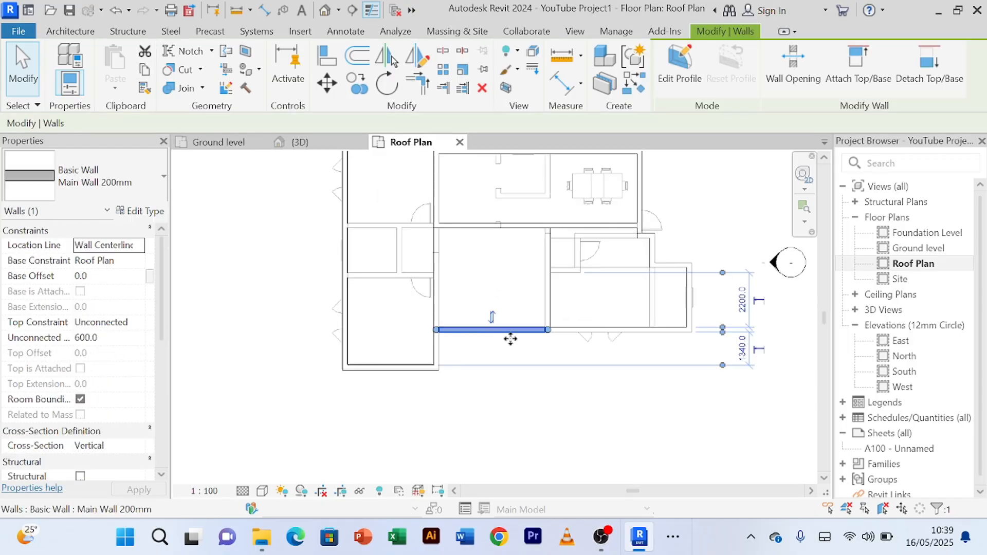
left_click(506, 404)
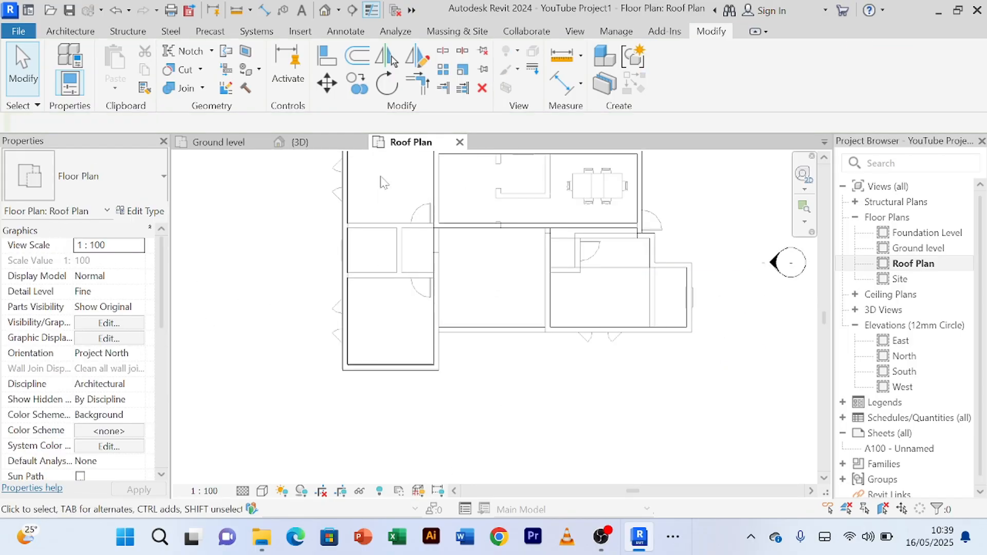
Step: Examine the parapets' finishes from the front and right side in the 3D view, and return to the Roof Plan
left_click(301, 142)
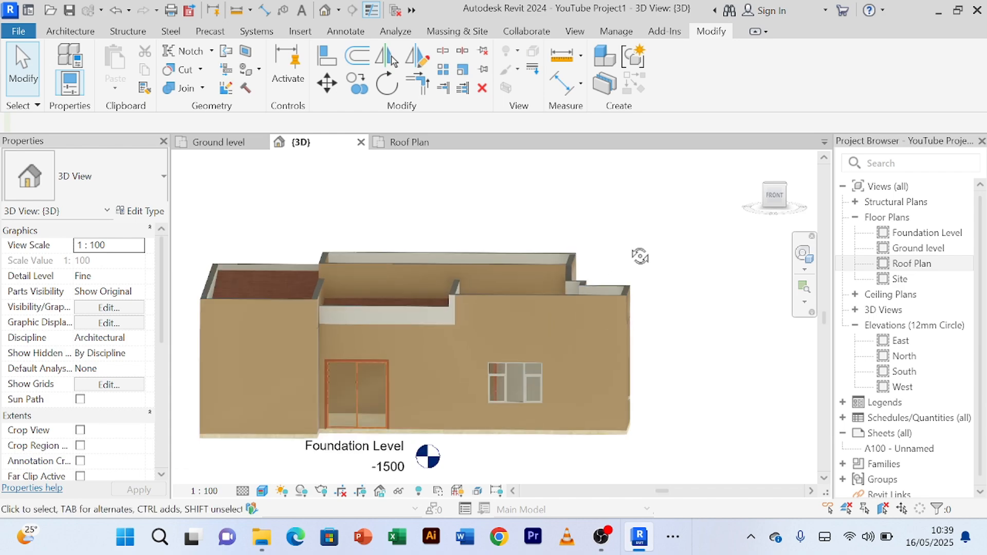
mouse_move(640, 256)
middle_mouse_down("shift")
mouse_move(661, 238)
mouse_move(588, 238)
mouse_move(640, 247)
mouse_move(496, 256)
mouse_move(625, 283)
mouse_move(550, 232)
mouse_move(620, 219)
mouse_move(436, 260)
mouse_move(629, 220)
mouse_move(589, 227)
middle_mouse_up("shift")
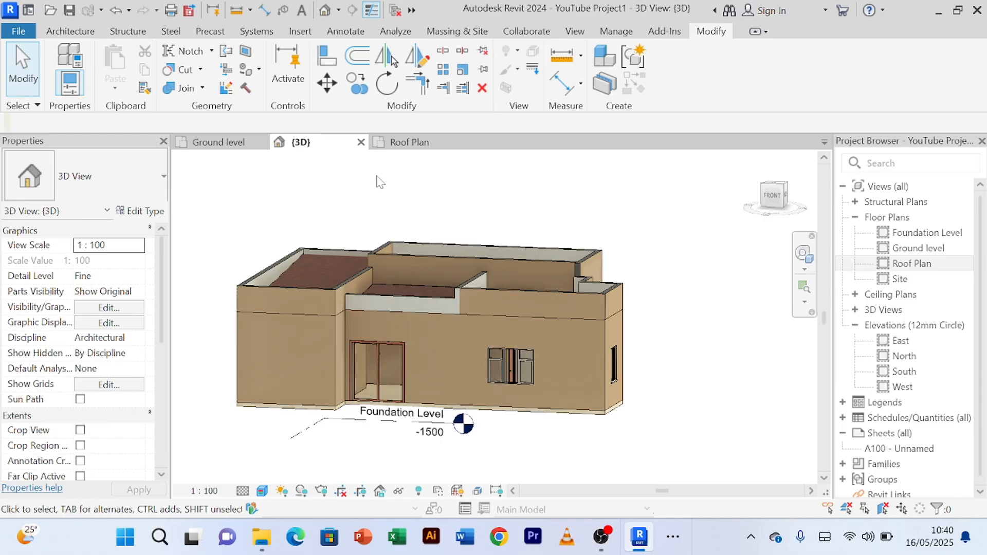
left_click(419, 143)
scroll(445, 334, "up", 2)
scroll(467, 292, "down", 2)
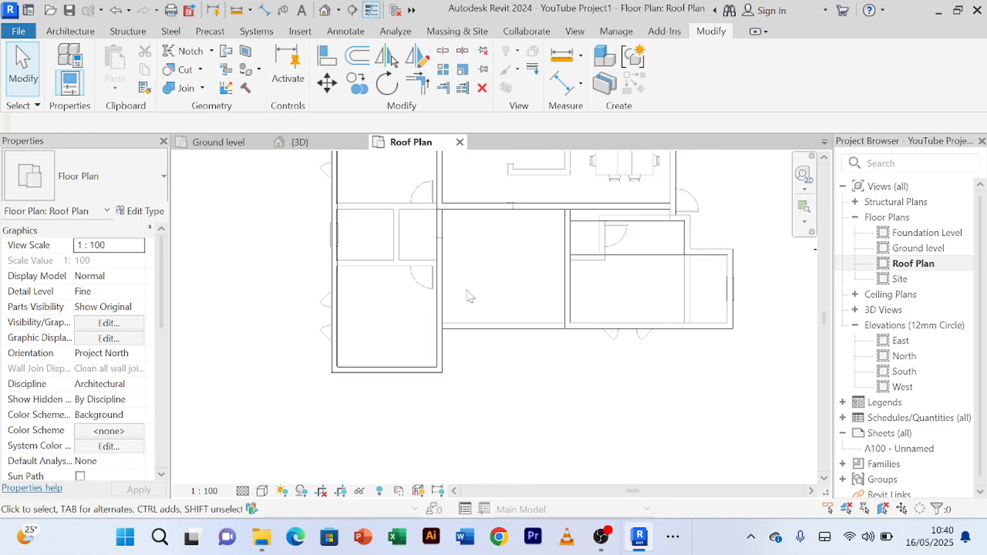
Step: Check the orientation of the middle roof's front and rear parapets, and try flipping the parapet dividing it from the right-hand roof
left_click(484, 323)
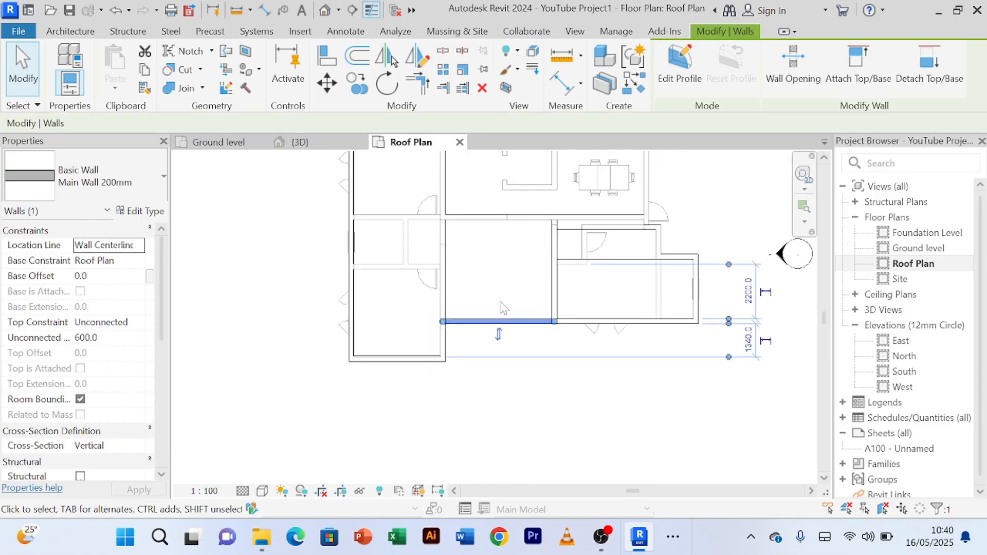
left_click(511, 225)
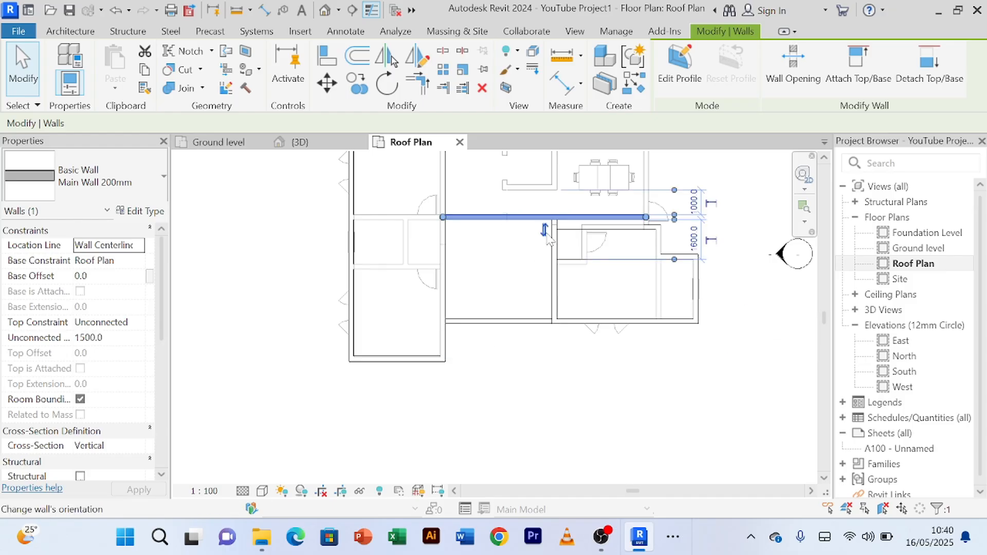
left_click(552, 264)
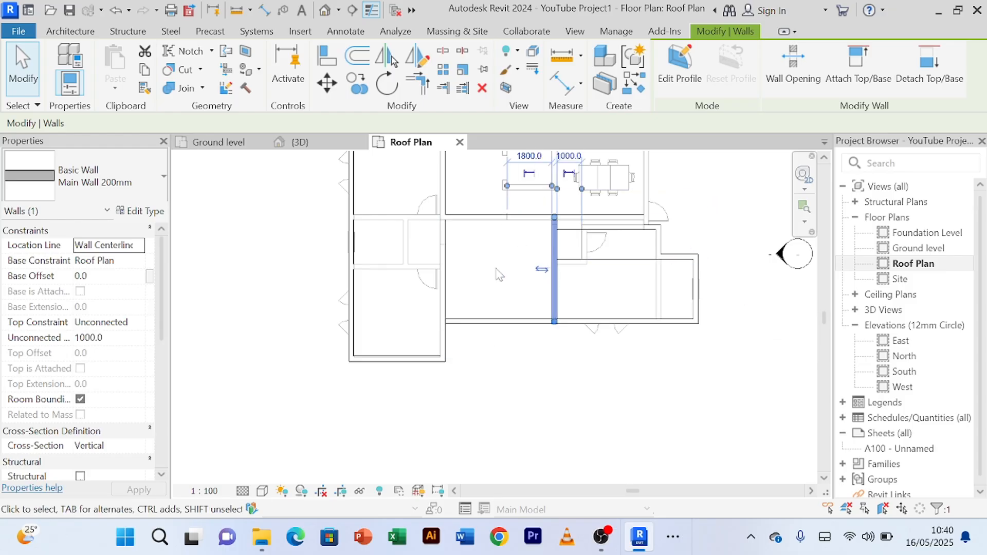
left_click(541, 271)
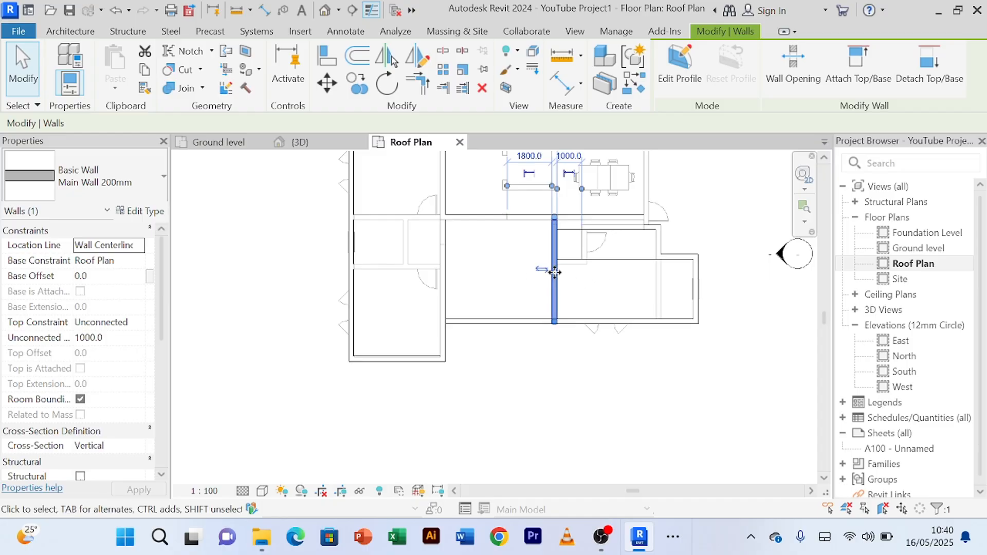
left_click(504, 349)
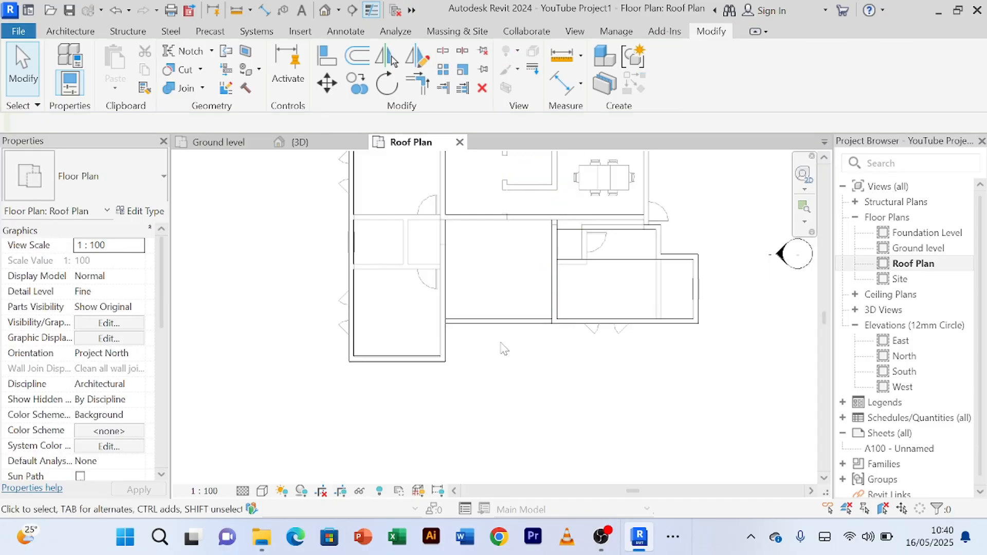
Step: Examine the front parapets' finishes and height steps in the 3D view from several angles
left_click(303, 144)
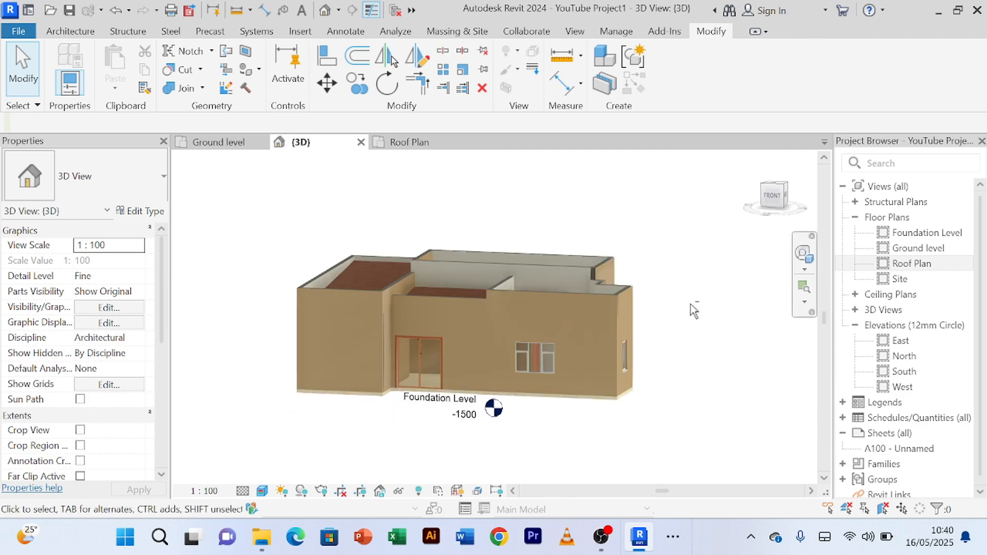
mouse_move(690, 304)
middle_mouse_down("shift")
mouse_move(729, 326)
mouse_move(704, 288)
mouse_move(707, 298)
middle_mouse_up("shift")
scroll(660, 321, "up", 2)
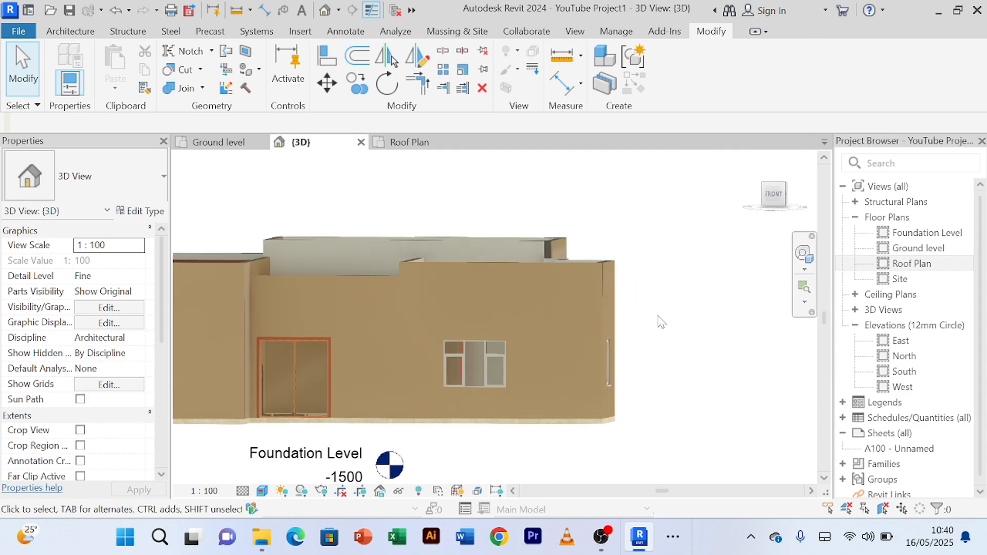
middle_click_drag(654, 315, 673, 342, "shift")
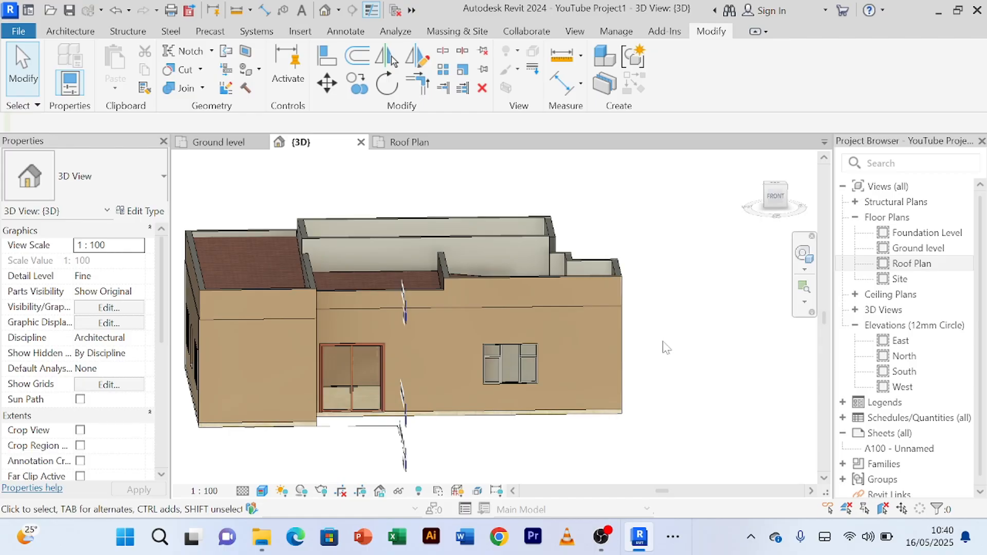
mouse_move(663, 348)
middle_mouse_down("shift")
mouse_move(670, 352)
mouse_move(467, 430)
mouse_move(544, 411)
mouse_move(516, 387)
mouse_move(652, 374)
mouse_move(591, 425)
mouse_move(652, 370)
mouse_move(671, 413)
mouse_move(680, 390)
mouse_move(672, 378)
mouse_move(702, 385)
middle_mouse_up("shift")
scroll(661, 363, "up", 3)
scroll(656, 359, "down", 3)
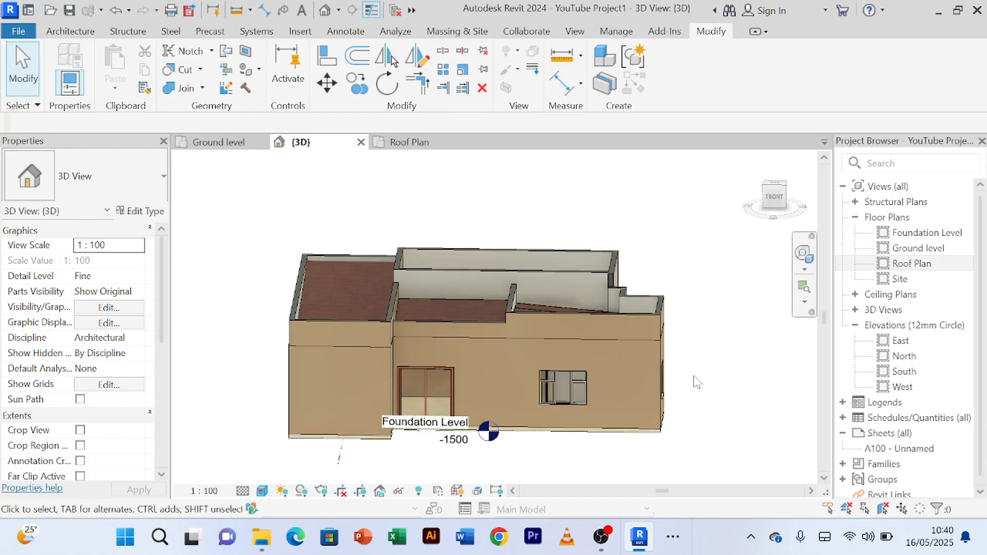
scroll(697, 382, "up", 3)
scroll(688, 377, "down", 2)
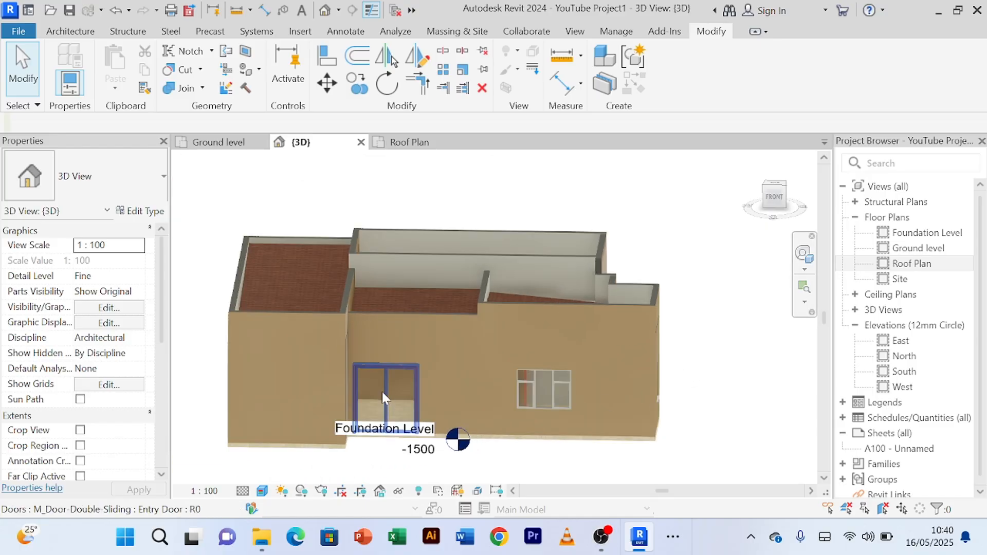
scroll(444, 357, "up", 3)
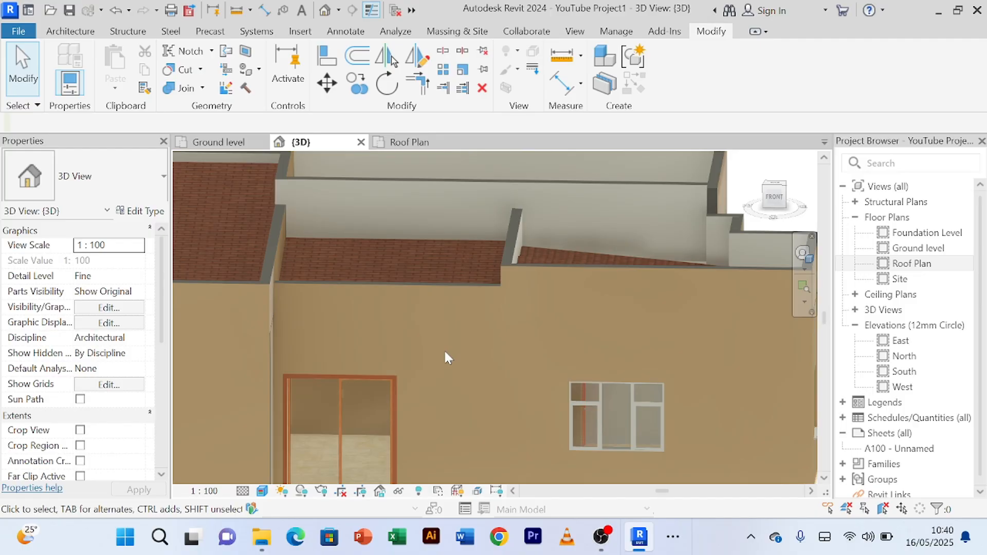
scroll(445, 356, "down", 2)
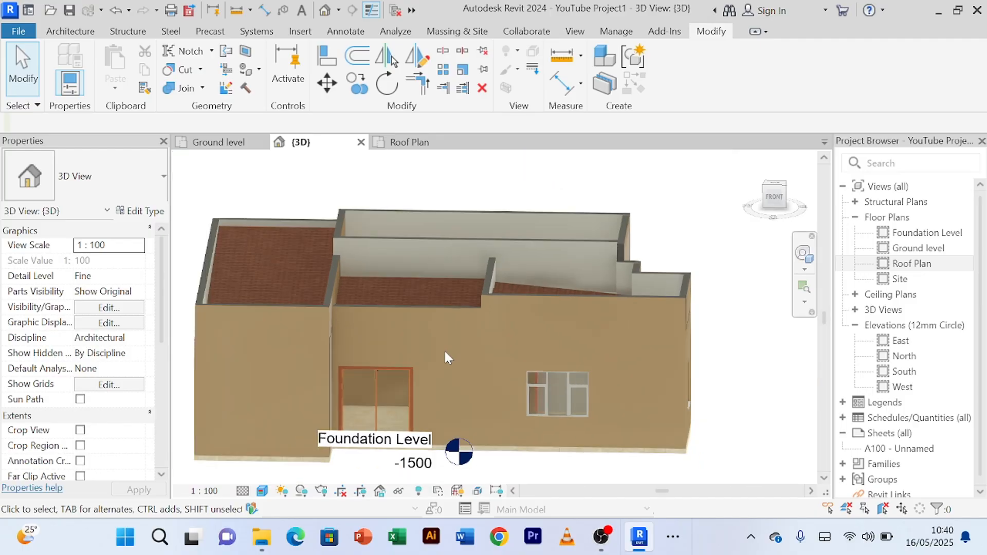
Step: Examine the stepped junction where the front parapets of the middle and right-hand roofs meet the dividing parapet
middle_click_drag(445, 356, 370, 343, "shift")
scroll(420, 319, "up", 6)
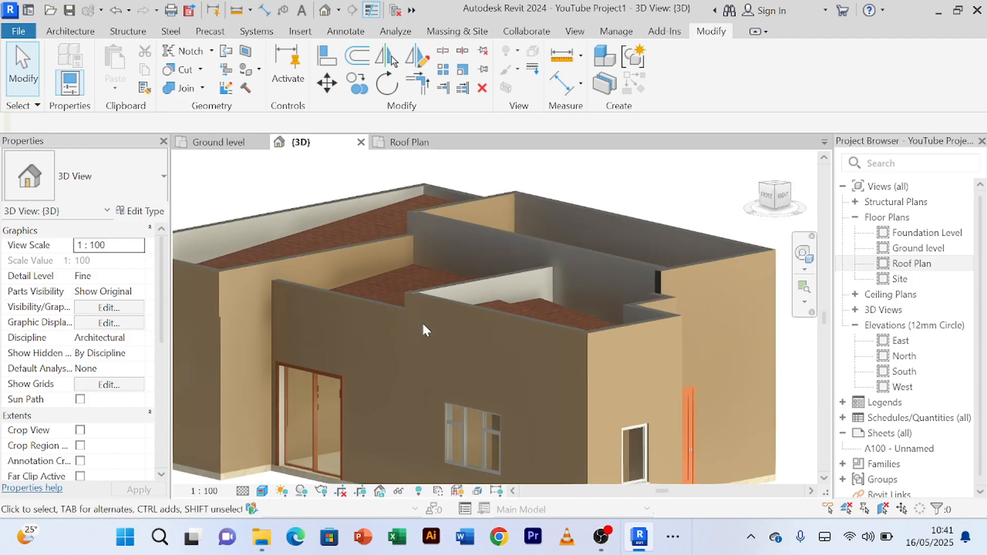
scroll(400, 257, "up", 3)
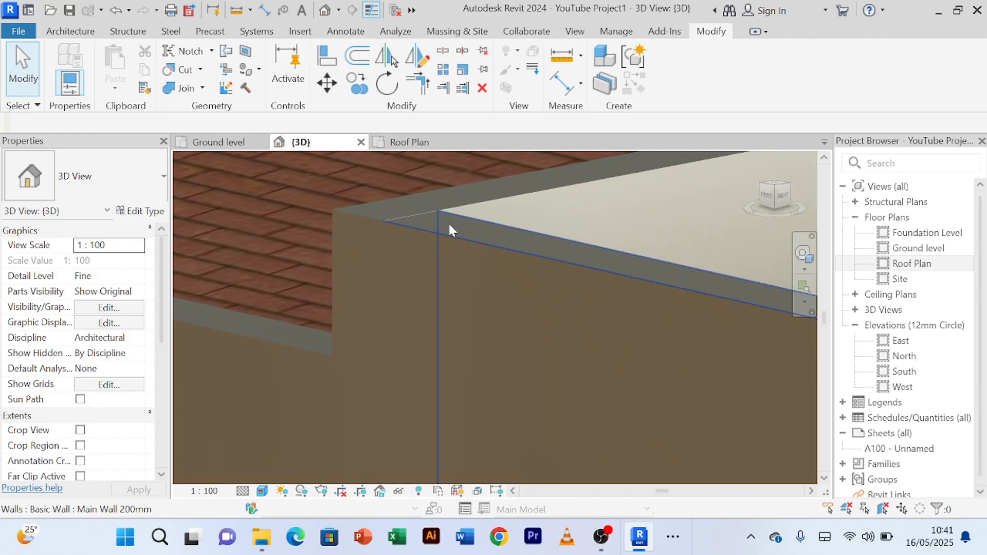
scroll(377, 211, "up", 3)
scroll(377, 206, "down", 8)
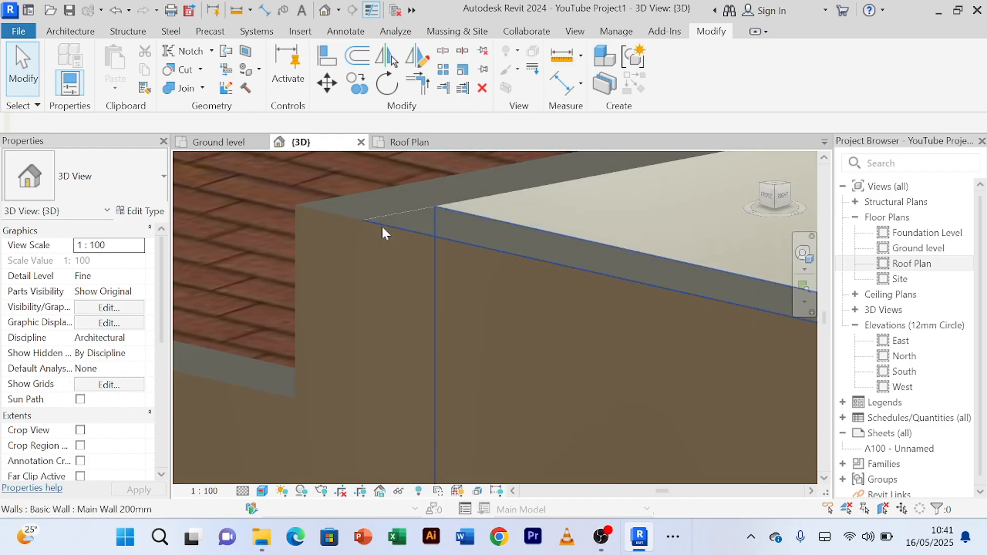
scroll(381, 251, "down", 5)
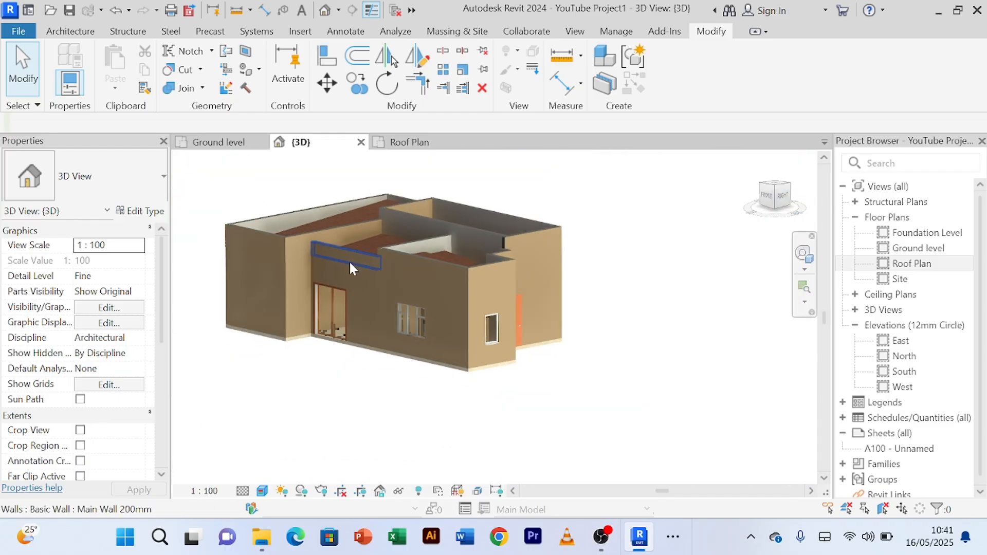
scroll(388, 202, "up", 1)
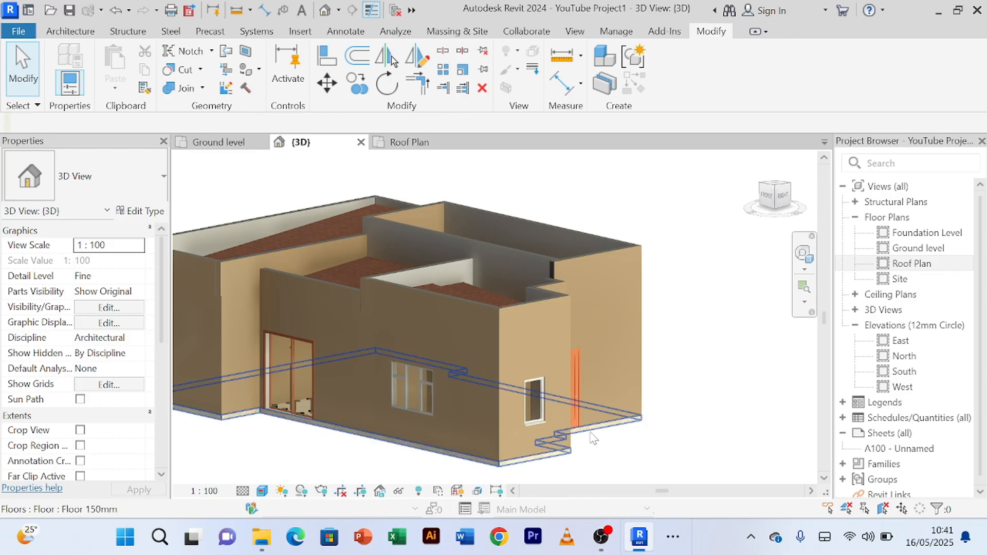
Step: Select the right-hand roof beside the gap along its rear edge, and open its footprint for editing in the Roof Plan
middle_click_drag(677, 302, 659, 412, "shift")
scroll(627, 430, "up", 5)
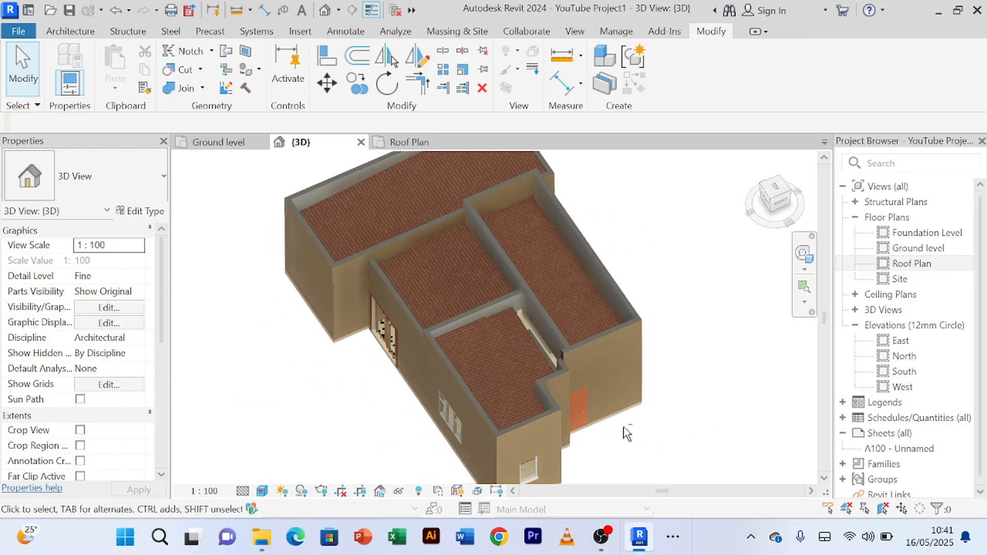
scroll(537, 329, "up", 3)
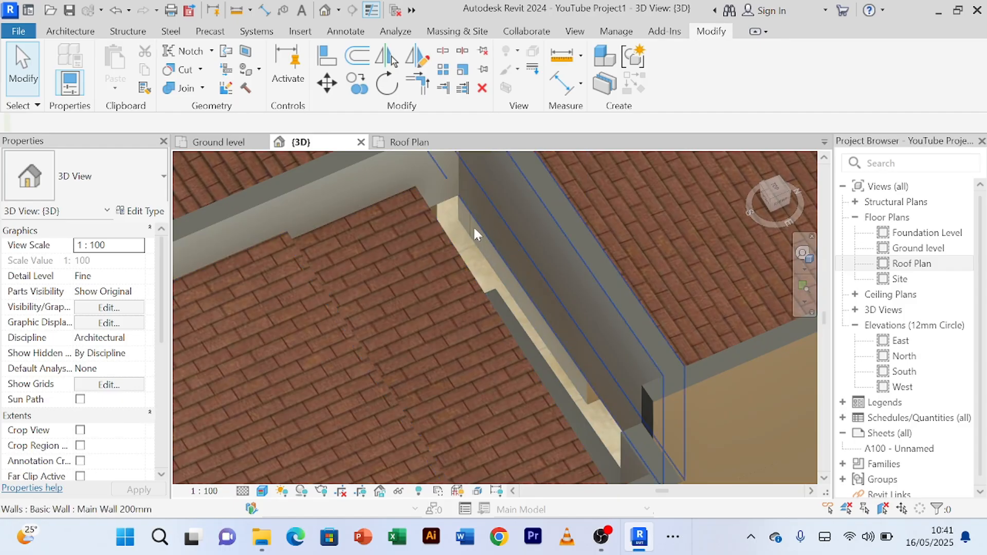
left_click(455, 260)
scroll(508, 235, "down", 3)
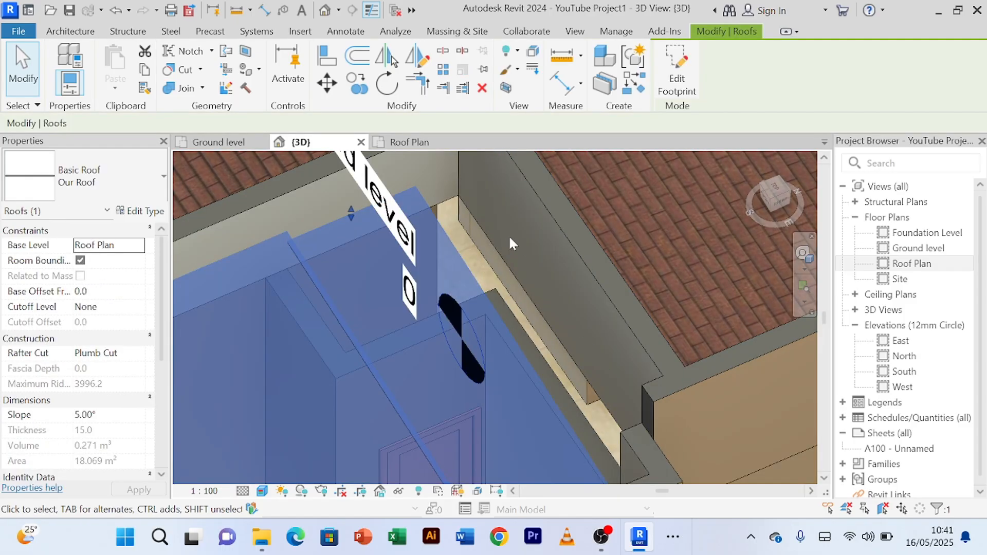
scroll(486, 248, "down", 5)
middle_click_drag(654, 432, 643, 329, "shift")
left_click(412, 142)
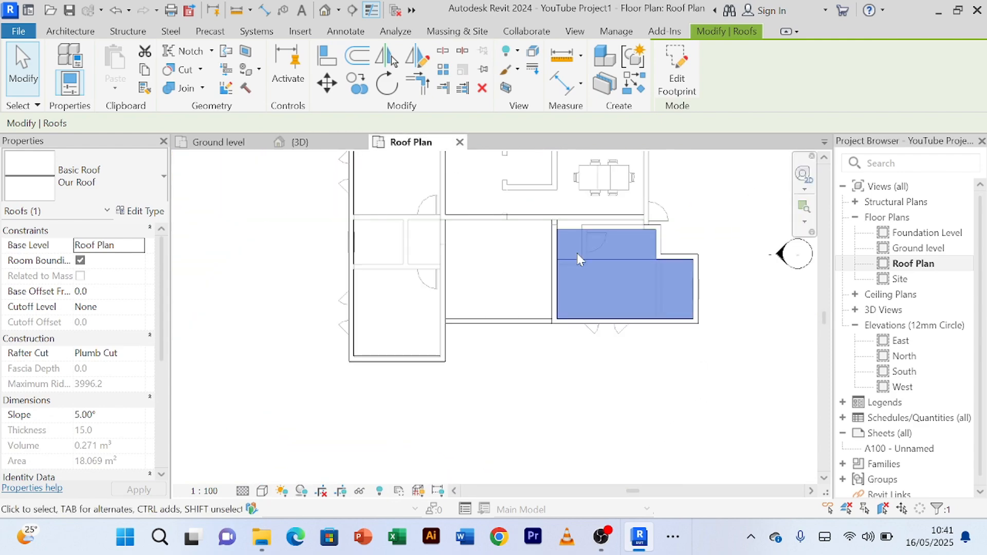
scroll(631, 217, "up", 4)
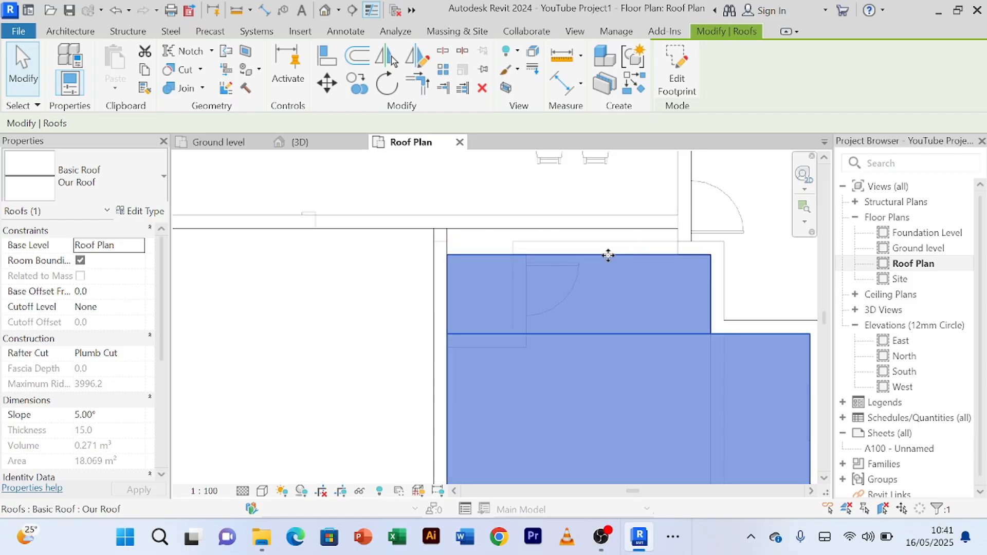
left_click(690, 93)
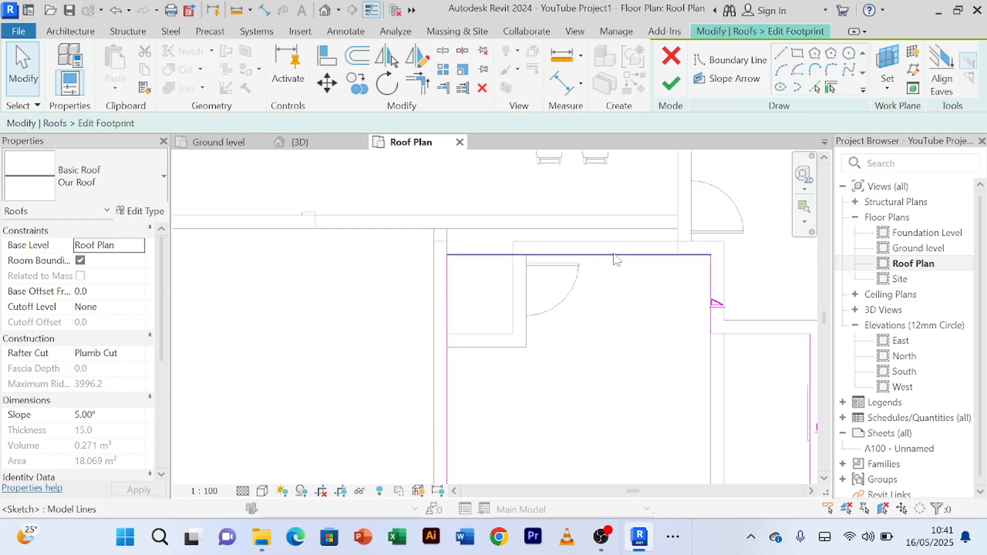
Step: Add a boundary line along the front face of the dining roof's parapet and join the right-hand roof's inner side boundary to it
left_click(815, 88)
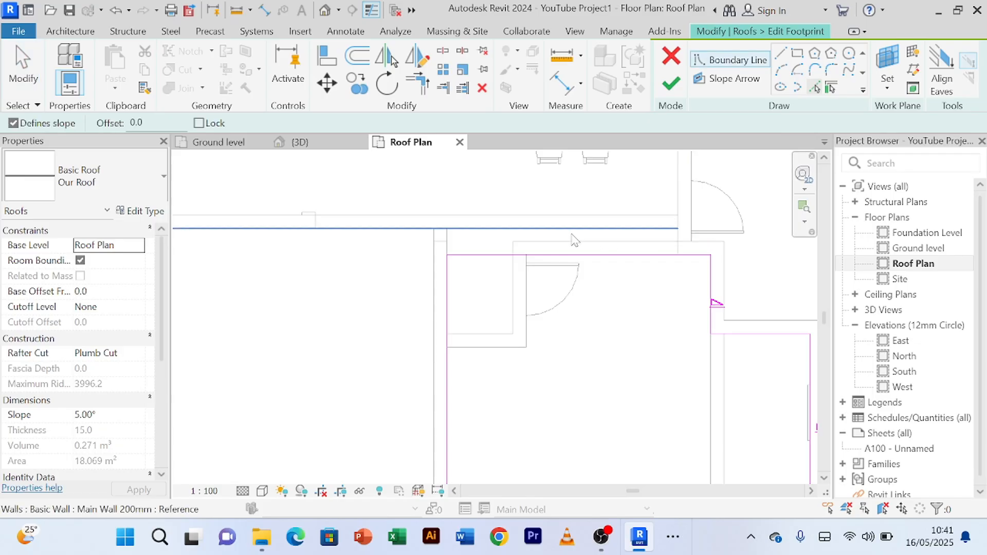
left_click(564, 230)
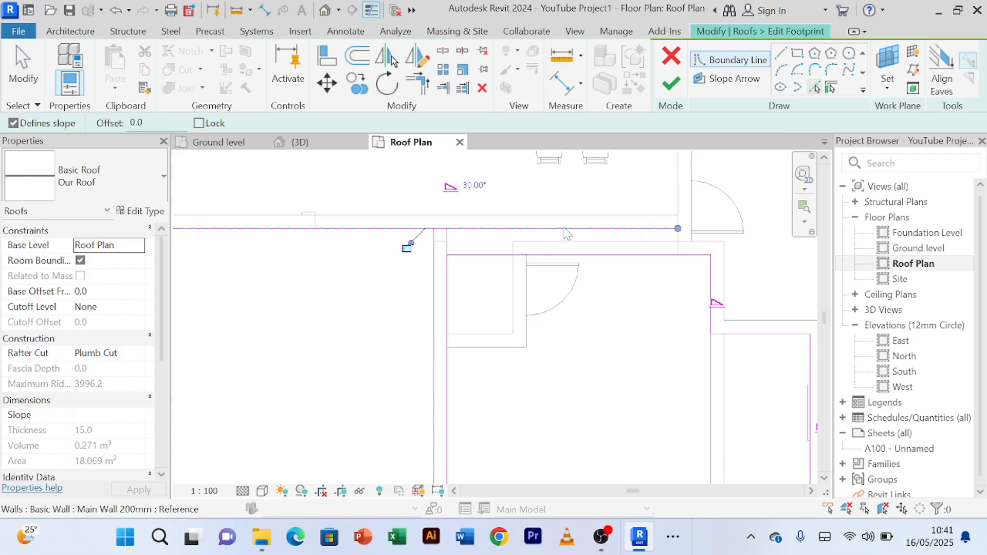
left_click(425, 90)
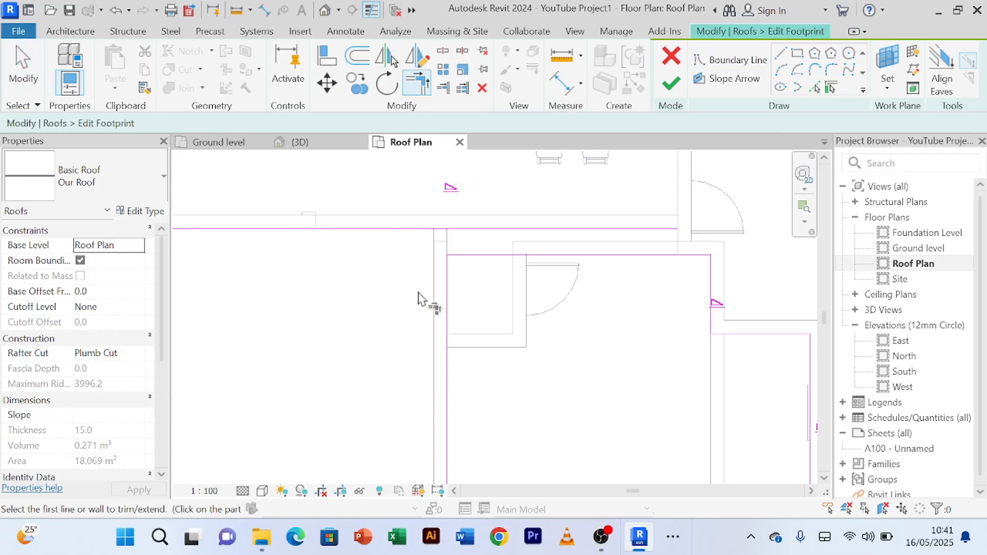
left_click(447, 301)
left_click(450, 229)
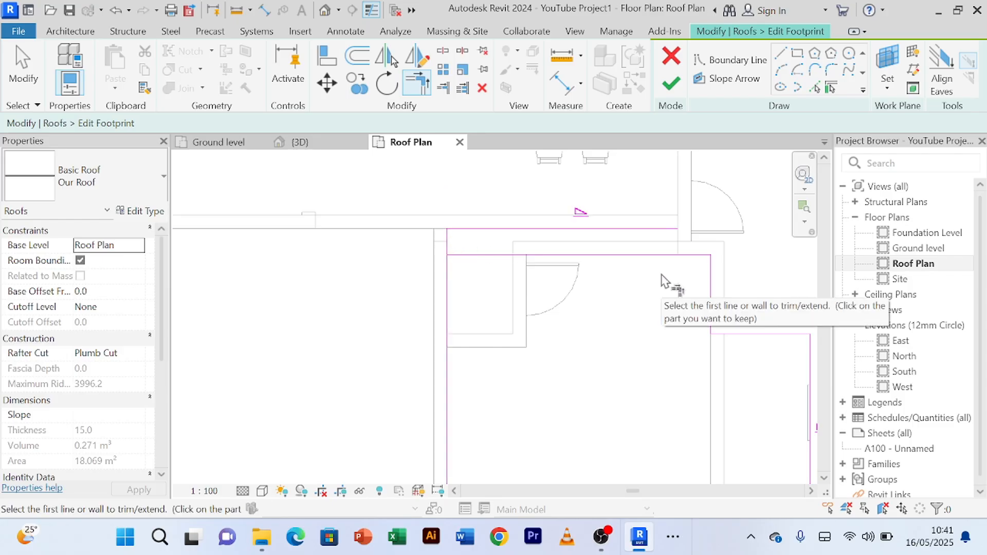
Step: Add a boundary line along the inner edge of the dining area's side wall and trim it to the outer part of the old rear boundary
scroll(664, 280, "up", 1)
scroll(674, 266, "up", 1)
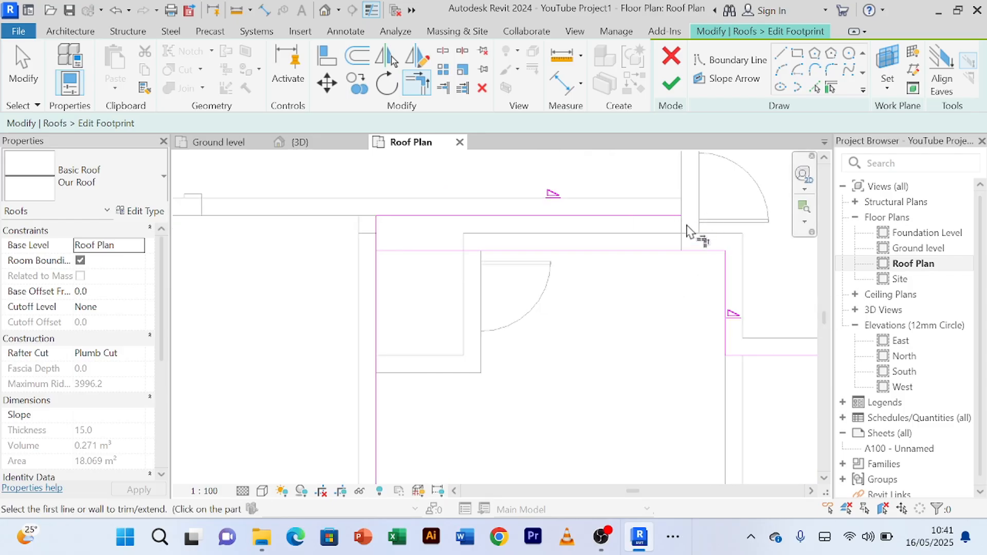
left_click(815, 88)
scroll(720, 207, "up", 2)
left_click(663, 246)
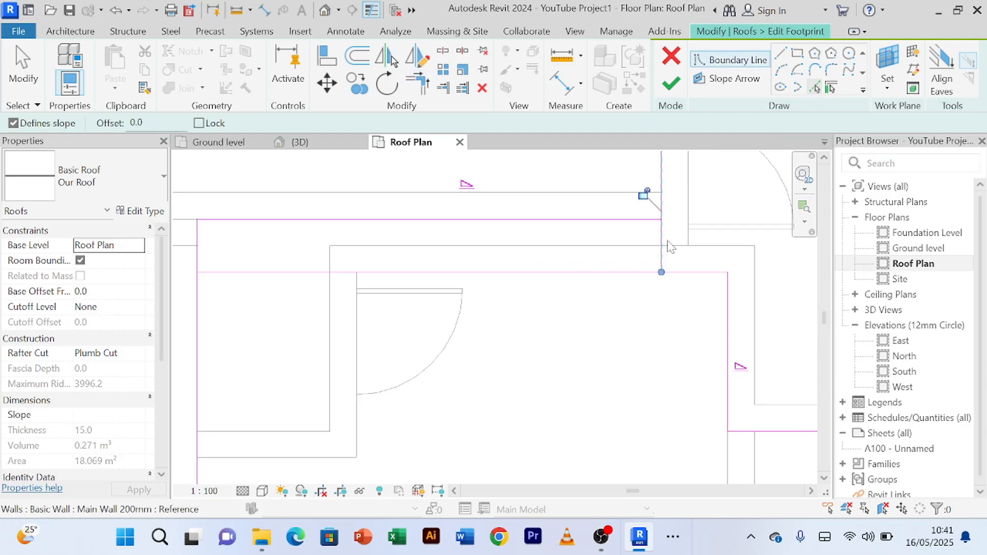
scroll(637, 288, "down", 2)
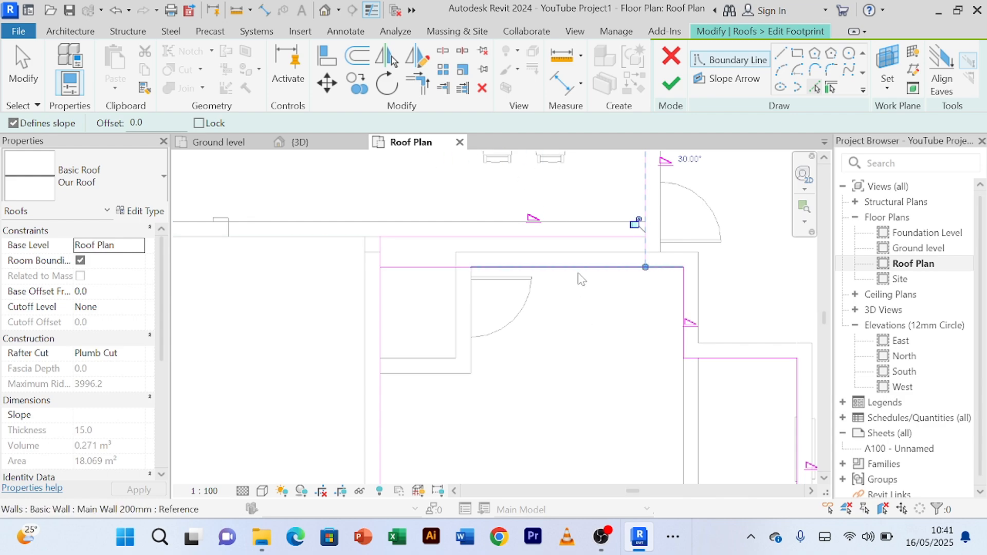
scroll(615, 272, "up", 2)
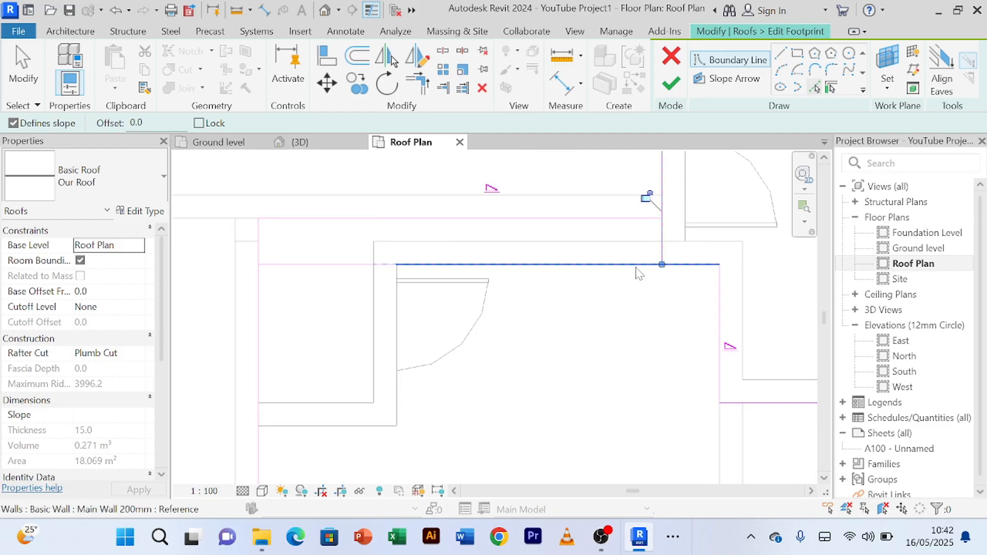
left_click(417, 82)
scroll(612, 257, "up", 2)
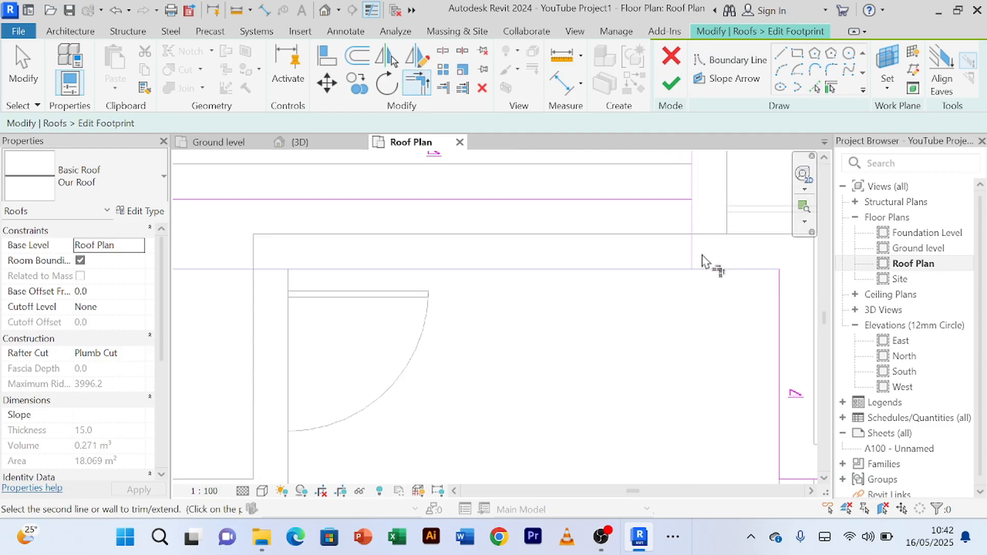
scroll(691, 291, "down", 2)
Step: Trim the new rear boundary and the short side line to a corner, and end the Trim/Extend command
left_click(673, 238)
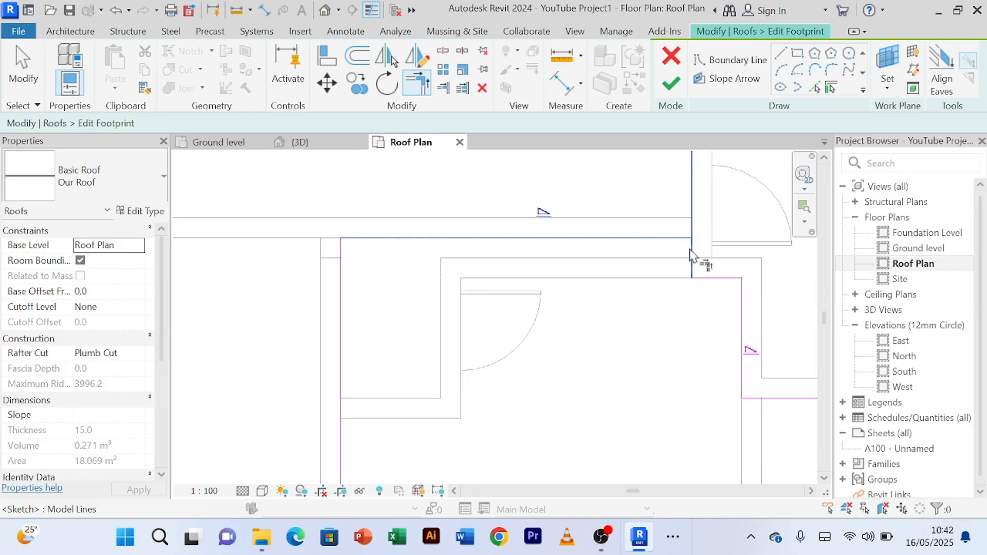
left_click(691, 265)
scroll(656, 333, "down", 1)
right_click(648, 352)
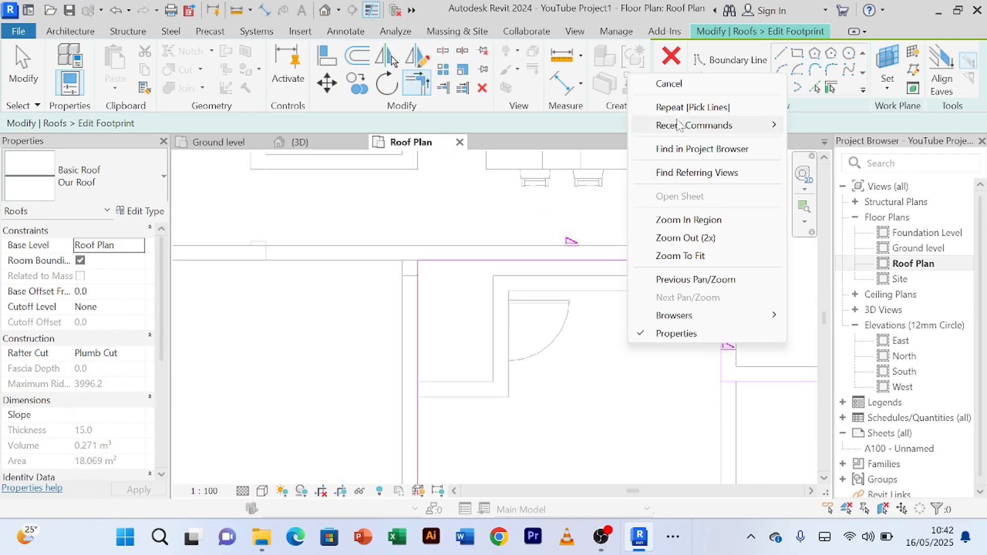
left_click(676, 84)
right_click(606, 438)
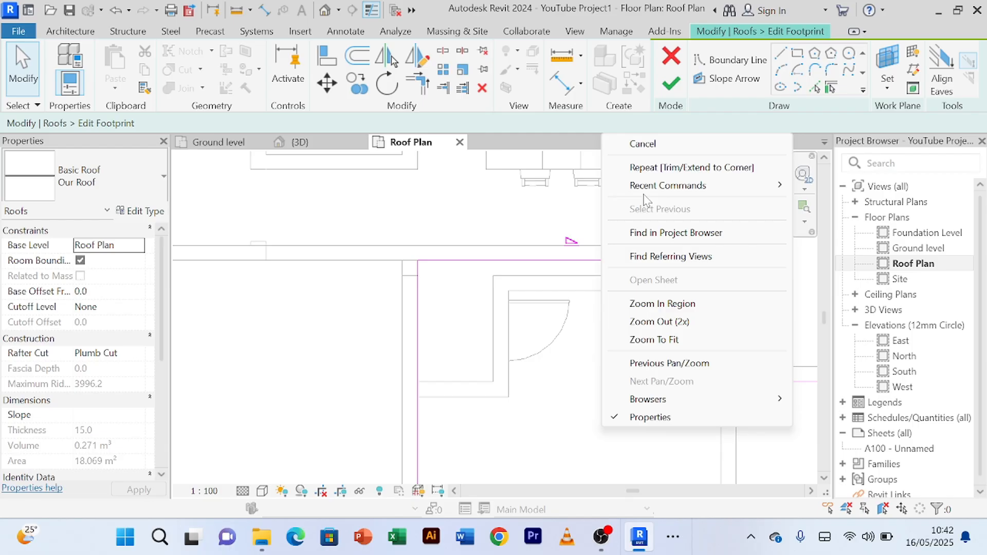
Step: Turn off slope definition for the roof's new rear boundary line
left_click(664, 144)
left_click(600, 263)
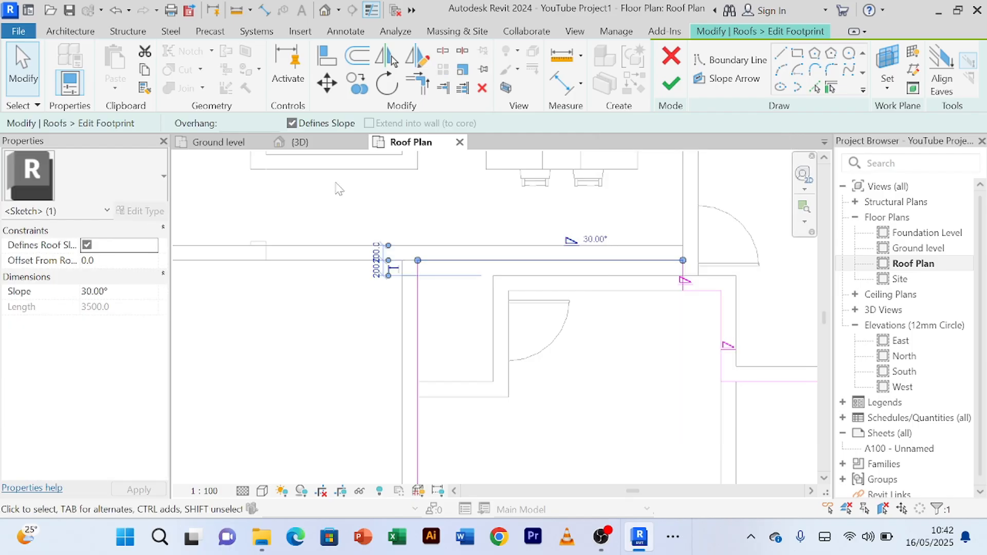
left_click(292, 122)
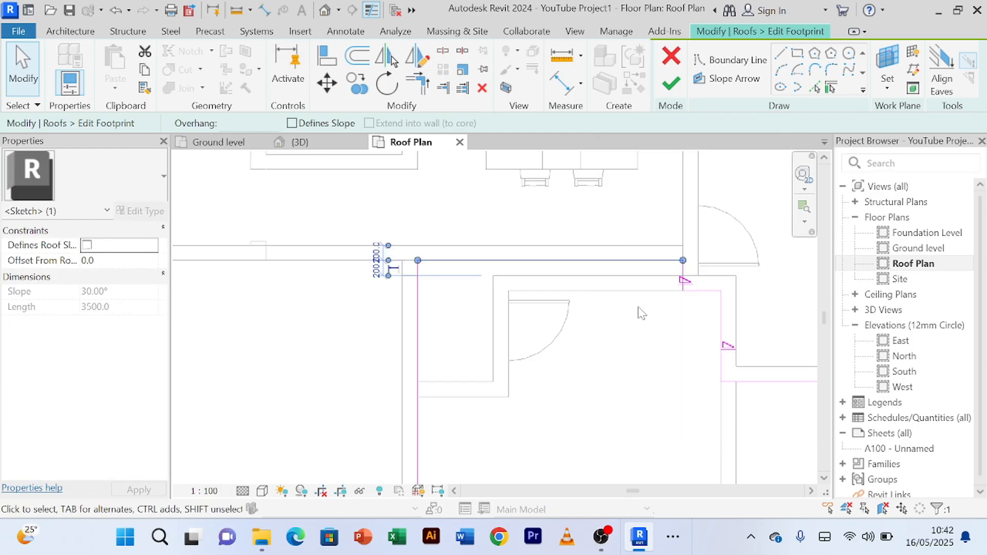
Step: Set the slope of the short side boundary line next to the new rear boundary to 5°
scroll(684, 280, "up", 4)
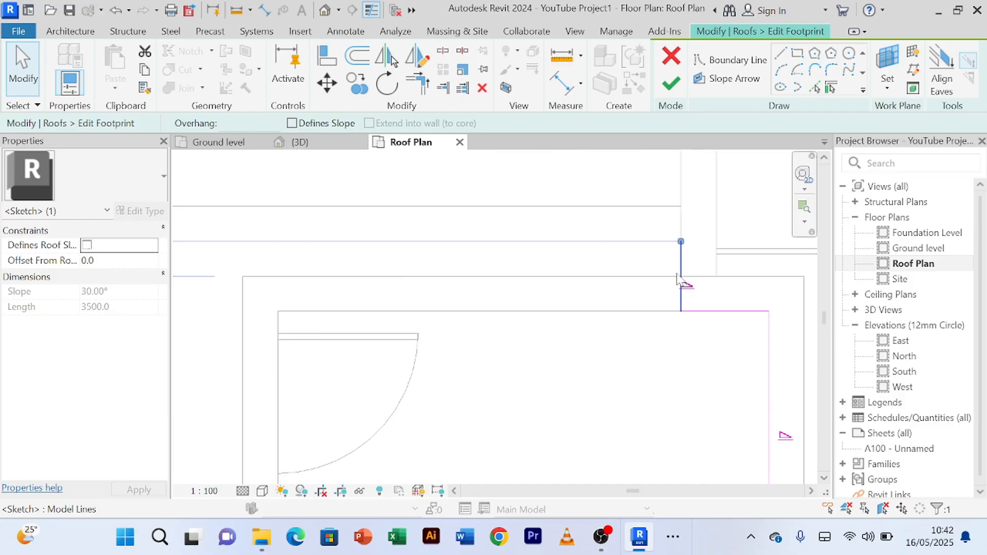
scroll(678, 280, "down", 5)
middle_click_drag(654, 337, 603, 333)
scroll(612, 312, "up", 1)
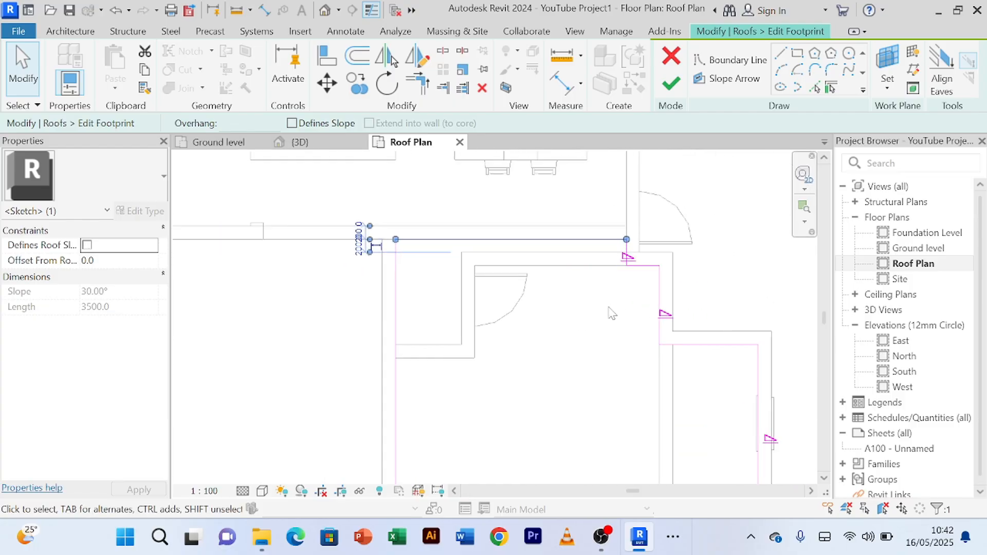
middle_click_drag(731, 289, 629, 251)
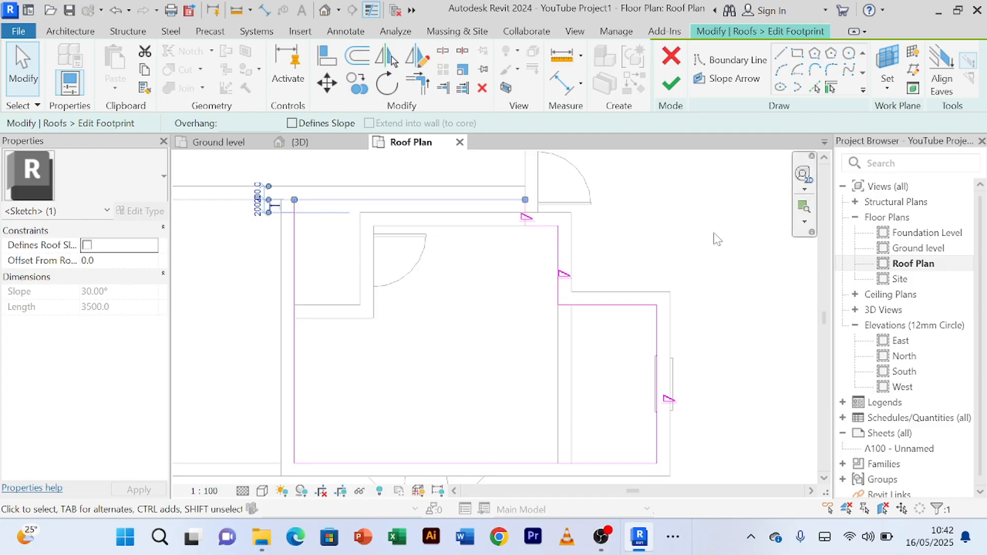
left_click(658, 260)
scroll(529, 212, "up", 3)
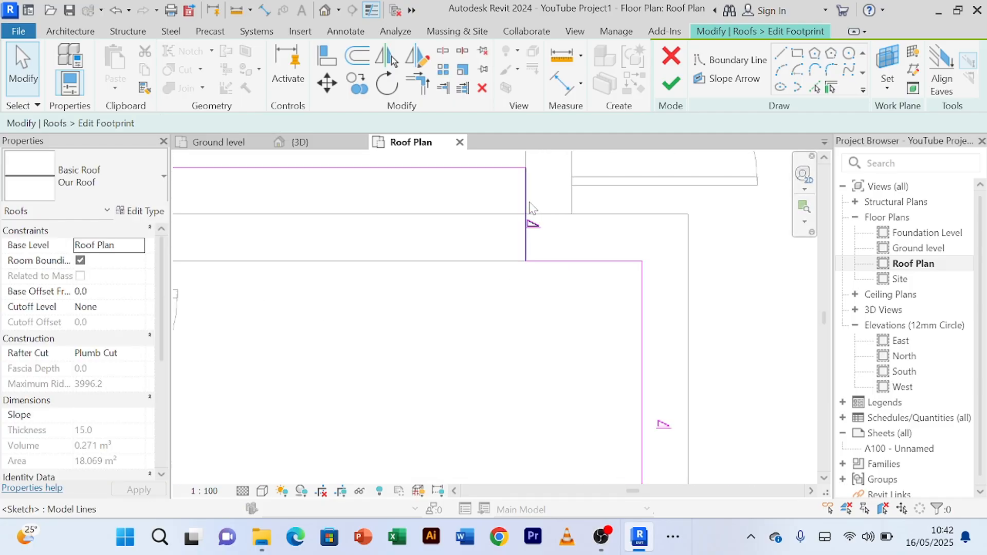
left_click(529, 208)
left_click(544, 220)
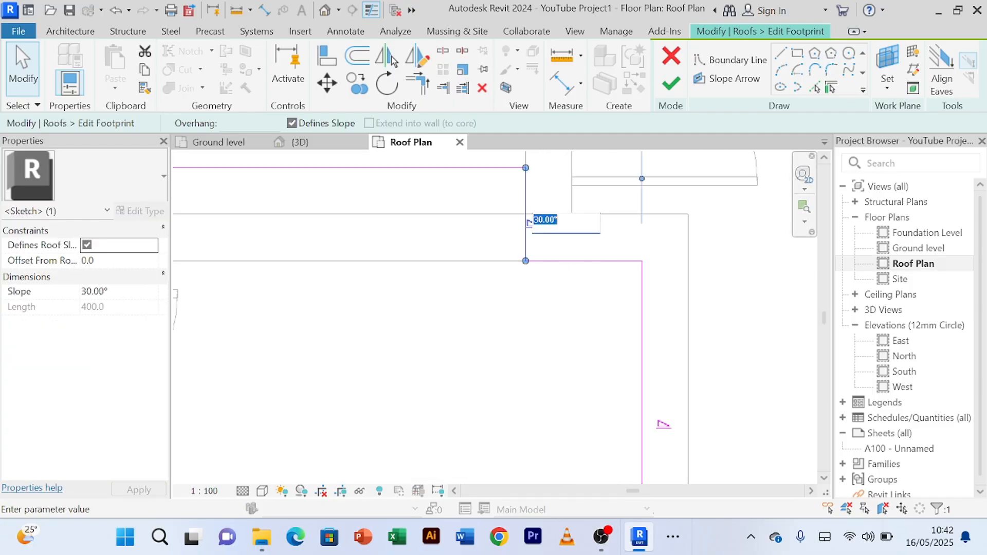
key("Return")
scroll(556, 357, "down", 2)
mouse_move(554, 357)
middle_mouse_down()
mouse_move(533, 267)
mouse_move(544, 365)
middle_mouse_up()
left_click(606, 367)
scroll(524, 352, "down", 1)
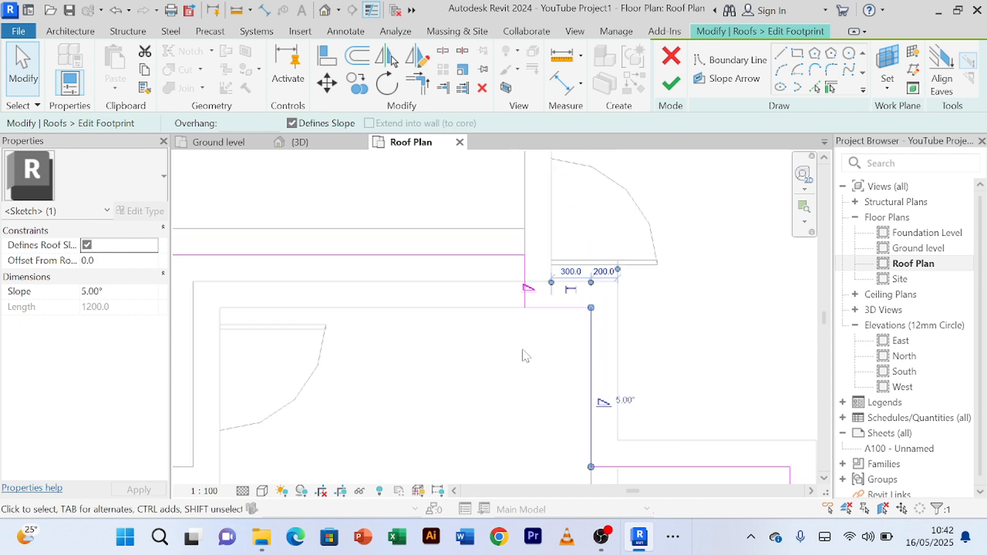
Step: Finish the roof footprint edit without attaching the highlighted walls to the roof
left_click(707, 348)
scroll(702, 341, "down", 2)
middle_click_drag(702, 344, 688, 315)
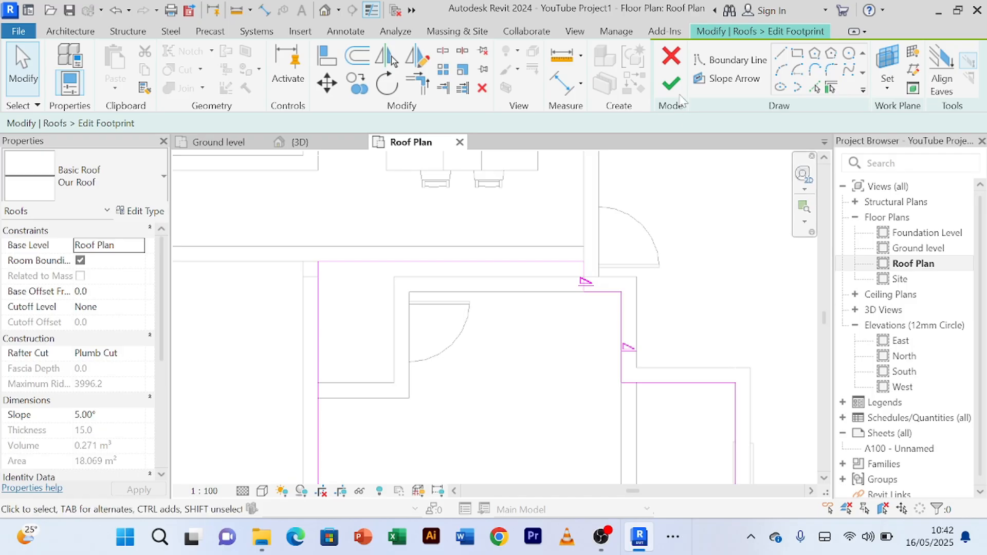
left_click(671, 84)
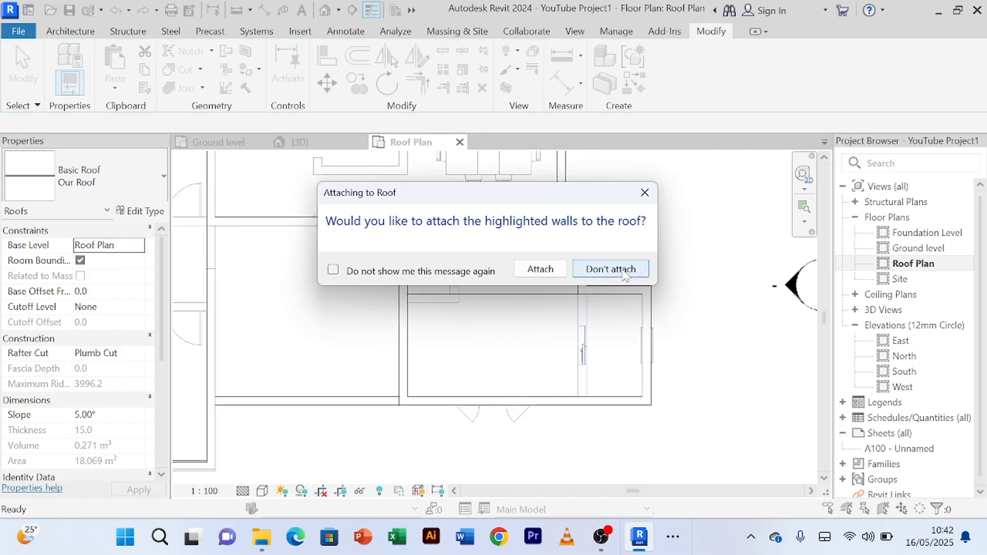
left_click(610, 269)
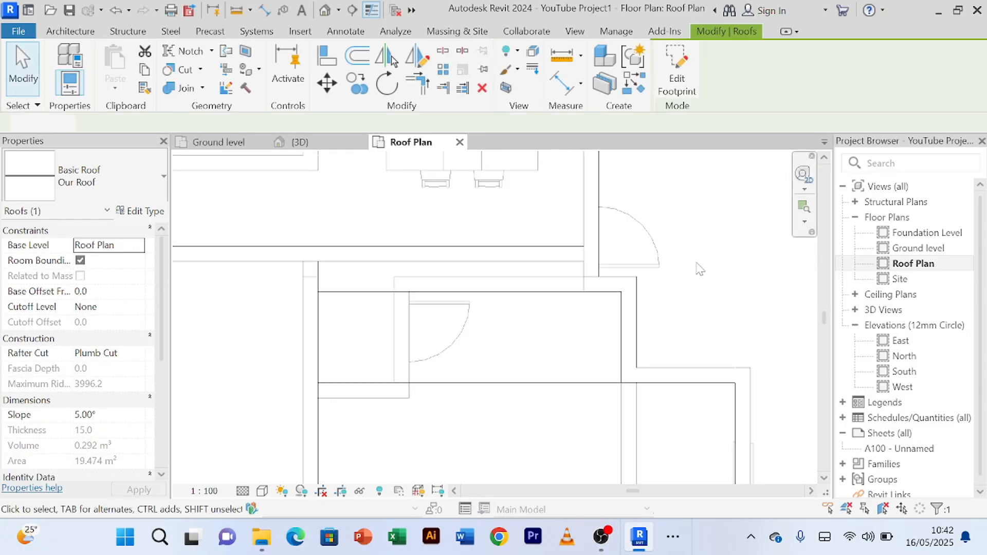
Step: Examine the edited roof, the surrounding parapets and the house's exterior from several sides in the 3D view
left_click(298, 142)
scroll(584, 283, "up", 8)
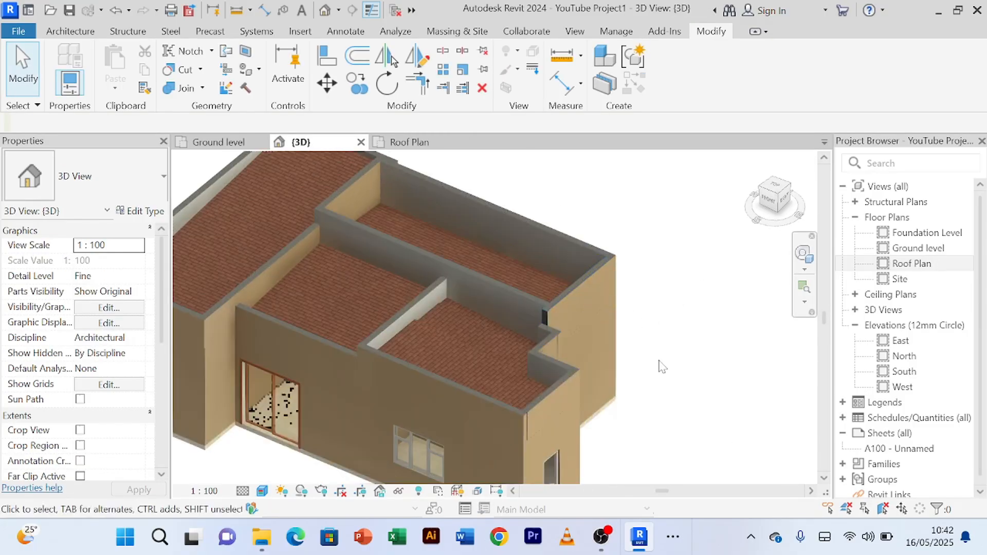
key("Escape")
scroll(471, 306, "down", 8)
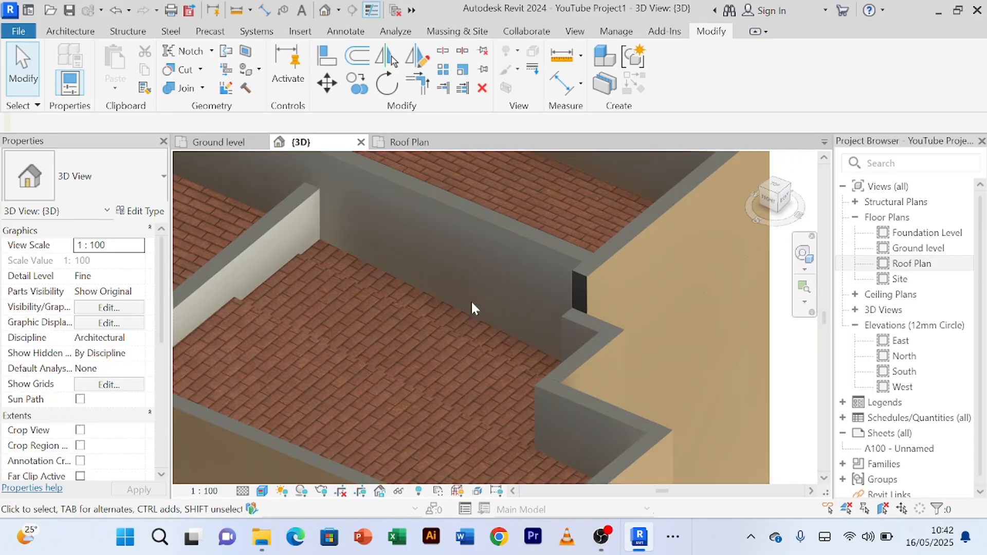
middle_click_drag(660, 382, 696, 320, "shift")
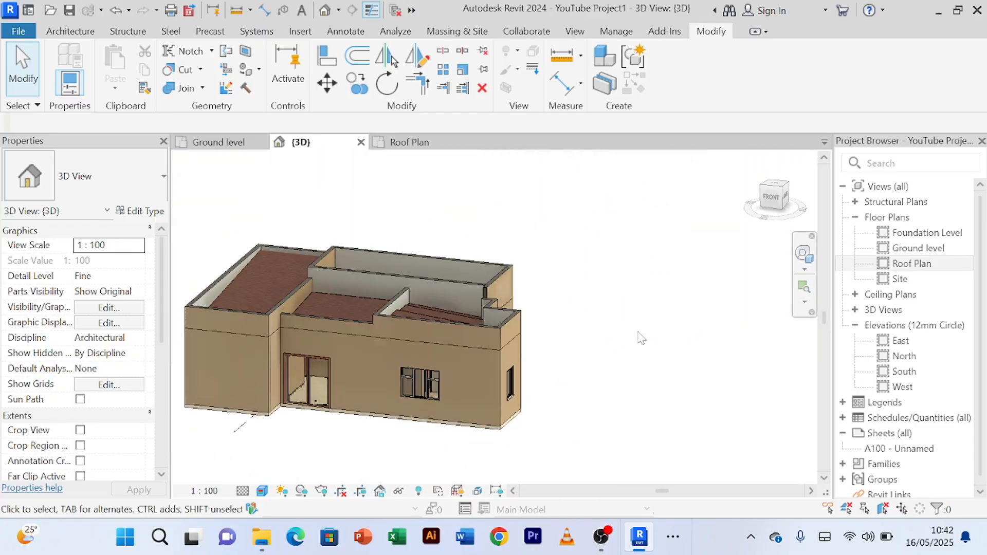
scroll(566, 353, "up", 3)
scroll(566, 352, "down", 2)
middle_click_drag(596, 350, 662, 314)
mouse_move(619, 407)
middle_mouse_down("shift")
mouse_move(662, 359)
mouse_move(639, 377)
mouse_move(632, 369)
mouse_move(709, 322)
middle_mouse_up("shift")
scroll(622, 364, "up", 2)
scroll(612, 365, "down", 2)
scroll(695, 323, "down", 1)
middle_click_drag(704, 368, 664, 421, "shift")
scroll(680, 341, "up", 4)
scroll(674, 335, "down", 3)
scroll(548, 394, "up", 4)
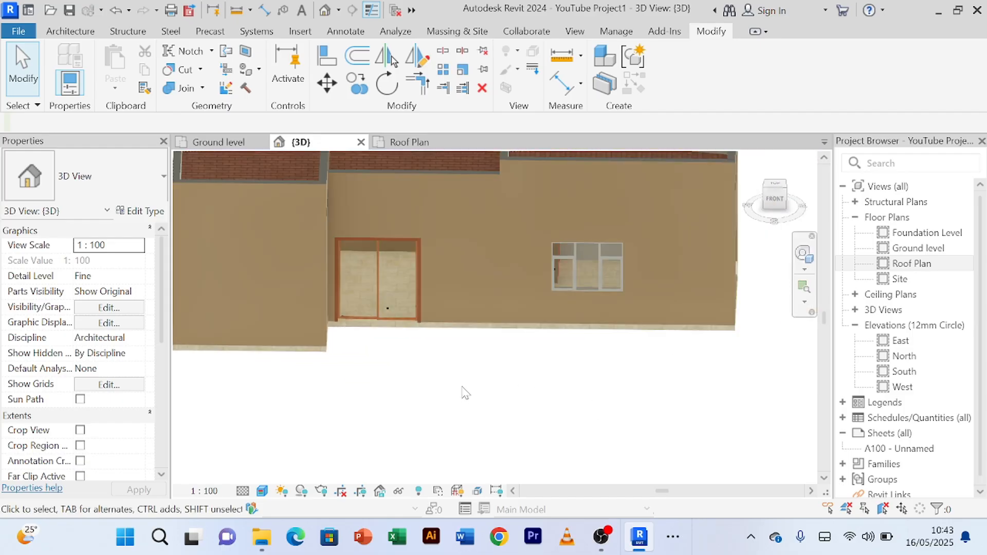
scroll(463, 392, "down", 1)
middle_click_drag(467, 393, 408, 348, "shift")
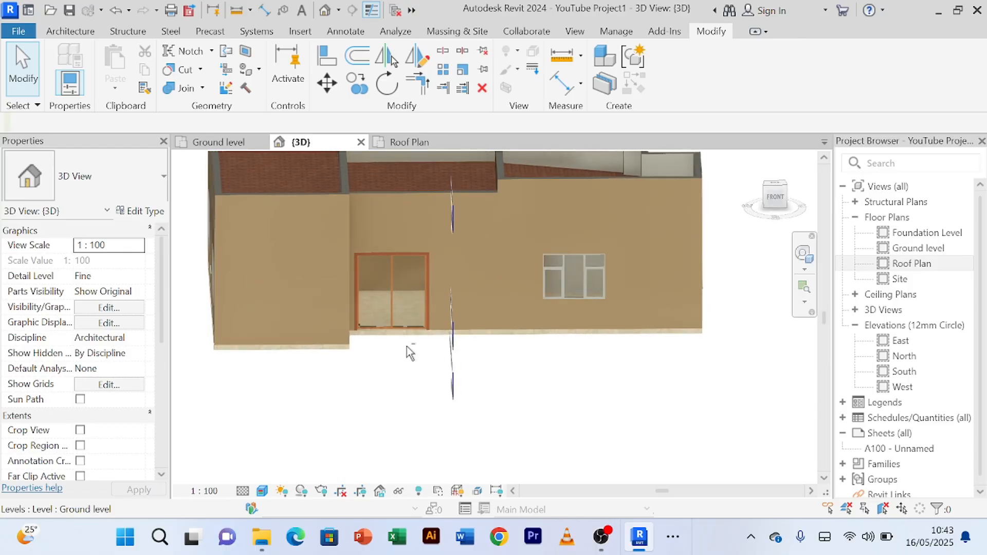
scroll(390, 295, "up", 2)
scroll(551, 380, "down", 2)
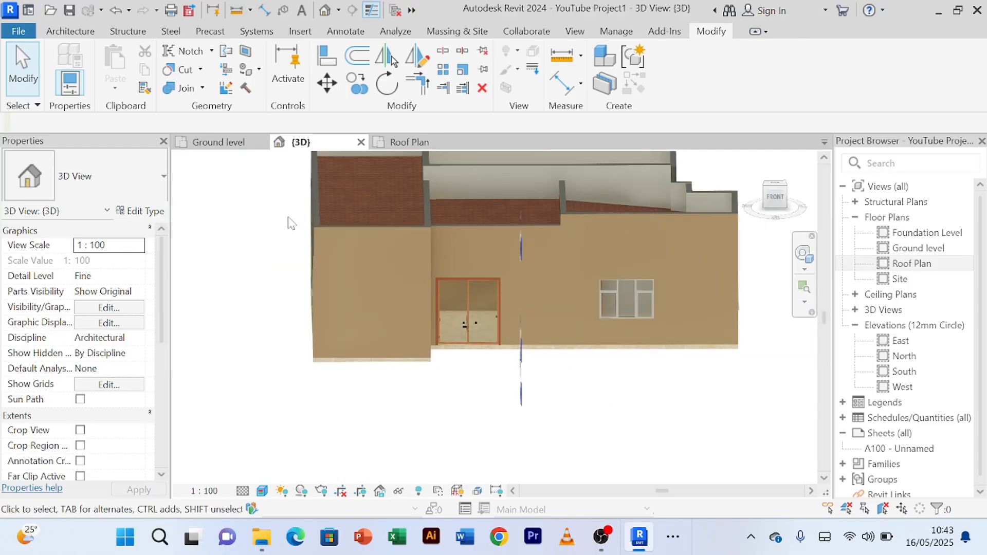
Step: Open the Ground level floor plan and start an architectural floor boundary sketch
left_click(219, 142)
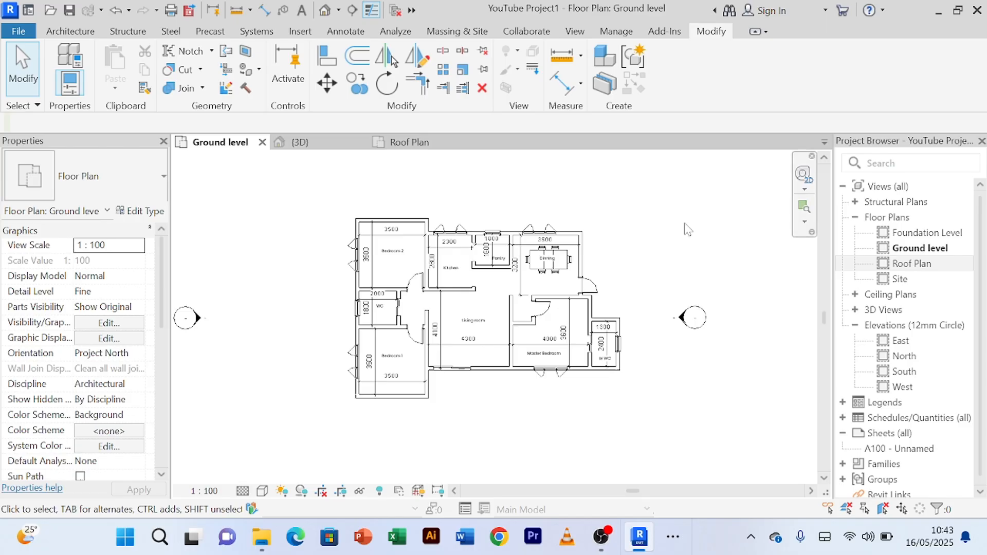
scroll(646, 251, "up", 2)
scroll(643, 247, "down", 2)
middle_click_drag(655, 250, 676, 206)
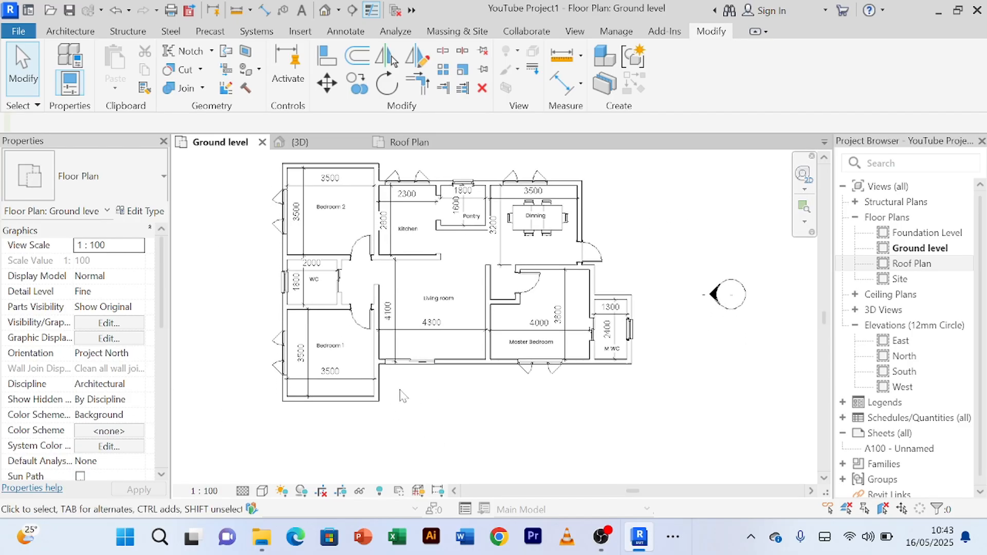
middle_click_drag(435, 413, 433, 461)
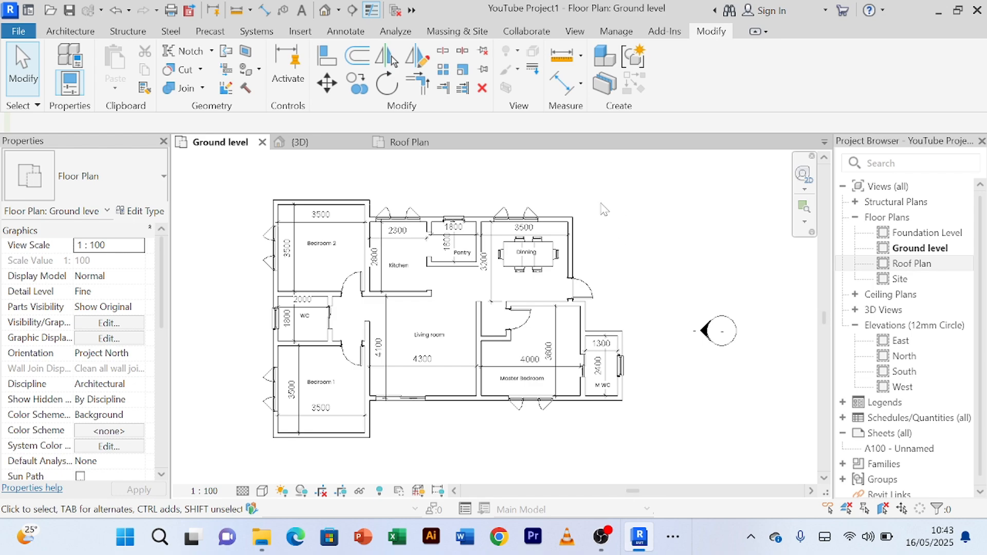
scroll(604, 209, "down", 2)
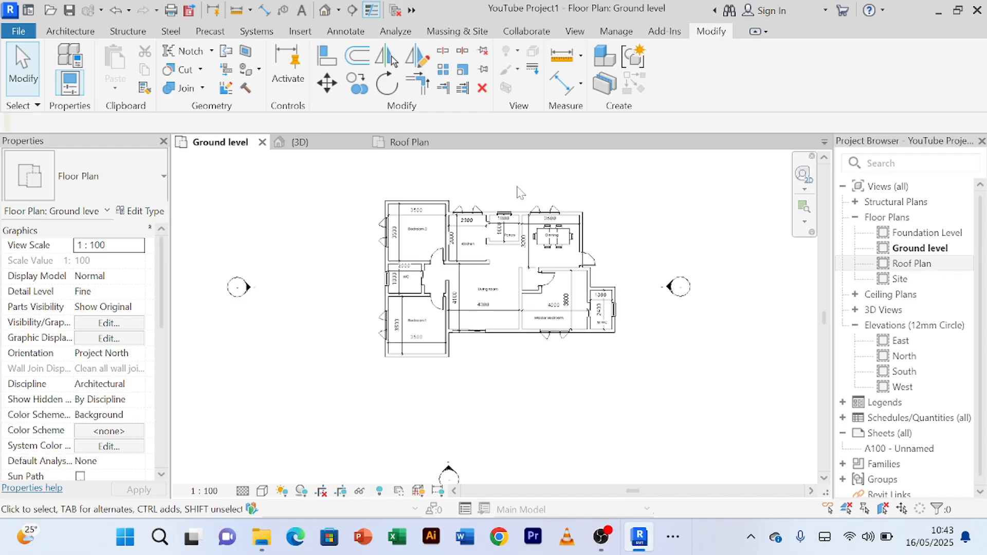
scroll(442, 206, "up", 4)
scroll(429, 208, "down", 4)
middle_click_drag(449, 209, 435, 204)
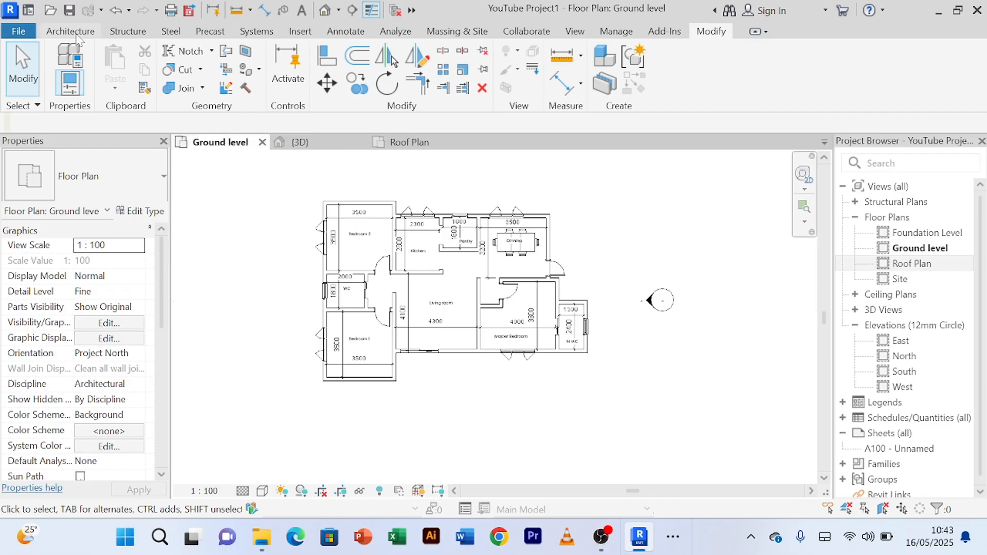
left_click(71, 32)
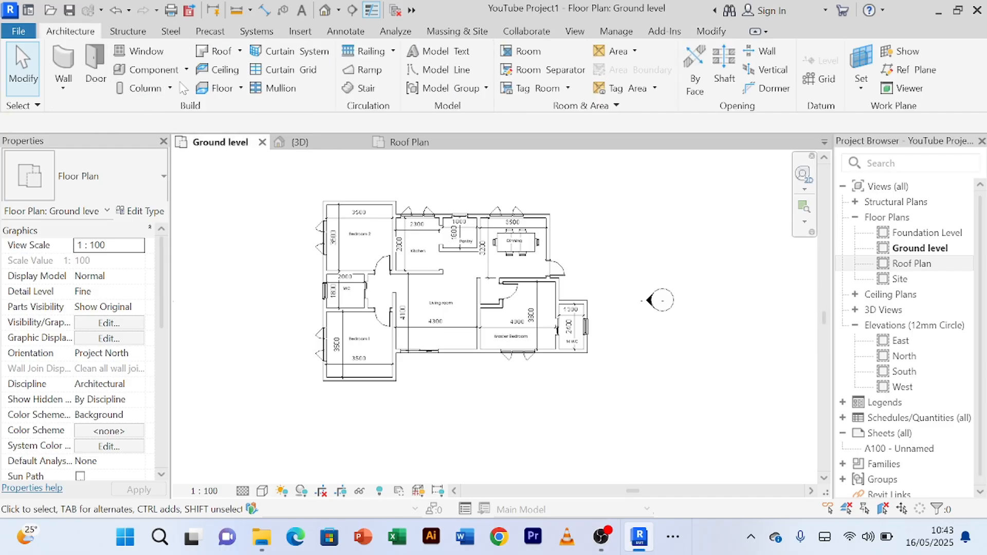
left_click(240, 88)
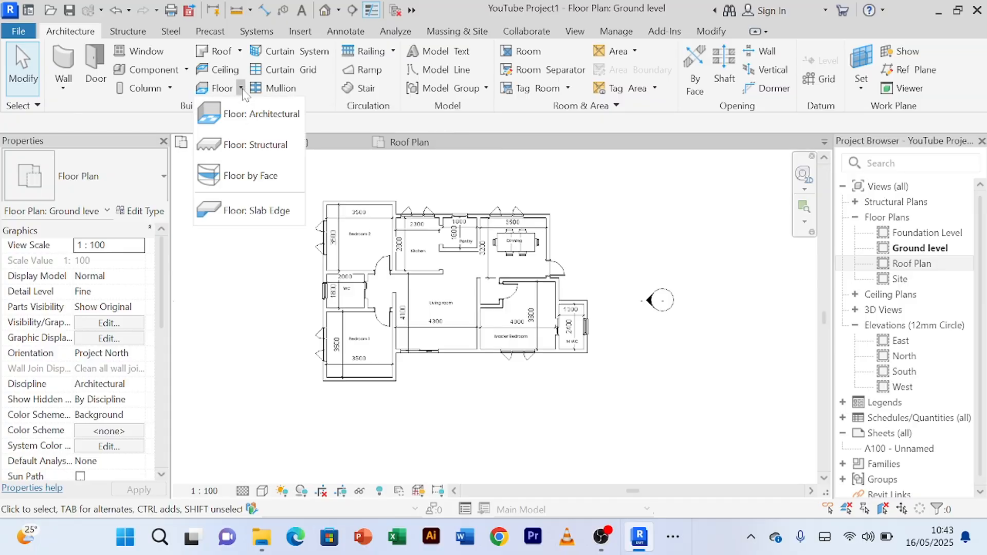
left_click(262, 114)
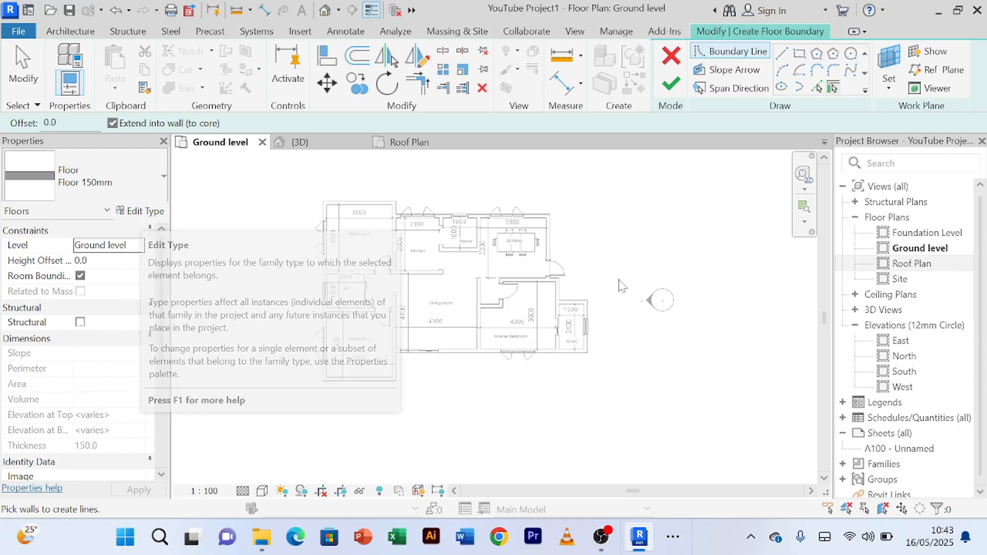
left_click(358, 56)
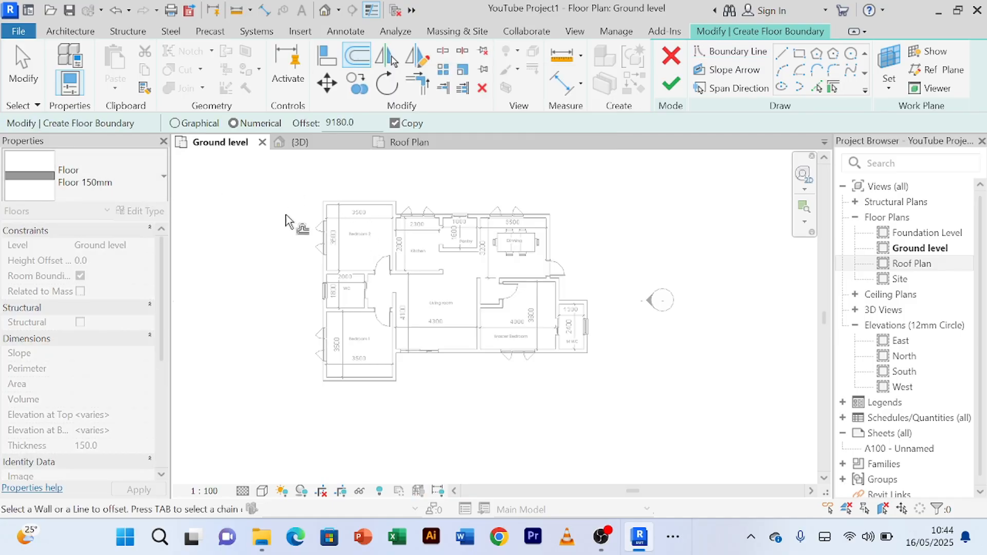
scroll(332, 203, "up", 2)
scroll(329, 195, "up", 2)
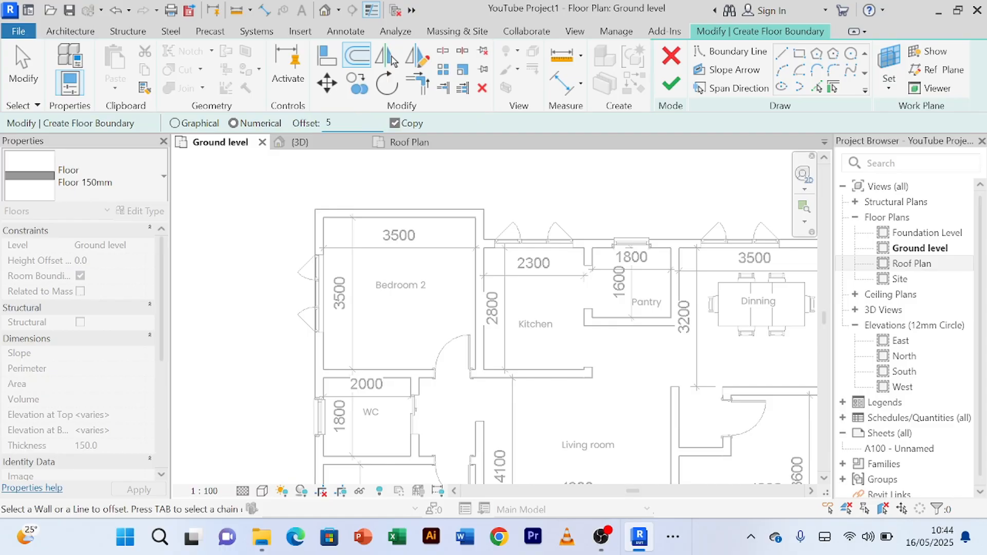
scroll(395, 185, "down", 3)
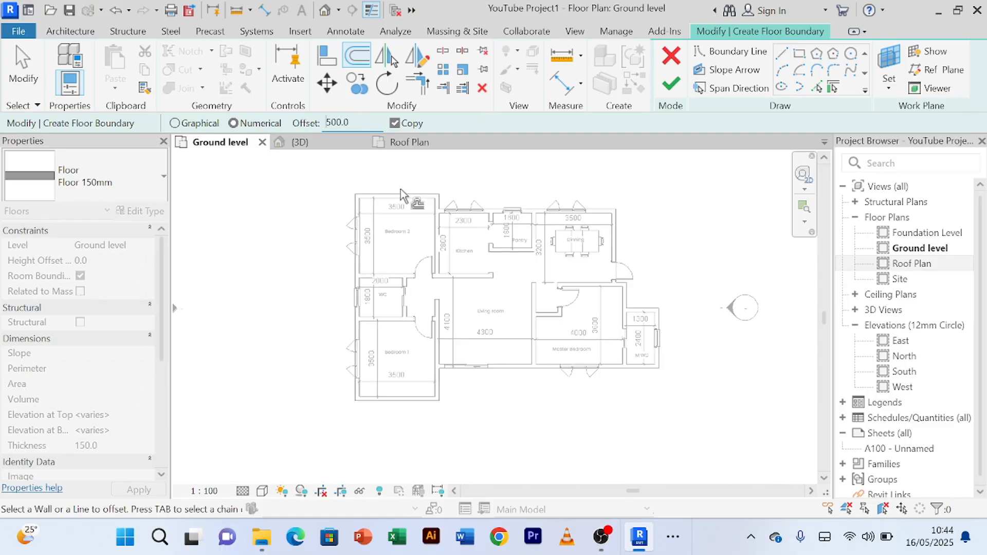
scroll(401, 200, "up", 3)
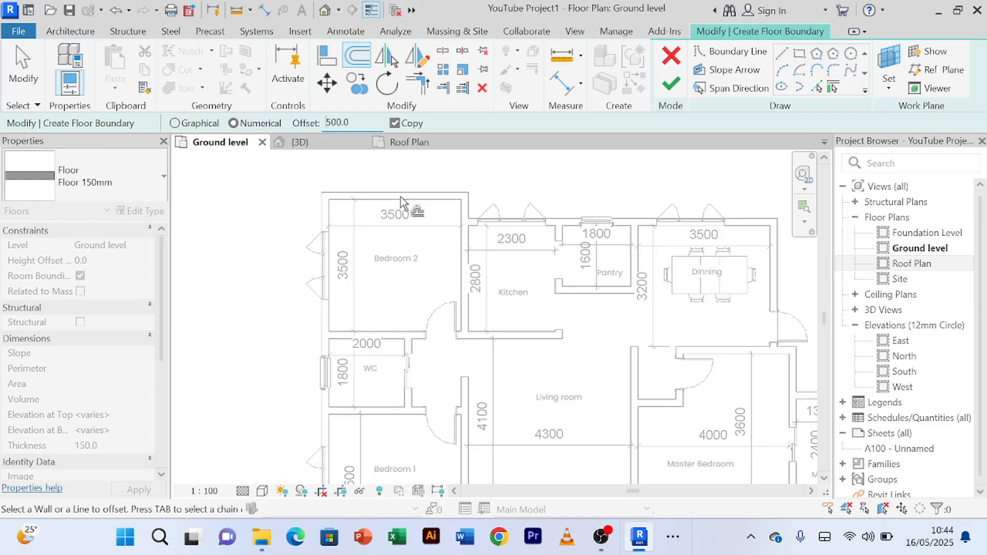
Step: Pick floor boundary lines at a 500 mm offset outside Bedroom 2's rear wall and the outer side wall along the bedrooms
left_click(817, 88)
scroll(415, 203, "up", 2)
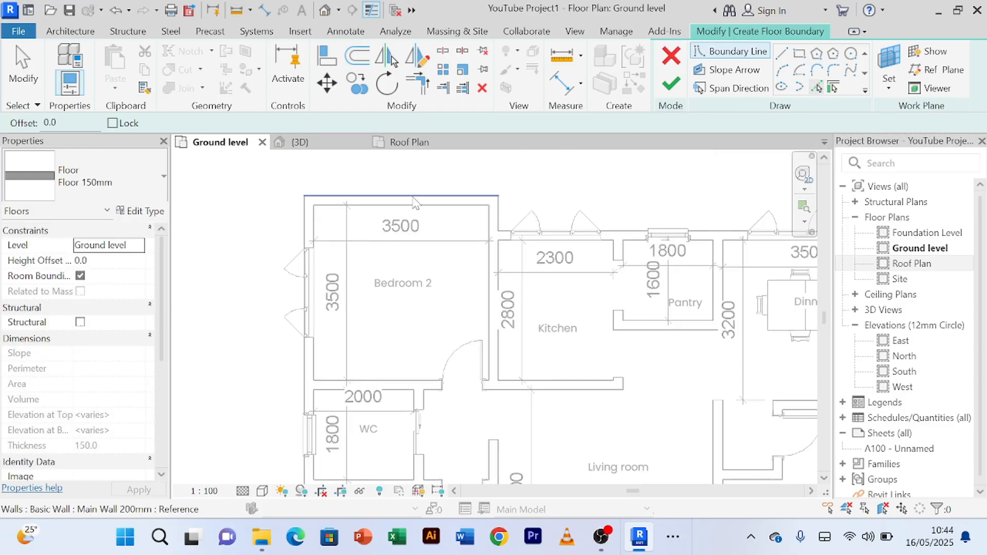
scroll(415, 203, "up", 2)
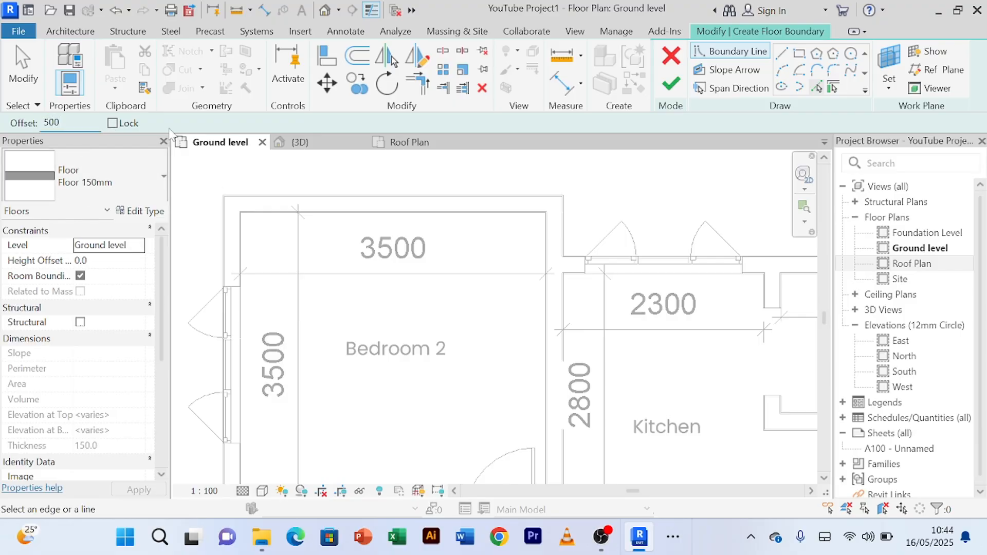
scroll(408, 191, "down", 2)
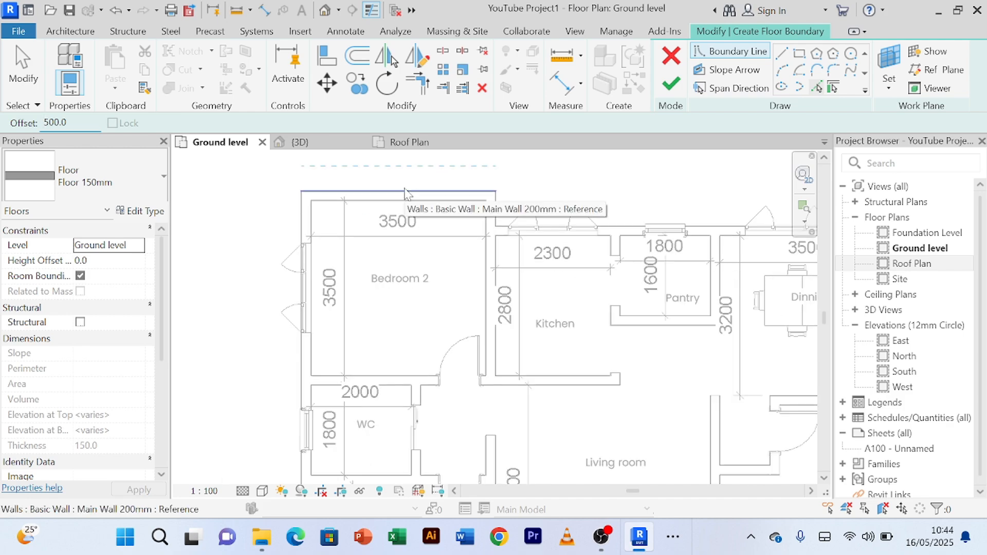
left_click(450, 192)
left_click(304, 232)
Step: Add a floor boundary line offset 500 mm outward from Bedroom 1's front wall
scroll(305, 231, "down", 3)
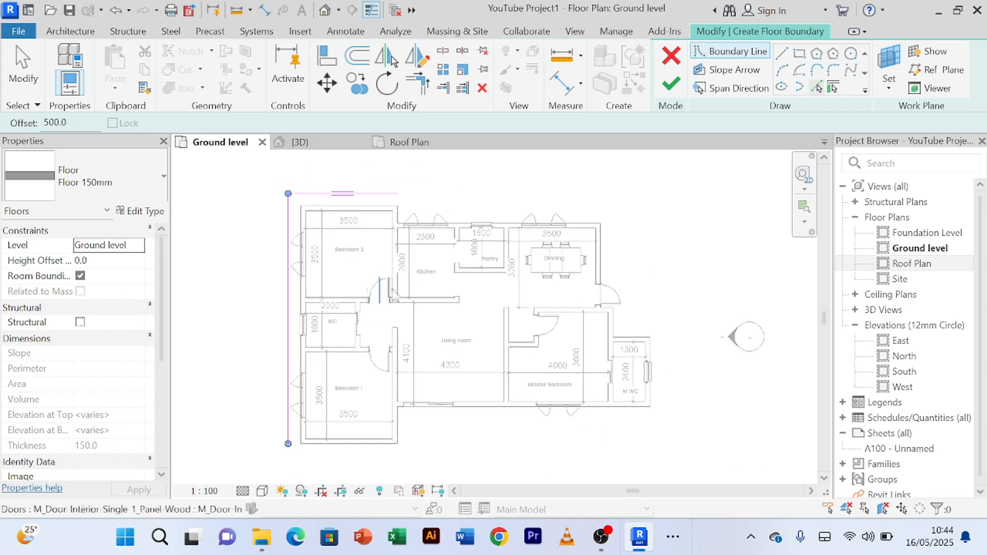
middle_click_drag(418, 286, 408, 185)
scroll(408, 185, "up", 1)
left_click(344, 397)
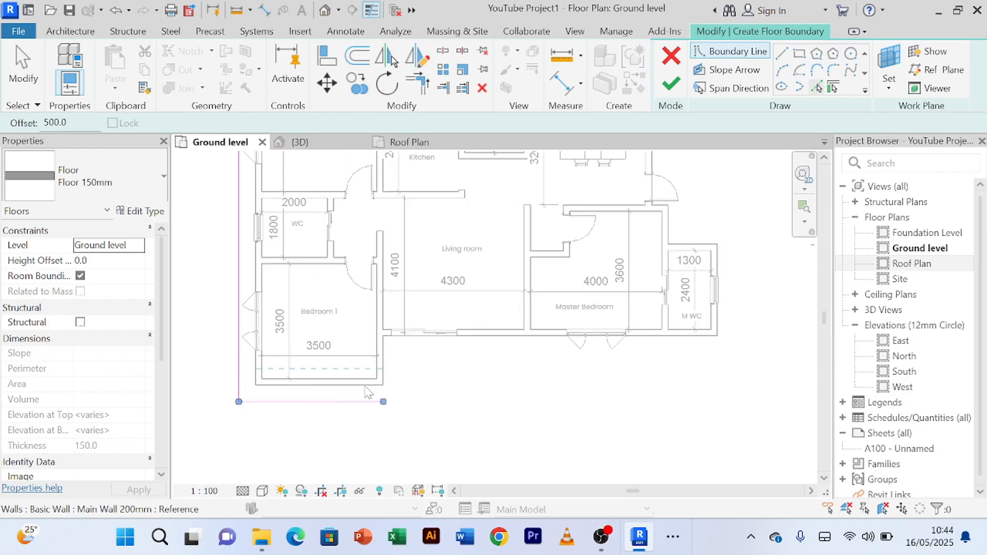
scroll(435, 401, "down", 1)
scroll(652, 290, "up", 2)
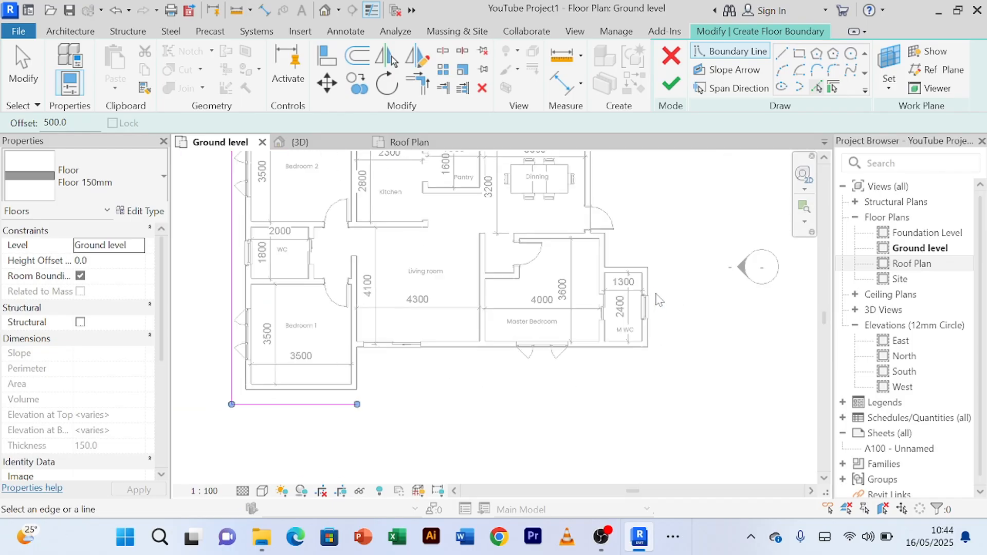
Step: Add floor boundary lines offset 500 mm outside the M WC's side wall, the kitchen-to-dining rear wall and the return wall beside Bedroom 2
scroll(640, 213, "down", 1)
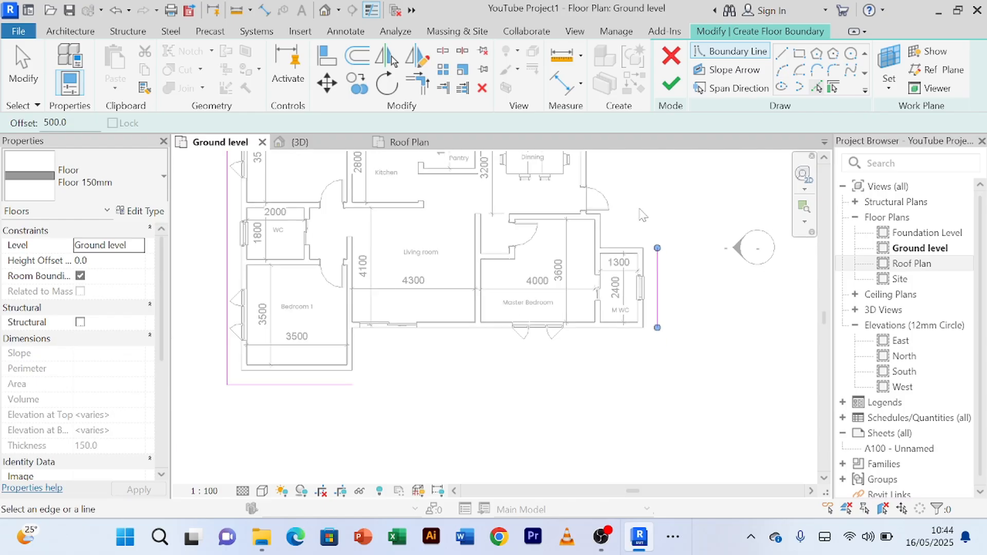
mouse_move(651, 219)
middle_mouse_down()
mouse_move(665, 258)
mouse_move(667, 212)
middle_mouse_up()
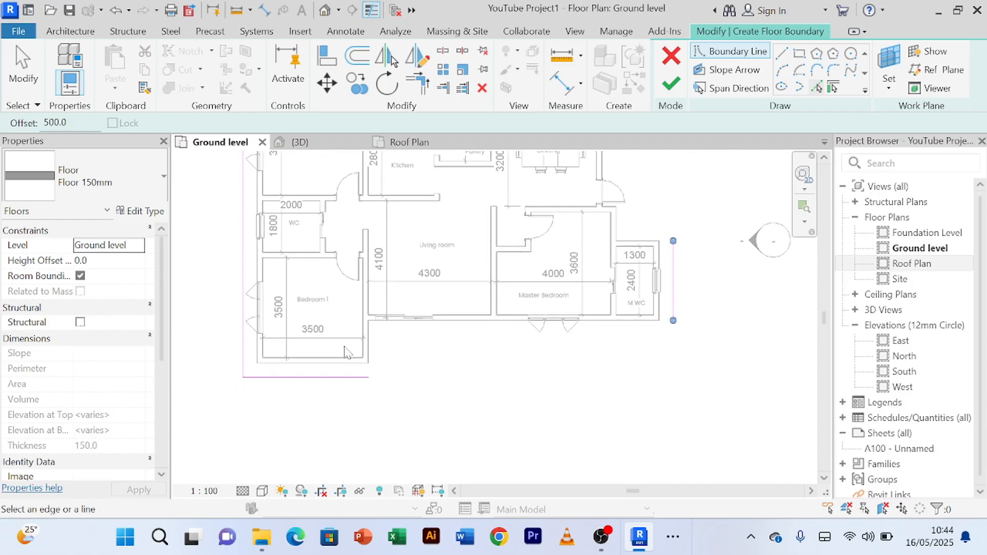
scroll(736, 347, "down", 1)
middle_click_drag(697, 222, 651, 298)
scroll(541, 195, "up", 1)
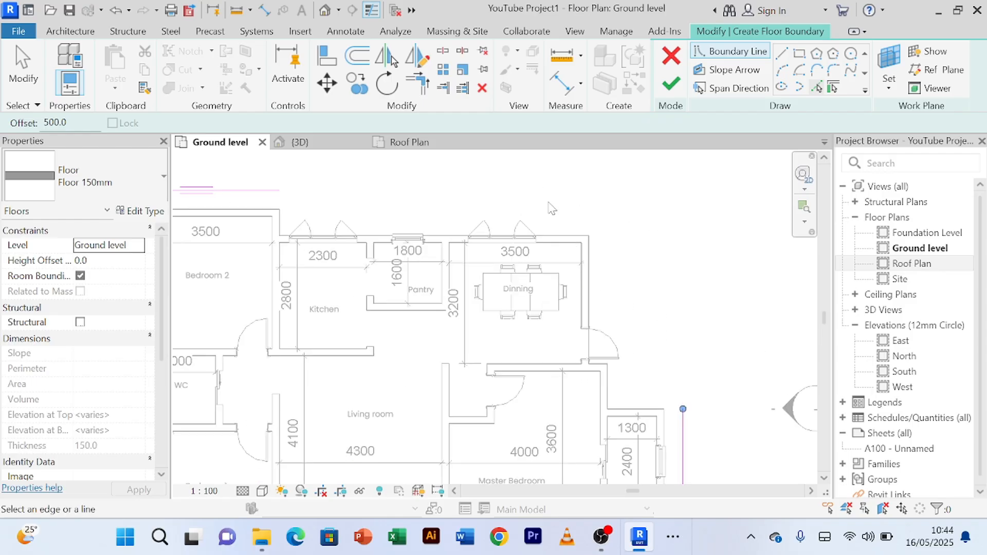
left_click(573, 238)
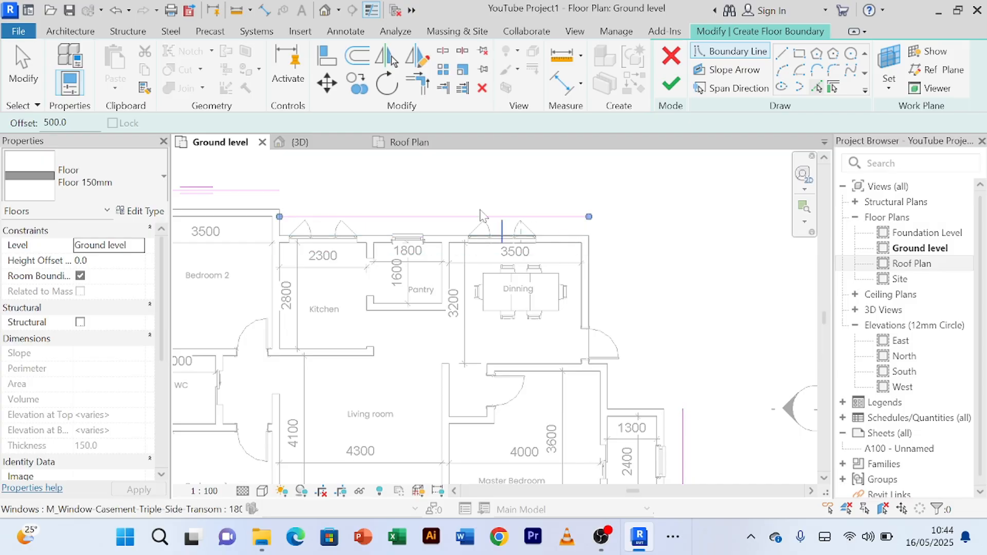
scroll(297, 222, "up", 5)
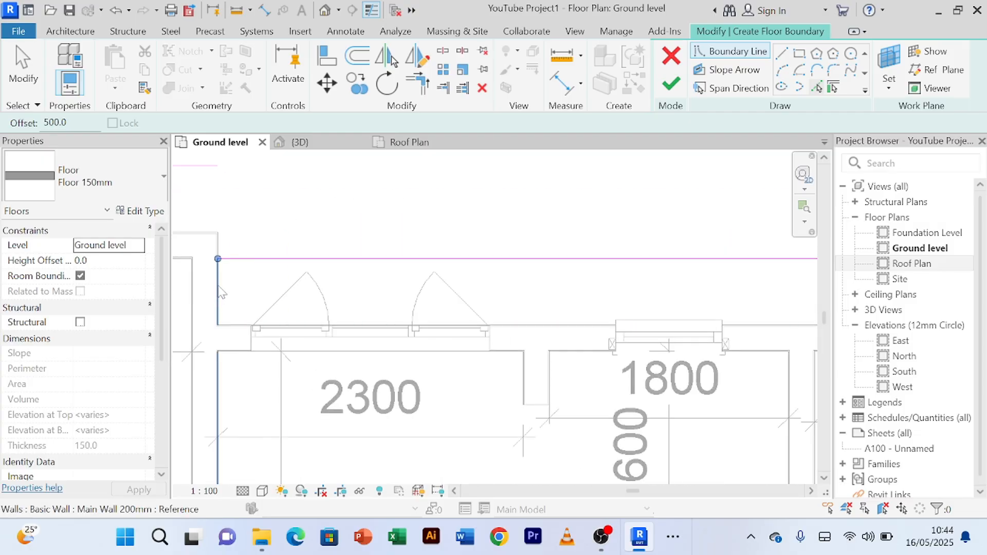
left_click(221, 292)
scroll(496, 207, "down", 5)
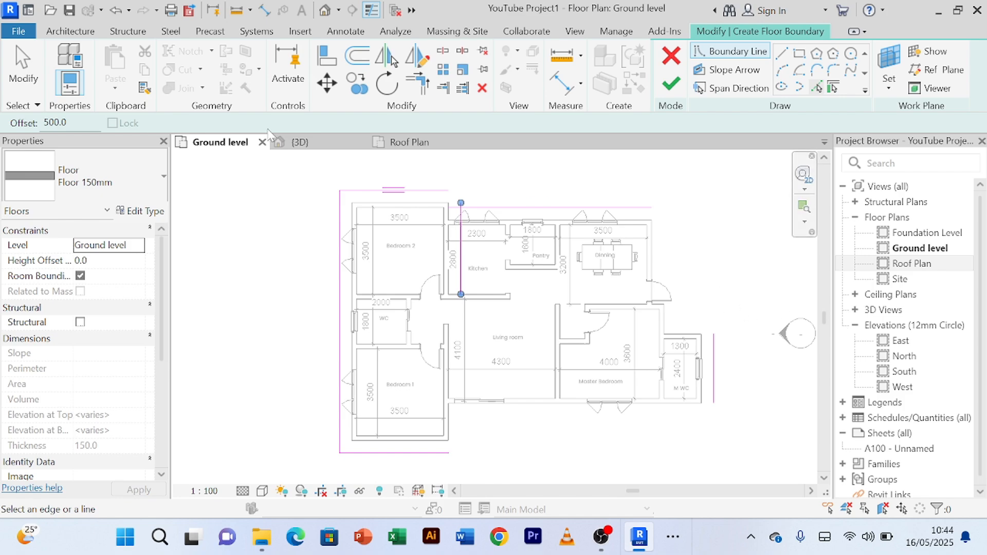
Step: Trim the boundary lines behind Bedroom 2 and the kitchen to corners with the short return line between them
left_click(417, 82)
scroll(435, 191, "up", 2)
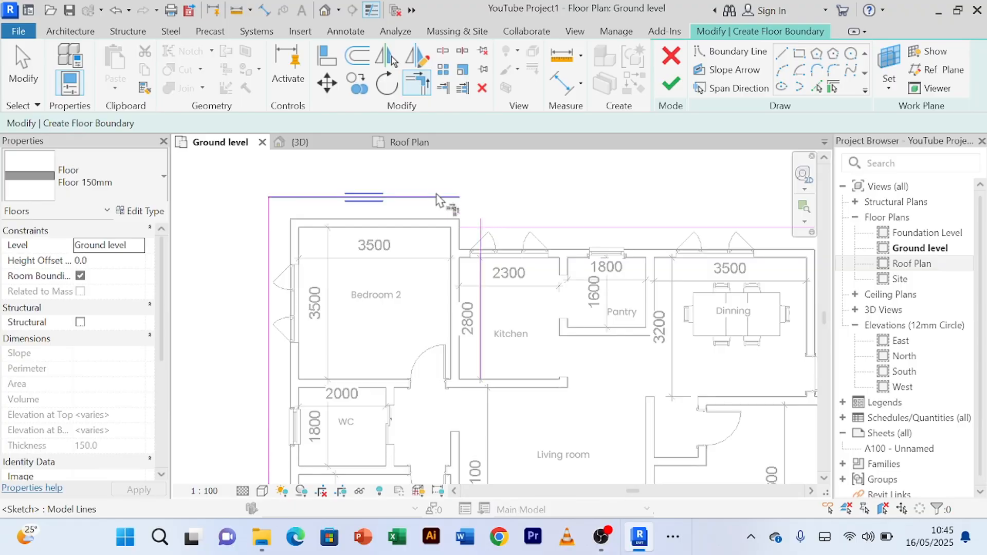
left_click(437, 197)
left_click(482, 239)
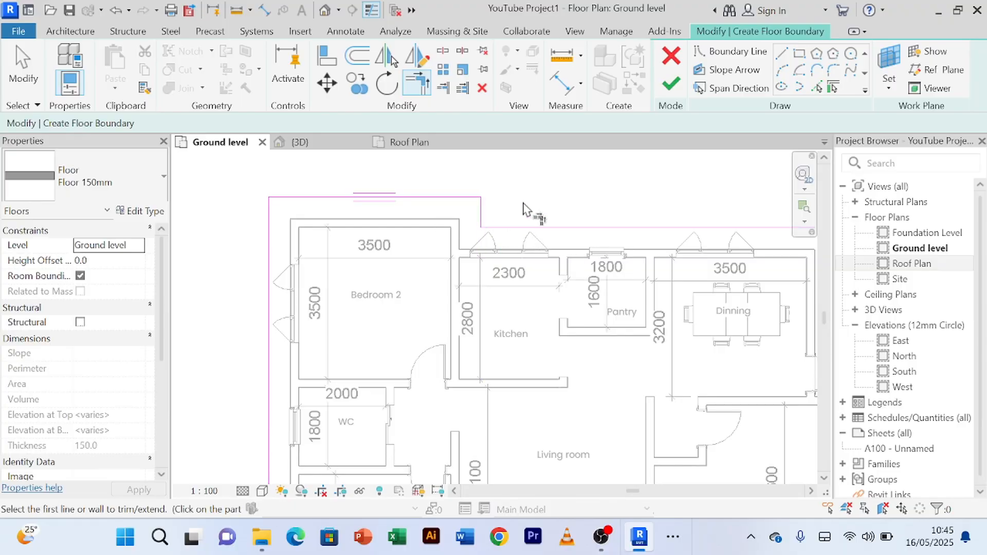
Step: Extend the line beside the M WC to corners with Bedroom 1's front line and the kitchen-to-dining rear line, closing the boundary
scroll(532, 203, "down", 5)
scroll(568, 358, "up", 2)
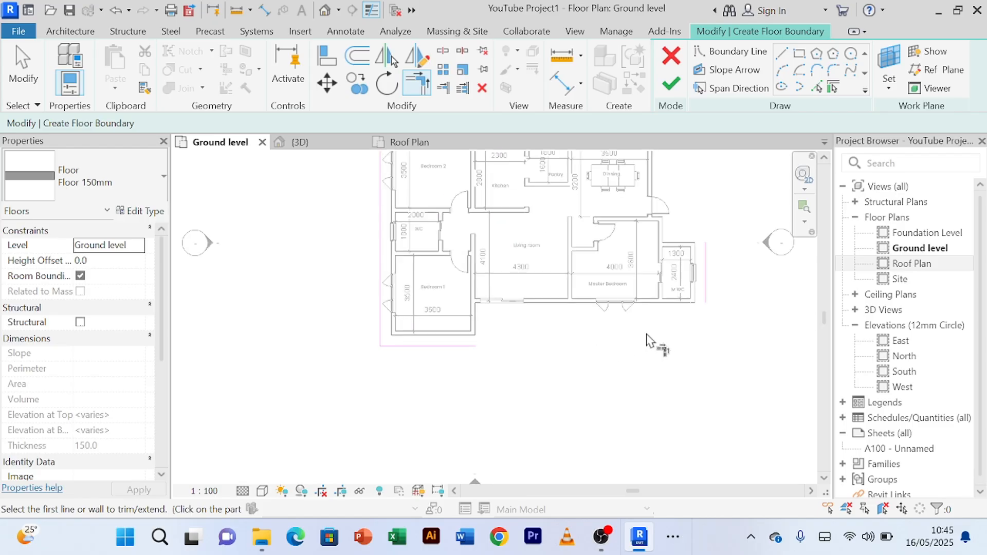
left_click(471, 347)
left_click(706, 286)
scroll(729, 313, "down", 4)
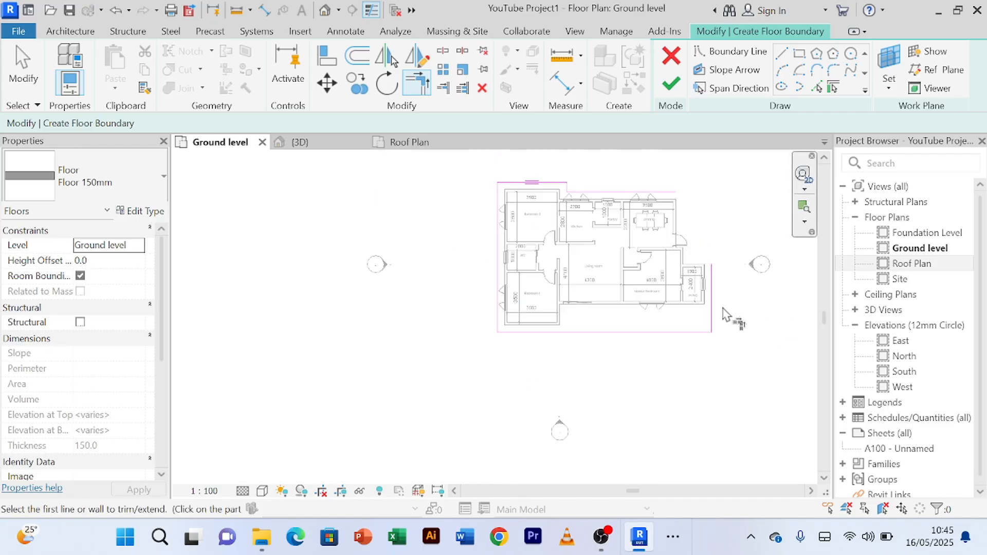
left_click(602, 210)
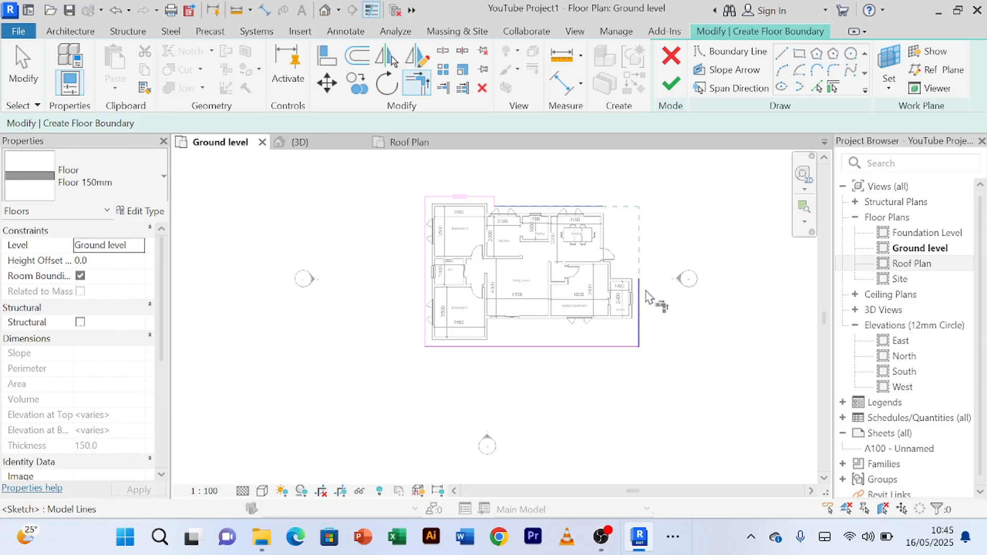
left_click(643, 307)
scroll(658, 221, "up", 2)
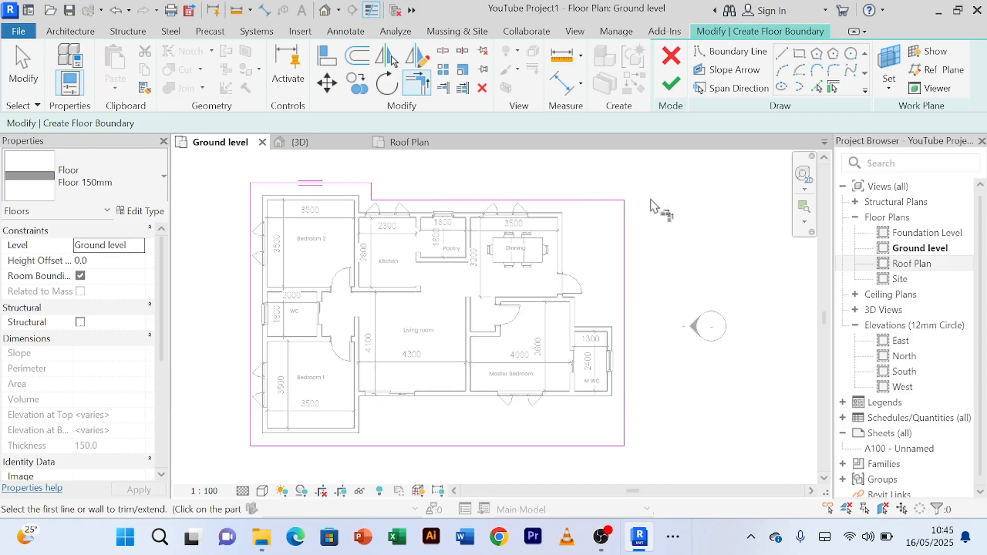
right_click(651, 200)
left_click(673, 210)
scroll(662, 204, "down", 2)
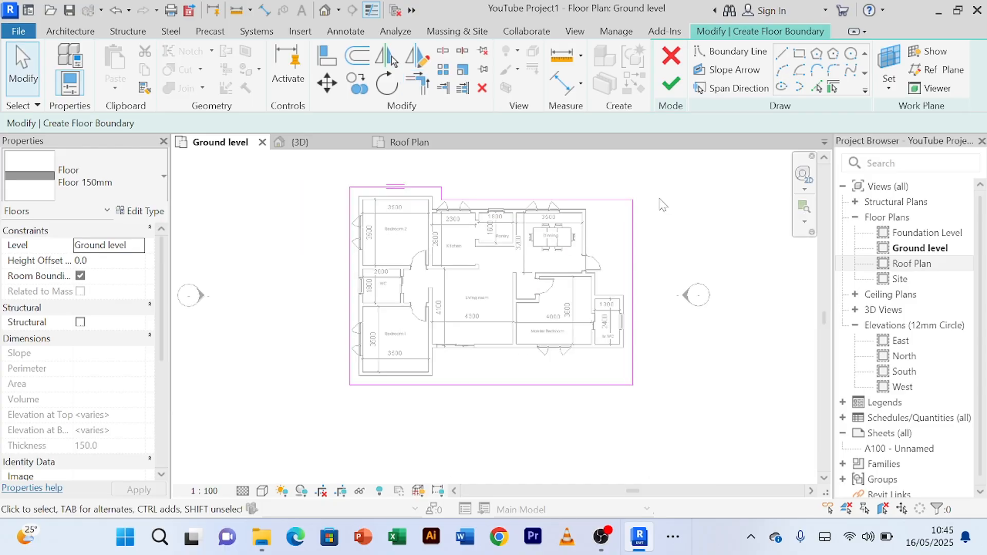
Step: Set the floor's height offset from Ground level to -150 and finish the boundary sketch
scroll(424, 213, "up", 2)
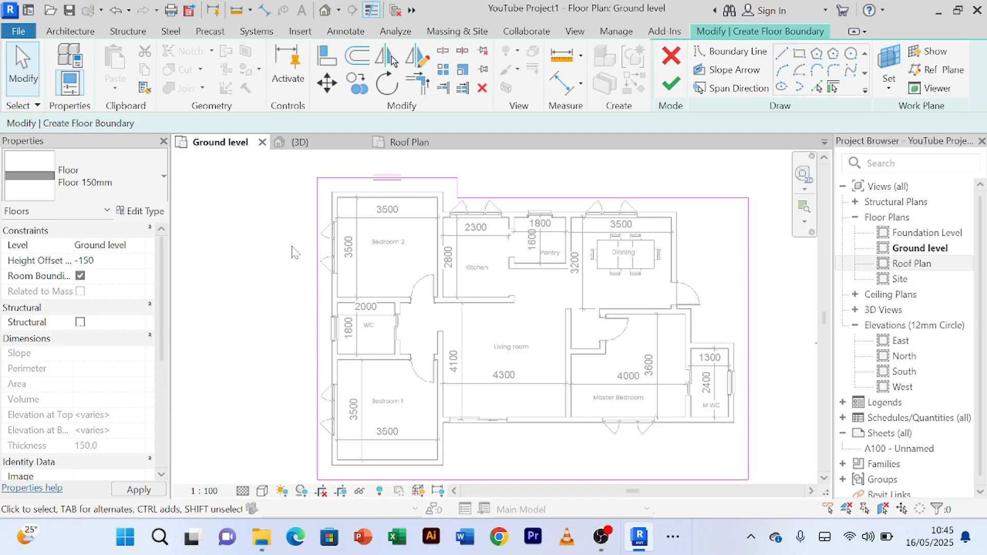
left_click(671, 83)
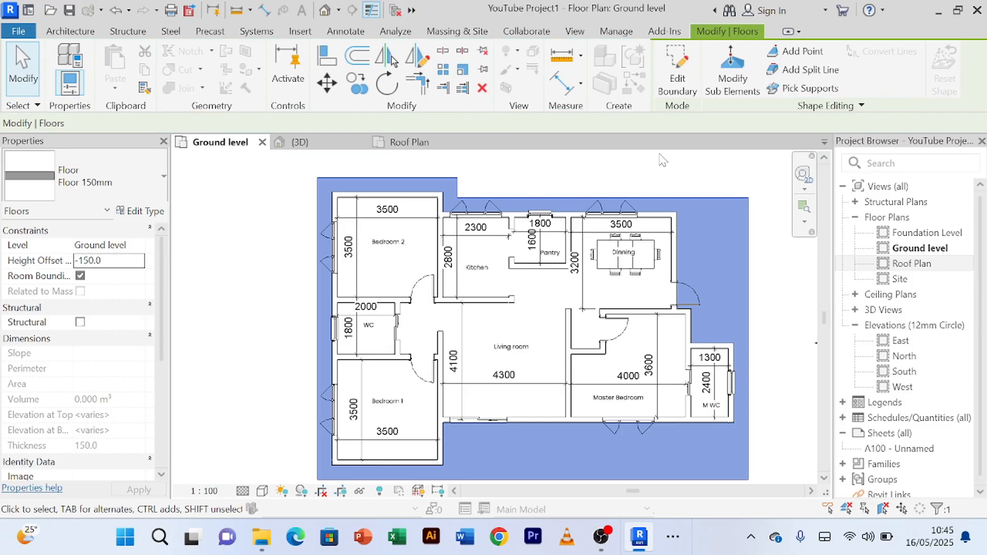
Step: Try to set the new floor's height offset to 0, cancel that change and deselect the floor
scroll(493, 190, "down", 1)
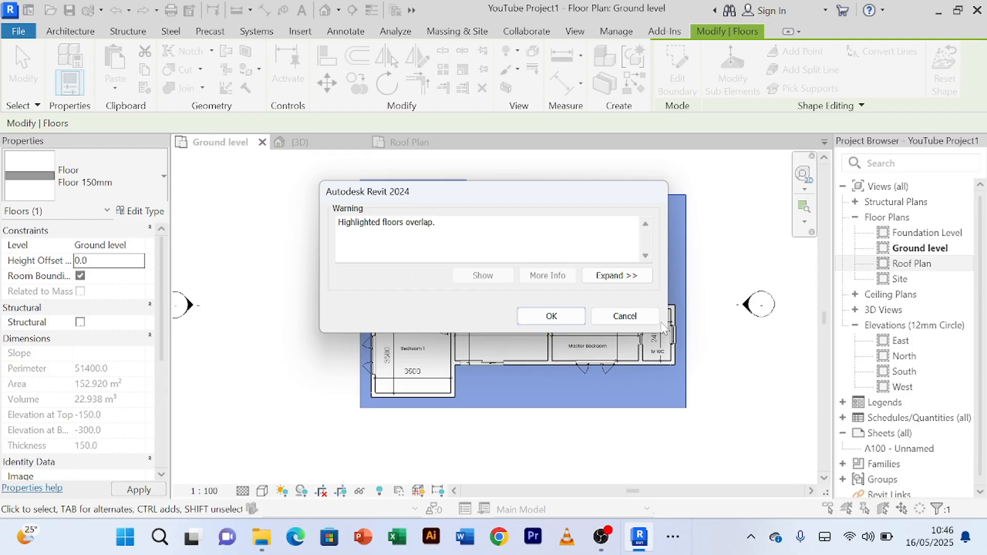
left_click(648, 318)
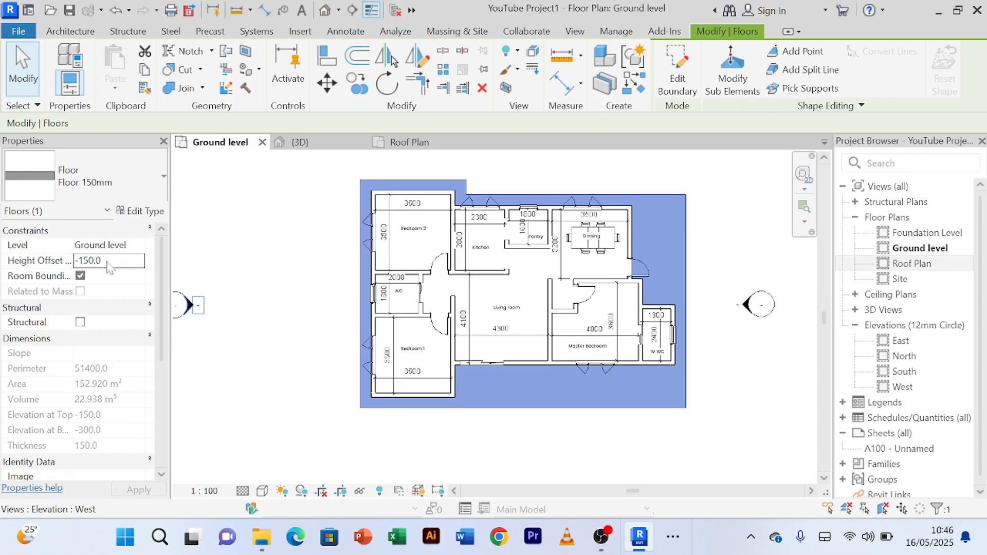
left_click(297, 230)
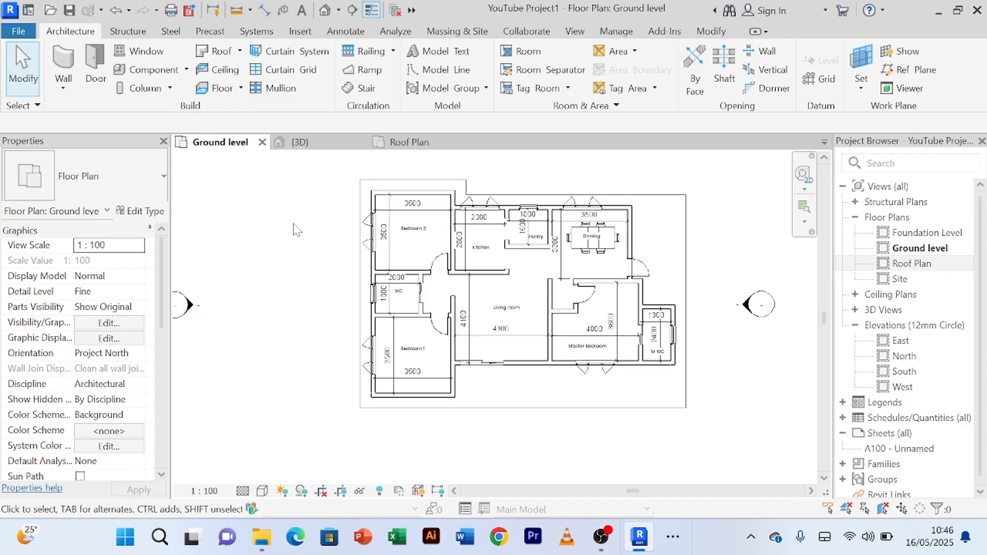
Step: Open the 3D view and examine the new floor slab around the base of the house from the front
left_click(309, 146)
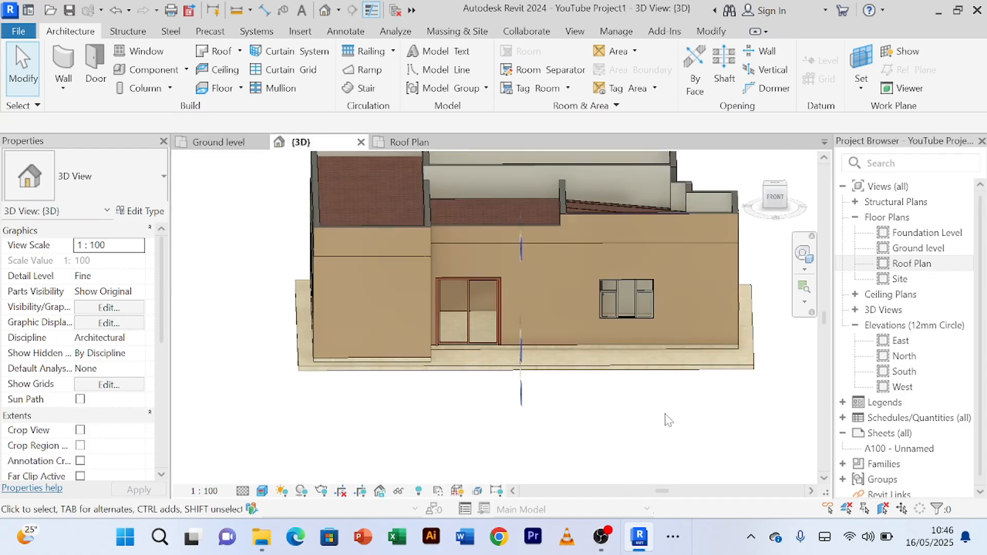
mouse_move(663, 417)
middle_mouse_down("shift")
mouse_move(480, 429)
mouse_move(502, 408)
mouse_move(652, 443)
mouse_move(353, 432)
mouse_move(195, 442)
mouse_move(359, 441)
mouse_move(282, 445)
mouse_move(506, 409)
mouse_move(419, 410)
mouse_move(365, 423)
mouse_move(579, 430)
mouse_move(586, 414)
mouse_move(468, 426)
mouse_move(577, 421)
mouse_move(608, 437)
mouse_move(529, 471)
mouse_move(447, 392)
mouse_move(462, 425)
mouse_move(530, 386)
mouse_move(493, 383)
mouse_move(595, 388)
mouse_move(514, 401)
mouse_move(557, 375)
mouse_move(540, 344)
middle_mouse_up("shift")
scroll(468, 409, "up", 2)
scroll(543, 384, "up", 2)
scroll(544, 384, "down", 2)
scroll(540, 346, "down", 5)
mouse_move(566, 382)
middle_mouse_down("shift")
mouse_move(515, 406)
mouse_move(610, 436)
mouse_move(462, 423)
mouse_move(380, 438)
mouse_move(572, 436)
mouse_move(678, 409)
mouse_move(573, 410)
mouse_move(577, 441)
mouse_move(573, 414)
mouse_move(594, 418)
middle_mouse_up("shift")
scroll(545, 361, "up", 3)
scroll(546, 361, "up", 2)
scroll(574, 414, "down", 2)
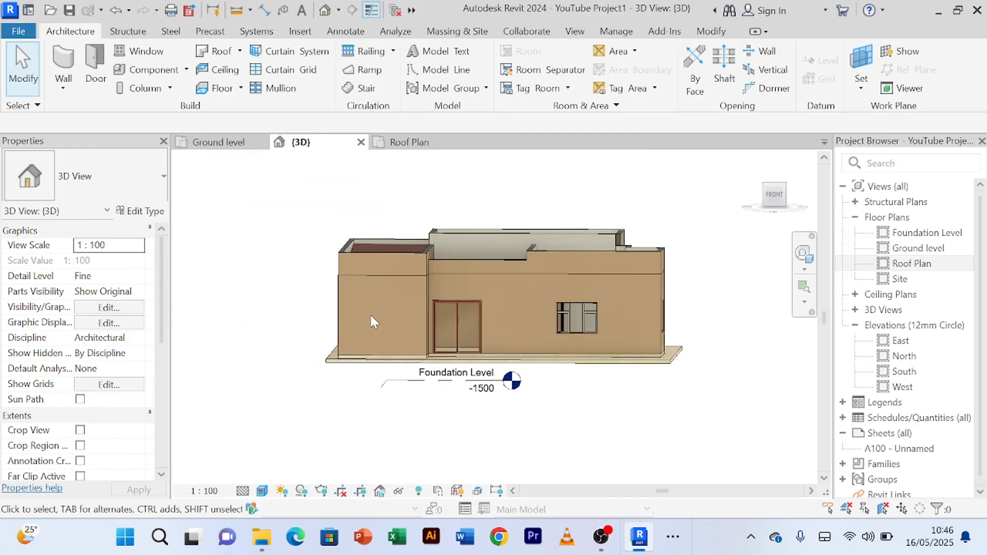
scroll(370, 290, "down", 2)
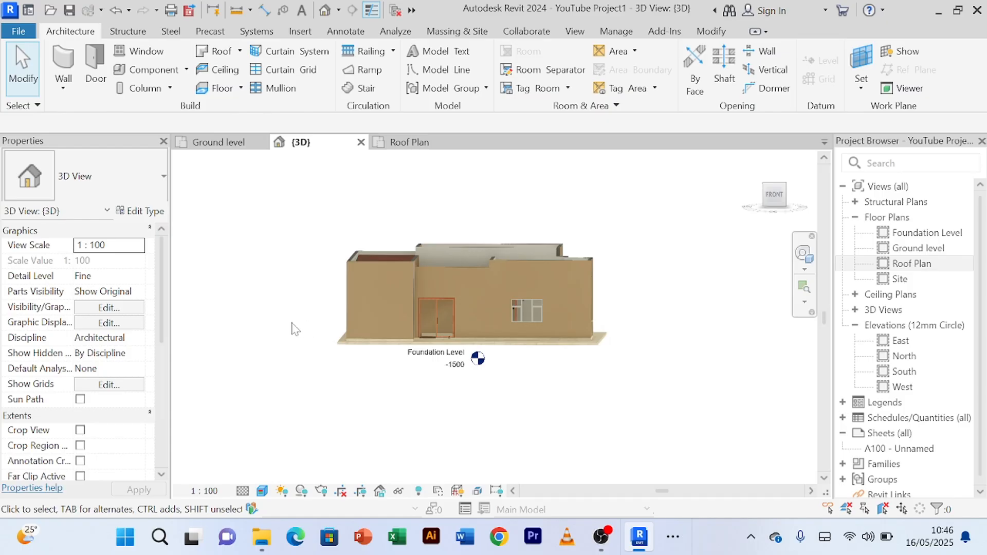
mouse_move(296, 329)
middle_mouse_down("shift")
mouse_move(301, 354)
mouse_move(306, 343)
middle_mouse_up("shift")
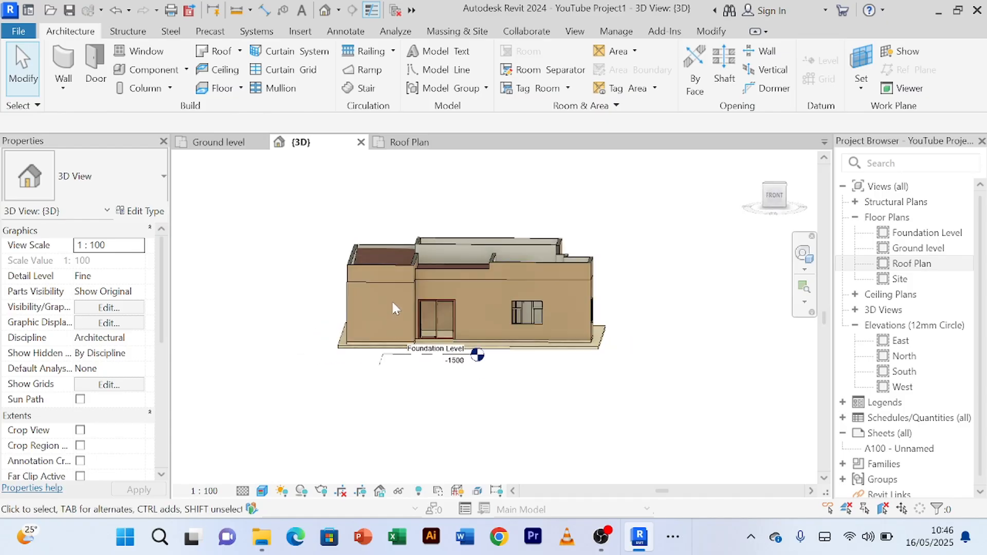
scroll(348, 396, "up", 2)
scroll(362, 389, "down", 2)
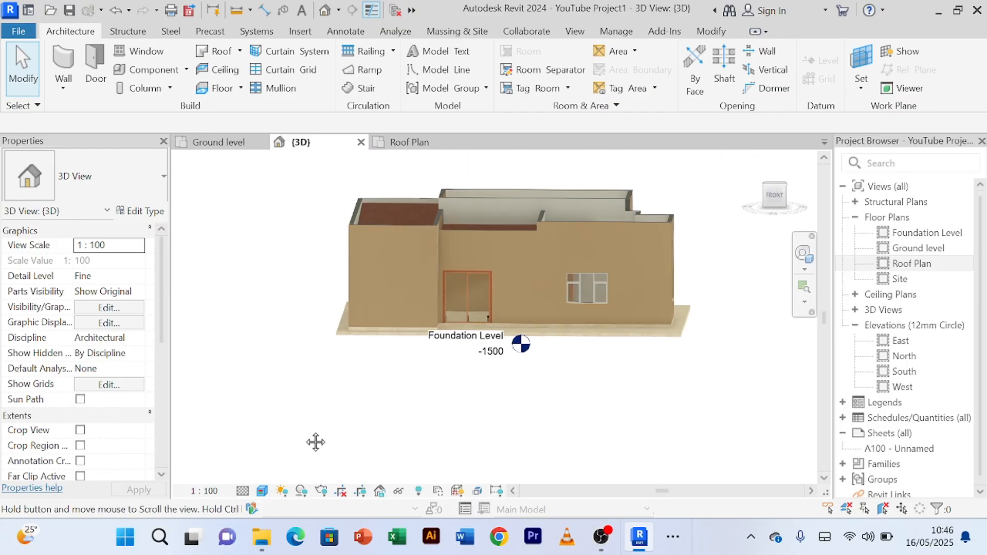
Step: Inspect the new floor's surface and its junction with the interior floor at the living room's sliding door
scroll(354, 383, "up", 1)
scroll(355, 383, "up", 3)
scroll(323, 446, "down", 2)
middle_click_drag(324, 446, 282, 433)
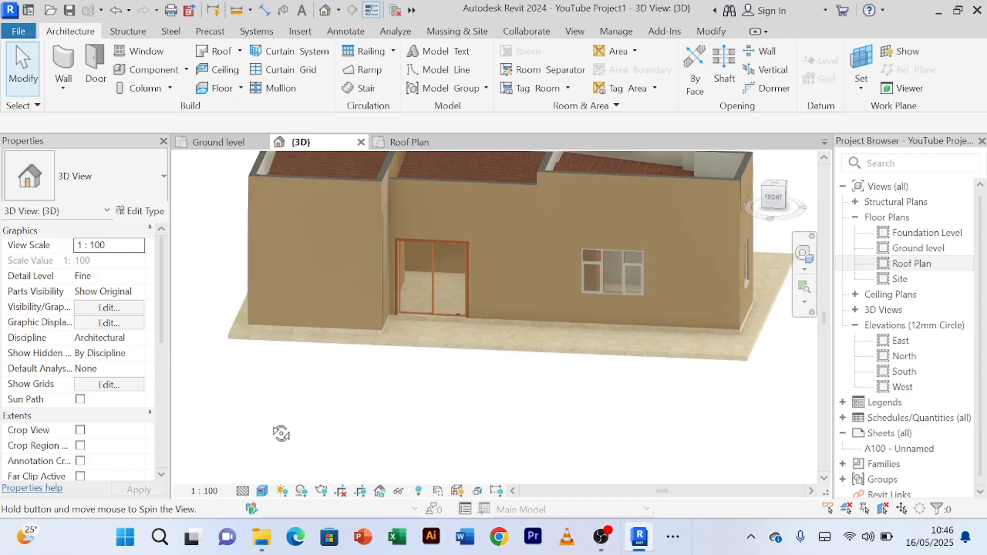
scroll(451, 337, "up", 4)
middle_click_drag(435, 327, 430, 355, "shift")
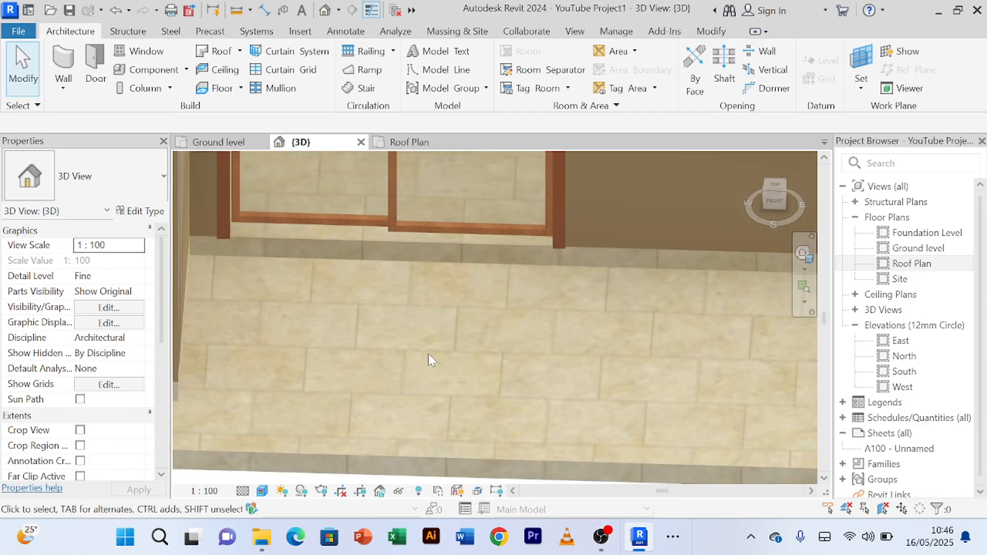
scroll(428, 354, "down", 2)
scroll(433, 365, "down", 3)
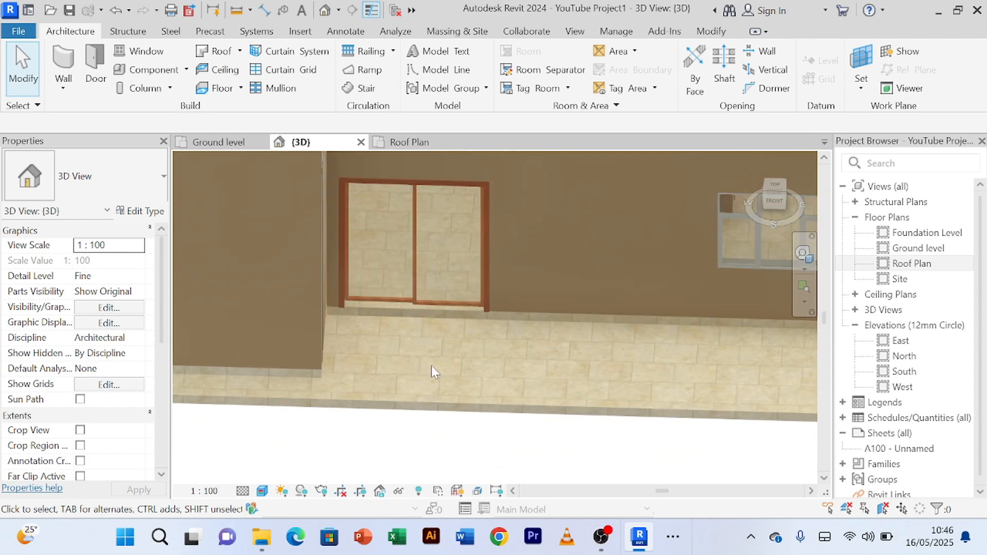
scroll(447, 349, "down", 2)
Step: Examine the whole front of the house, its roofs and the surrounding floor slab from a raised viewpoint
middle_click_drag(450, 350, 525, 422)
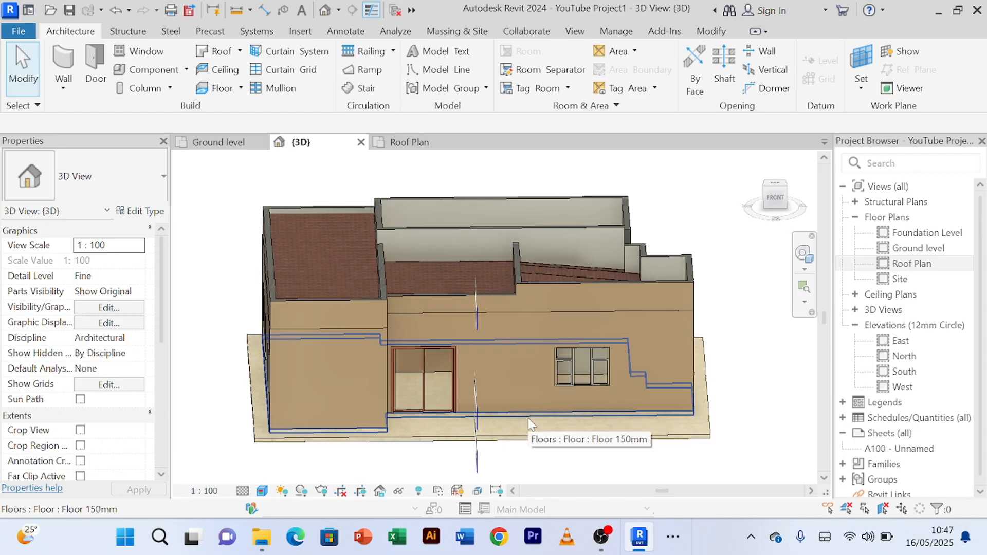
scroll(494, 347, "up", 3)
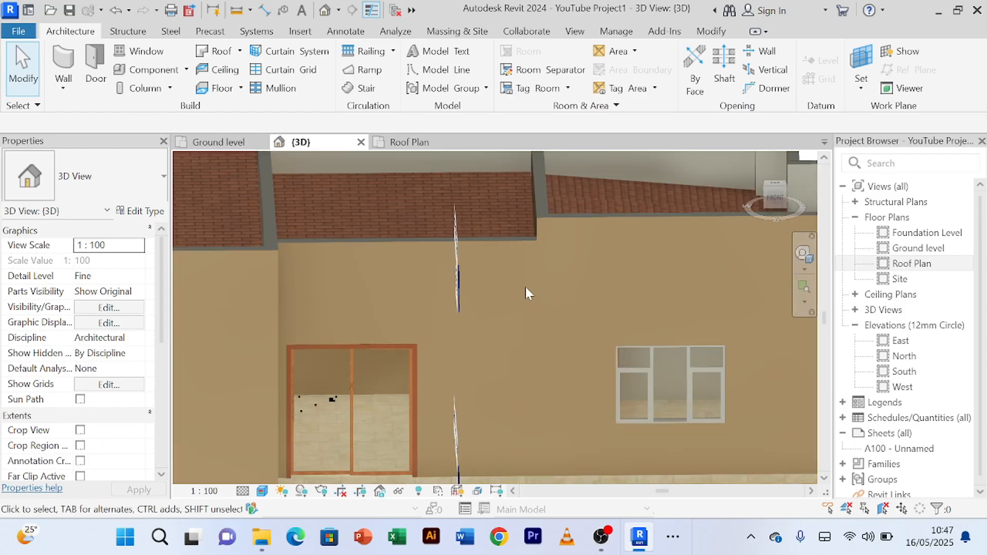
scroll(525, 287, "down", 4)
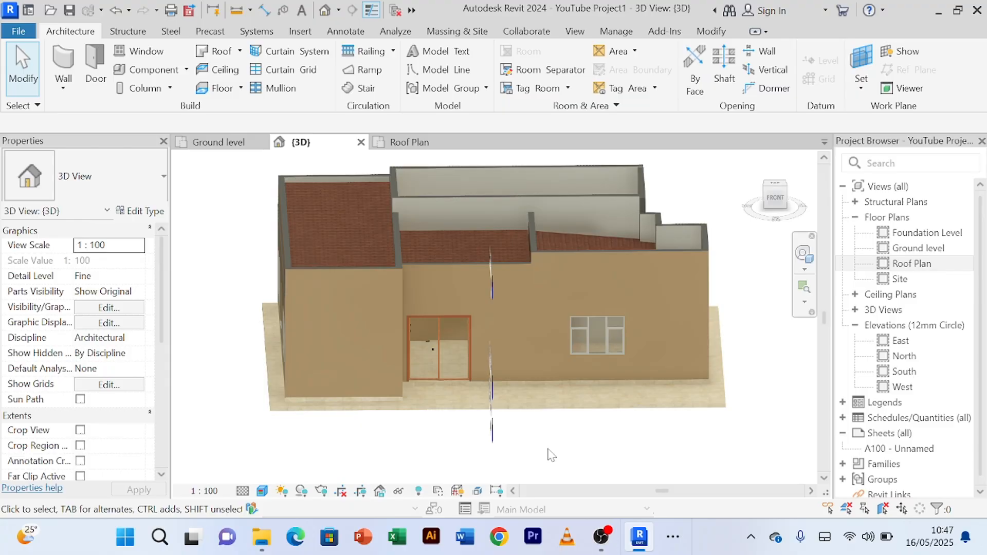
scroll(551, 455, "down", 1)
middle_click_drag(548, 451, 431, 423, "shift")
Step: Inspect the step between the outer and interior floor slabs below the sliding door's frame up close
scroll(565, 414, "up", 3)
scroll(568, 421, "down", 3)
scroll(442, 408, "up", 4)
scroll(453, 392, "up", 4)
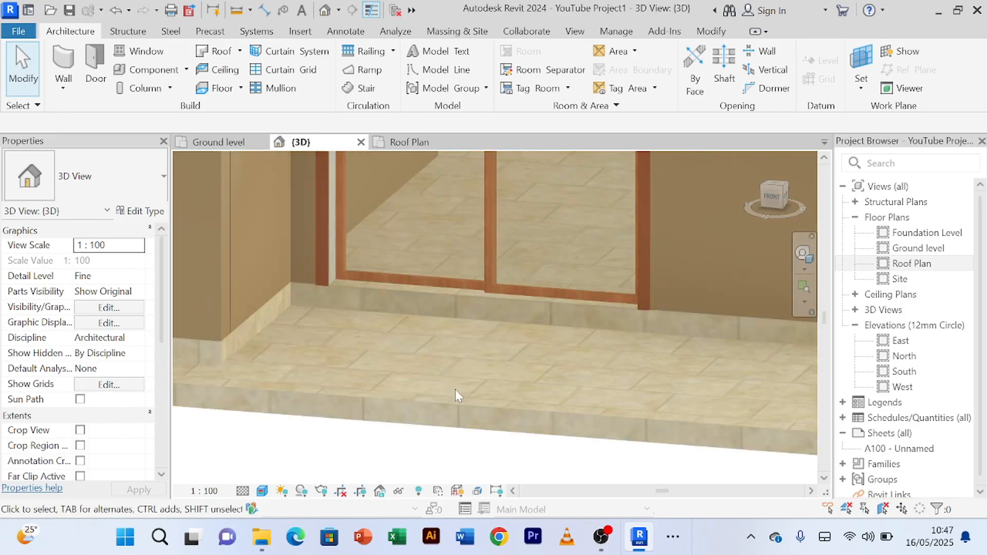
scroll(443, 362, "down", 1)
scroll(474, 294, "up", 2)
scroll(480, 399, "down", 3)
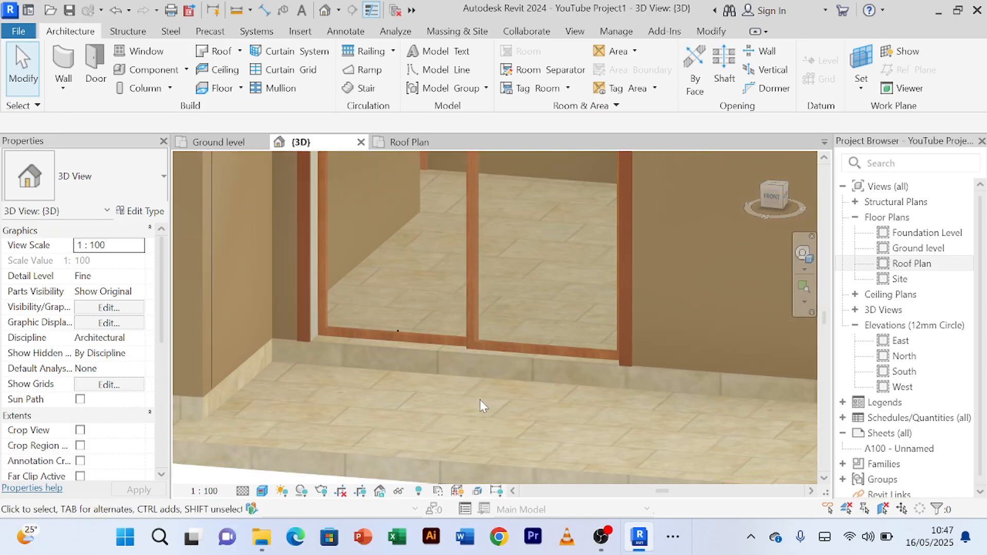
mouse_move(470, 400)
middle_mouse_down("shift")
mouse_move(479, 421)
mouse_move(478, 365)
mouse_move(505, 416)
mouse_move(516, 408)
mouse_move(492, 367)
mouse_move(480, 364)
mouse_move(491, 370)
mouse_move(492, 405)
mouse_move(478, 420)
mouse_move(458, 385)
mouse_move(495, 460)
mouse_move(486, 402)
mouse_move(471, 390)
middle_mouse_up("shift")
scroll(515, 405, "up", 3)
scroll(515, 417, "down", 2)
scroll(437, 414, "up", 4)
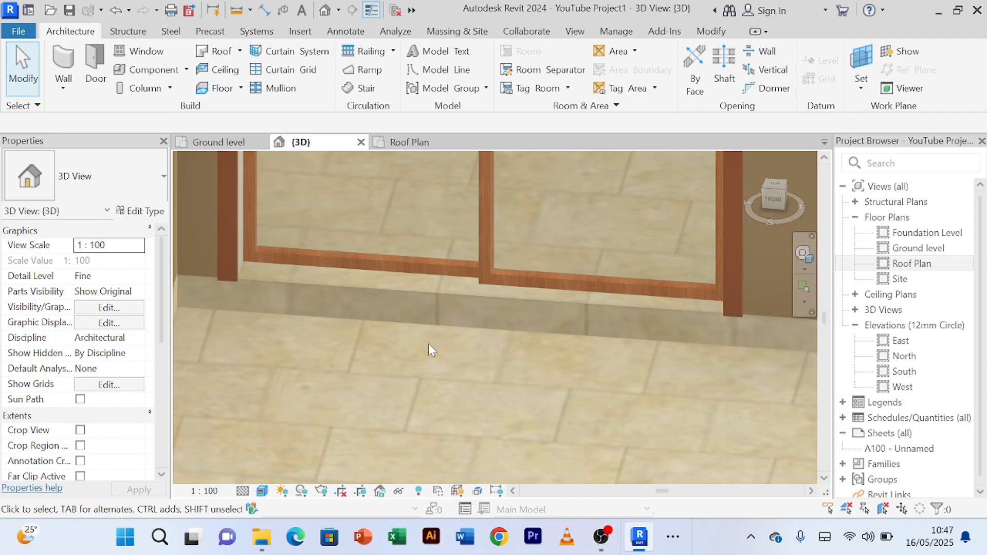
scroll(427, 343, "down", 1)
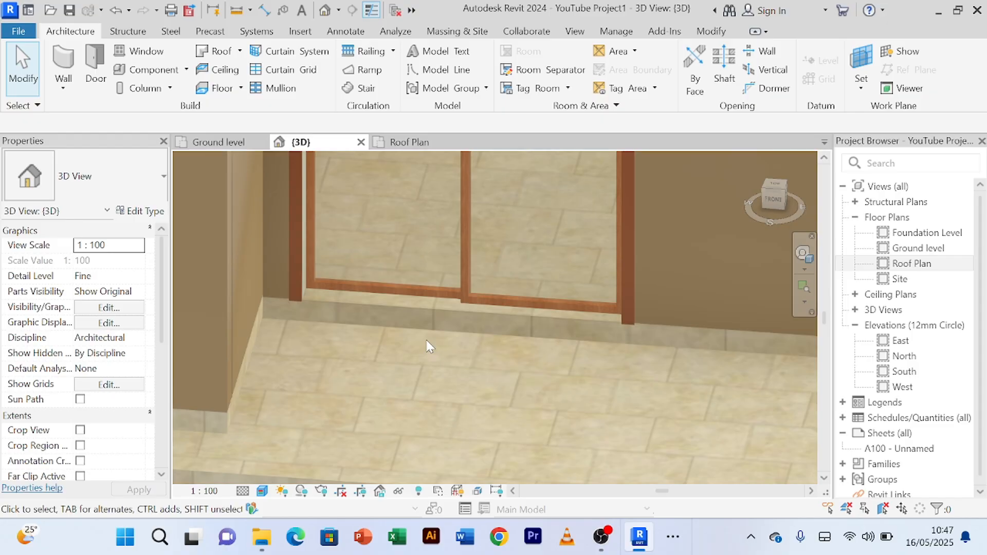
scroll(427, 340, "up", 5)
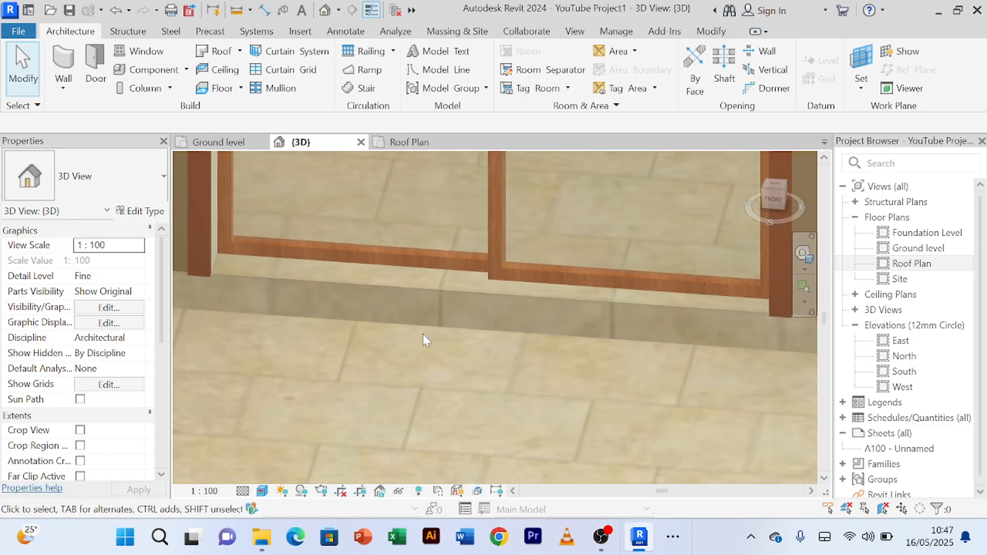
scroll(420, 337, "down", 3)
scroll(388, 341, "up", 5)
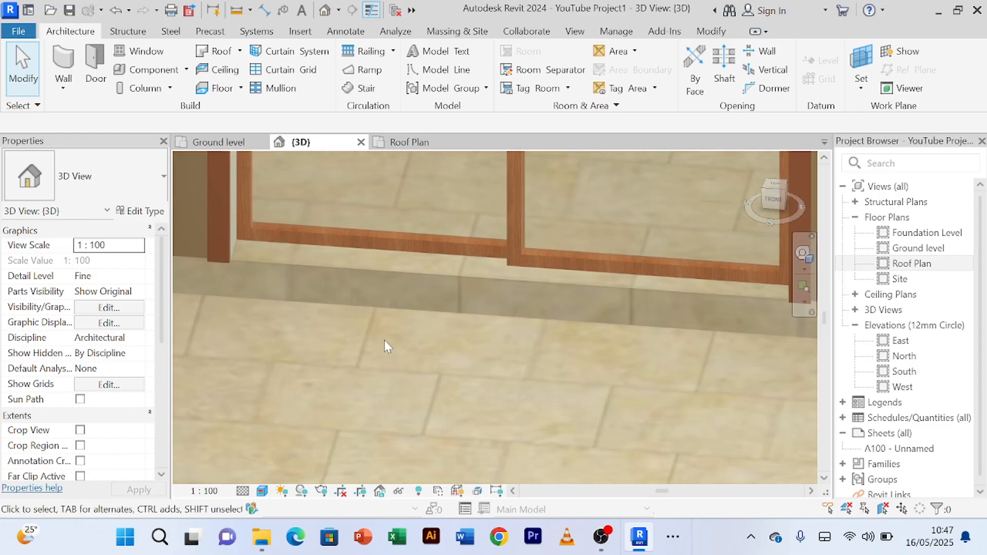
Step: Examine the level difference between the outer slab and the interior floor at the living room's sliding door from several angles
scroll(403, 328, "down", 3)
scroll(405, 339, "down", 3)
scroll(445, 359, "up", 2)
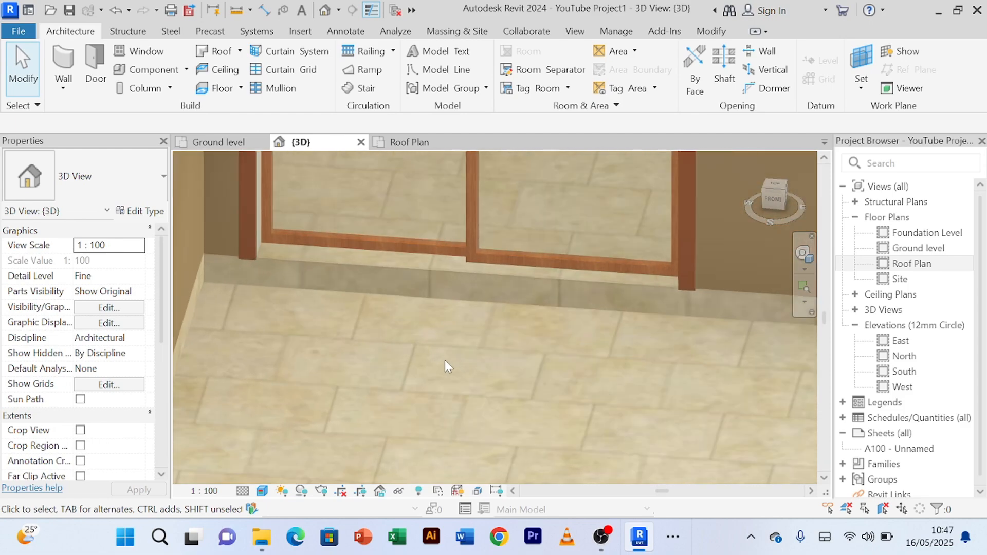
scroll(445, 358, "down", 2)
middle_click_drag(448, 361, 530, 381, "shift")
scroll(528, 379, "up", 5)
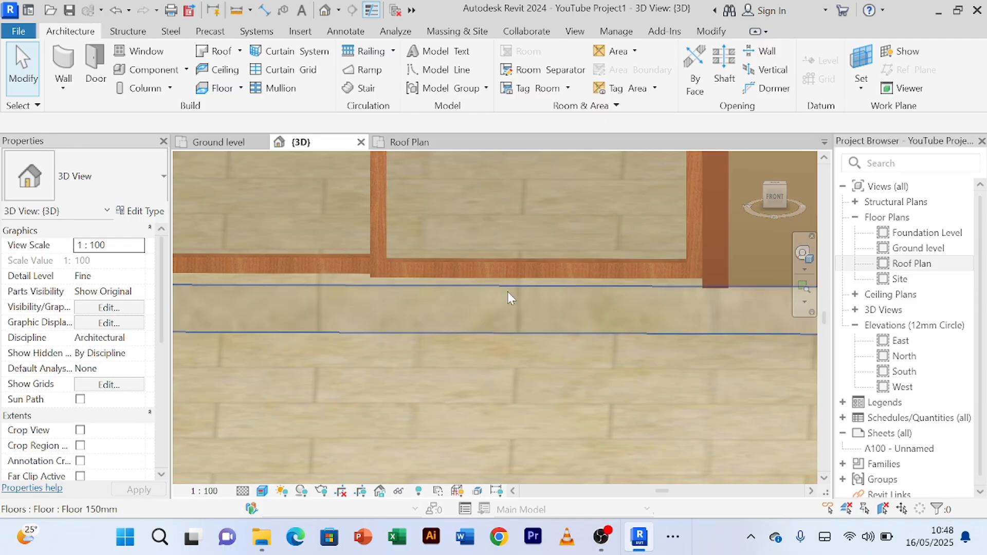
scroll(506, 293, "down", 3)
scroll(456, 325, "up", 2)
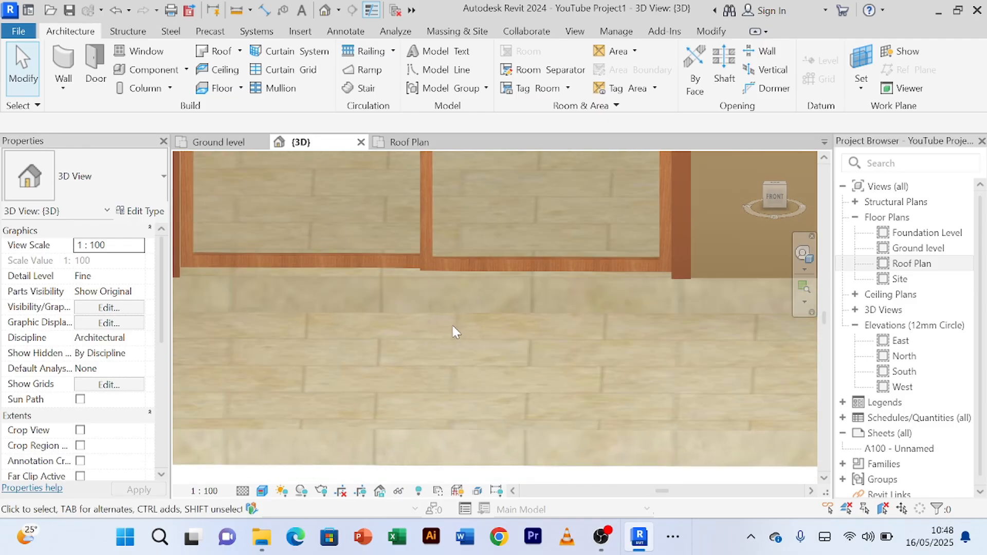
scroll(463, 309, "down", 3)
middle_click_drag(522, 342, 492, 362, "shift")
scroll(469, 307, "down", 1)
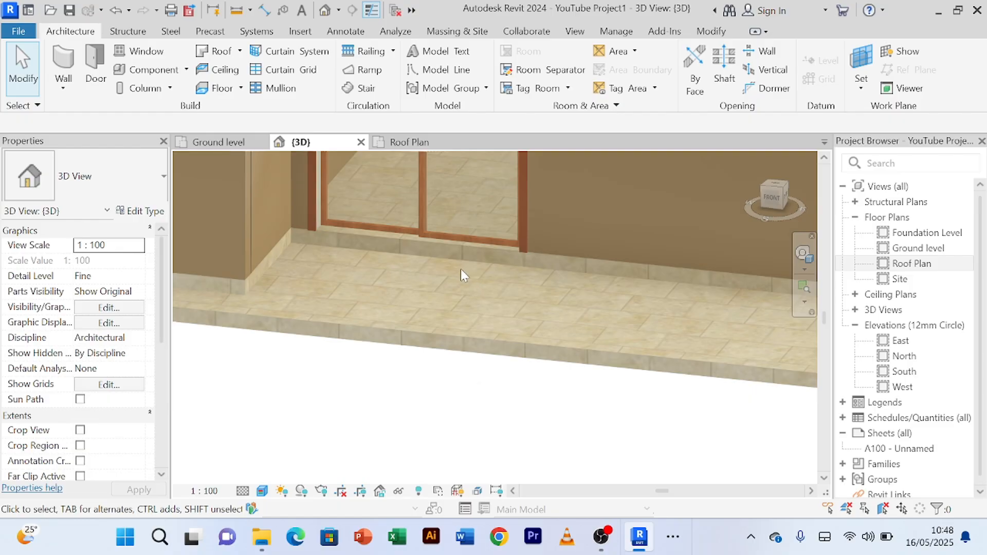
scroll(460, 269, "up", 2)
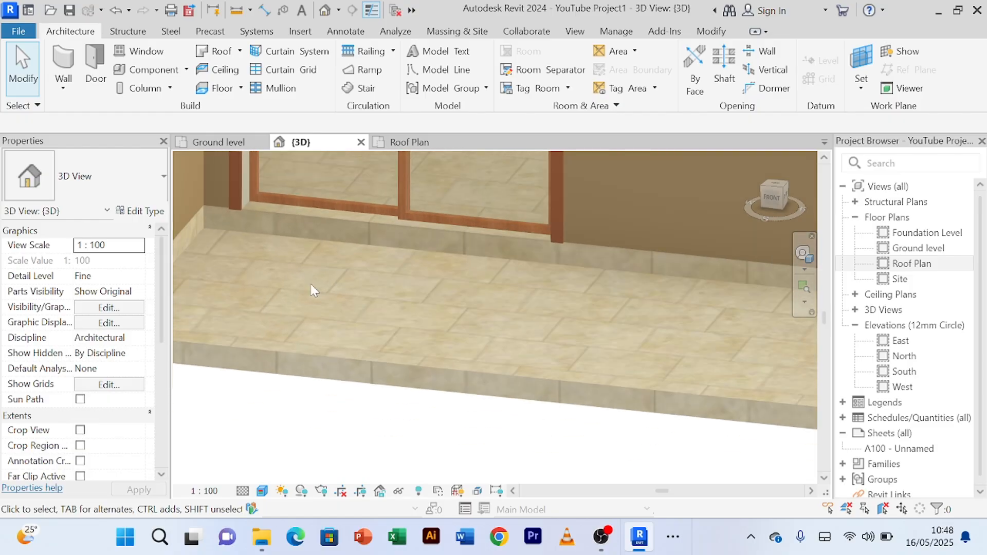
scroll(310, 282, "down", 2)
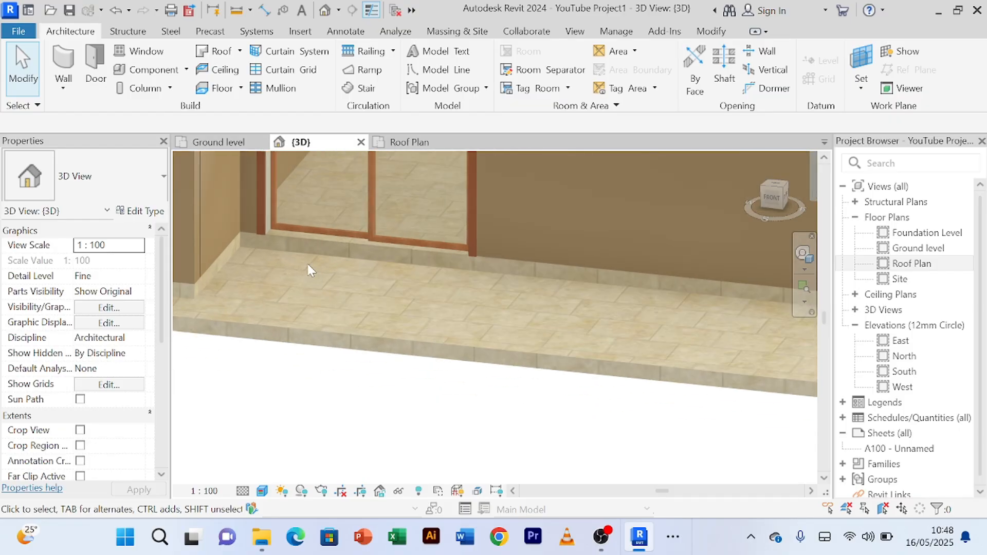
Step: Examine the front wall, the outer slab's corner and the whole house, ending at the sliding door viewed from the front
scroll(309, 265, "down", 2)
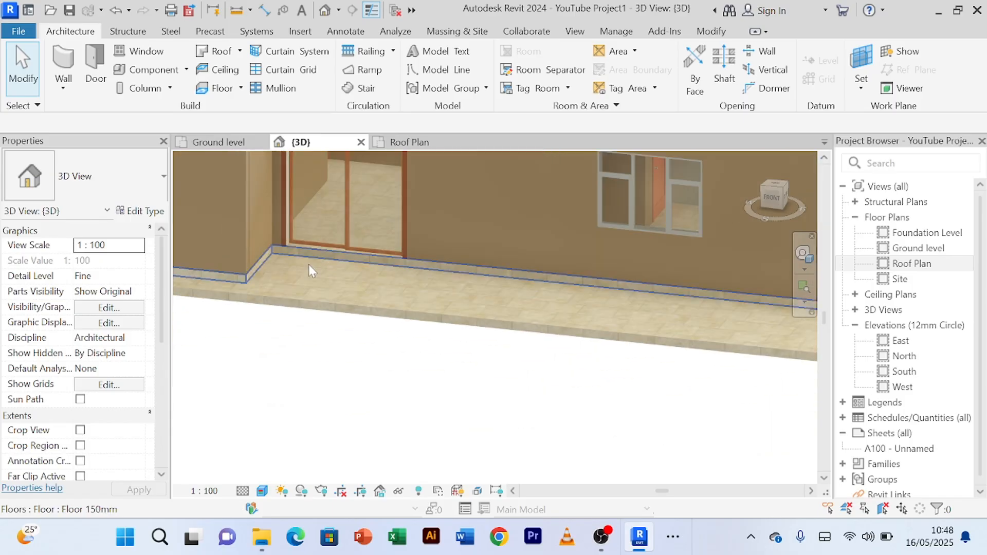
scroll(395, 272, "down", 5)
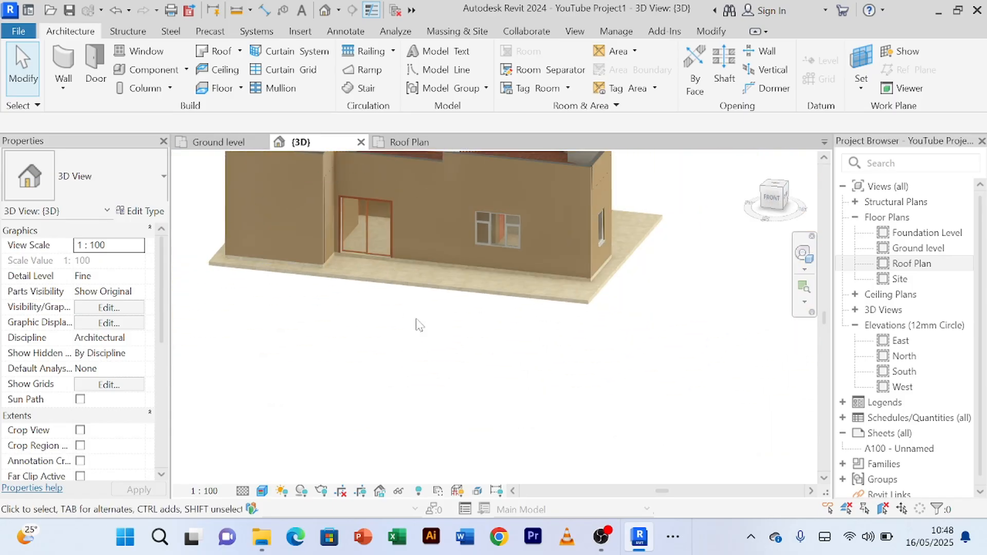
scroll(540, 265, "up", 2)
scroll(436, 290, "up", 2)
scroll(324, 274, "down", 4)
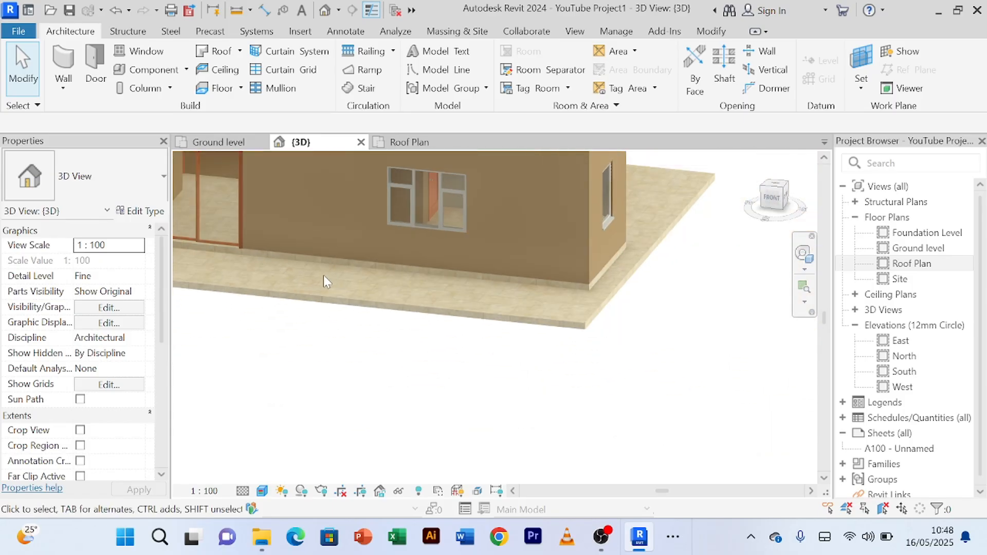
middle_click_drag(337, 291, 469, 308)
scroll(468, 307, "up", 4)
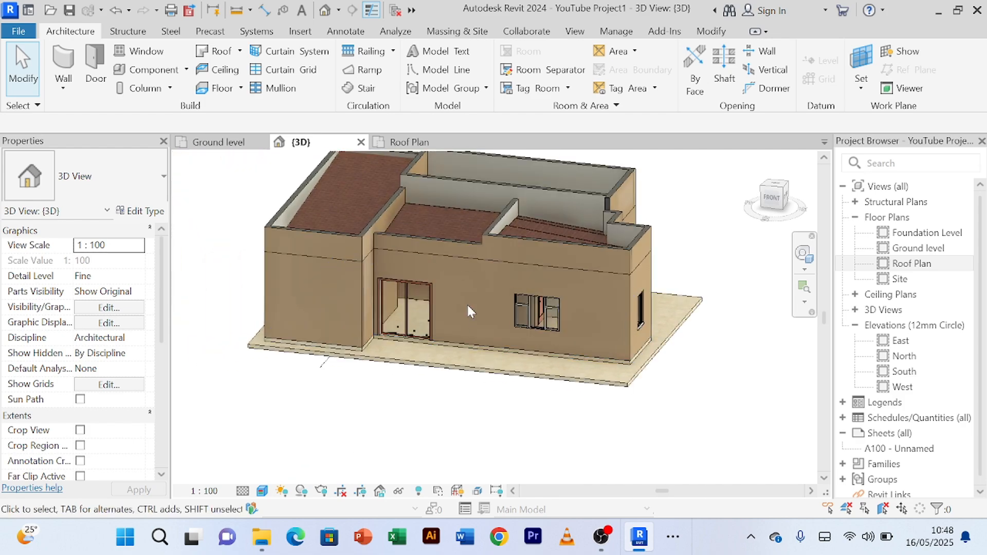
scroll(464, 303, "up", 2)
scroll(463, 301, "up", 4)
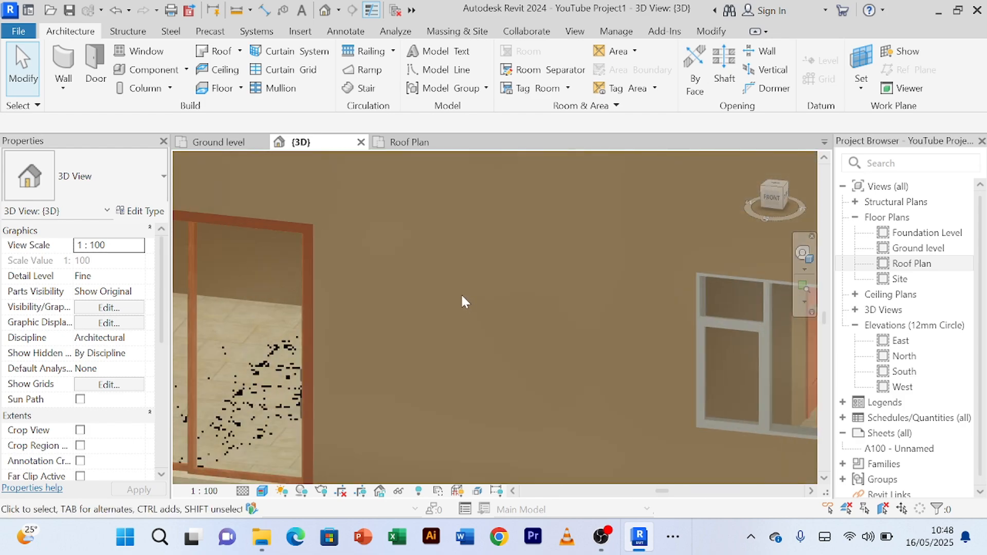
scroll(461, 295, "down", 6)
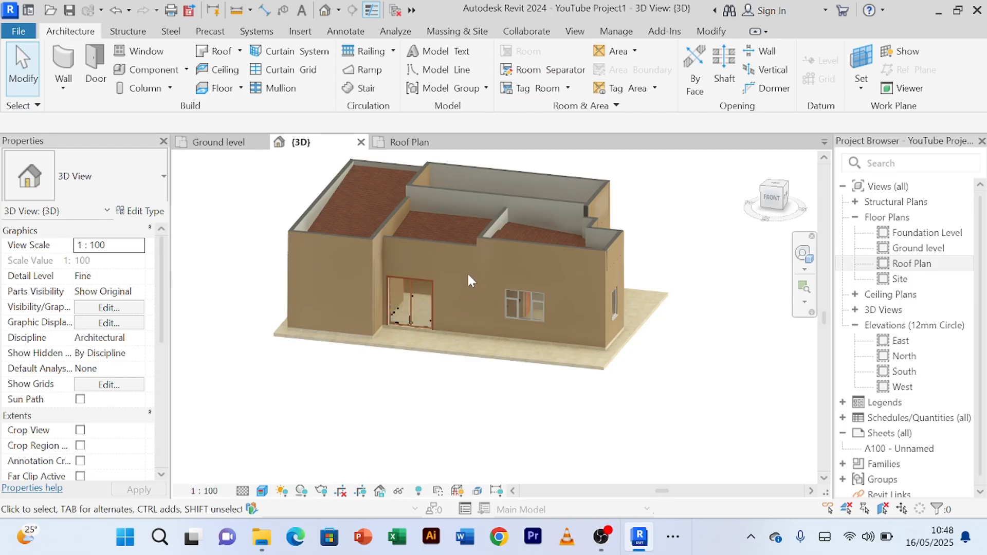
middle_click_drag(467, 272, 422, 355, "shift")
scroll(411, 357, "up", 6)
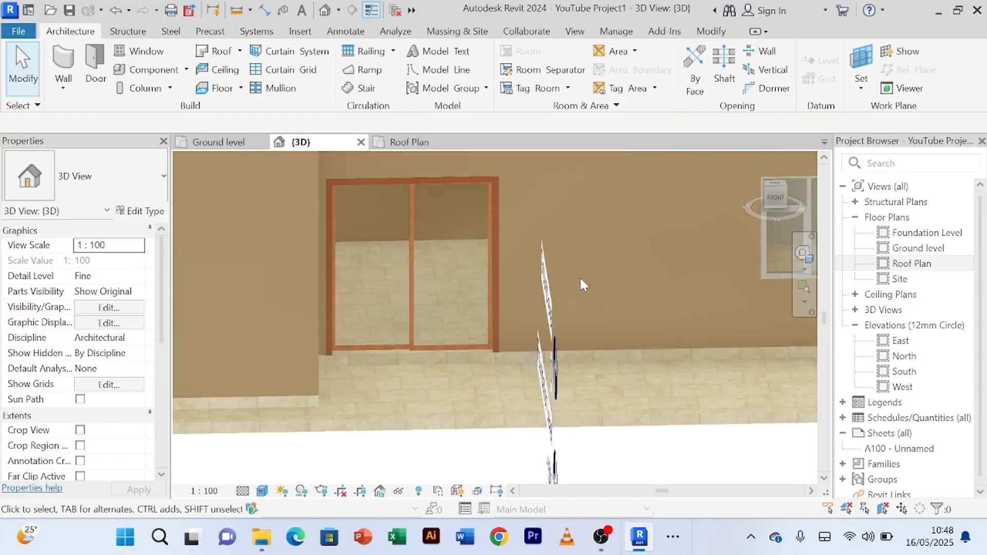
Step: Start an architectural floor in the Ground level plan and duplicate its Floor 150mm type as Step Floor 100mm
left_click(219, 143)
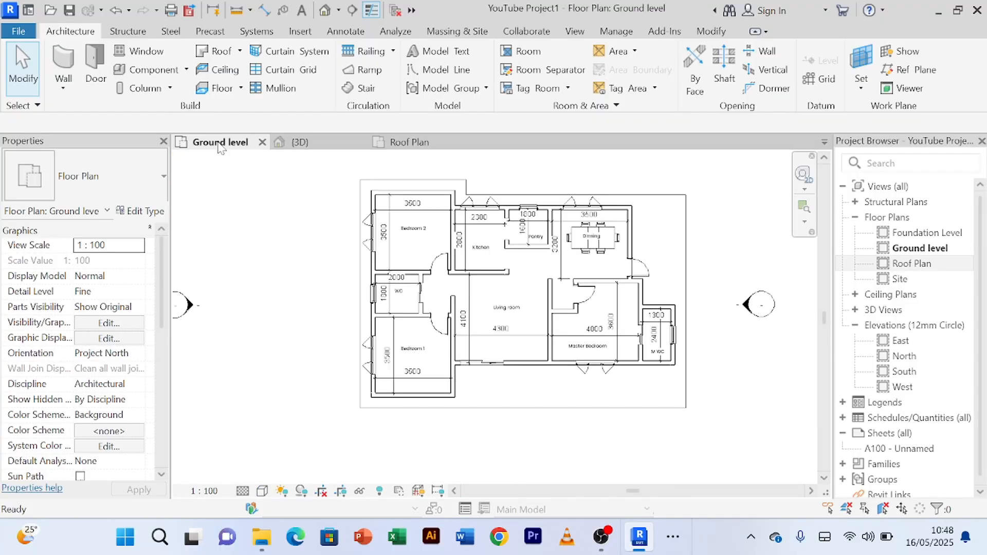
scroll(503, 393, "up", 4)
scroll(504, 391, "down", 1)
middle_click_drag(507, 388, 493, 386)
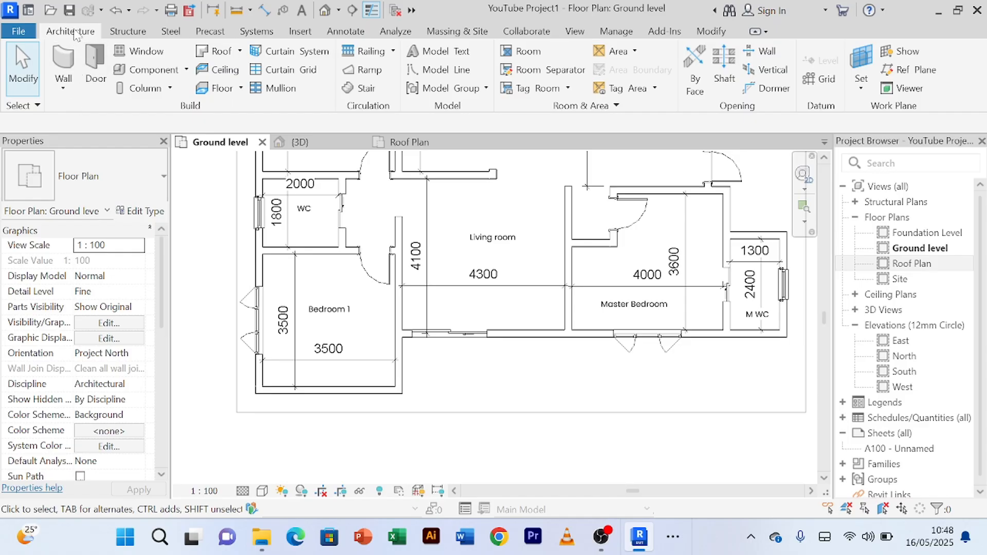
left_click(240, 89)
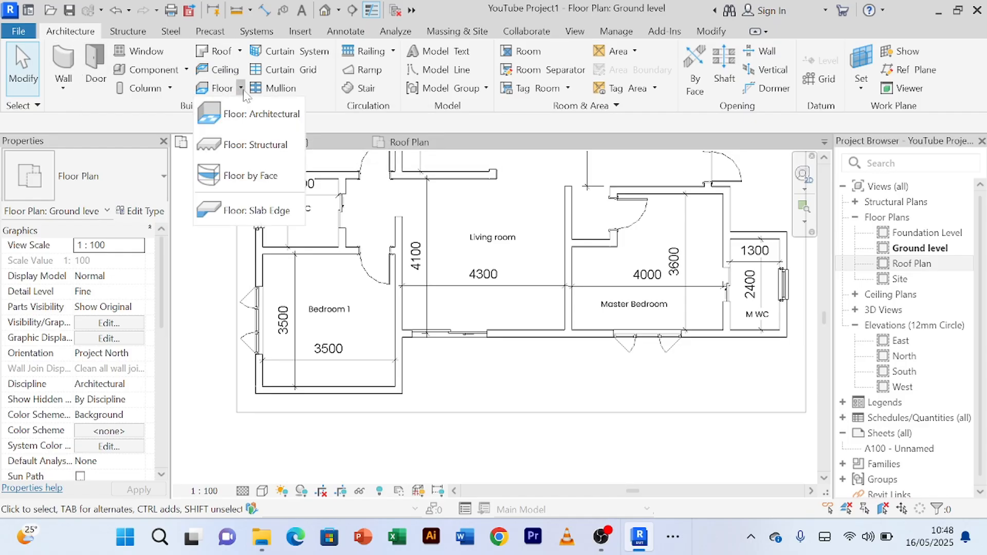
left_click(236, 116)
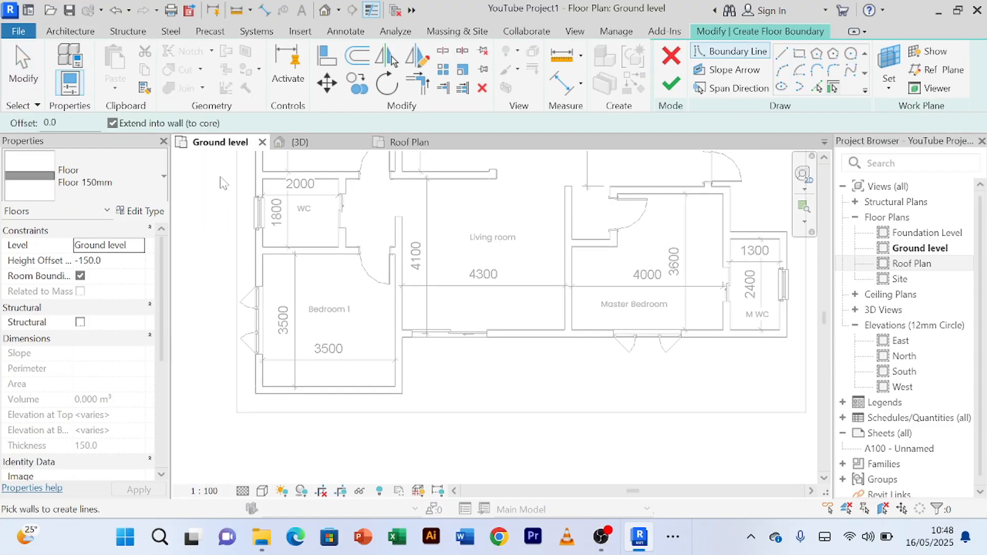
left_click(147, 212)
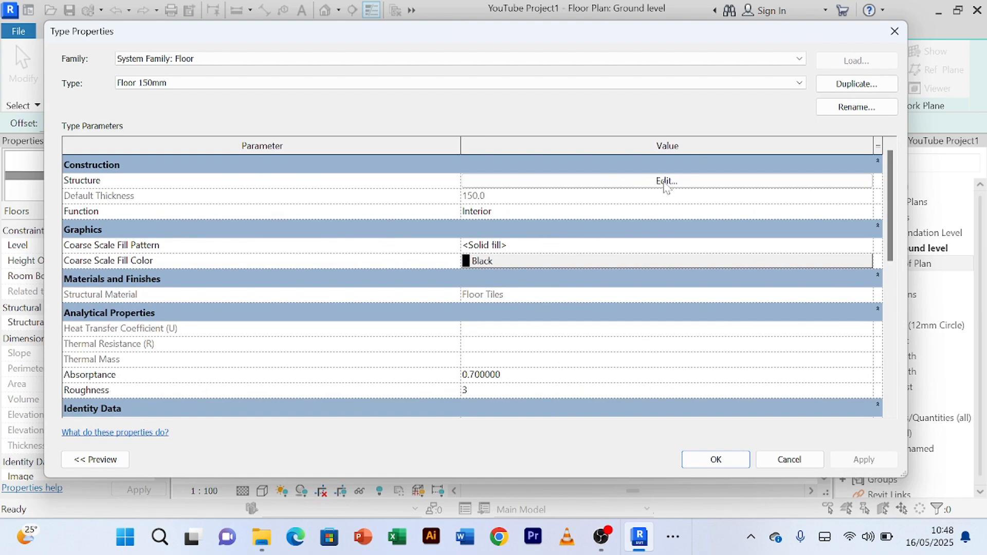
left_click(835, 85)
left_click(468, 243)
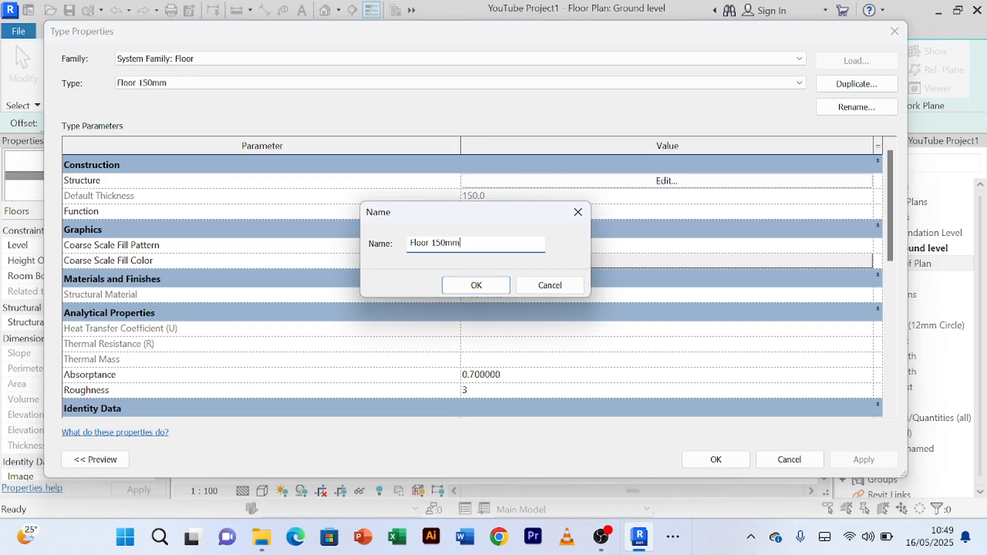
type("Step")
left_click(469, 288)
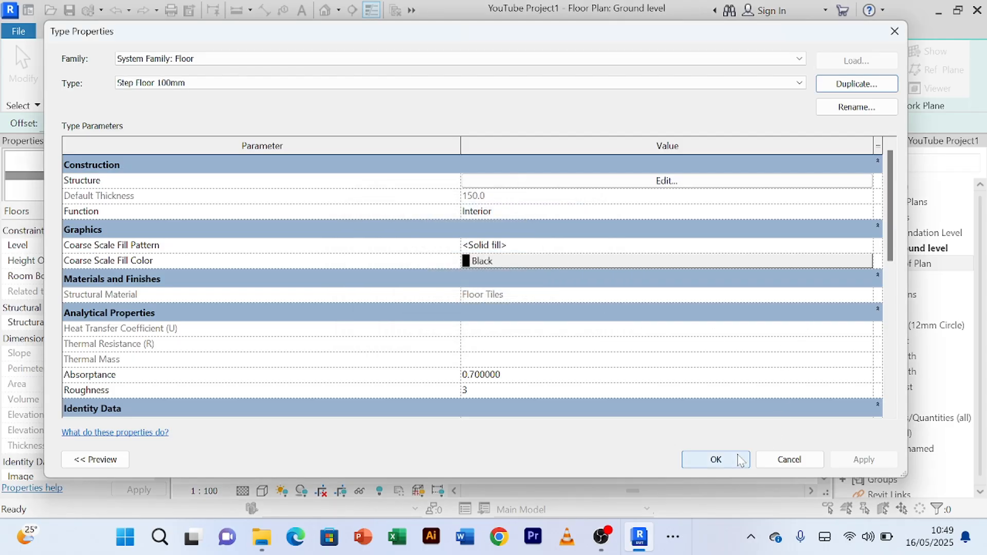
left_click(730, 461)
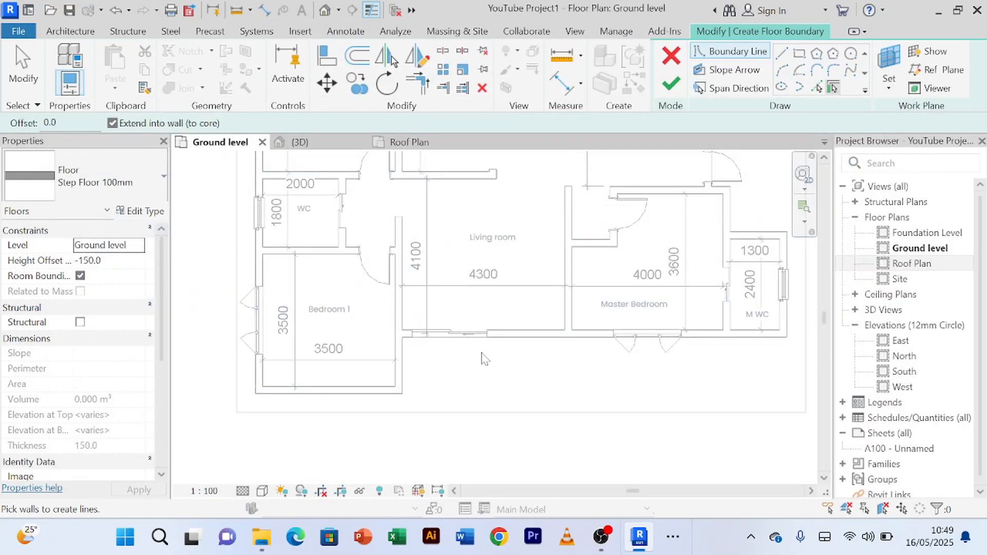
Step: Sketch a rectangular floor boundary about 2400 by 300 mm outside the living room's sliding door, starting at the corner with Bedroom 1's wall
scroll(483, 358, "up", 2)
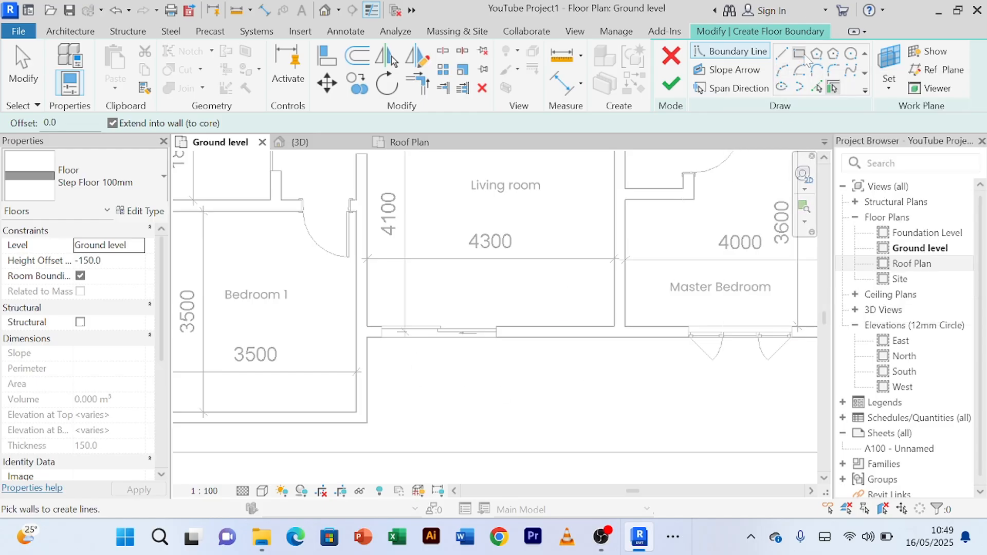
left_click(799, 53)
scroll(406, 350, "up", 2)
scroll(402, 354, "up", 1)
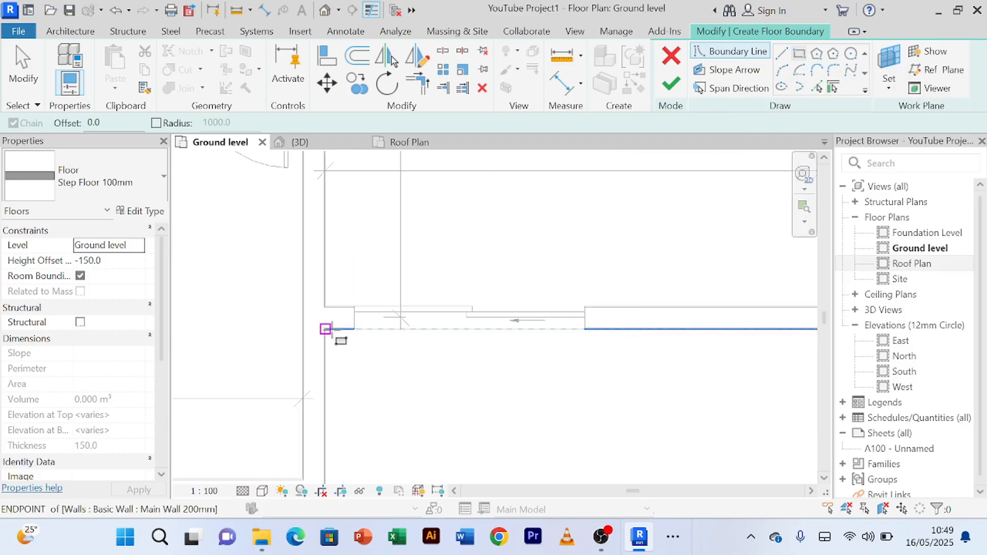
left_click(324, 329)
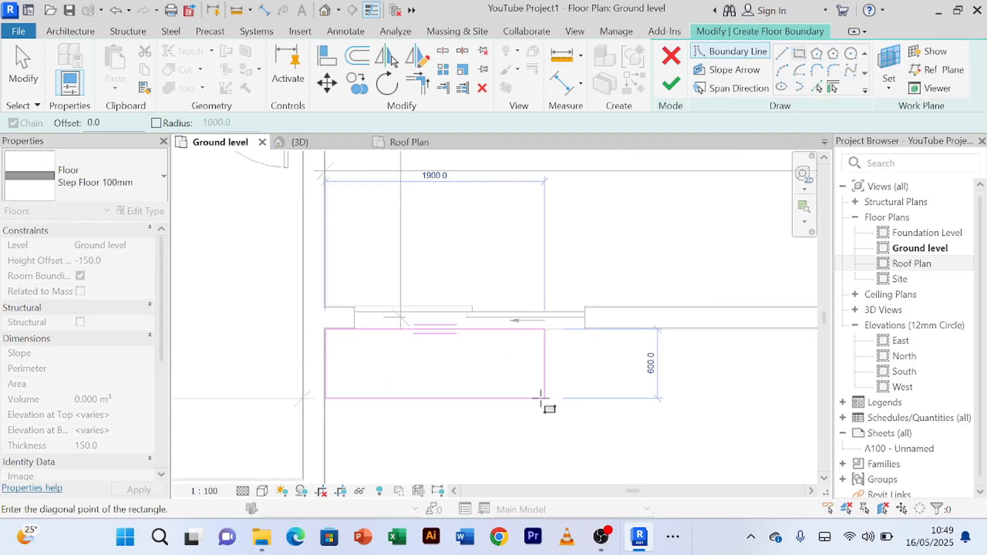
scroll(591, 401, "up", 2)
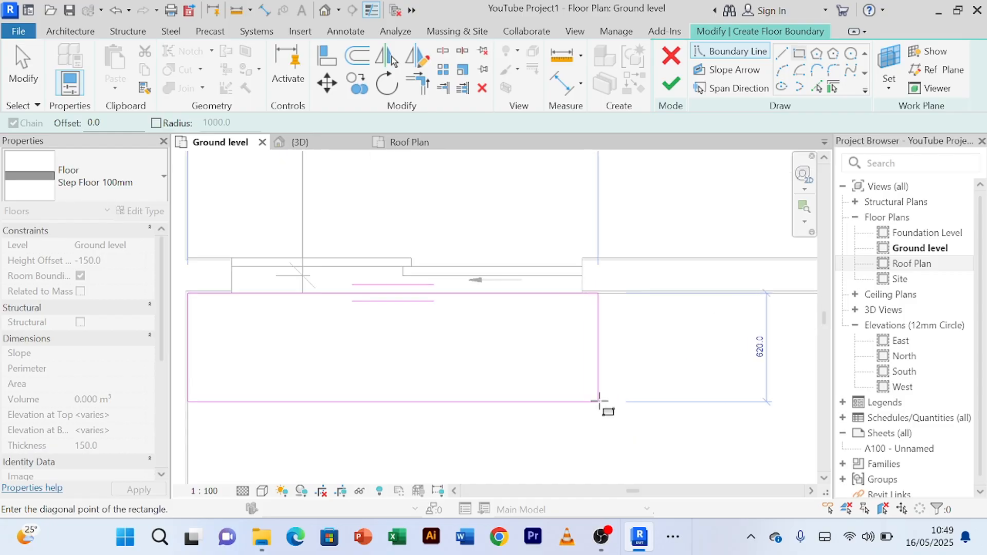
middle_click_drag(600, 408, 606, 319)
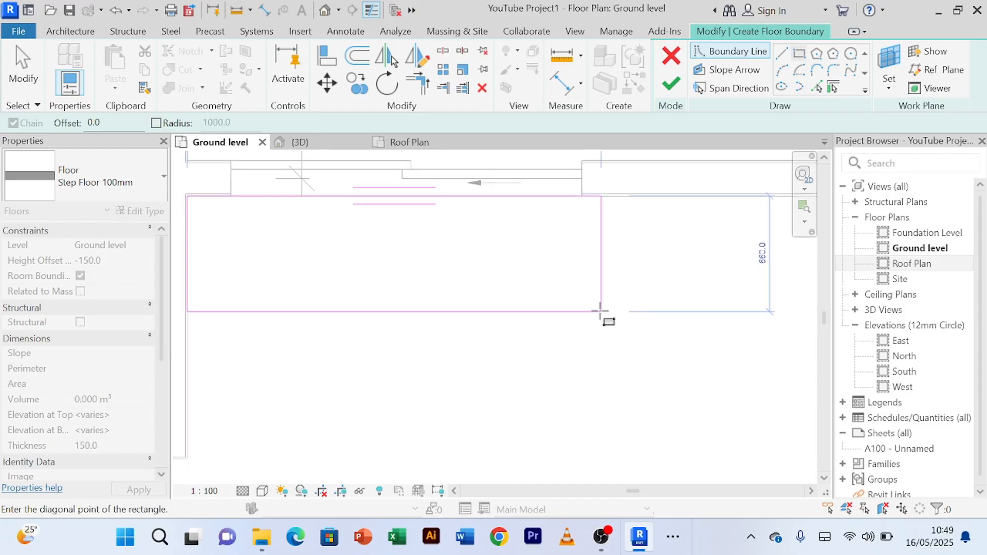
scroll(601, 314, "down", 1)
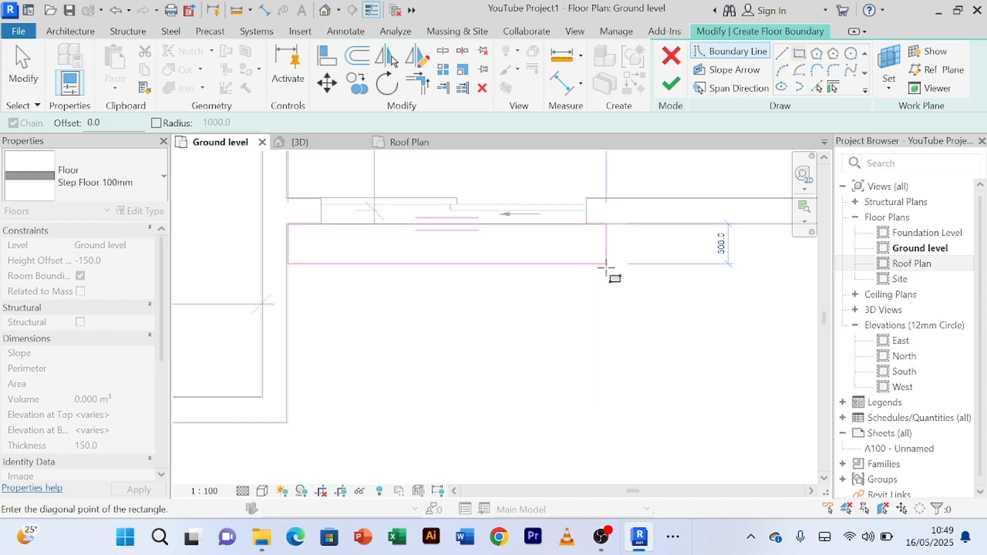
left_click(606, 264)
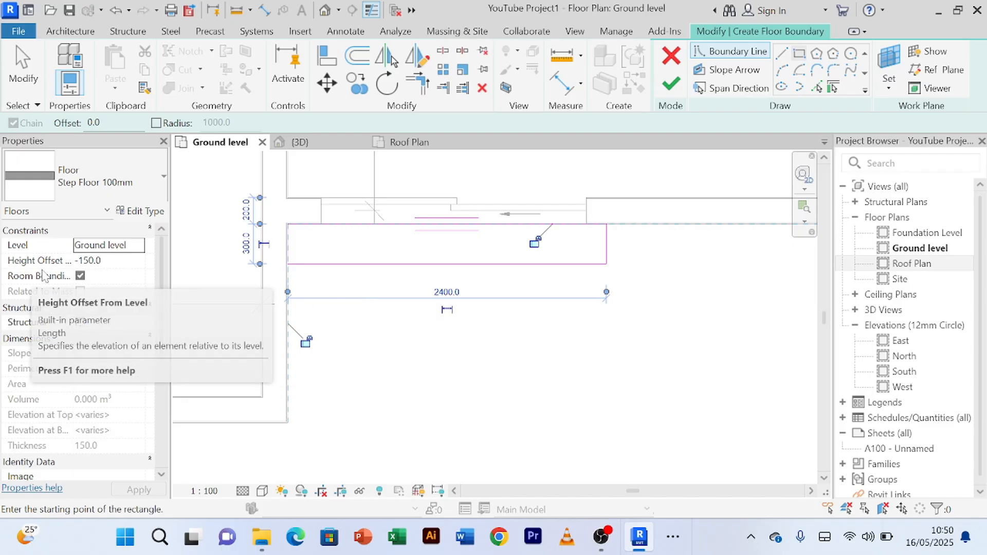
Step: Set the step floor's height offset from Ground level to 0 and finish the floor
left_click(107, 260)
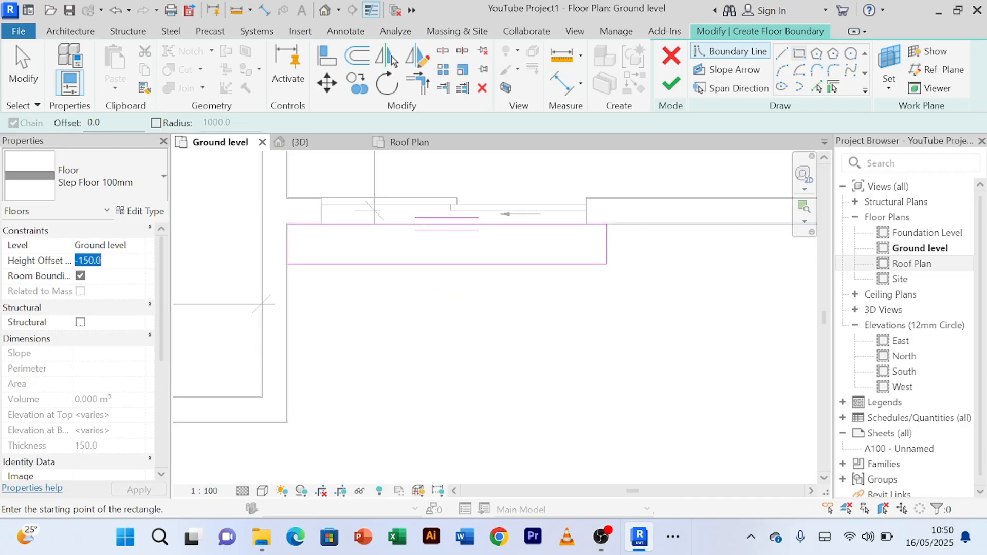
type("0")
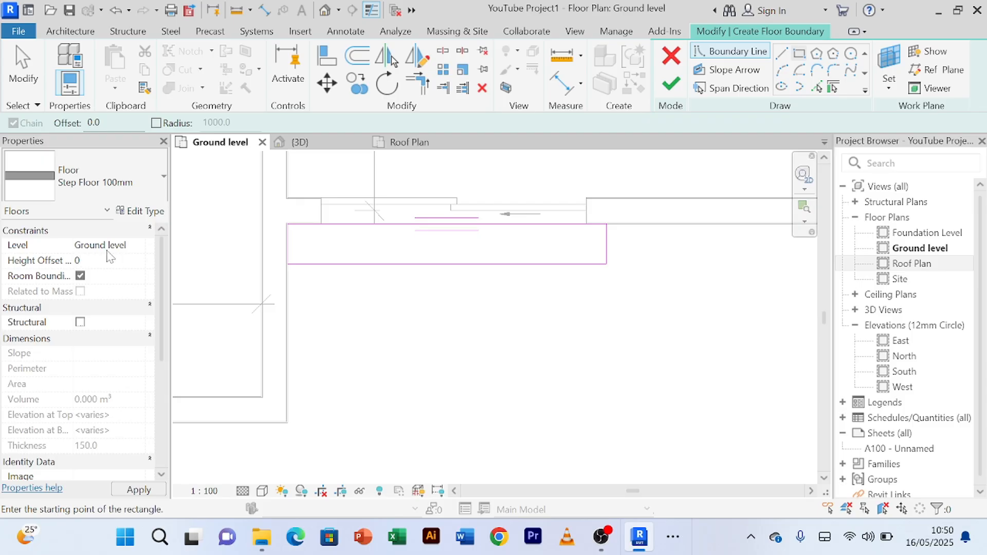
left_click(679, 87)
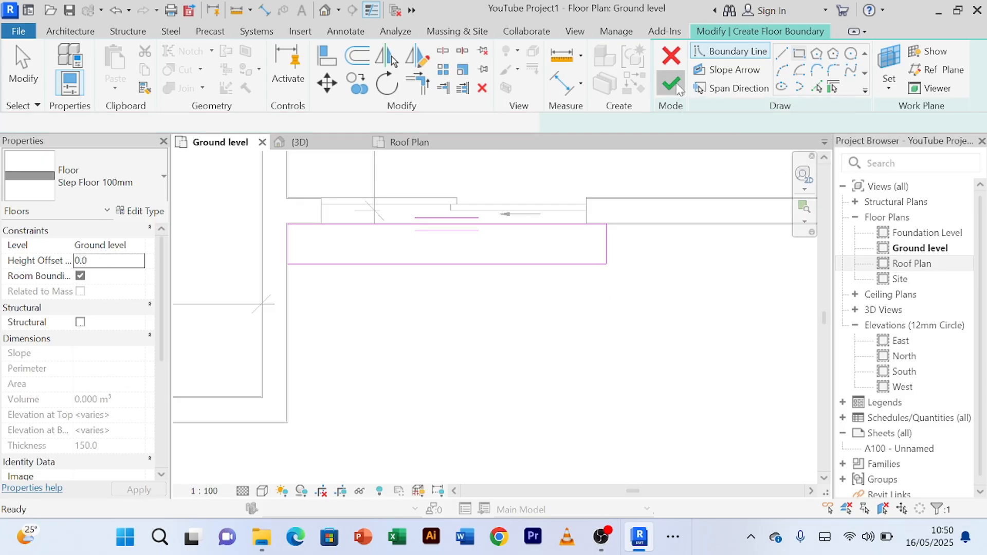
scroll(683, 279, "down", 5)
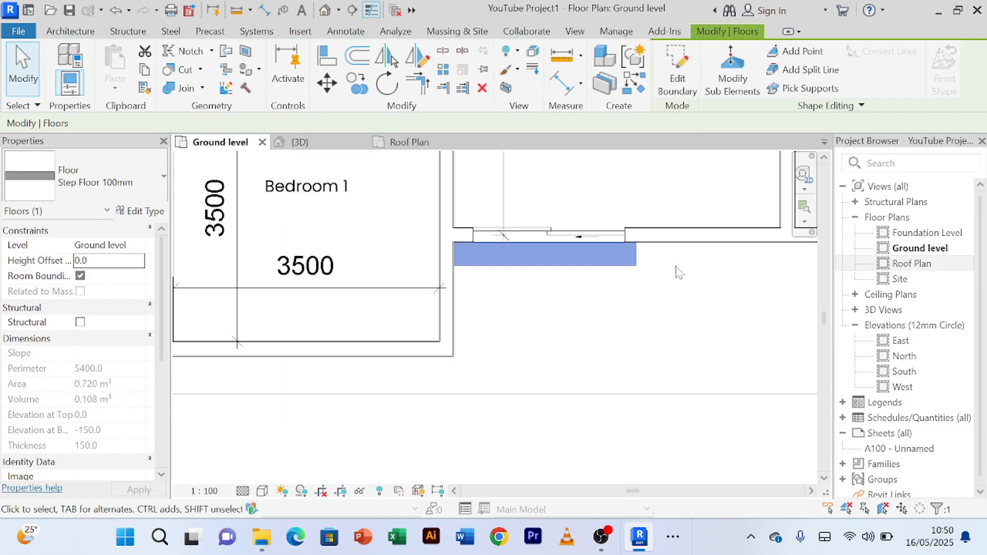
left_click(568, 433)
Step: Examine the new step floor outside the living room's sliding door in the 3D view, including its end against the wall and outer slab
left_click(303, 142)
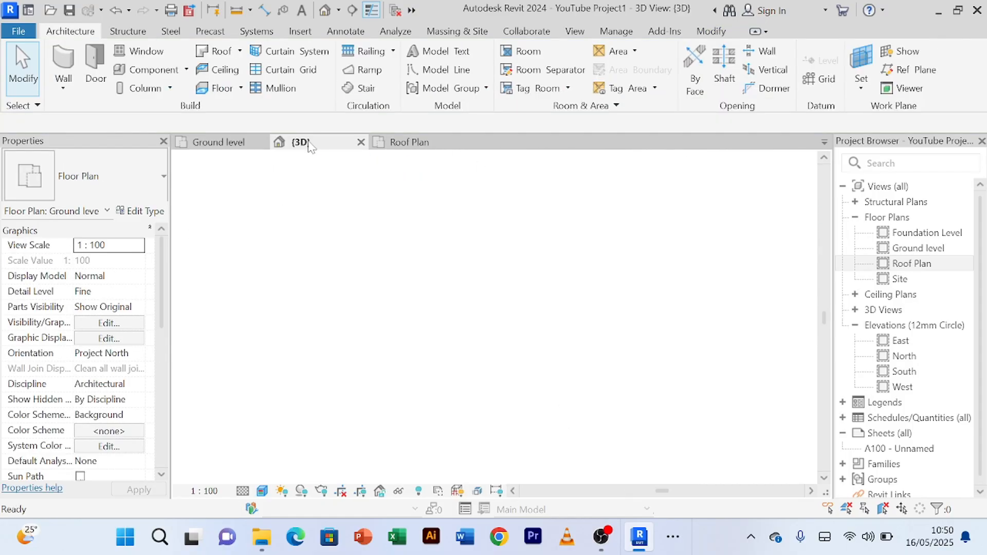
middle_click_drag(464, 397, 406, 378, "shift")
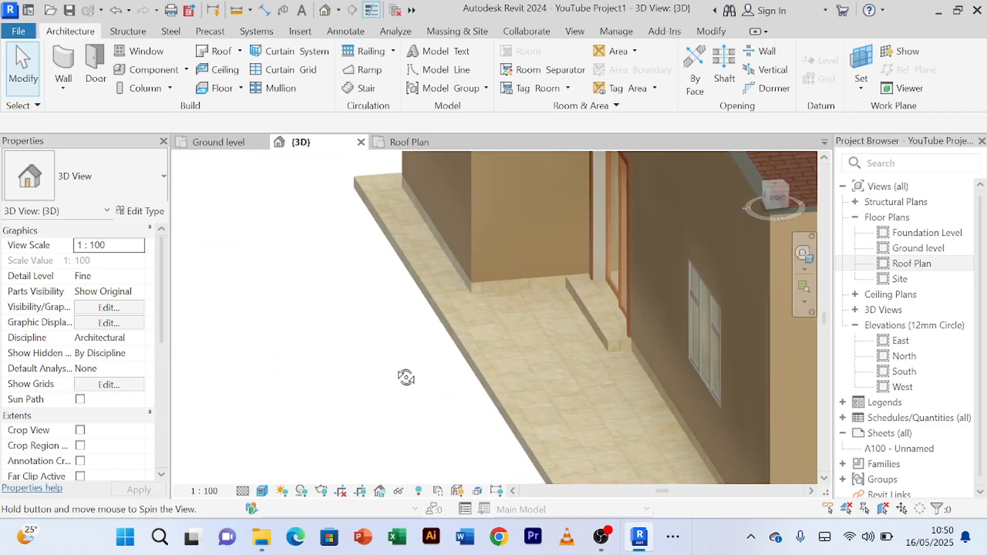
scroll(640, 322, "up", 8)
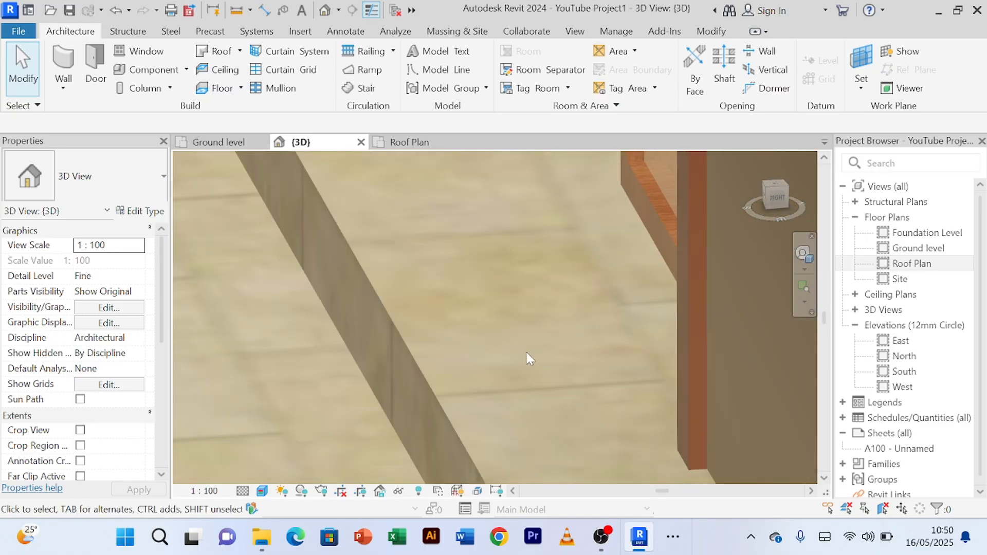
middle_click_drag(529, 359, 526, 326, "shift")
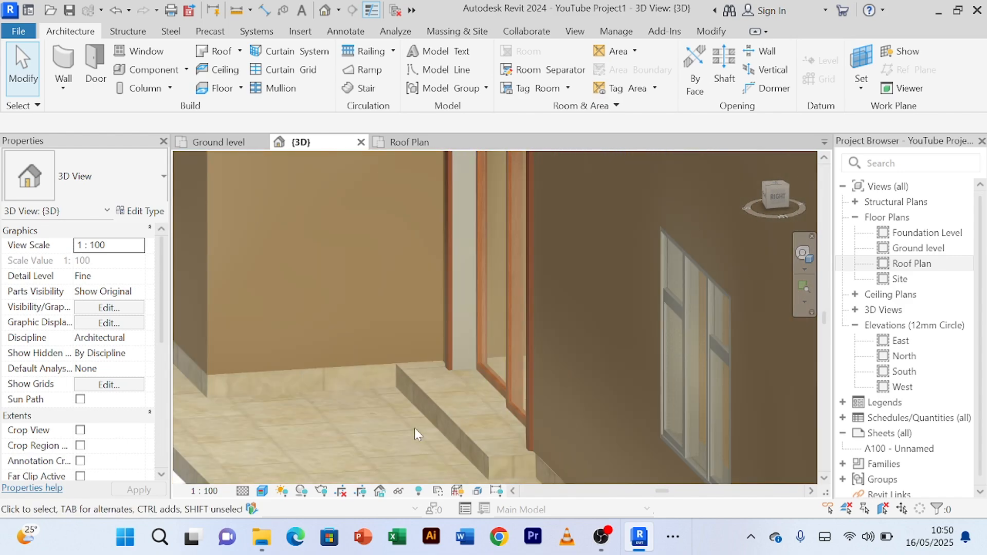
middle_click_drag(415, 429, 458, 357, "shift")
scroll(378, 411, "up", 5)
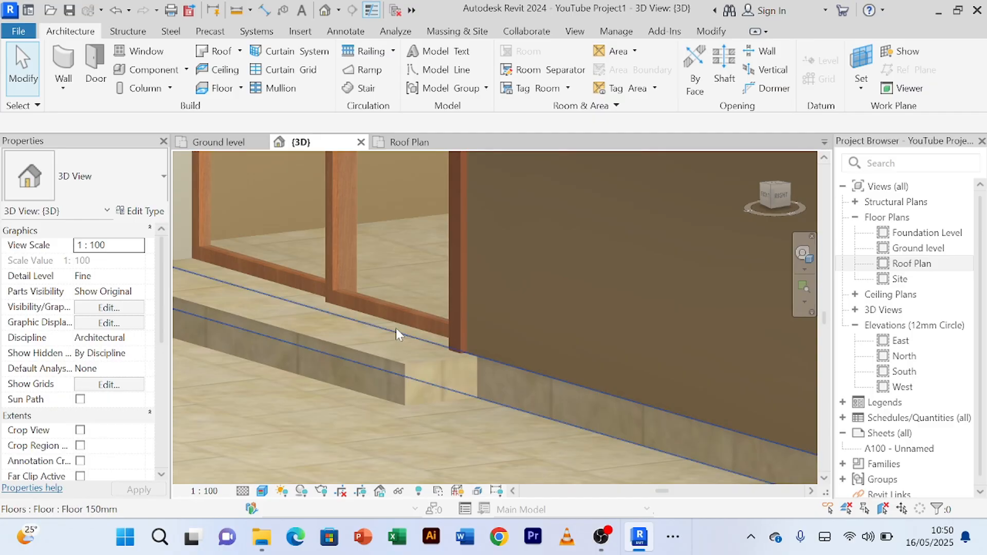
scroll(396, 328, "up", 1)
scroll(381, 356, "down", 2)
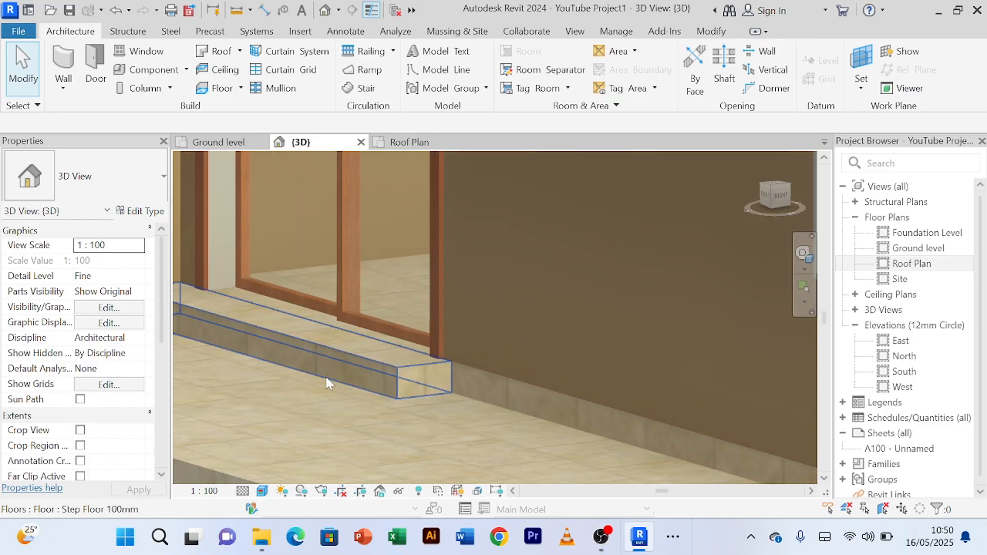
scroll(326, 377, "down", 2)
middle_click_drag(311, 395, 359, 310, "shift")
scroll(355, 307, "up", 2)
scroll(263, 301, "down", 3)
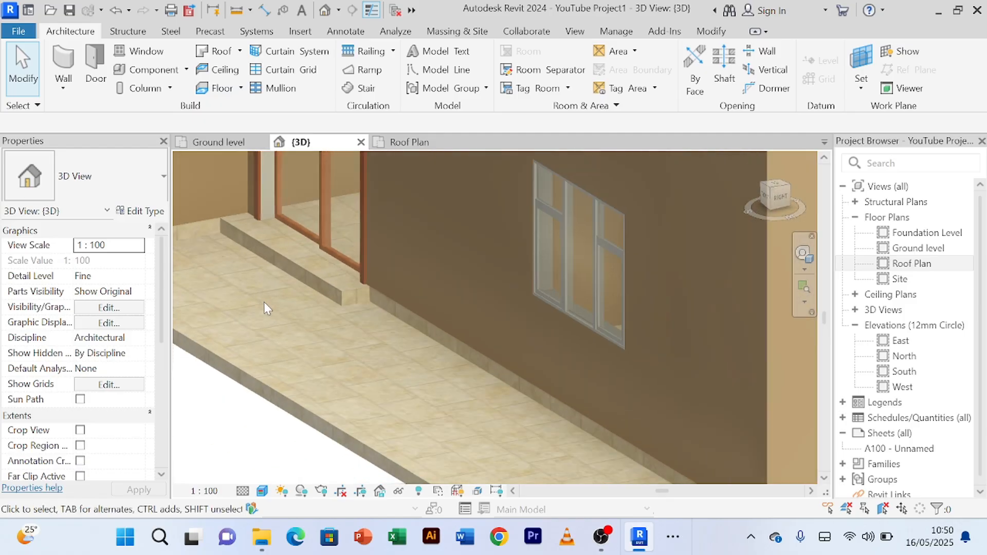
scroll(338, 344, "down", 2)
Step: Inspect the sliding door's step from the front in 3D and compare it with the outer slab and the whole front of the house
middle_click_drag(338, 344, 483, 404, "shift")
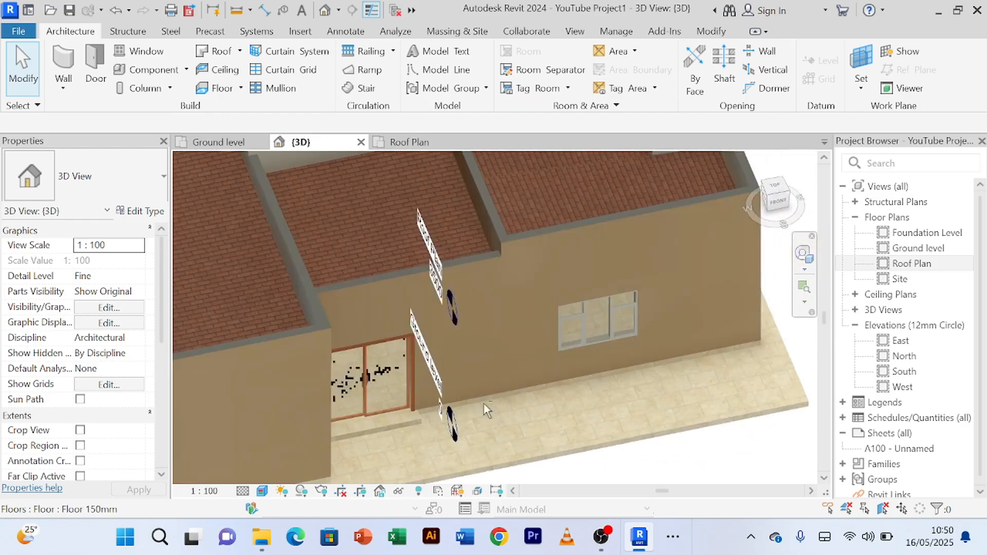
scroll(419, 440, "up", 4)
middle_click_drag(420, 440, 433, 327)
scroll(406, 354, "up", 3)
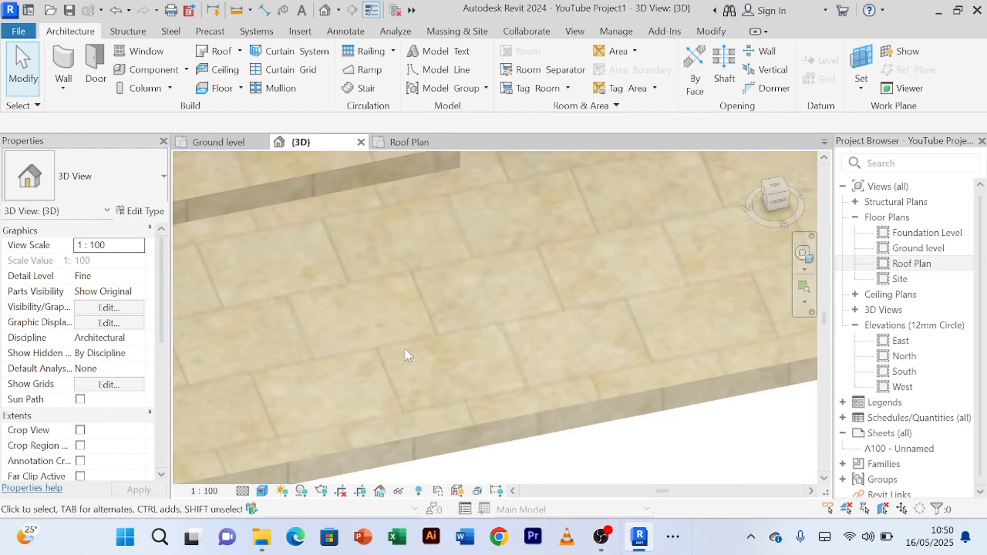
scroll(419, 366, "down", 4)
middle_click_drag(419, 366, 635, 442, "shift")
scroll(467, 325, "up", 2)
scroll(486, 326, "up", 5)
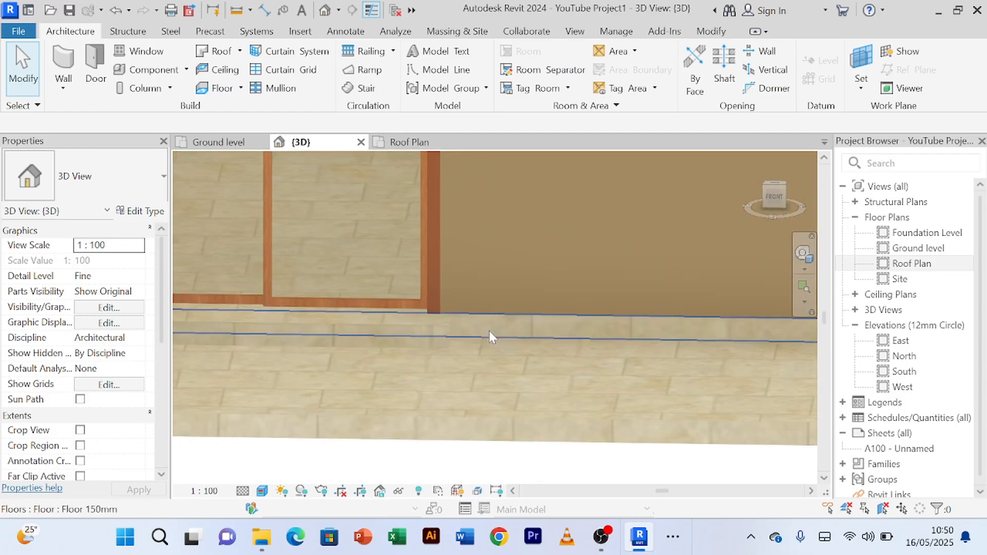
scroll(565, 322, "down", 5)
scroll(561, 341, "down", 3)
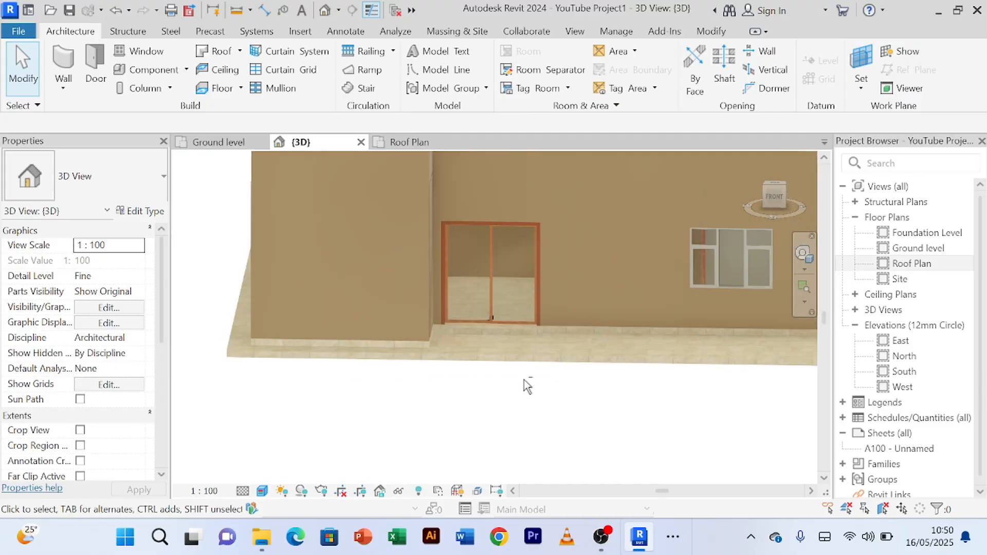
middle_click_drag(524, 384, 485, 315, "shift")
scroll(535, 350, "up", 2)
scroll(527, 348, "up", 4)
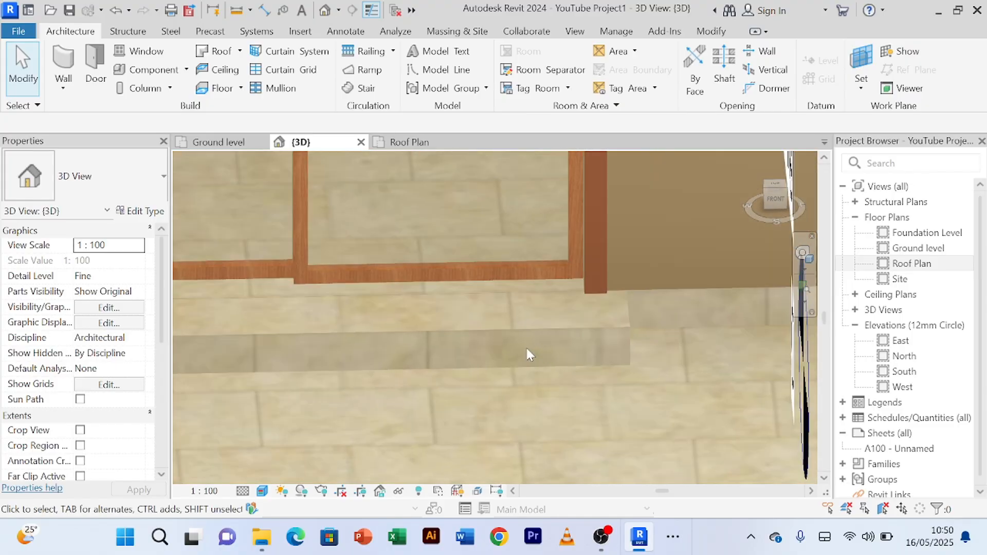
scroll(497, 356, "down", 3)
middle_click_drag(497, 356, 534, 371, "shift")
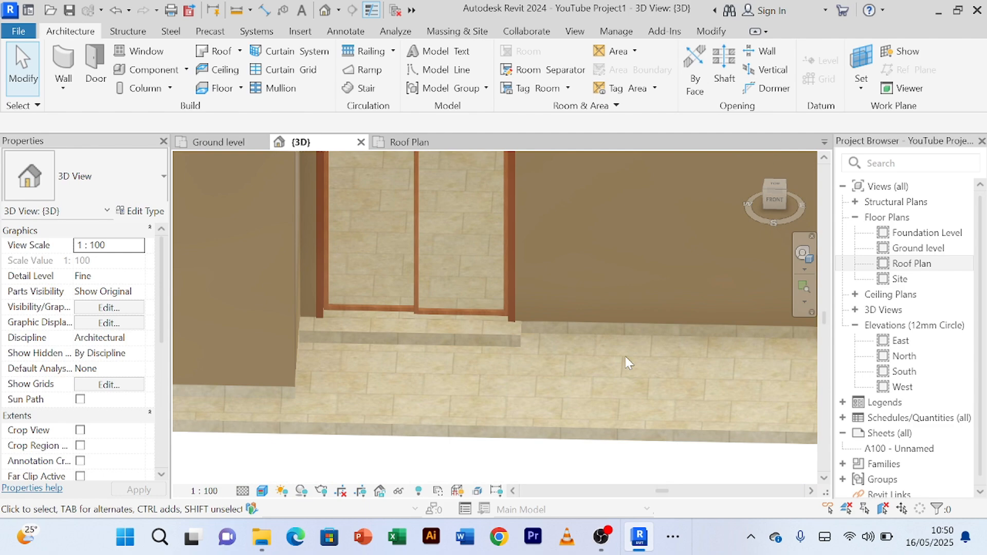
scroll(603, 345, "down", 5)
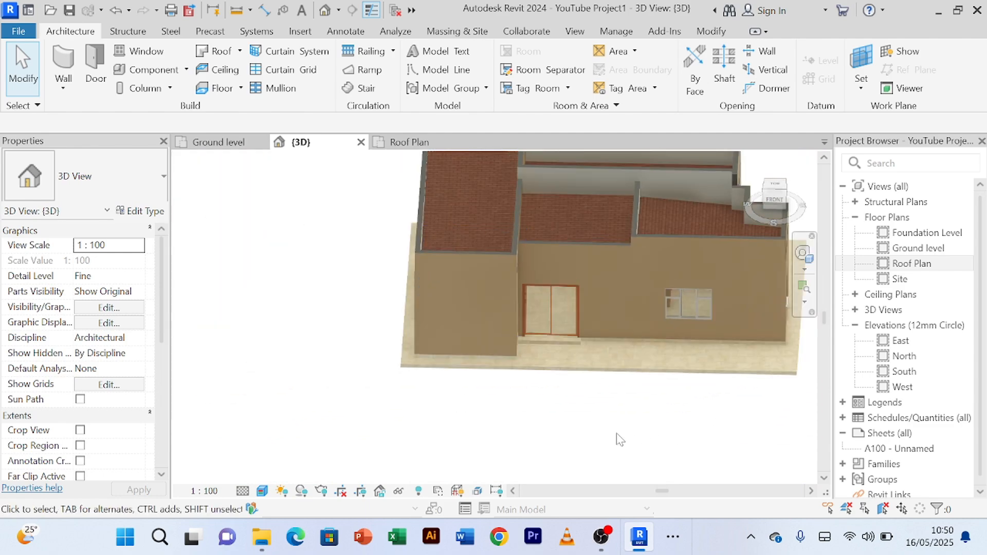
scroll(619, 438, "down", 3)
mouse_move(619, 439)
middle_mouse_down("shift")
mouse_move(570, 447)
mouse_move(558, 373)
mouse_move(487, 360)
mouse_move(388, 375)
mouse_move(730, 345)
mouse_move(492, 374)
mouse_move(566, 379)
mouse_move(637, 348)
mouse_move(646, 361)
mouse_move(568, 403)
mouse_move(555, 396)
middle_mouse_up("shift")
Step: Review the Ground level plan's room layout, dimensions, step outline and outer floor edge
left_click(219, 141)
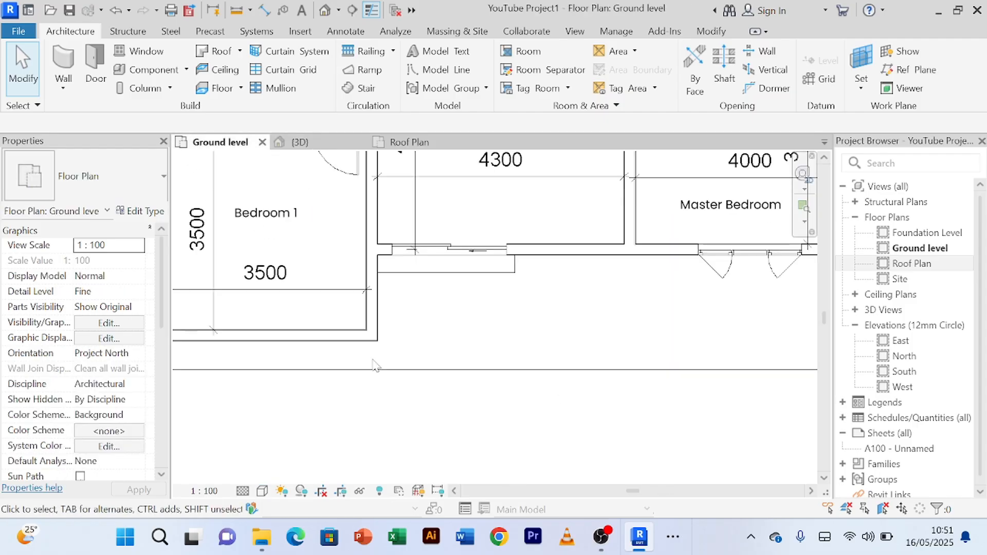
scroll(520, 334, "down", 2)
scroll(215, 311, "down", 2)
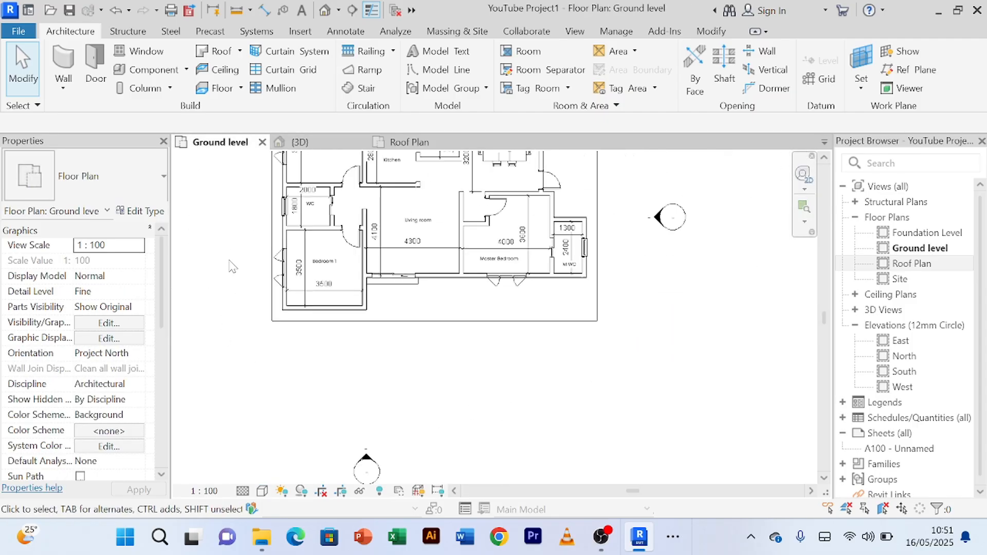
middle_click_drag(239, 270, 245, 357)
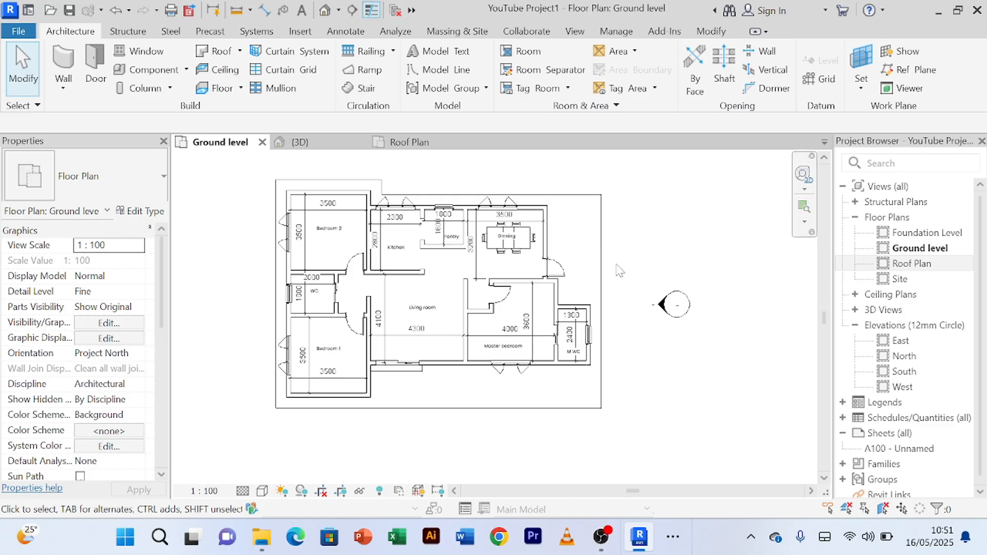
scroll(230, 262, "up", 3)
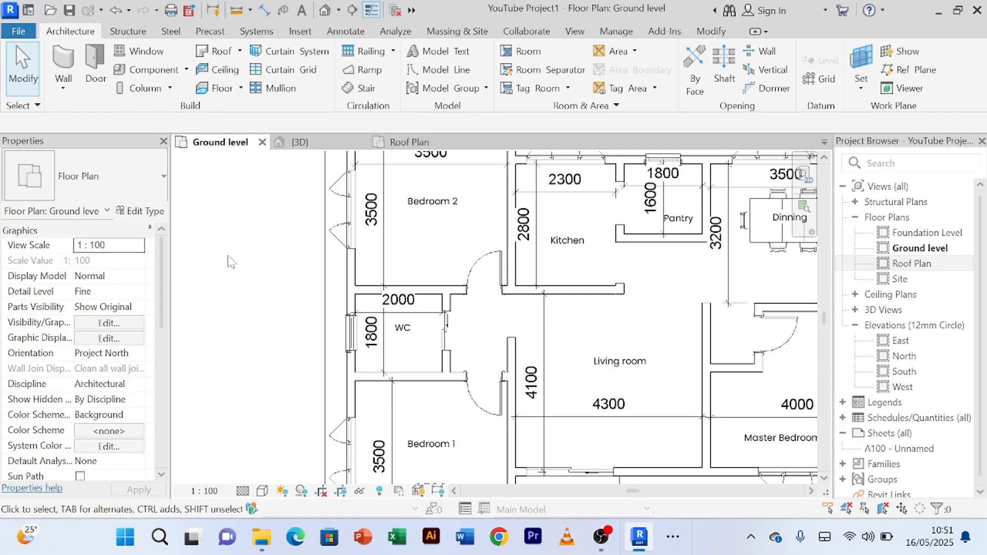
scroll(228, 261, "up", 1)
scroll(227, 260, "down", 5)
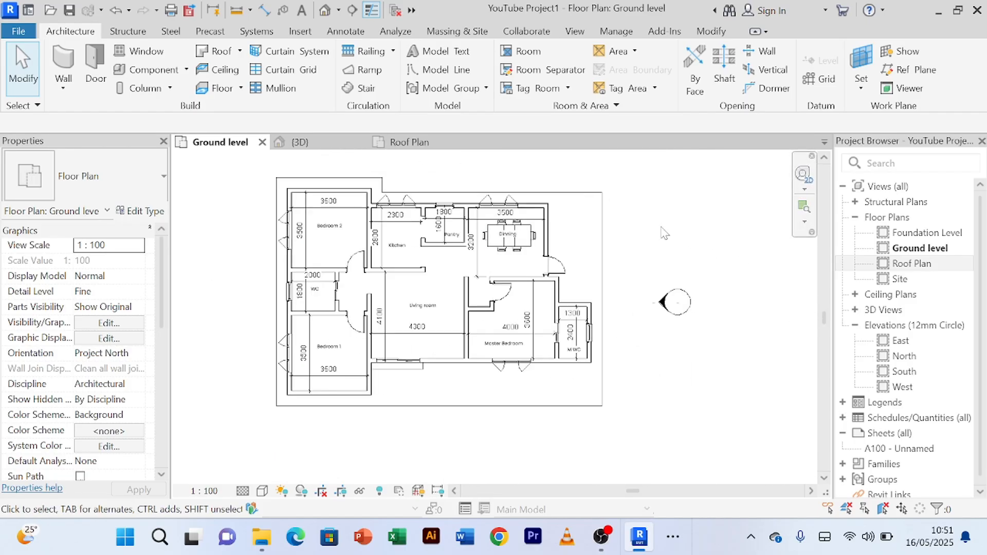
scroll(663, 233, "up", 2)
scroll(662, 233, "down", 2)
middle_click_drag(663, 229, 692, 235)
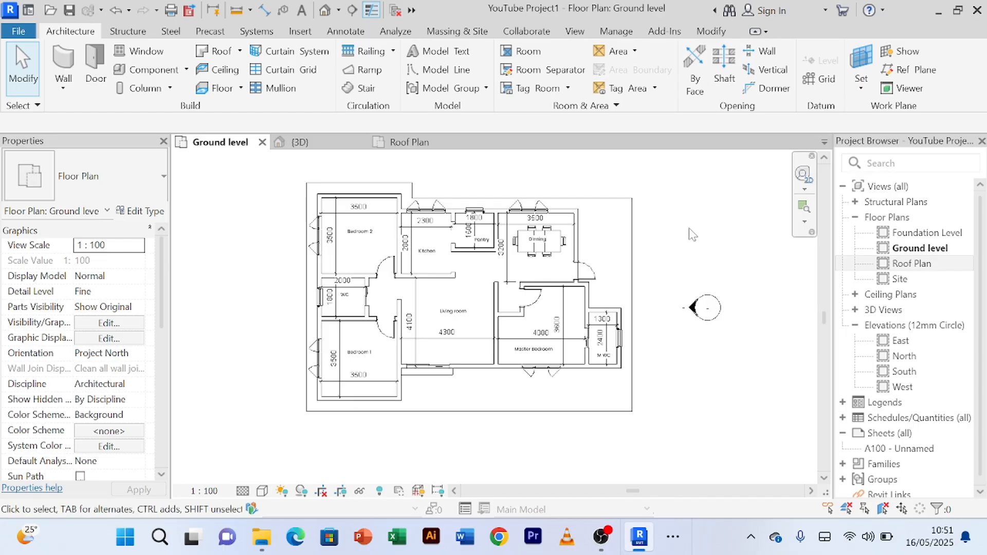
scroll(613, 220, "up", 4)
scroll(614, 221, "down", 5)
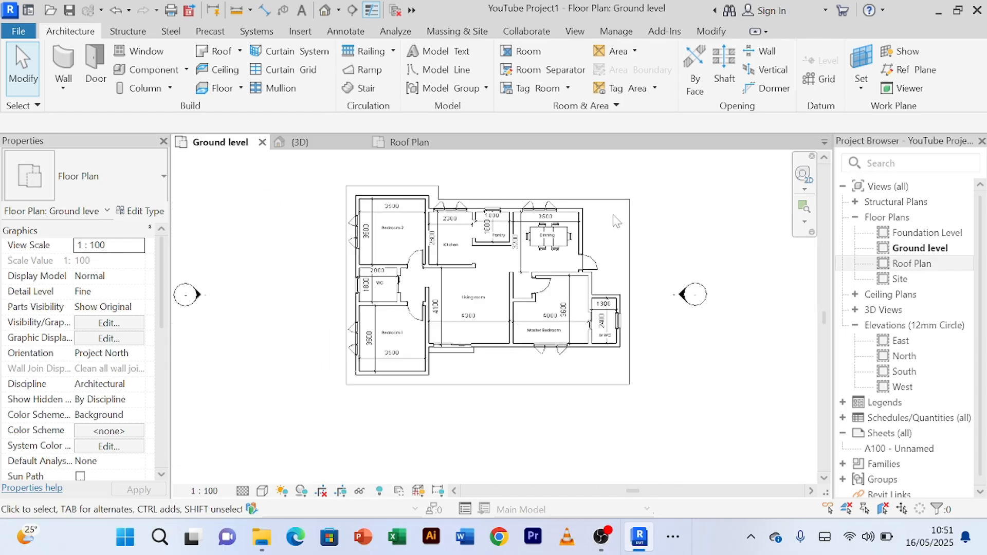
scroll(597, 225, "up", 5)
scroll(601, 228, "down", 3)
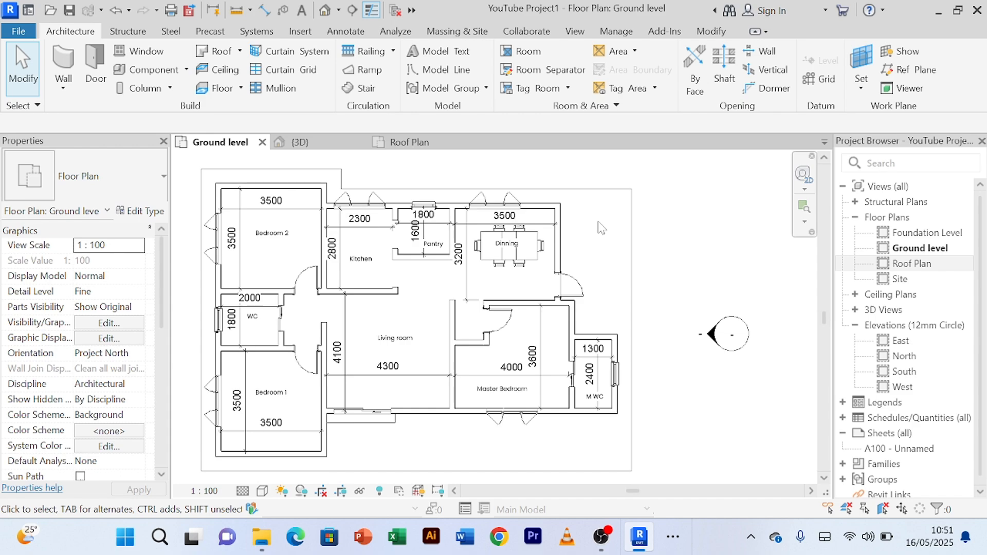
scroll(600, 225, "up", 5)
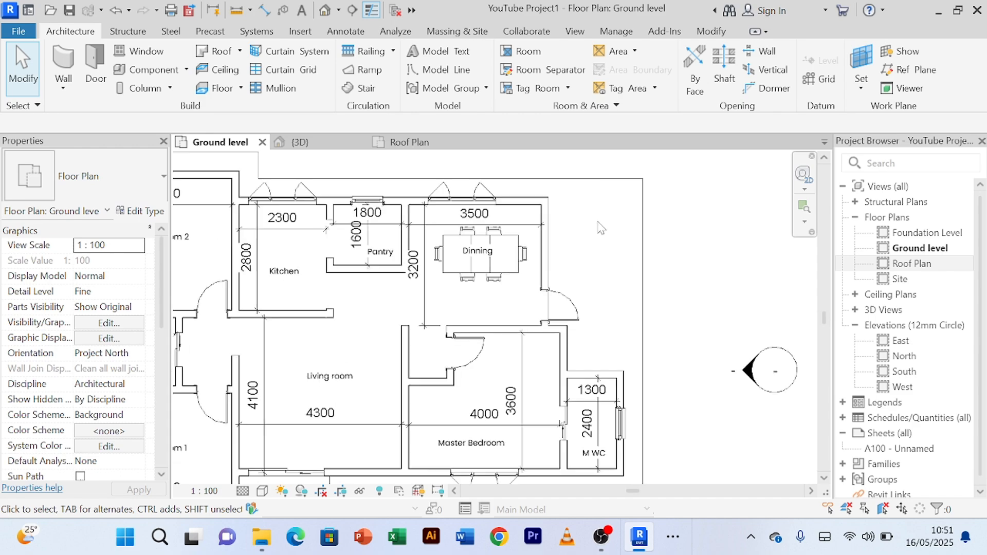
scroll(603, 222, "down", 2)
scroll(601, 222, "down", 4)
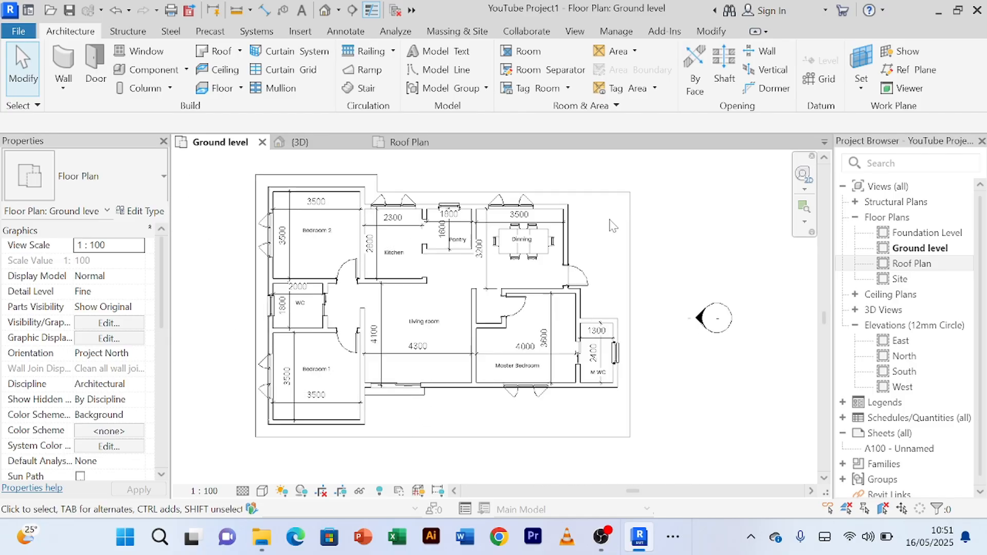
middle_click_drag(610, 220, 629, 206)
scroll(628, 205, "up", 3)
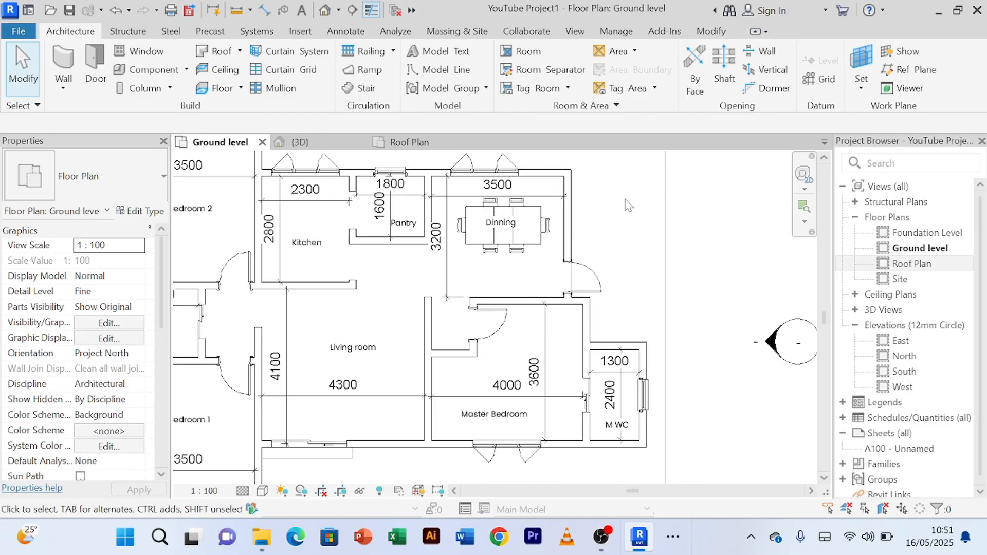
scroll(628, 205, "up", 2)
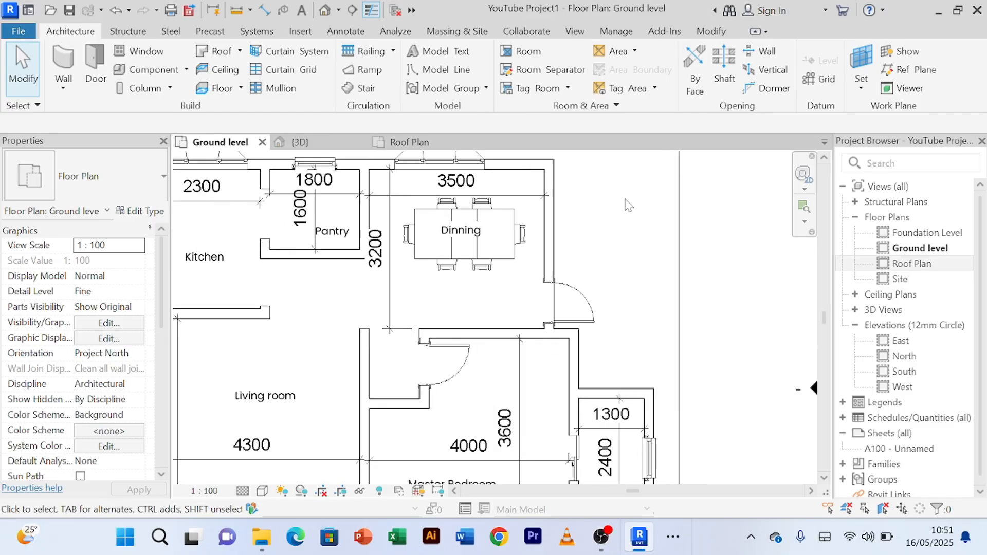
scroll(626, 208, "down", 3)
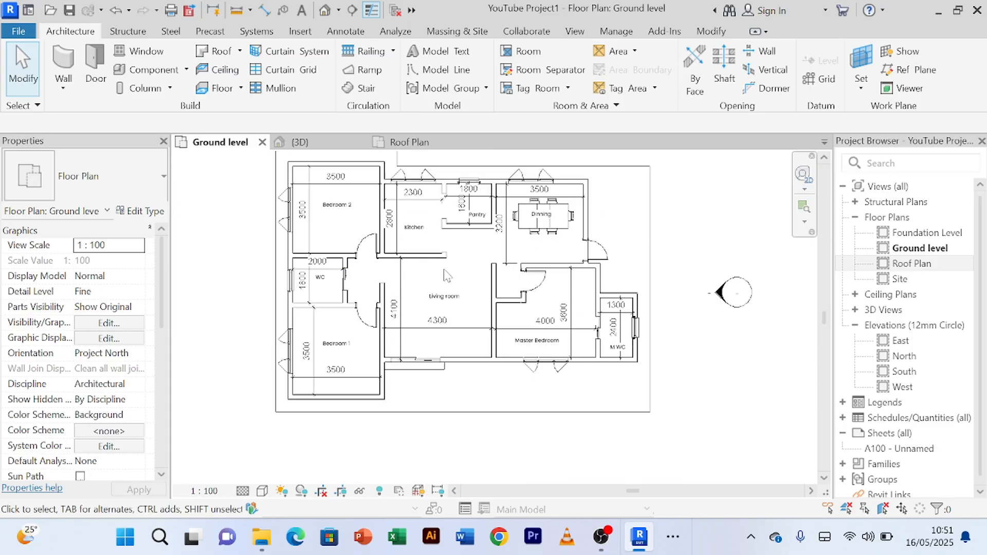
Step: Nudge the kitchen's vertical 2800 dimension line into alignment with the living room's vertical dimension line
scroll(445, 275, "up", 2)
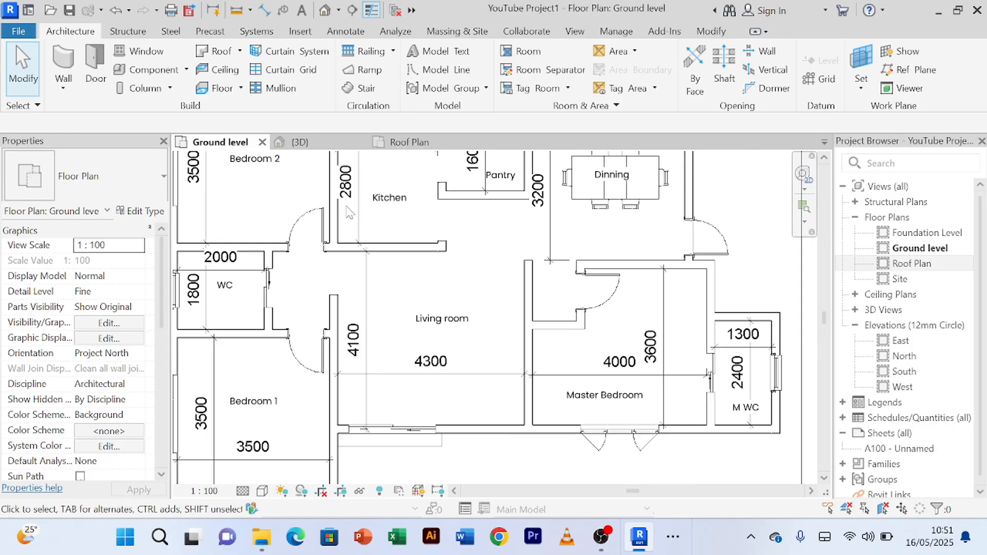
left_click(358, 222)
scroll(469, 236, "down", 2)
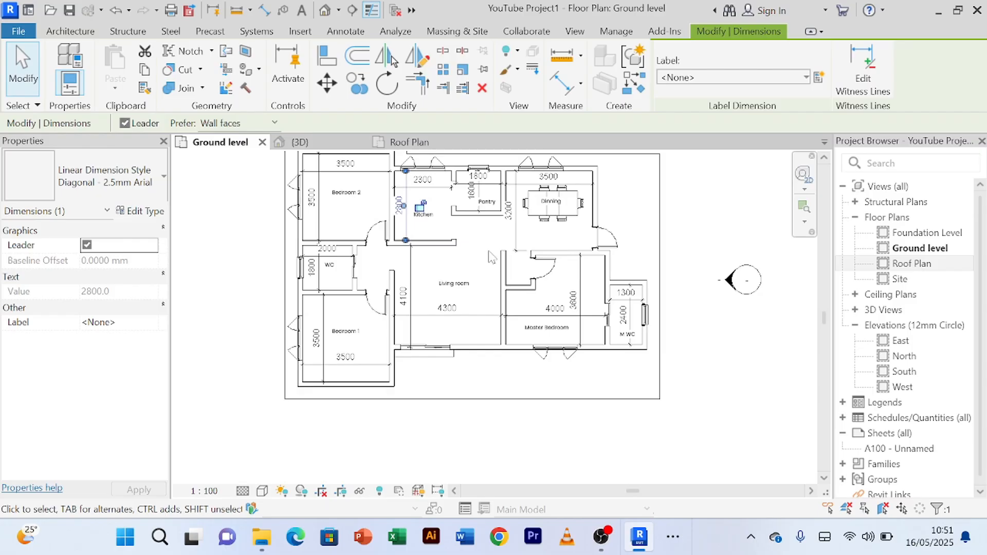
key("Right")
key("Right")
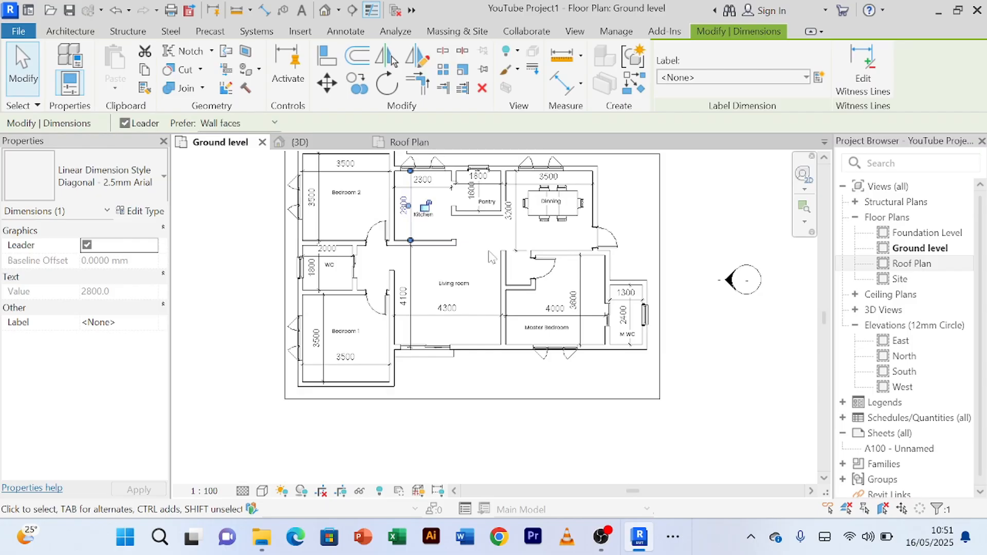
left_click(491, 257)
scroll(374, 336, "up", 2)
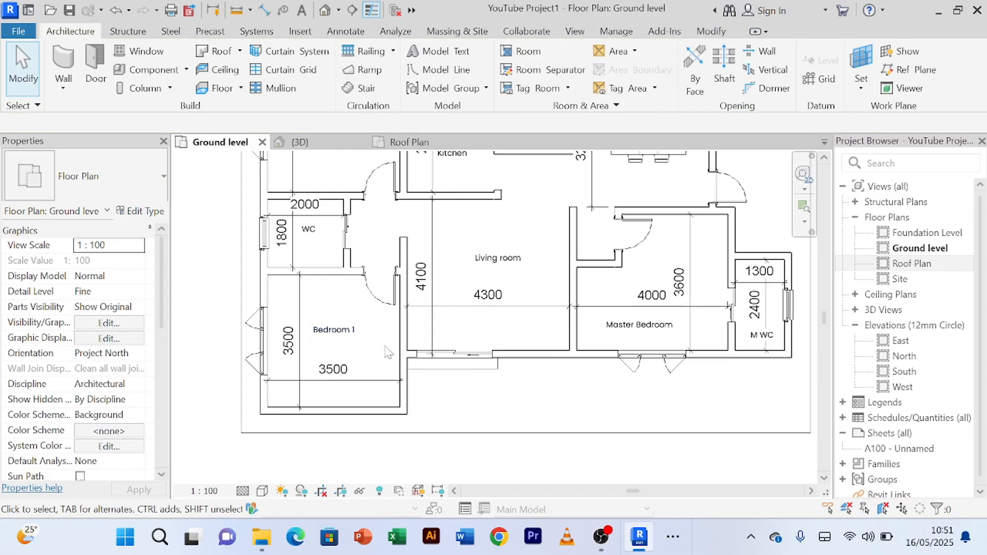
Step: Move the Master Bedroom's vertical 3600 dimension line closer to the wall shared with M WC
scroll(383, 339, "down", 3)
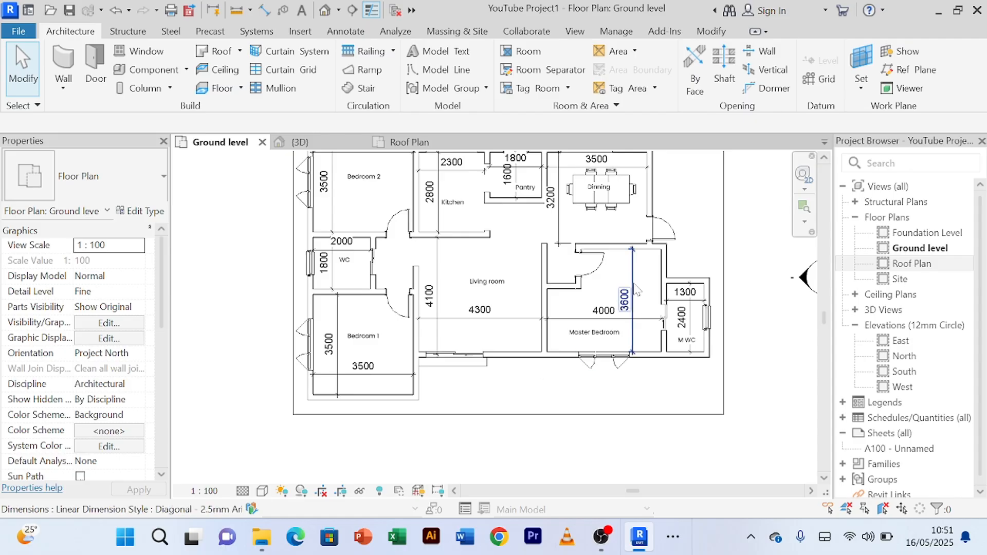
scroll(637, 267, "up", 2)
left_click(635, 268)
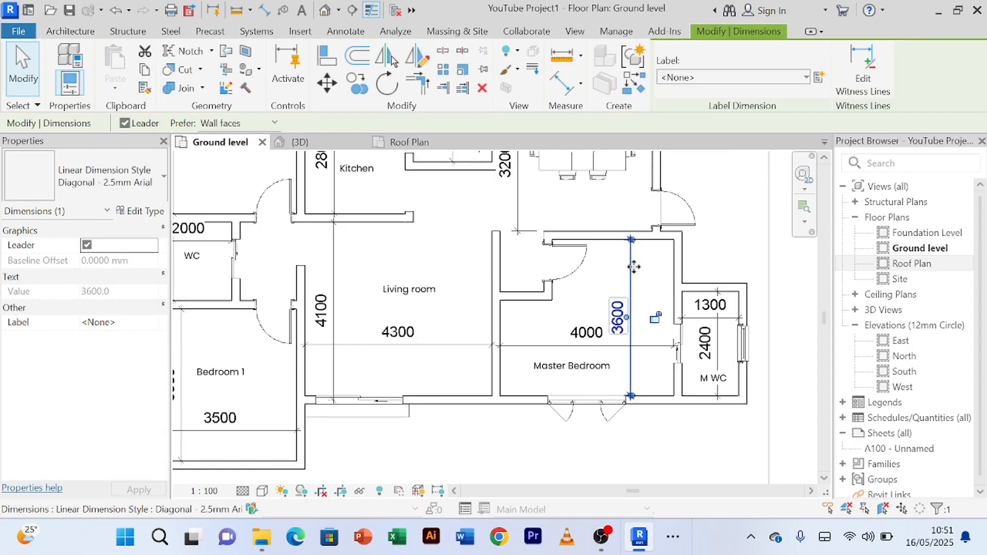
left_click_drag(631, 266, 648, 268)
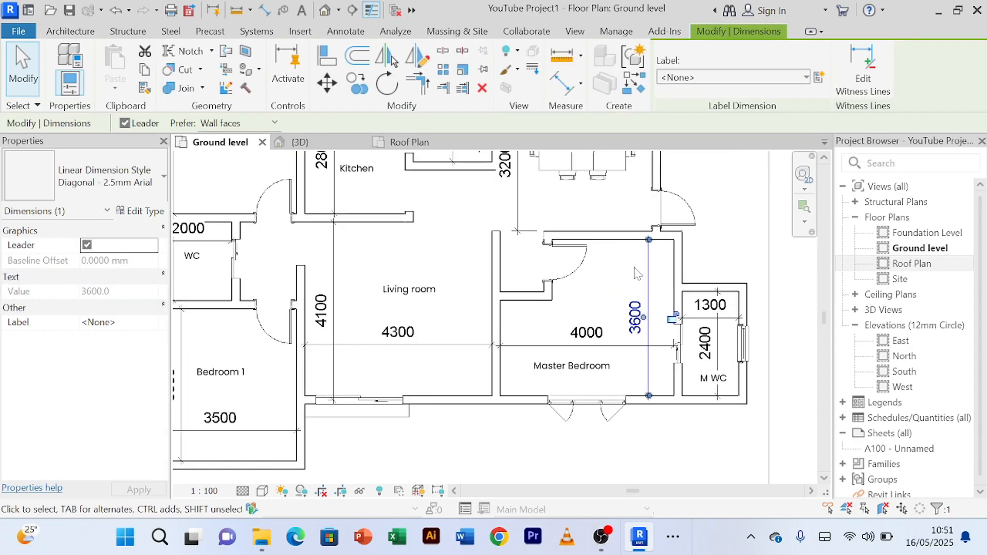
left_click(523, 460)
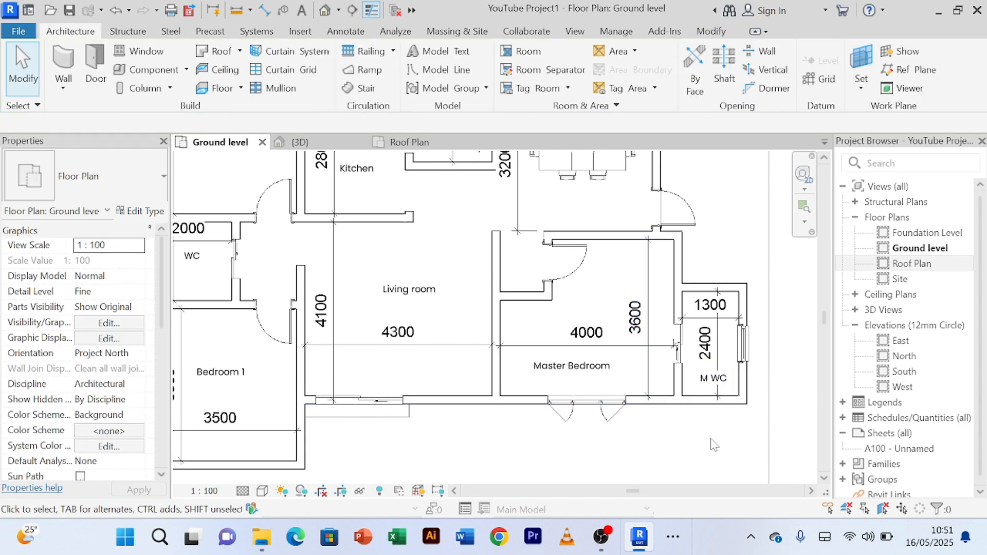
Step: Review the dimension placement and room layout on the Ground level plan, from the Master Bedroom and M WC to the kitchen and living room
scroll(709, 440, "up", 3)
scroll(707, 438, "down", 4)
scroll(716, 261, "up", 3)
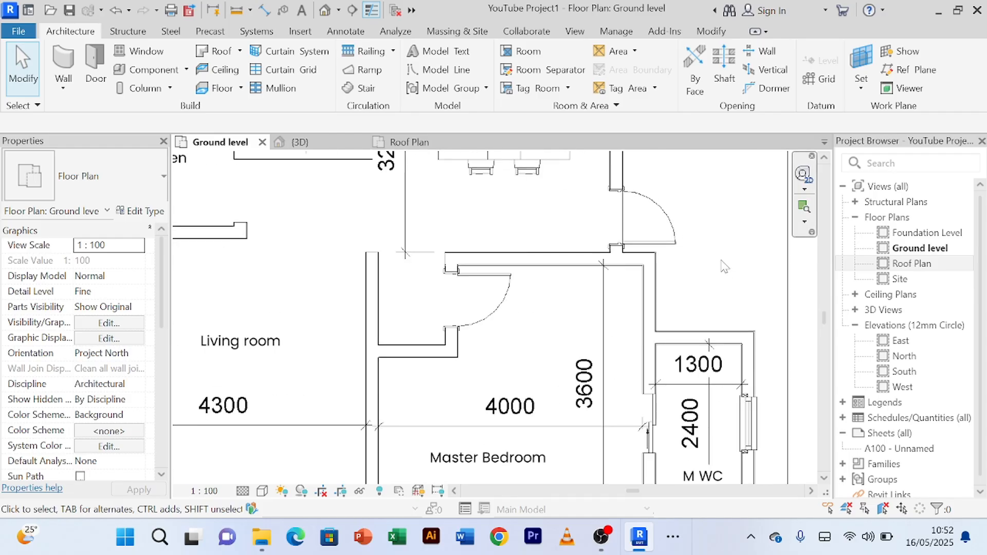
scroll(715, 274, "down", 4)
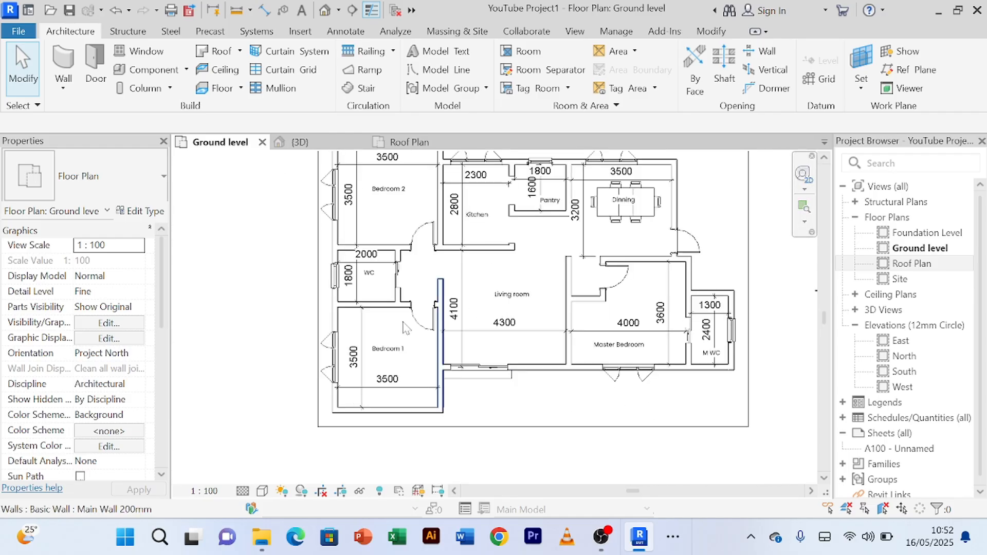
scroll(523, 266, "up", 2)
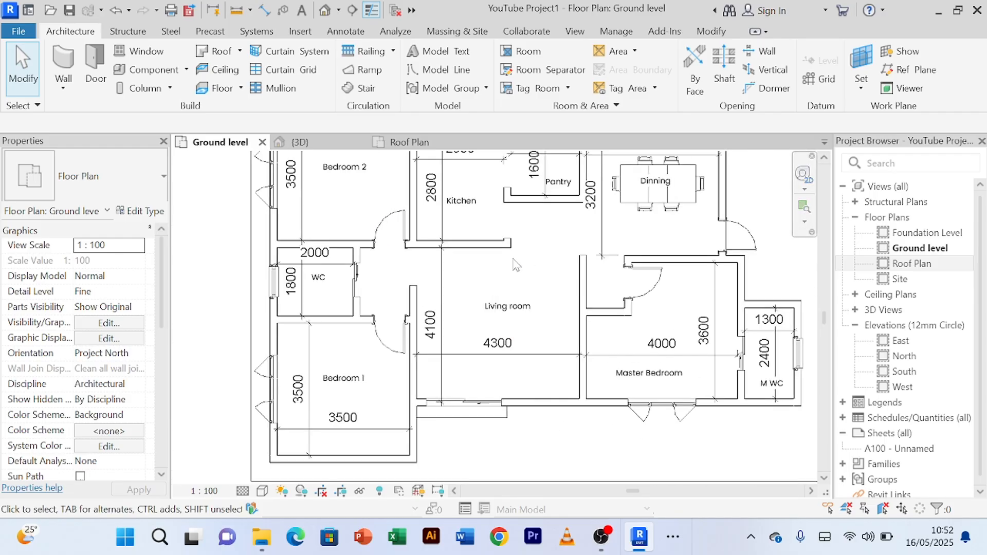
scroll(519, 263, "down", 3)
middle_click_drag(530, 255, 506, 287)
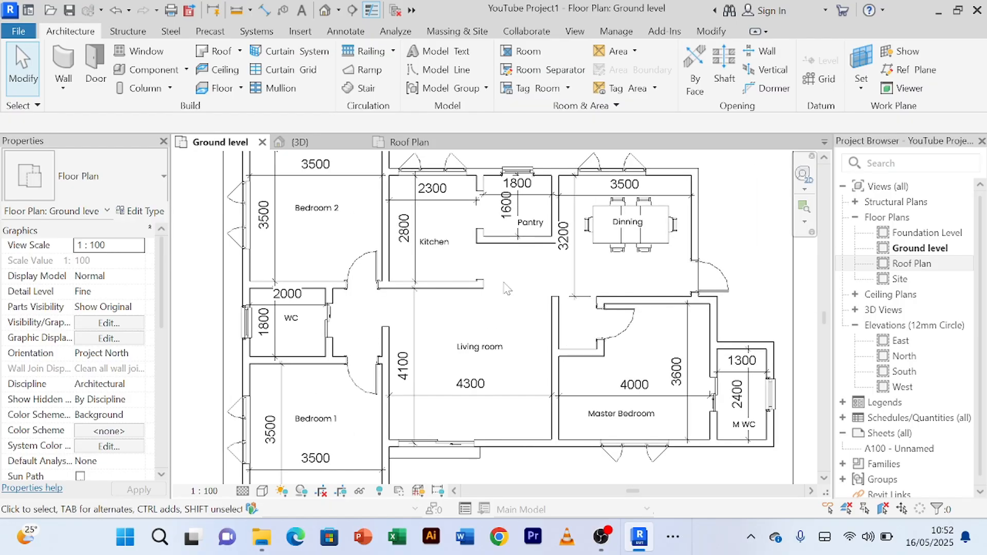
scroll(506, 289, "up", 2)
scroll(514, 288, "down", 3)
scroll(514, 293, "up", 2)
scroll(514, 294, "up", 3)
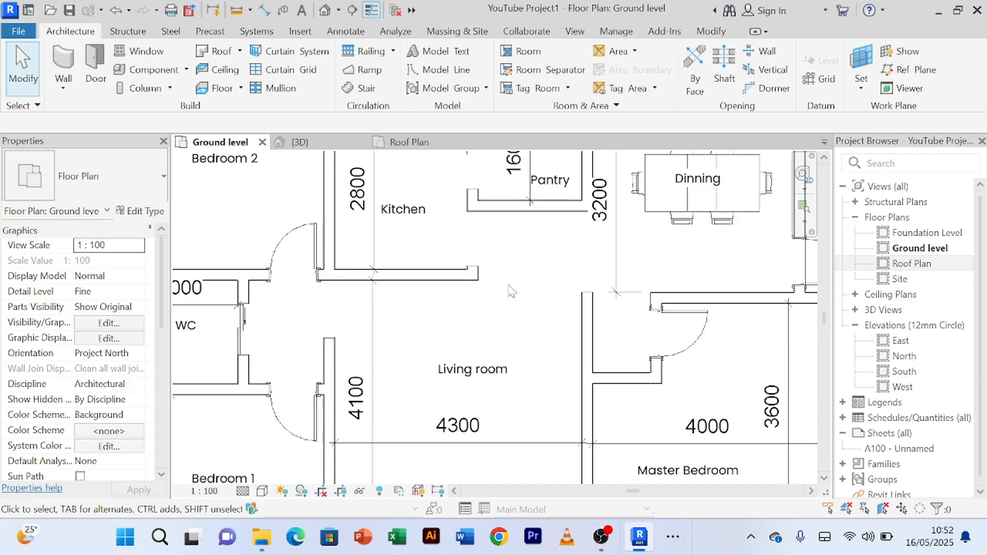
scroll(513, 293, "down", 5)
scroll(510, 293, "up", 2)
scroll(509, 293, "up", 4)
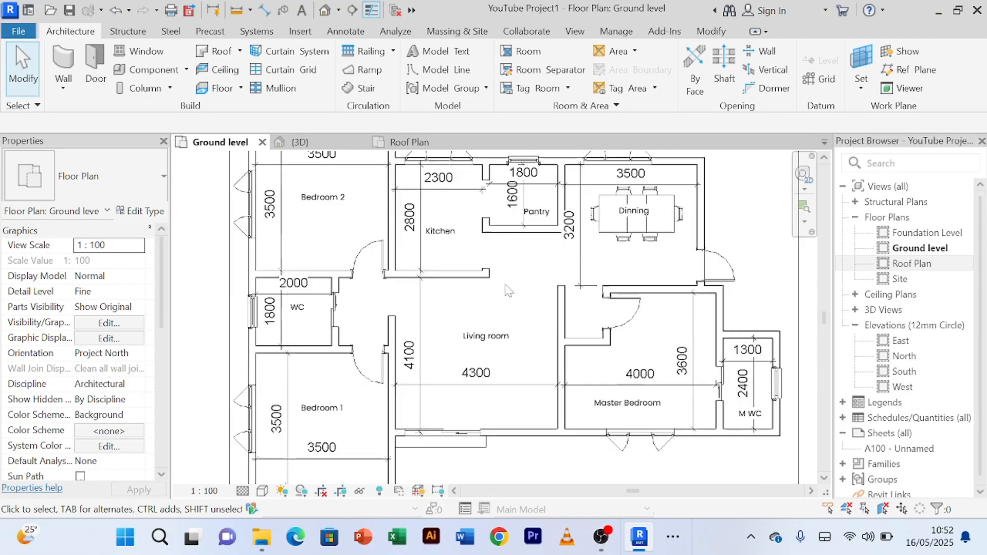
scroll(507, 291, "down", 2)
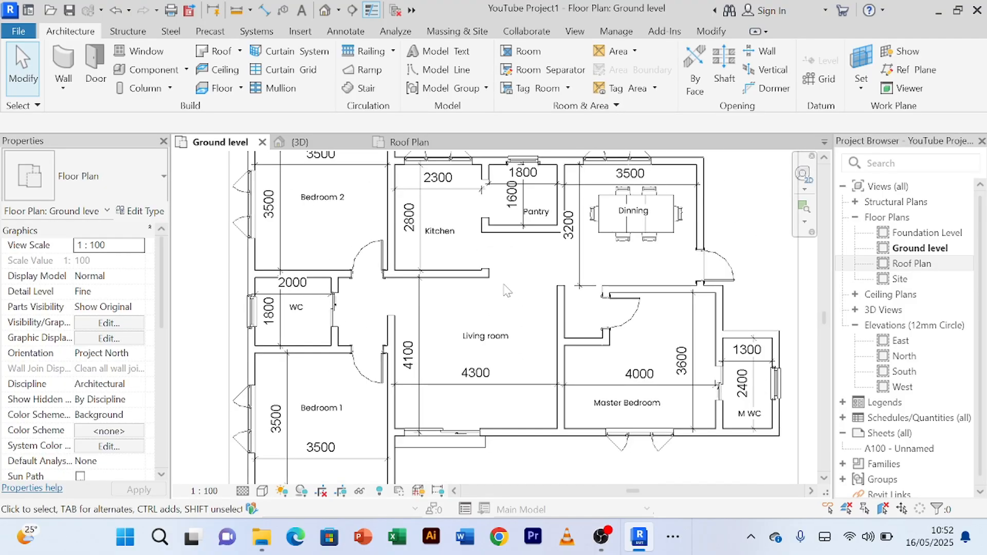
scroll(506, 291, "down", 1)
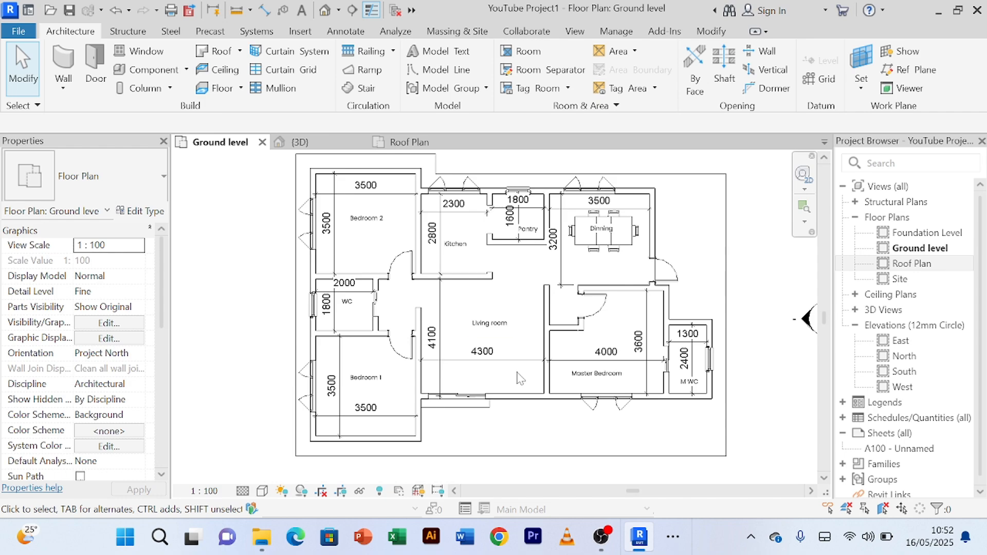
scroll(518, 372, "up", 2)
scroll(532, 268, "down", 2)
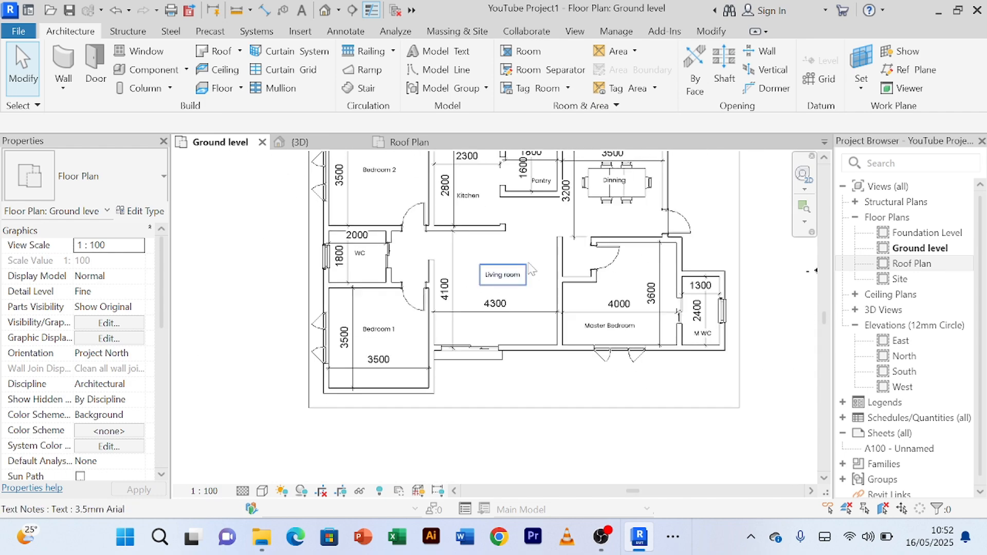
scroll(513, 231, "up", 5)
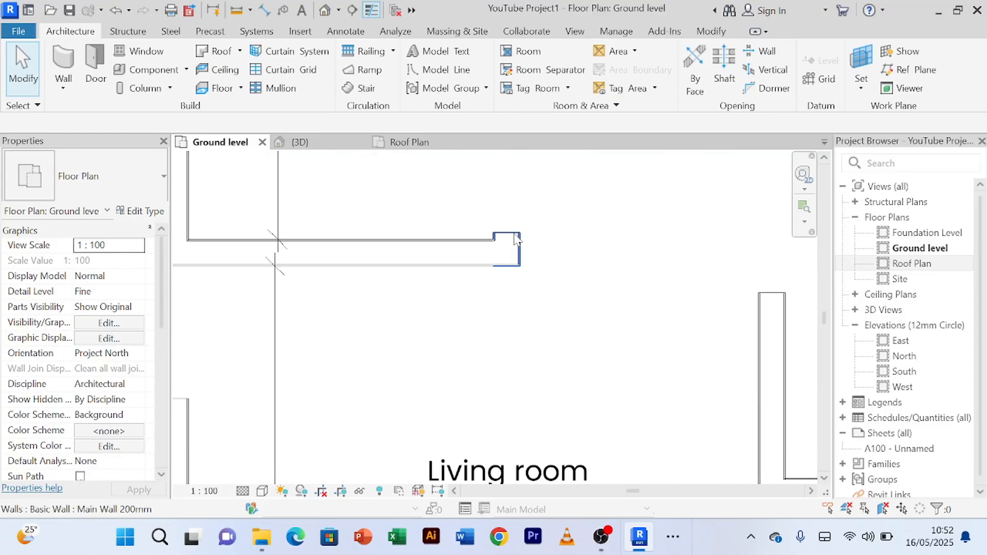
scroll(516, 238, "down", 6)
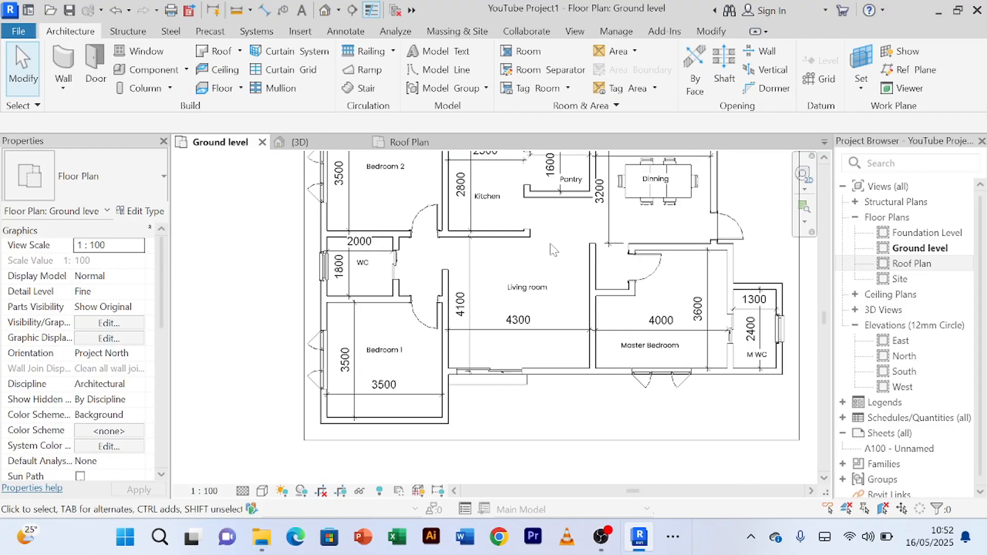
scroll(549, 245, "down", 3)
middle_click_drag(551, 260, 521, 279)
scroll(518, 255, "up", 4)
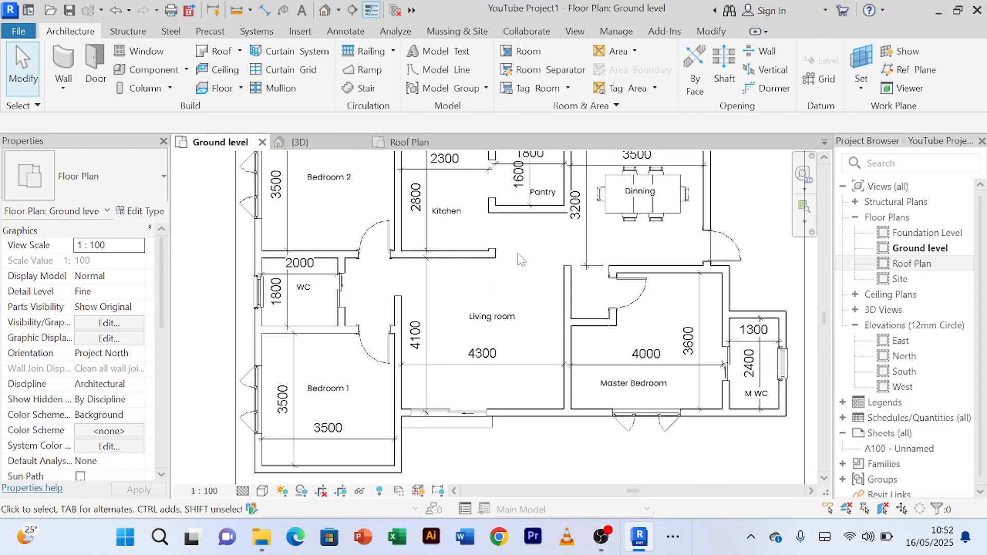
scroll(517, 256, "up", 2)
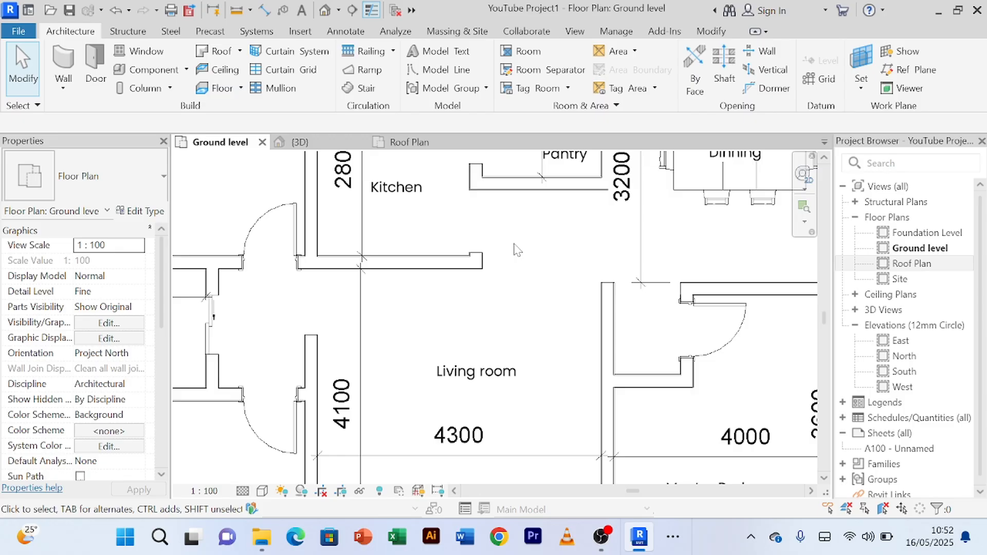
scroll(516, 251, "down", 4)
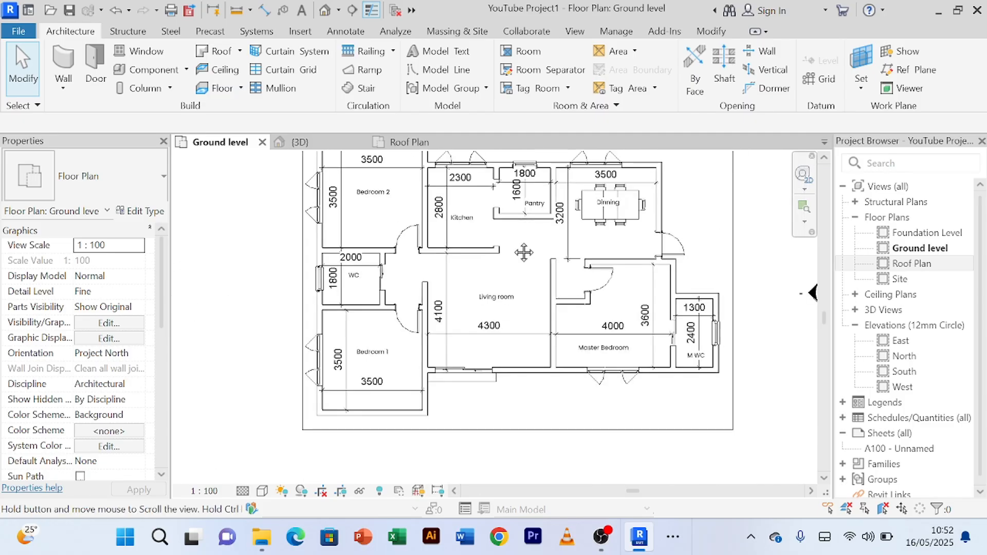
middle_click_drag(524, 248, 510, 281)
scroll(502, 281, "up", 2)
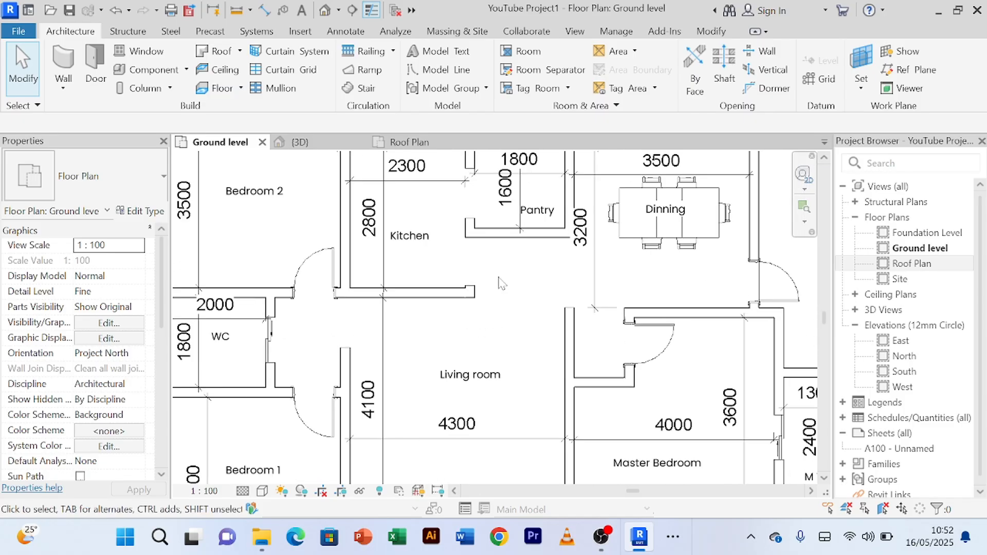
scroll(502, 281, "down", 2)
scroll(502, 282, "up", 2)
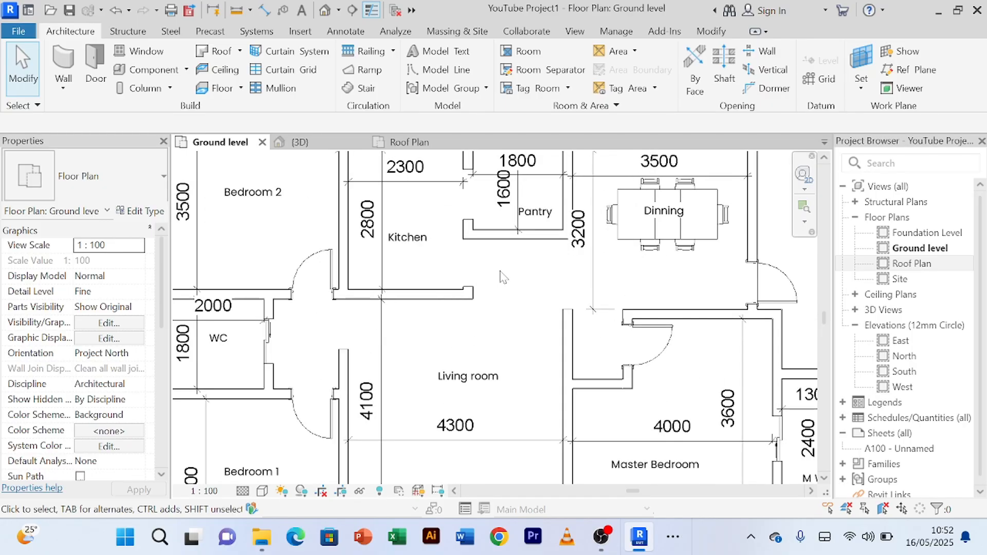
scroll(503, 278, "down", 2)
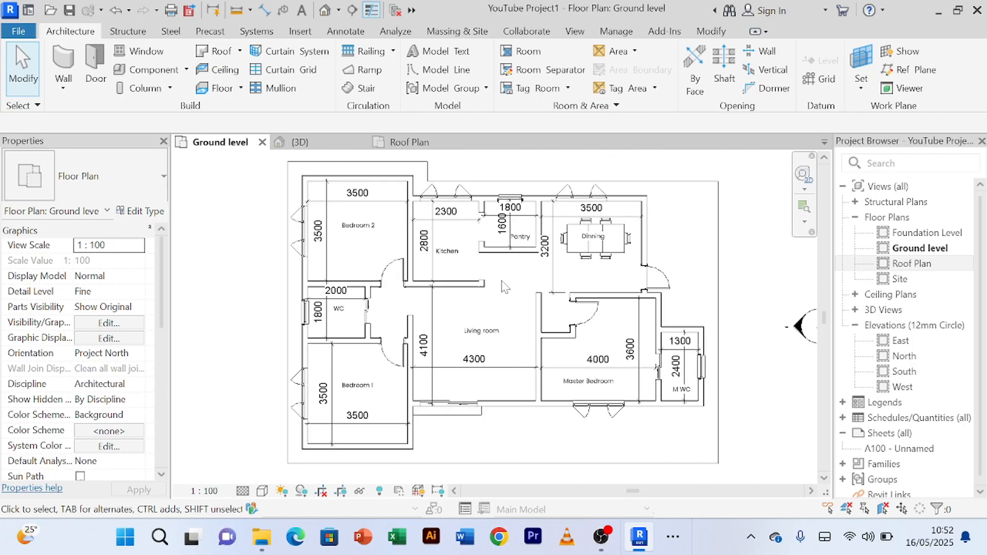
scroll(503, 283, "up", 2)
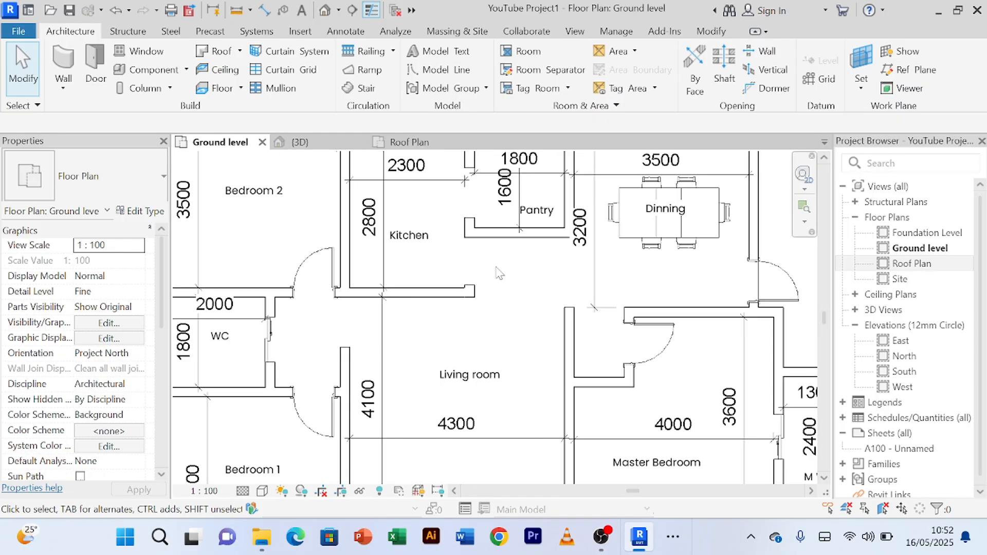
scroll(499, 276, "down", 3)
scroll(499, 272, "up", 2)
scroll(501, 275, "down", 2)
middle_click_drag(504, 276, 495, 307)
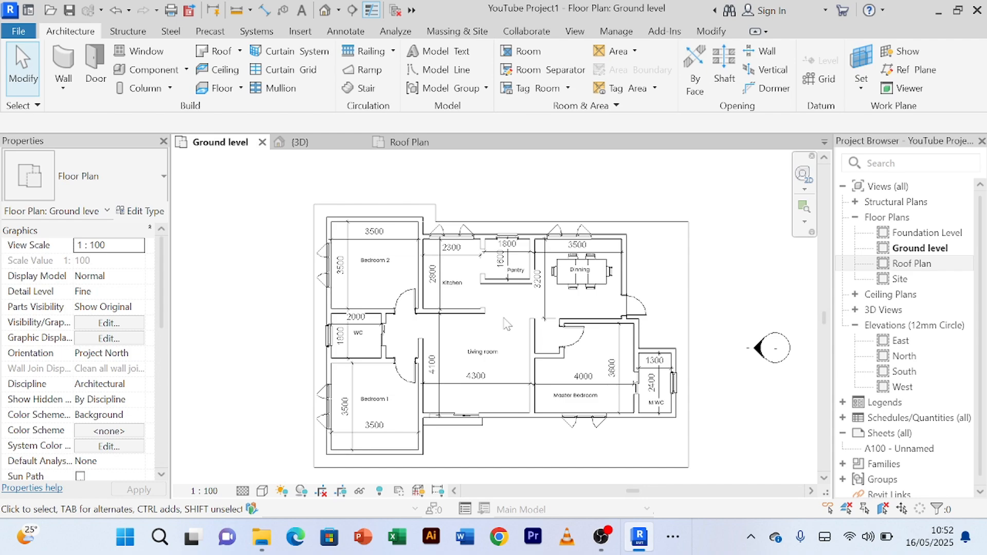
scroll(511, 324, "up", 4)
scroll(507, 315, "down", 4)
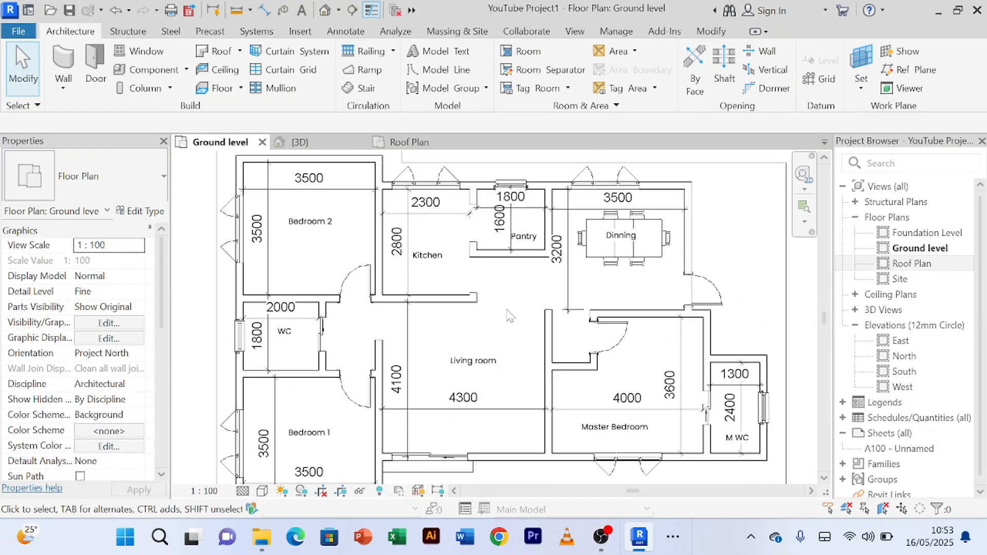
scroll(506, 311, "down", 1)
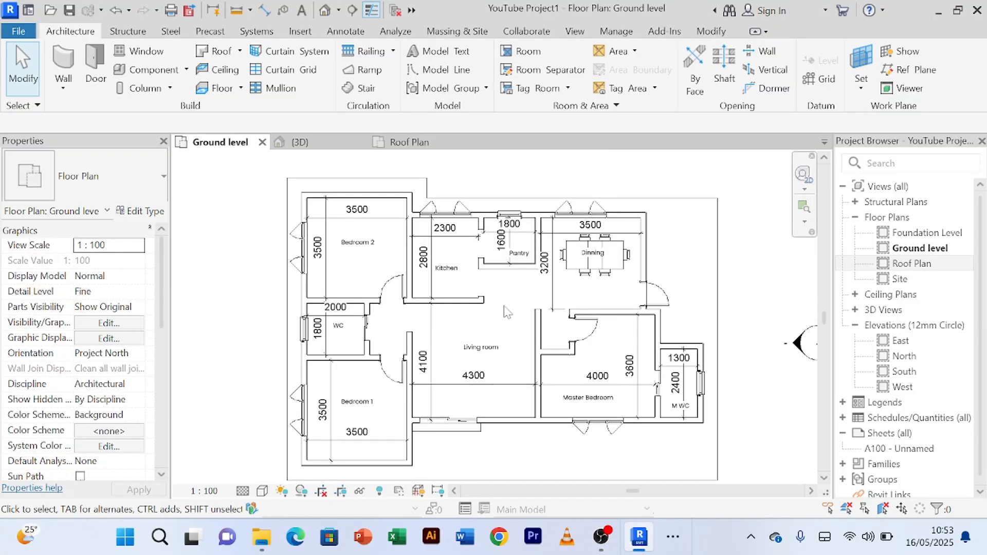
middle_click_drag(515, 318, 491, 300)
scroll(498, 302, "up", 1)
scroll(498, 302, "down", 1)
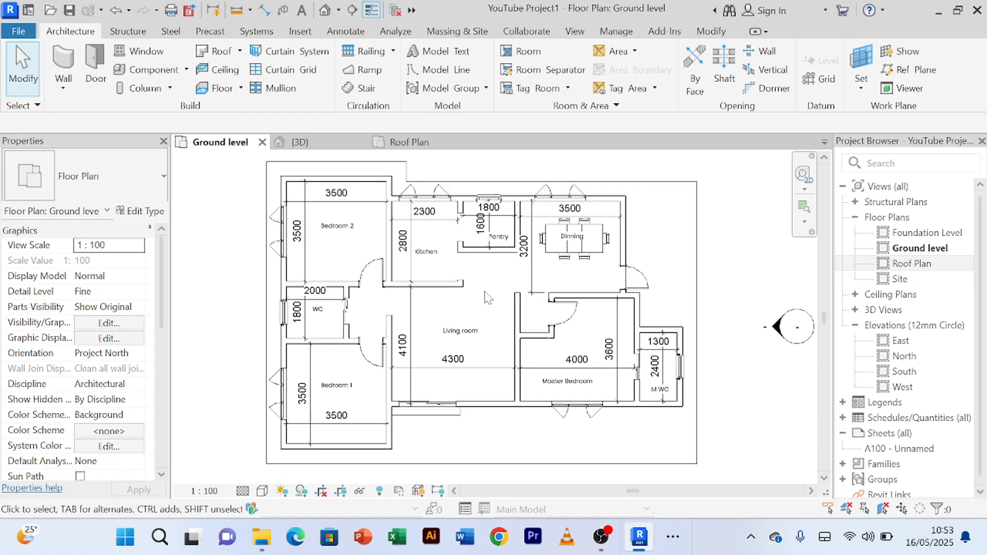
Step: Check the front of the house around the sliding door in the 3D view and return to the Ground level plan
key("ctrl+Tab")
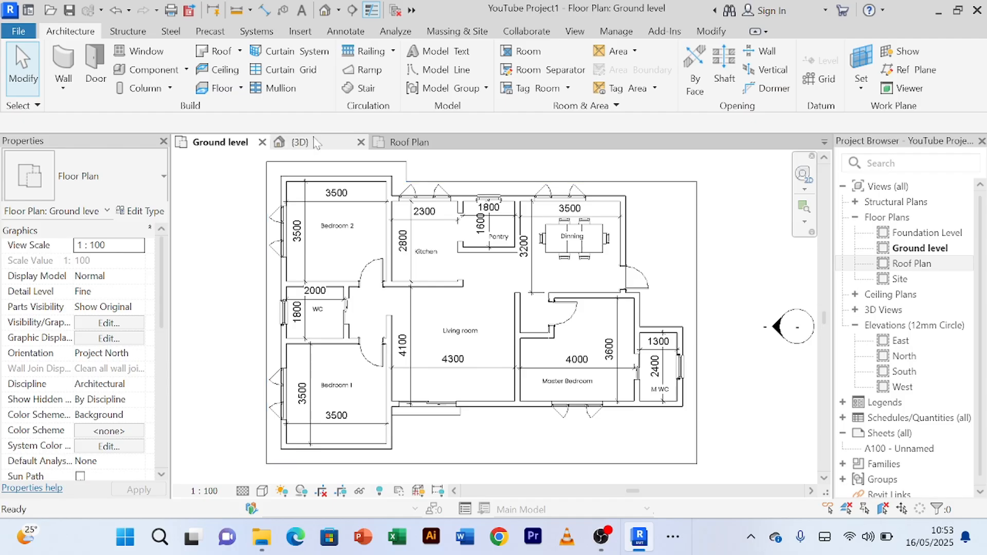
scroll(441, 363, "up", 3)
scroll(450, 422, "down", 2)
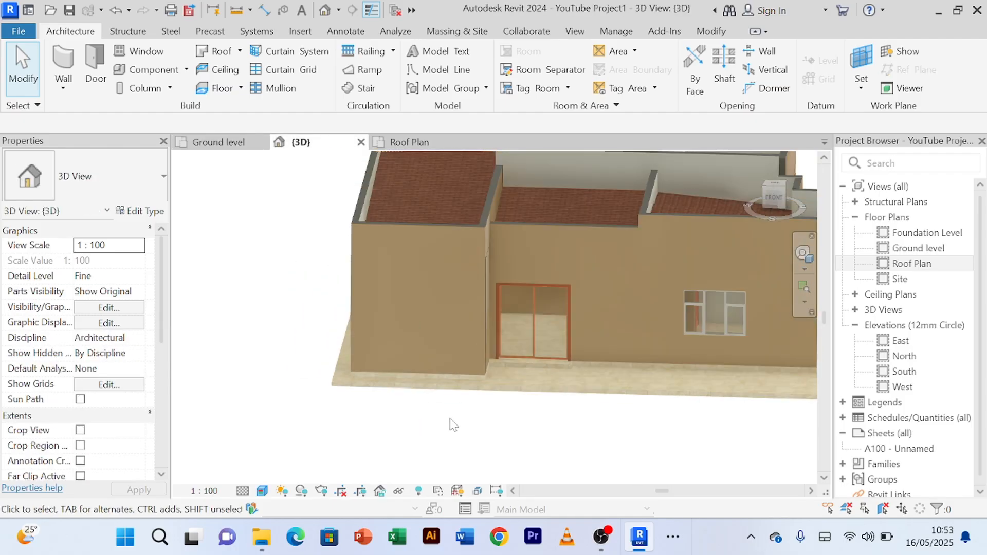
left_click(195, 149)
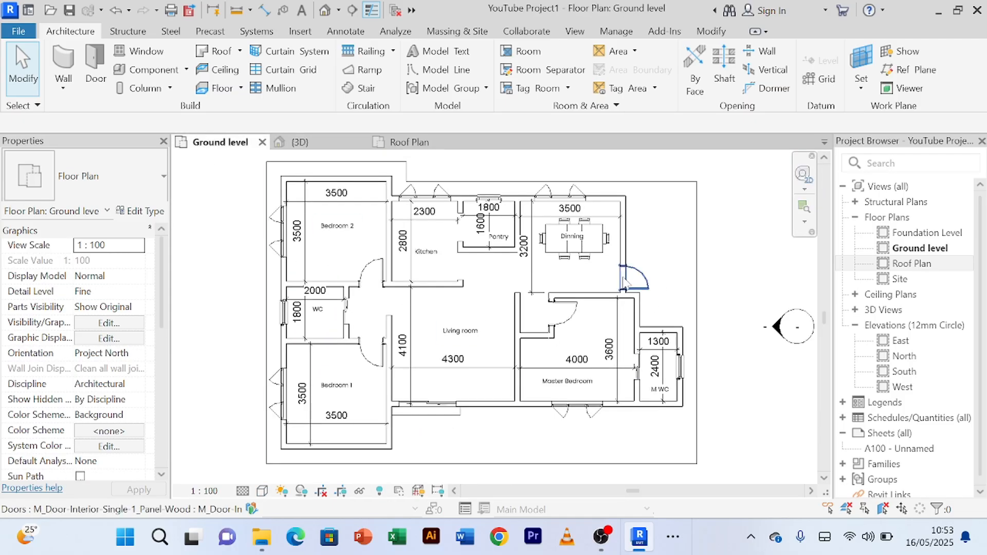